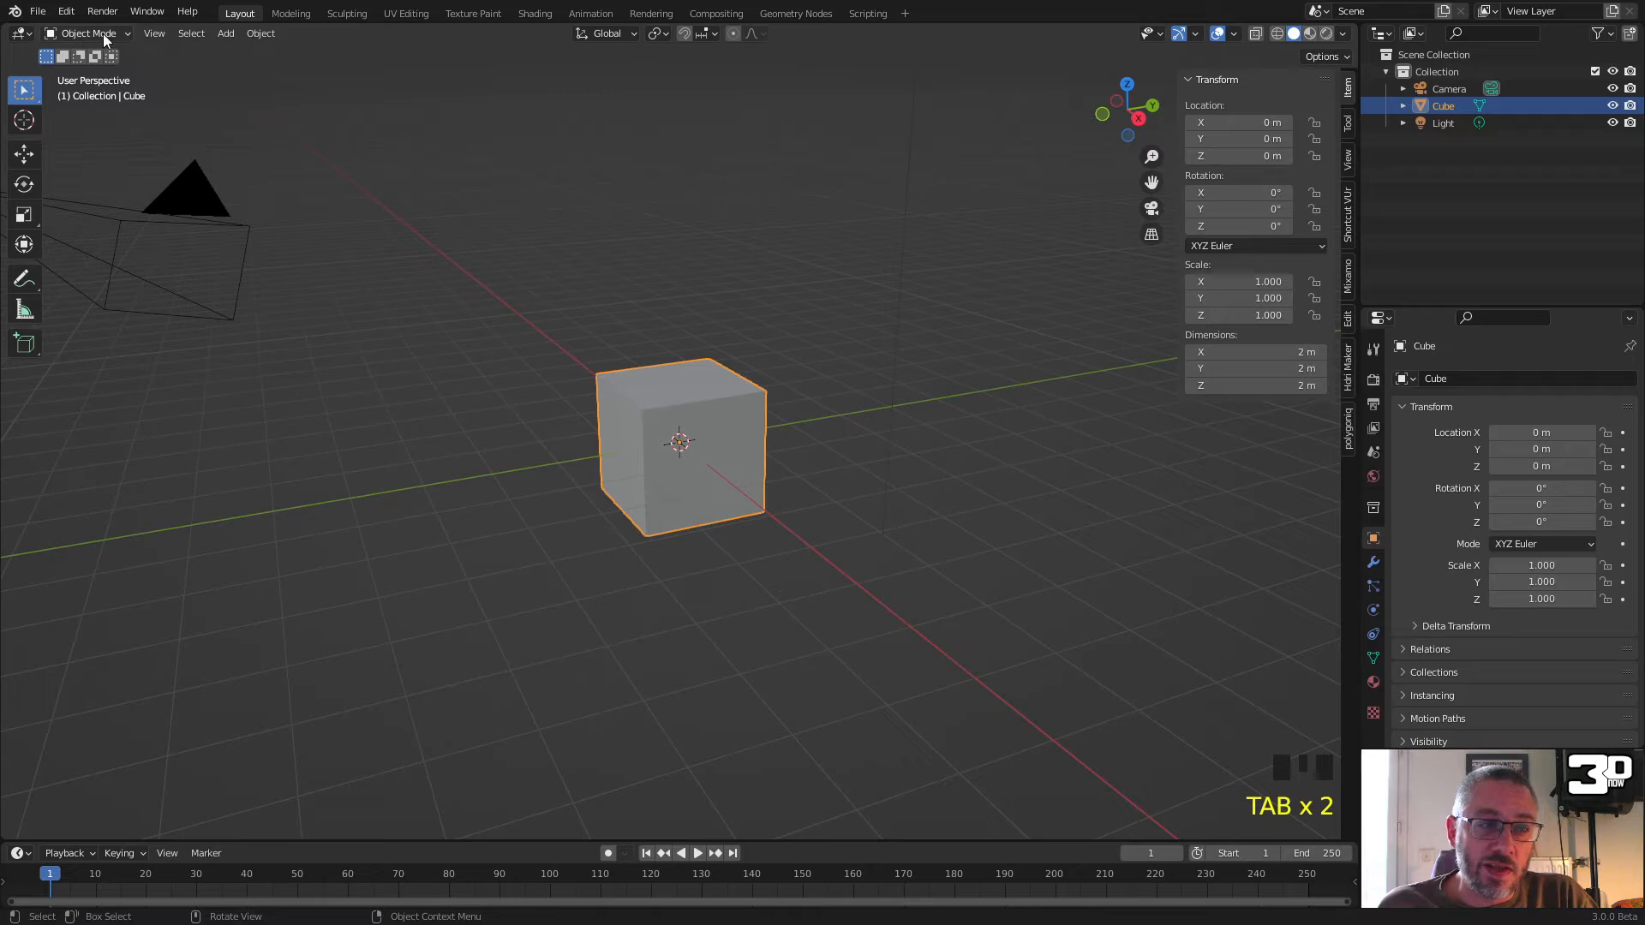
Step: Flatten the default cube in Edit Mode by scaling its mesh by 0.025 along Z, then return to Object Mode
click(104, 68)
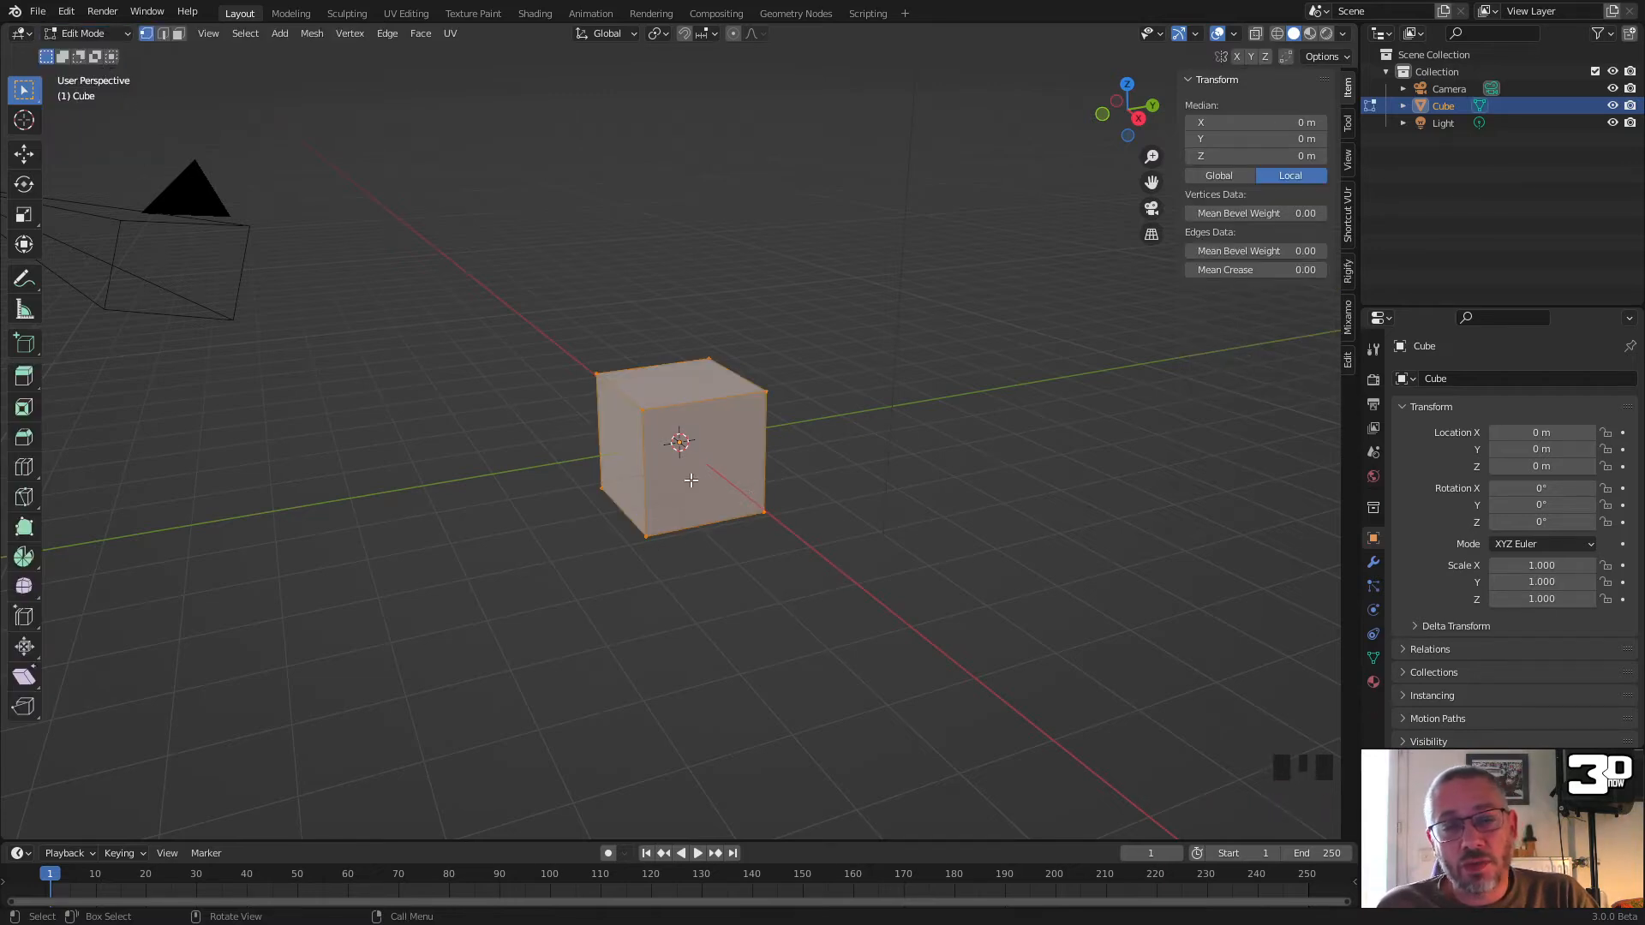
scroll(683, 493, up, 4)
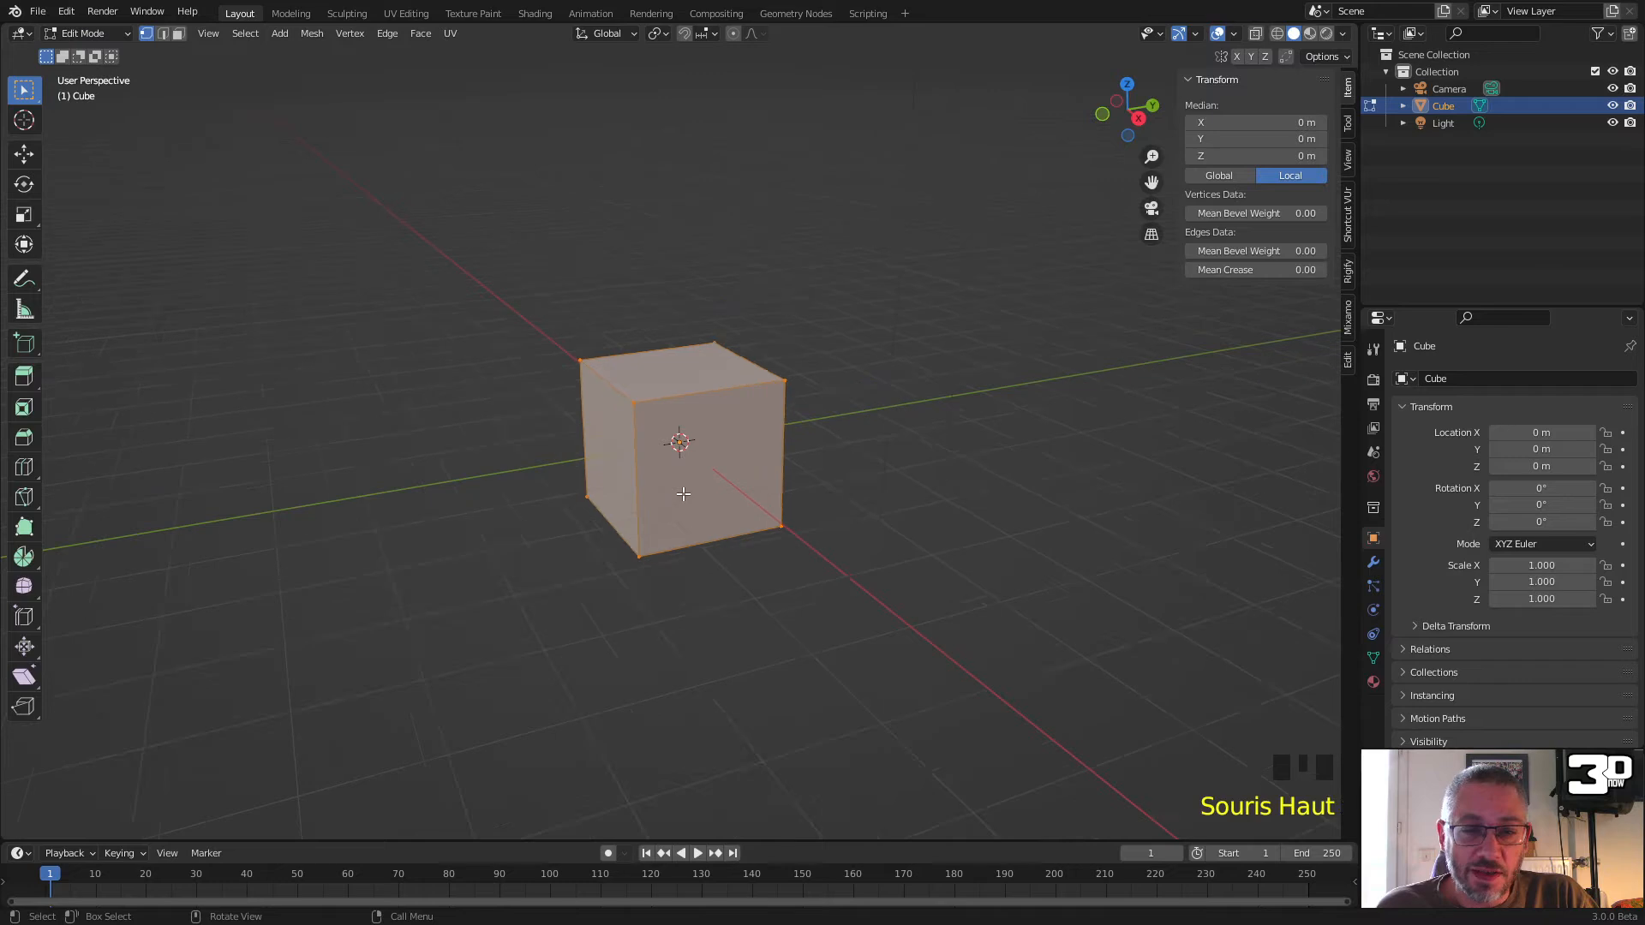
scroll(665, 491, down, 2)
scroll(664, 491, down, 5)
scroll(665, 491, up, 9)
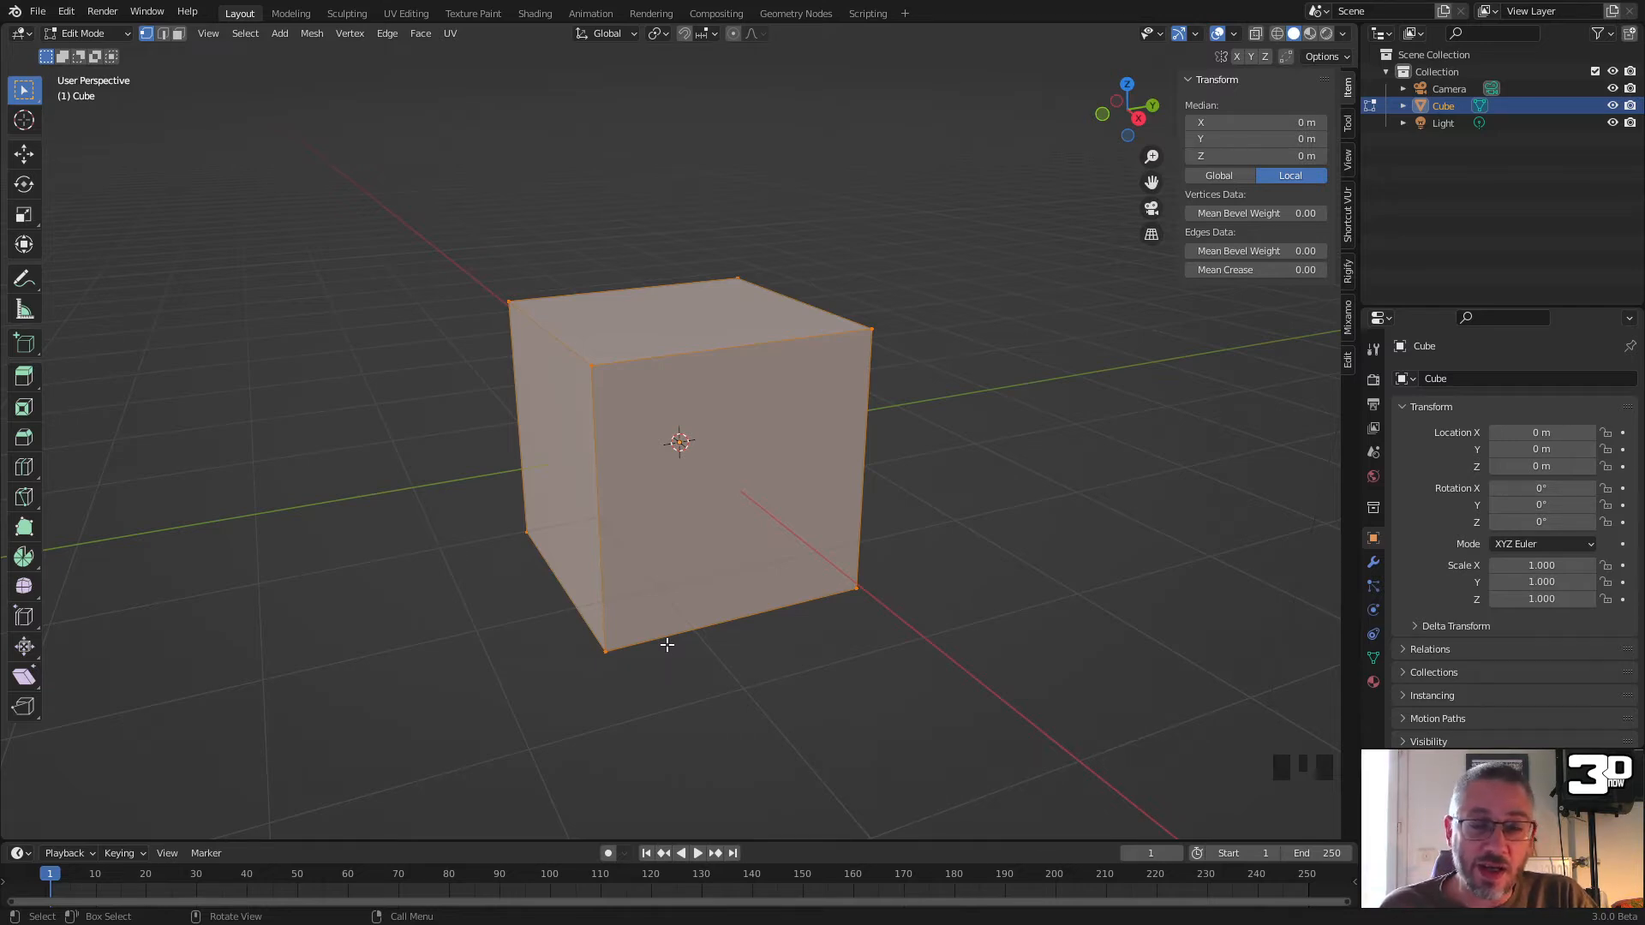
key(s)
key(z)
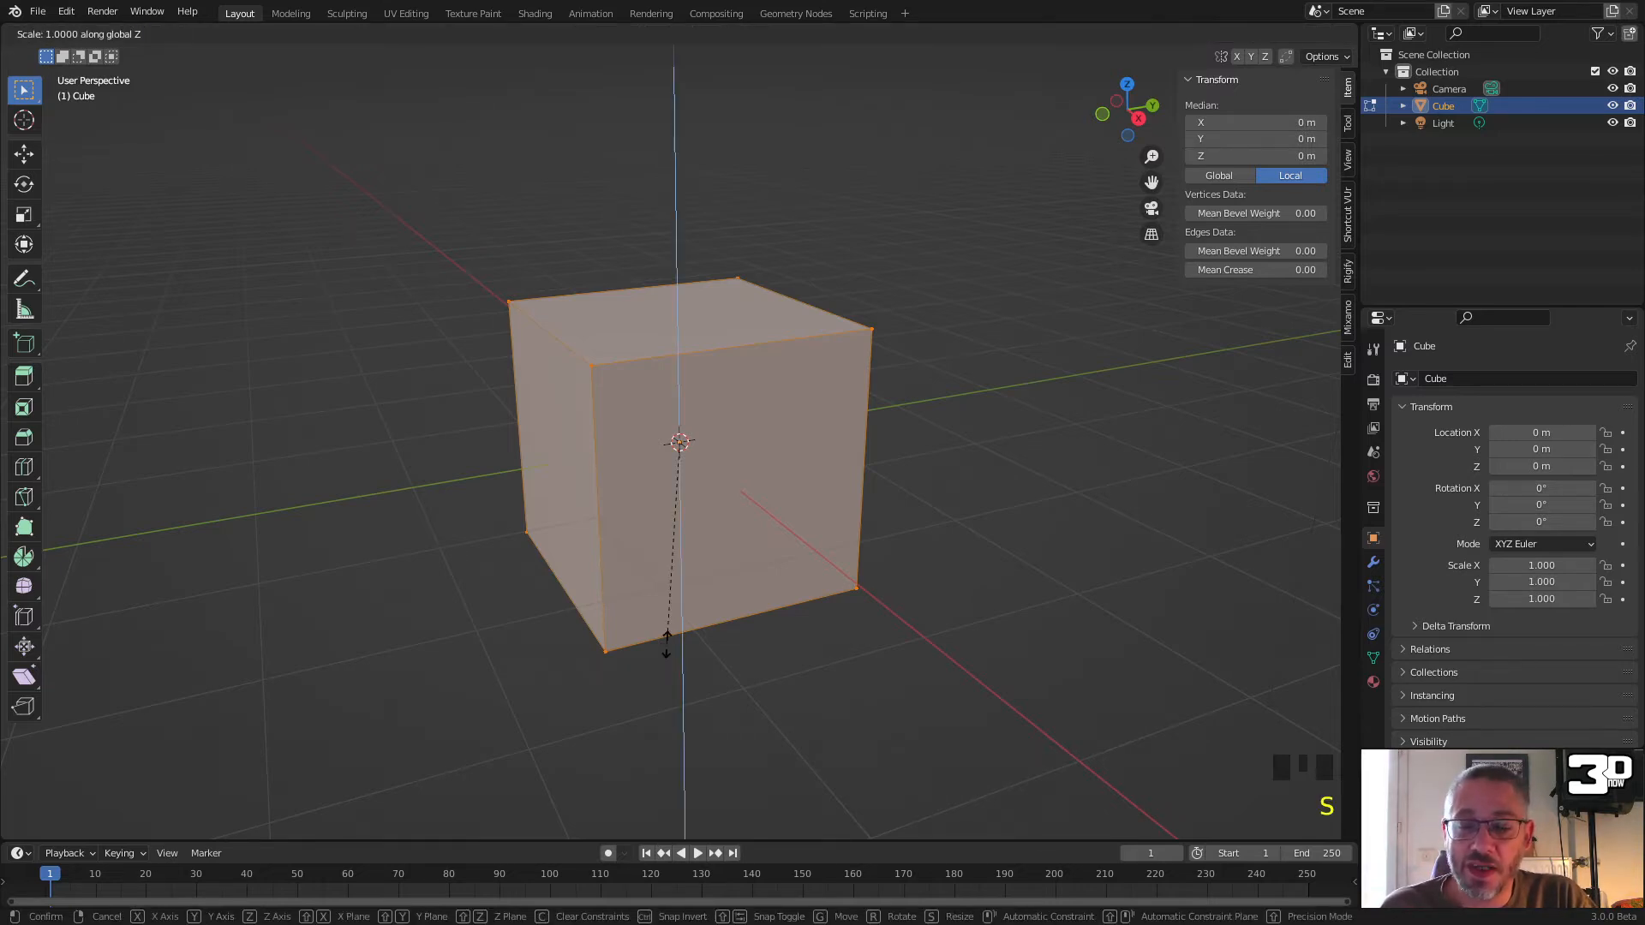
text(.0)
text(25)
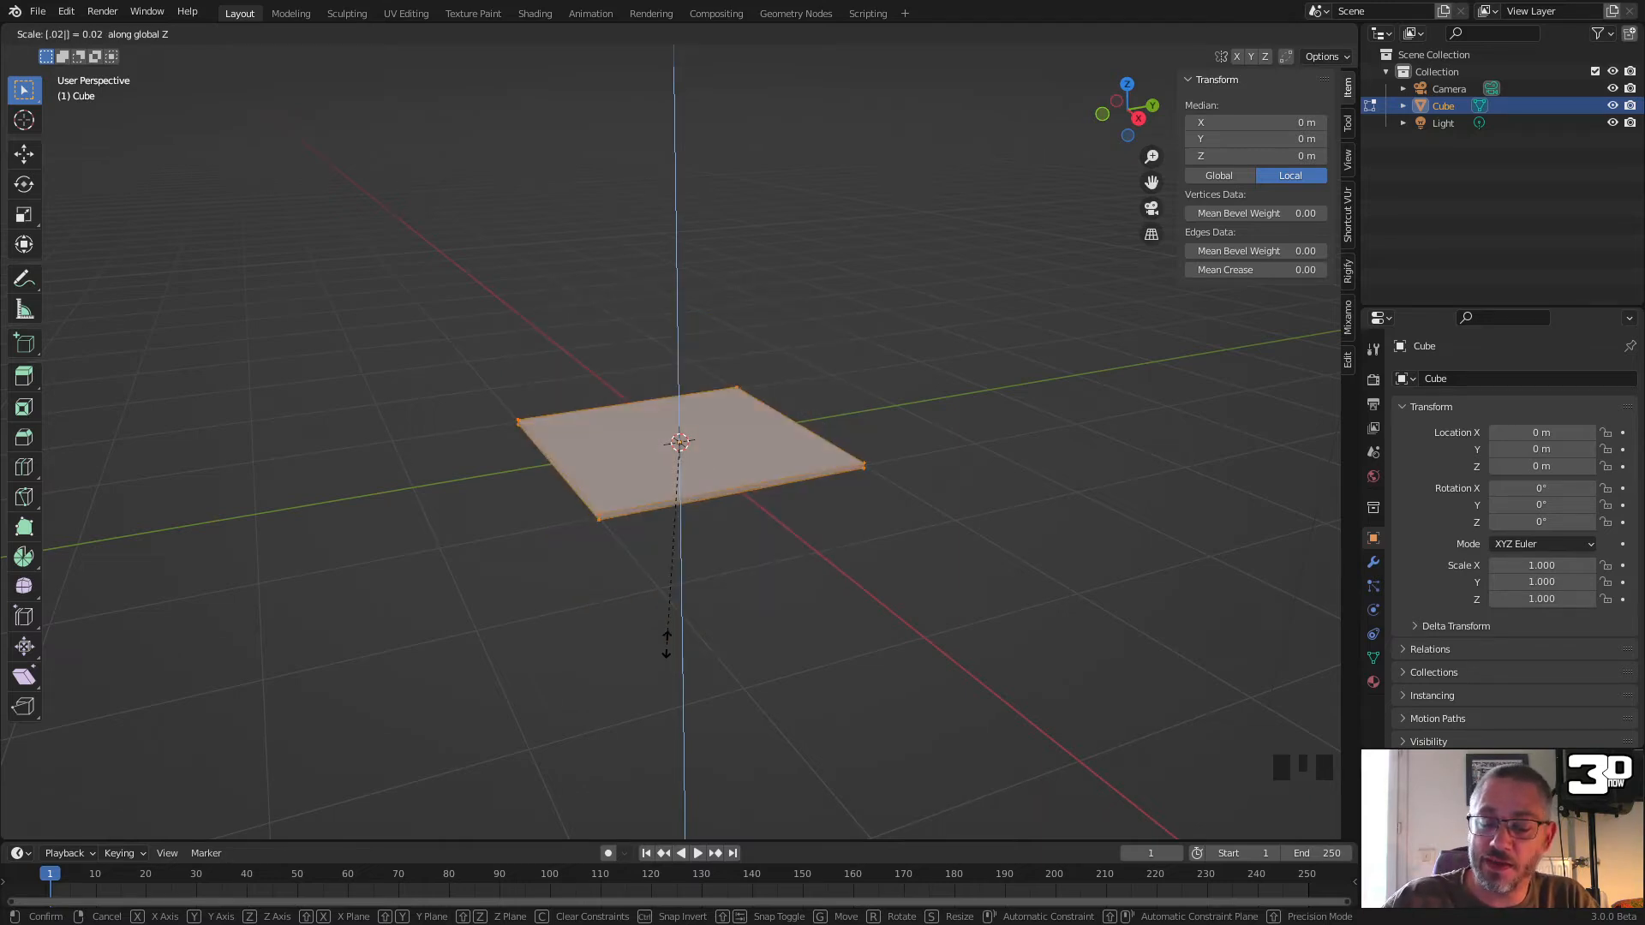
key(Return)
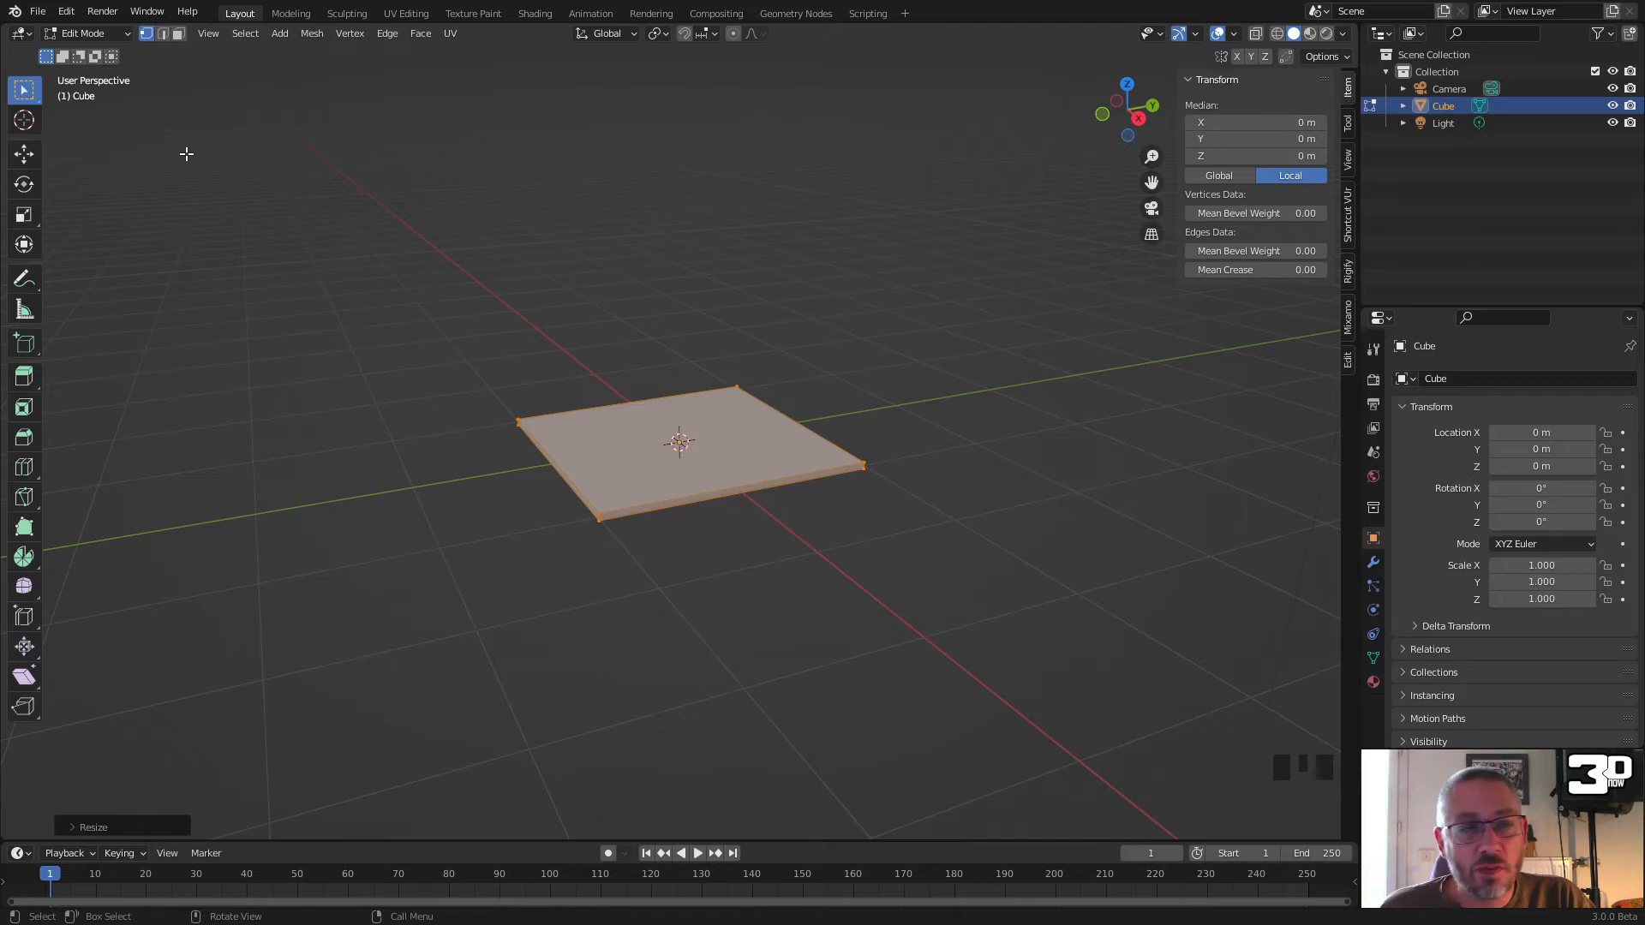
key(Tab)
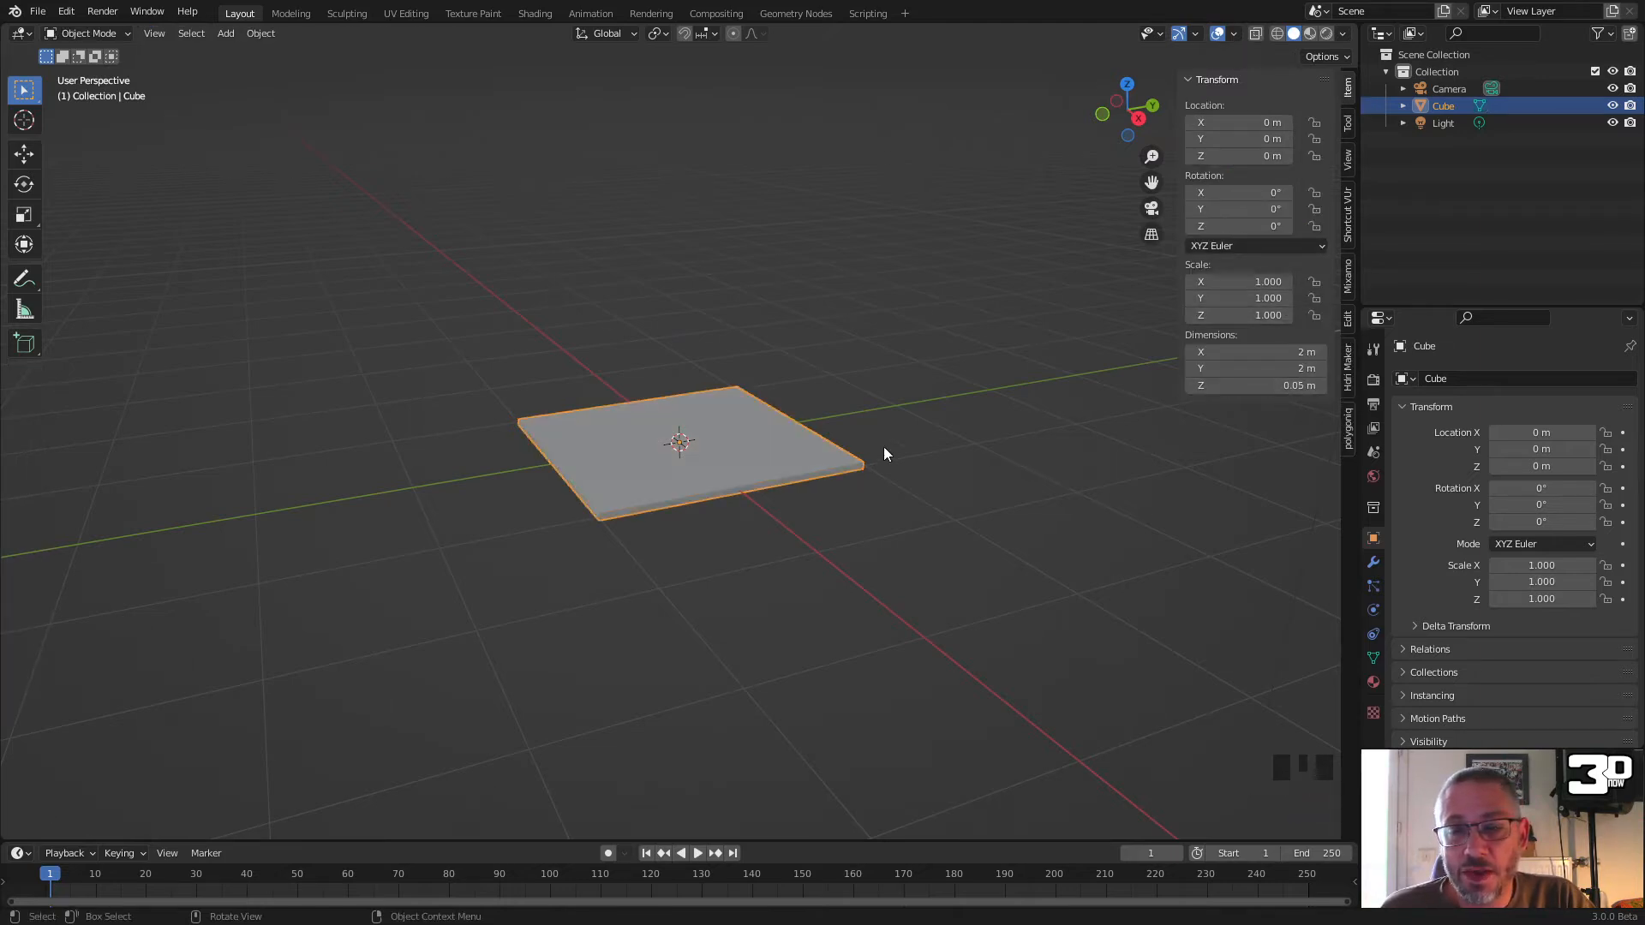
Step: Scale the slab's mesh by 0.5 along X in Edit Mode and return to Object Mode
key(Tab)
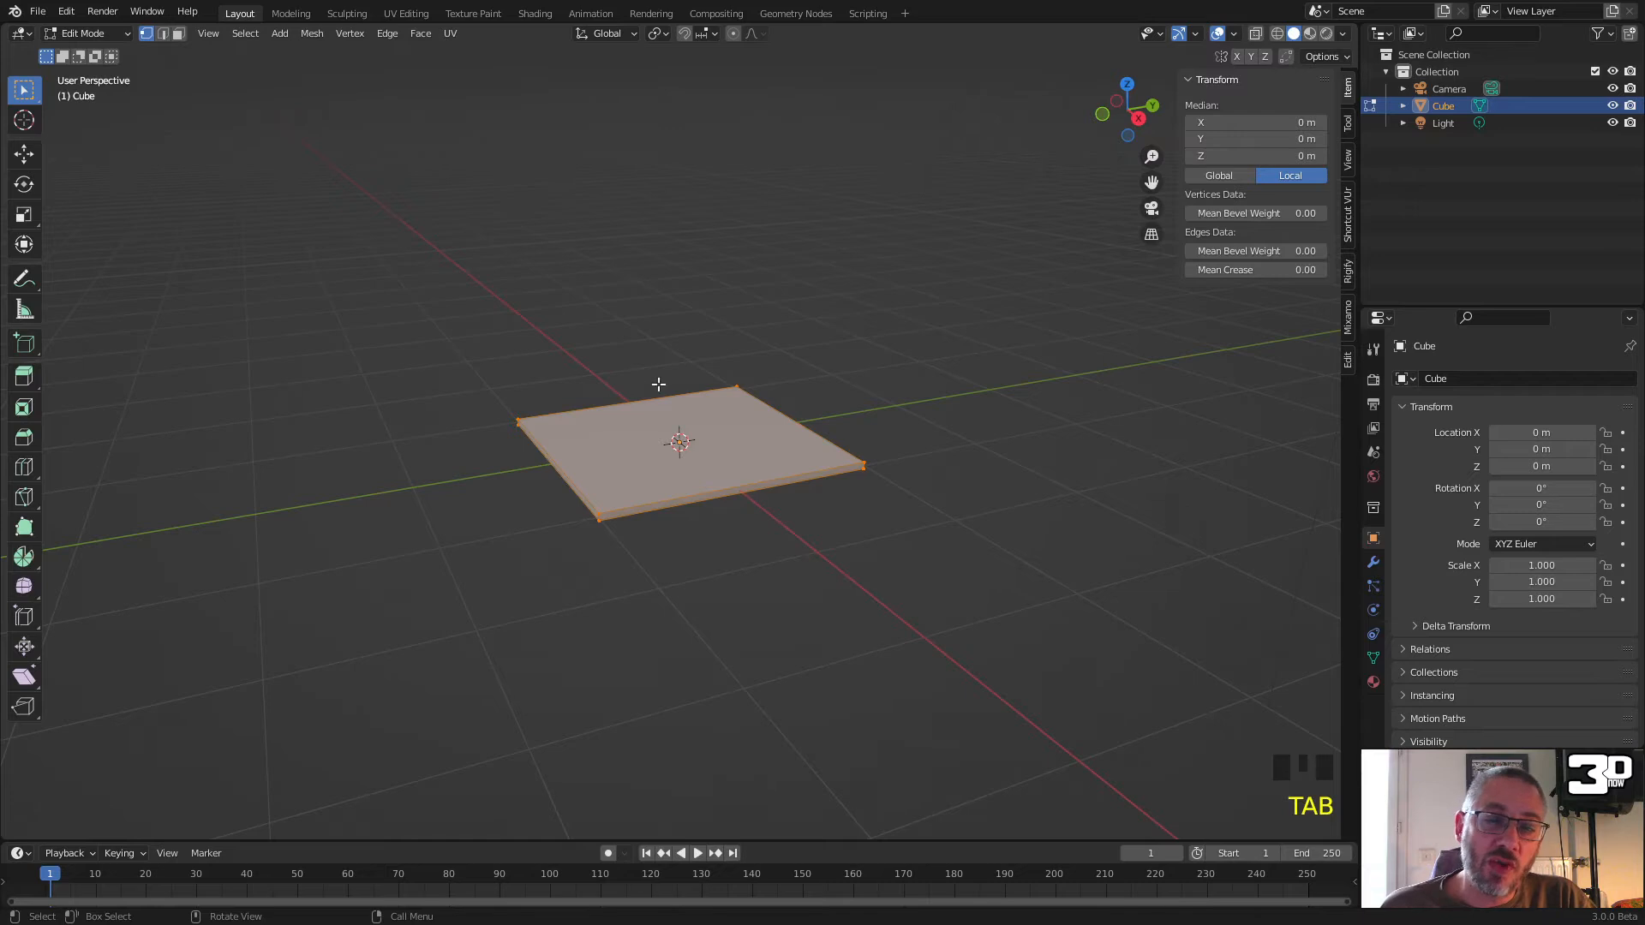
scroll(771, 507, up, 4)
middle_drag(764, 503, 809, 525)
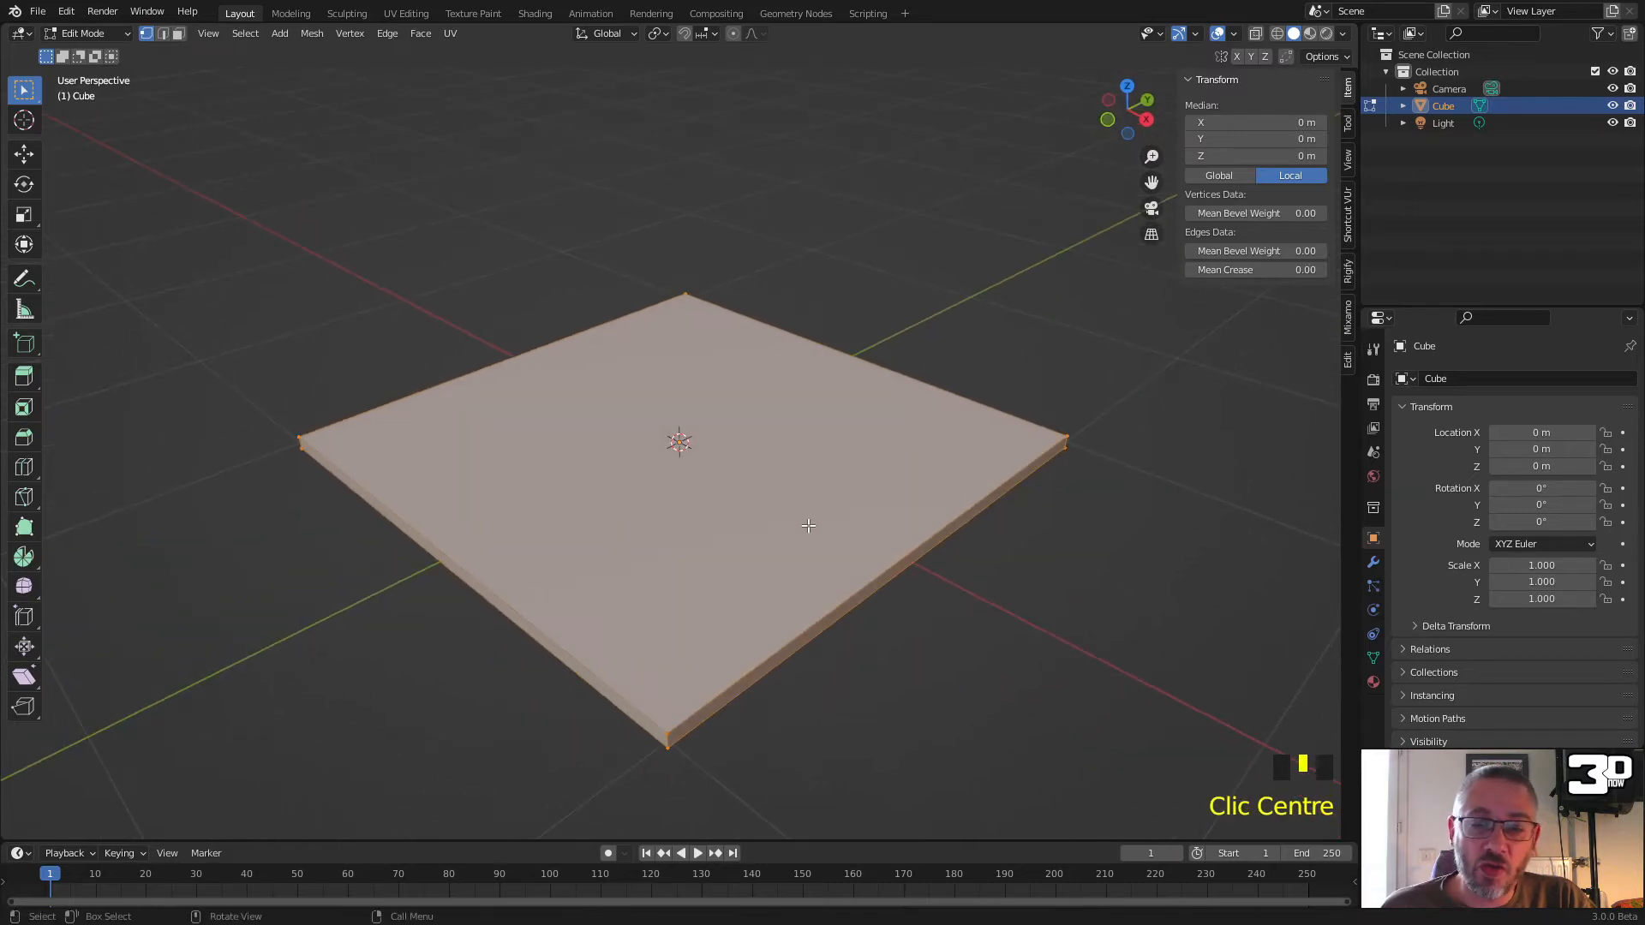
key(s)
text(x)
text(0.5)
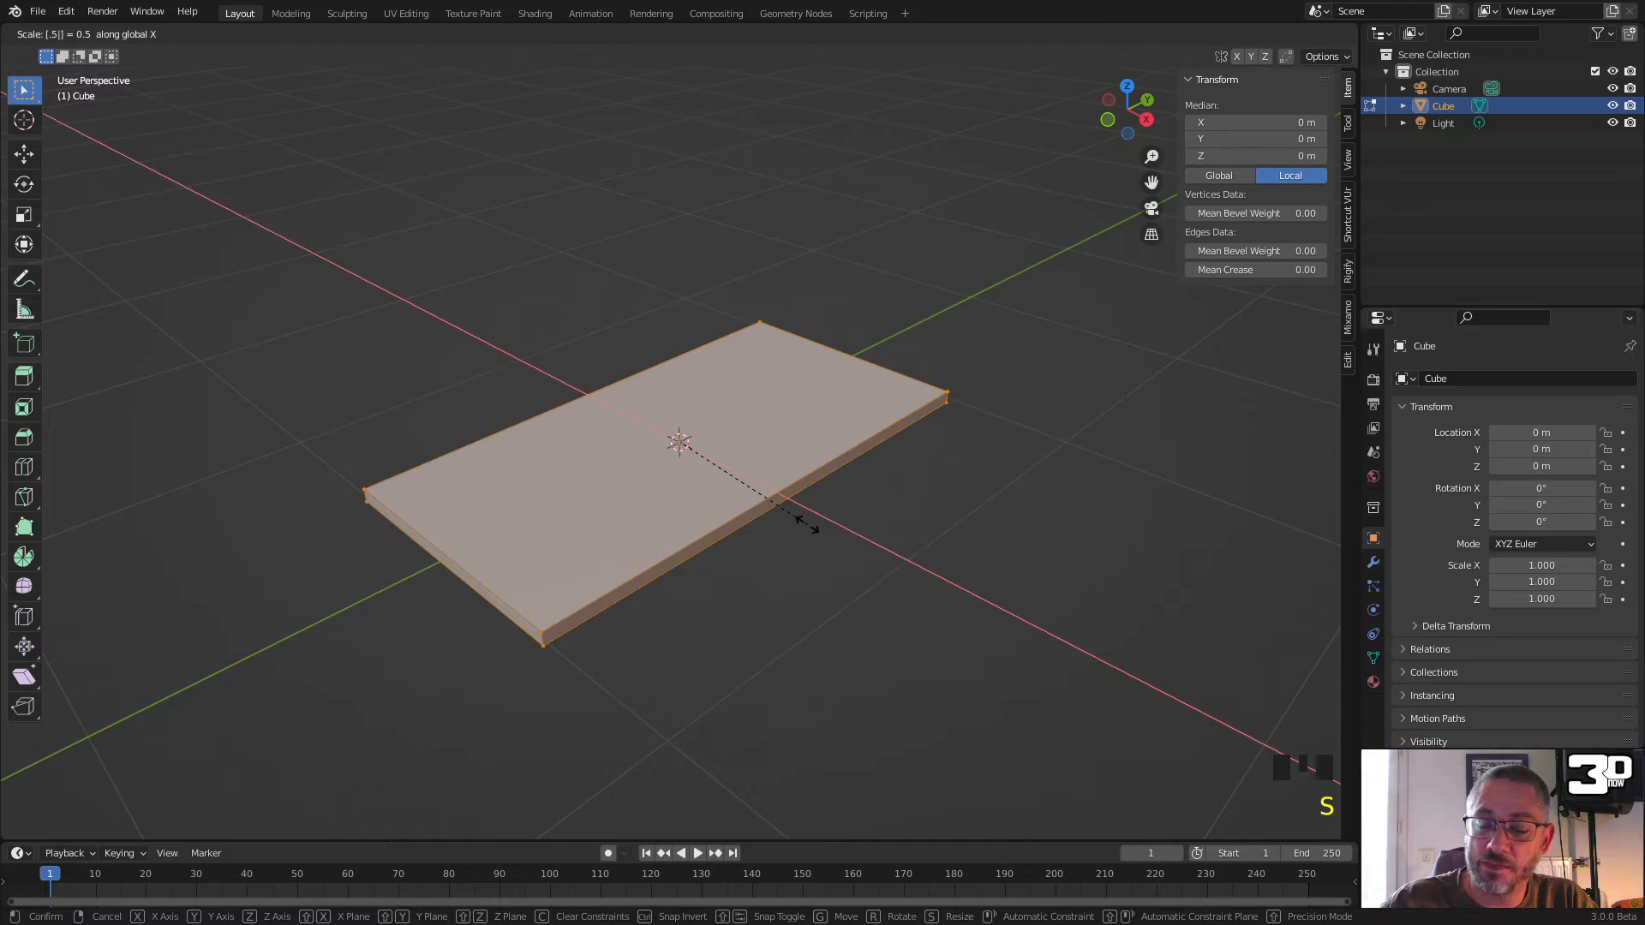
key(Return)
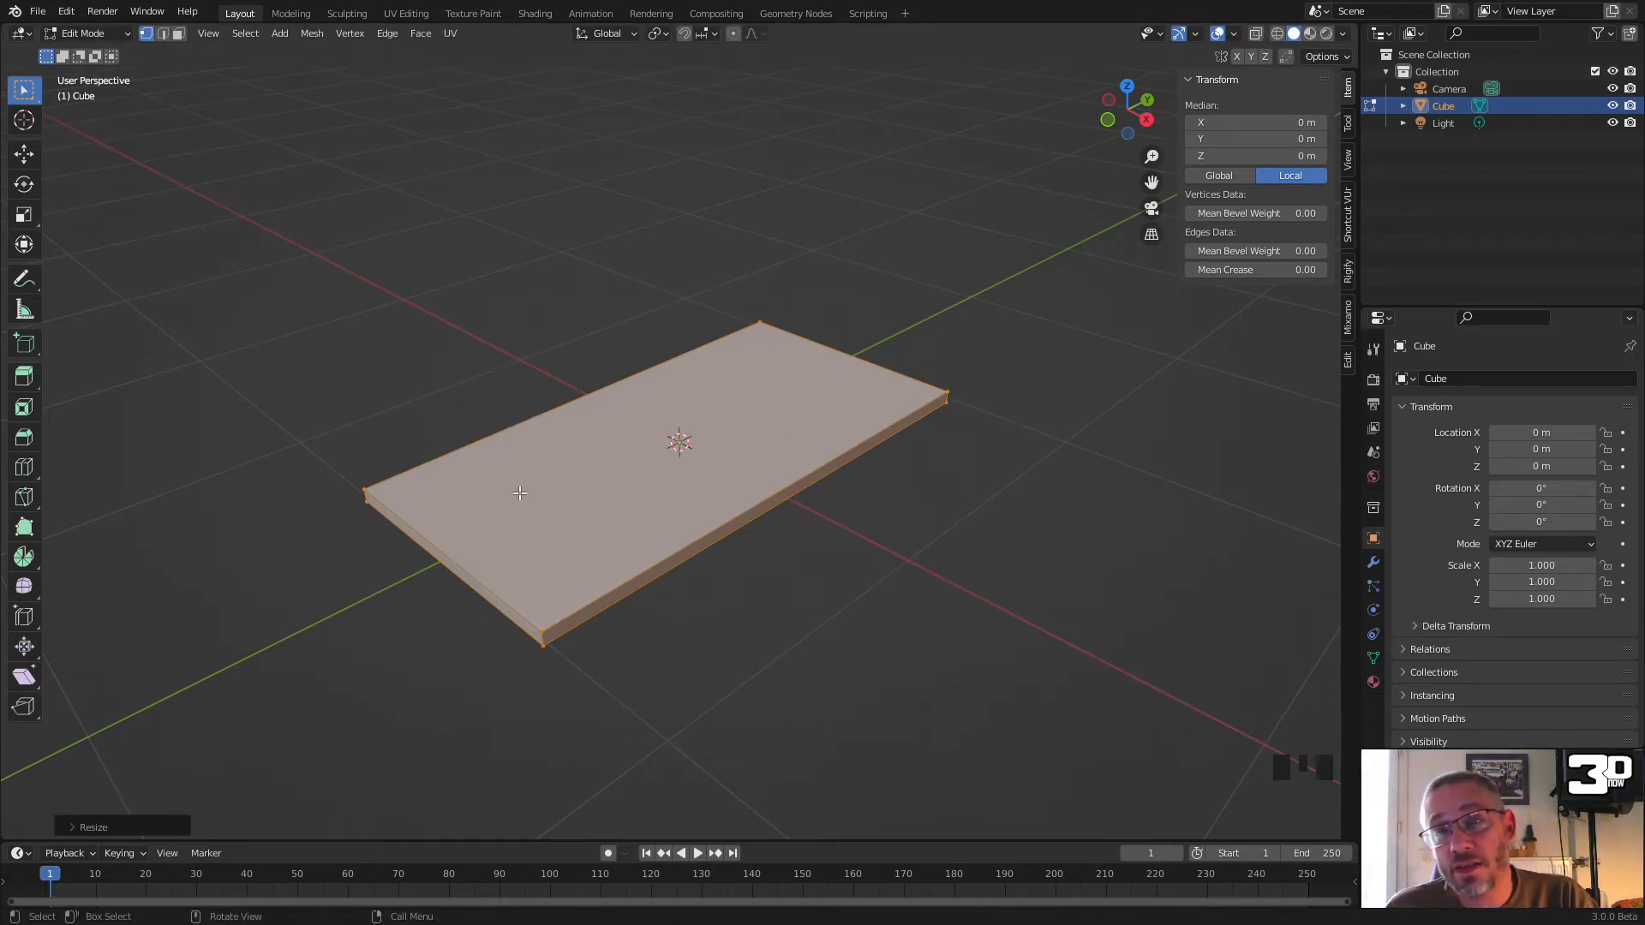
key(Tab)
middle_drag(553, 491, 701, 497)
scroll(659, 476, up, 4)
scroll(654, 477, down, 2)
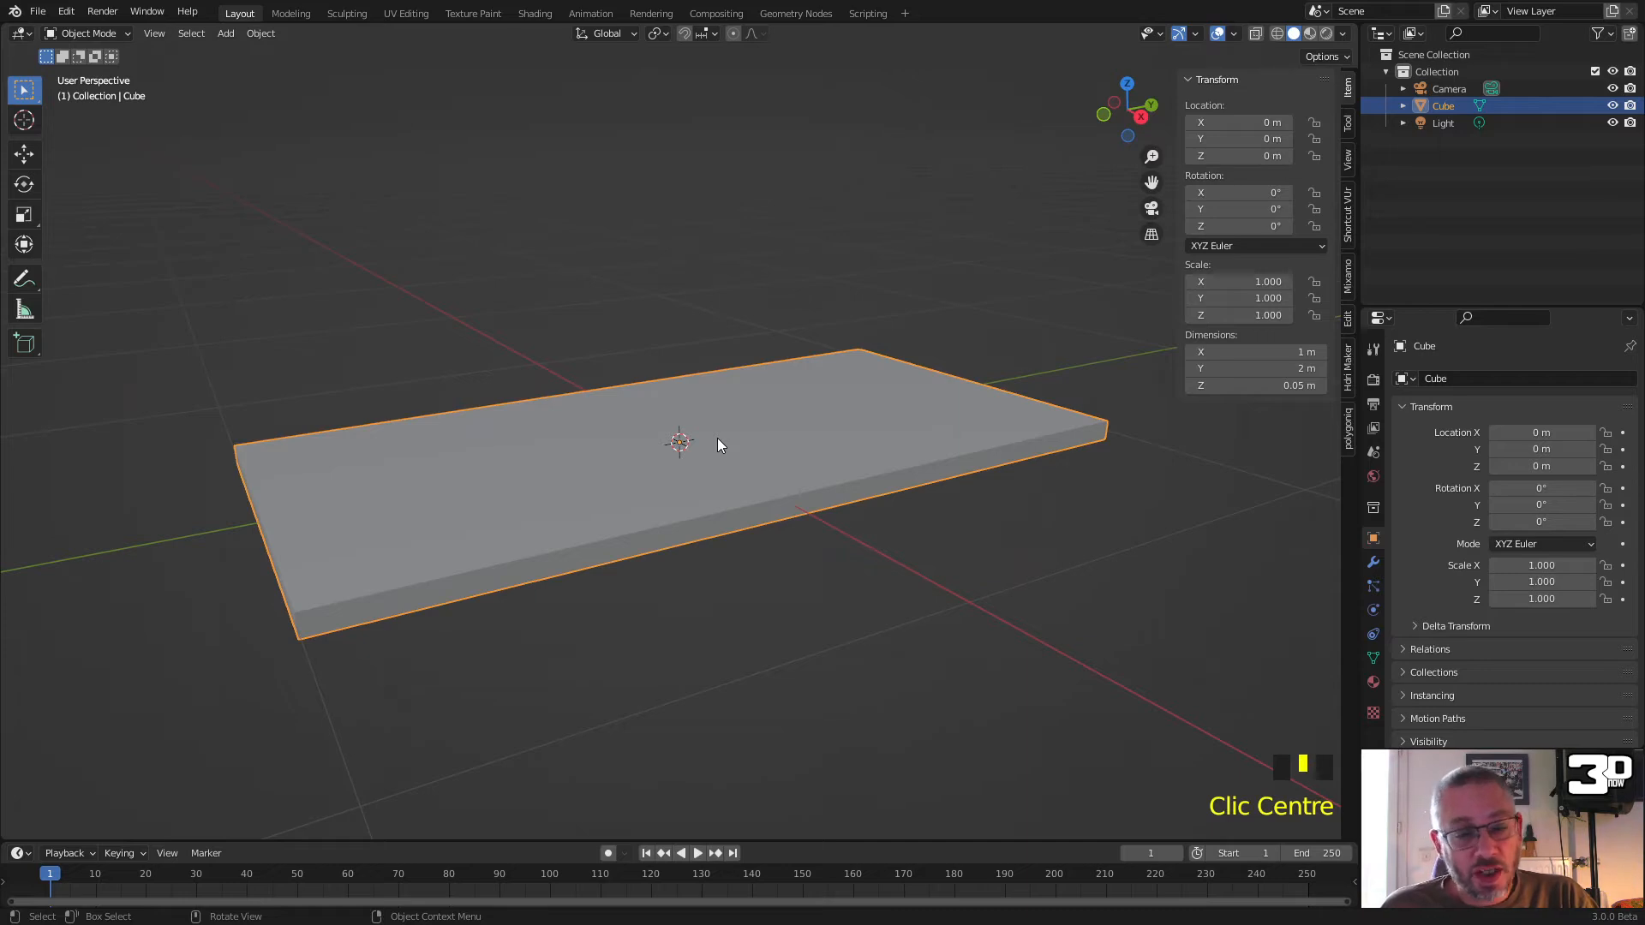
Step: Add a second cube mesh with a size of 0.7 m
click(225, 33)
mouse_move(310, 53)
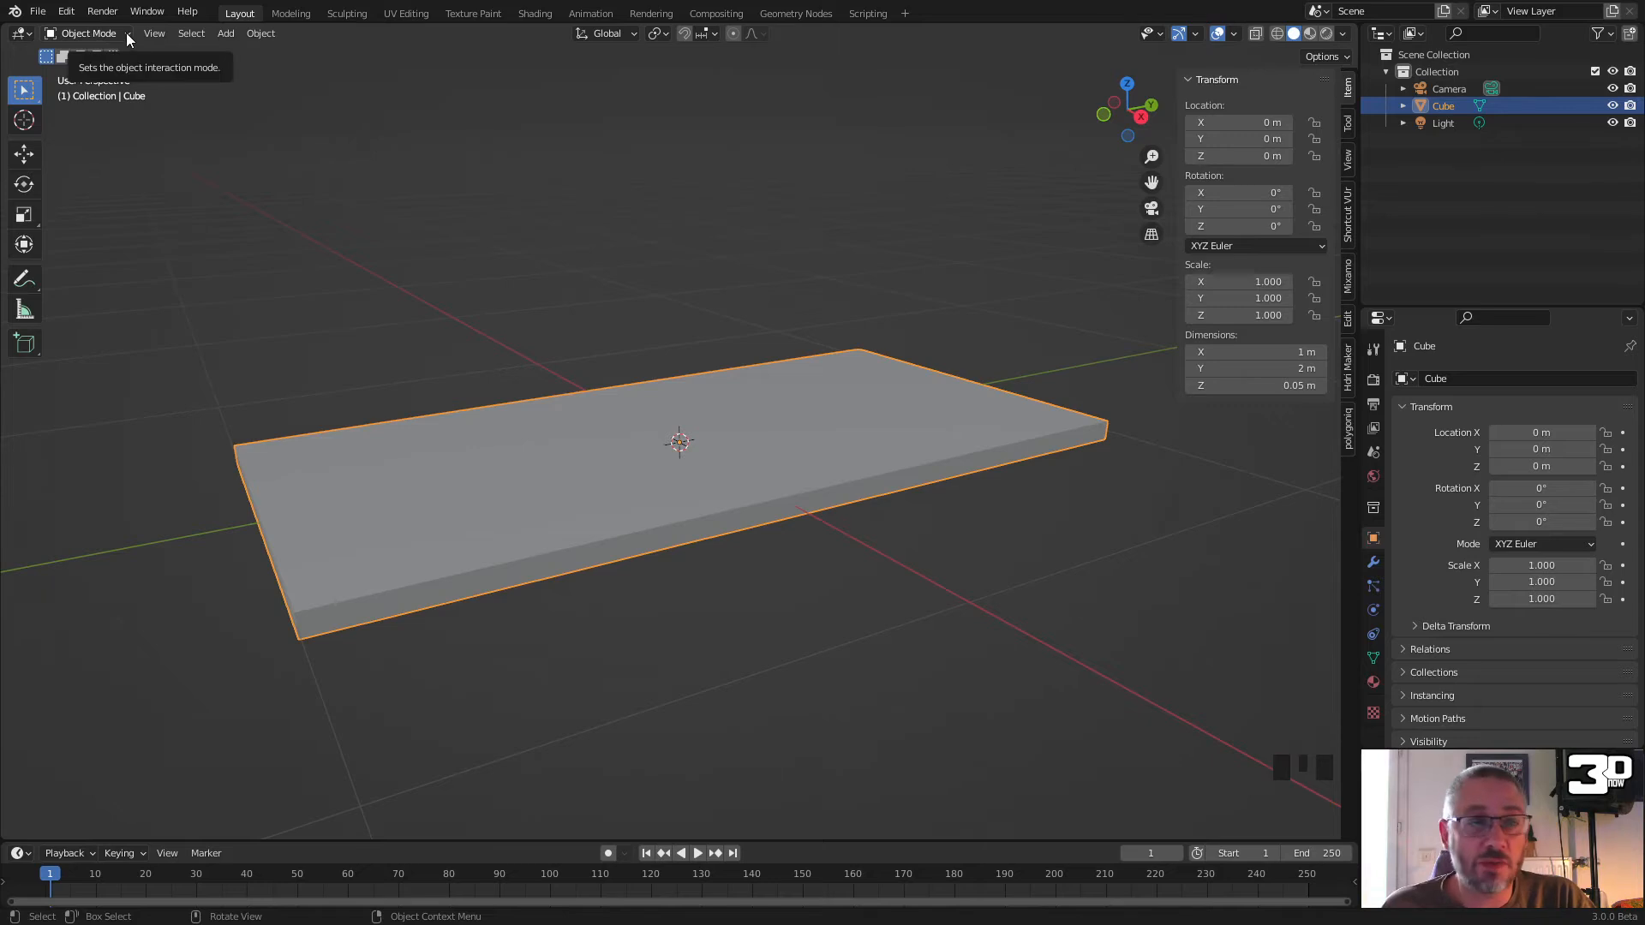
click(225, 33)
mouse_move(284, 49)
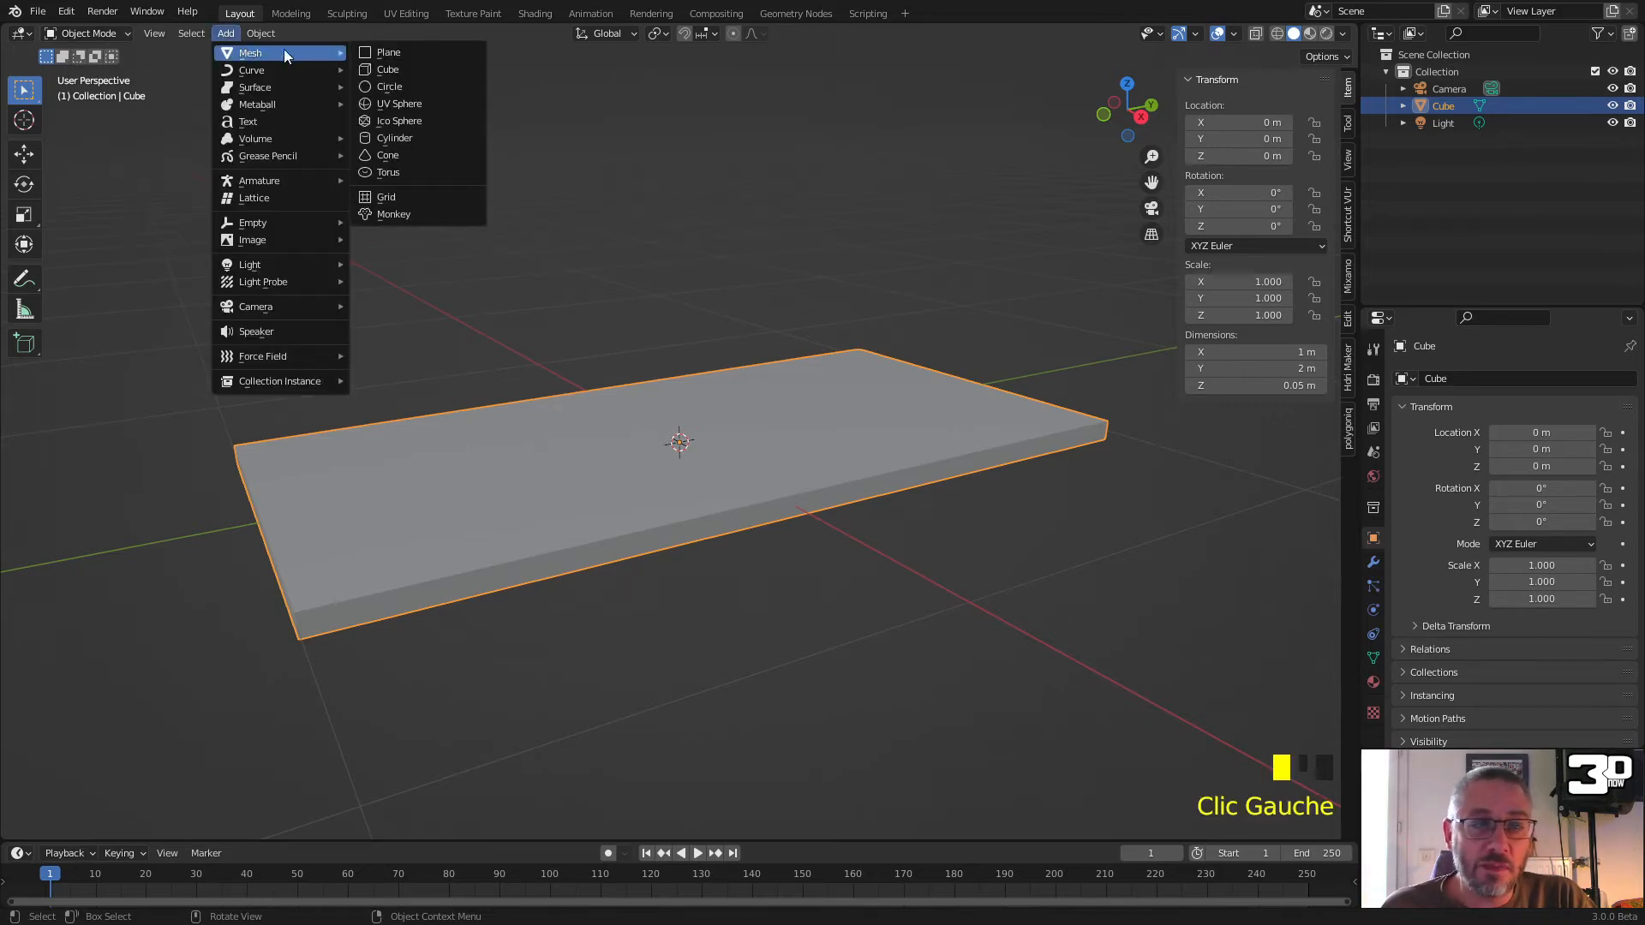
click(393, 69)
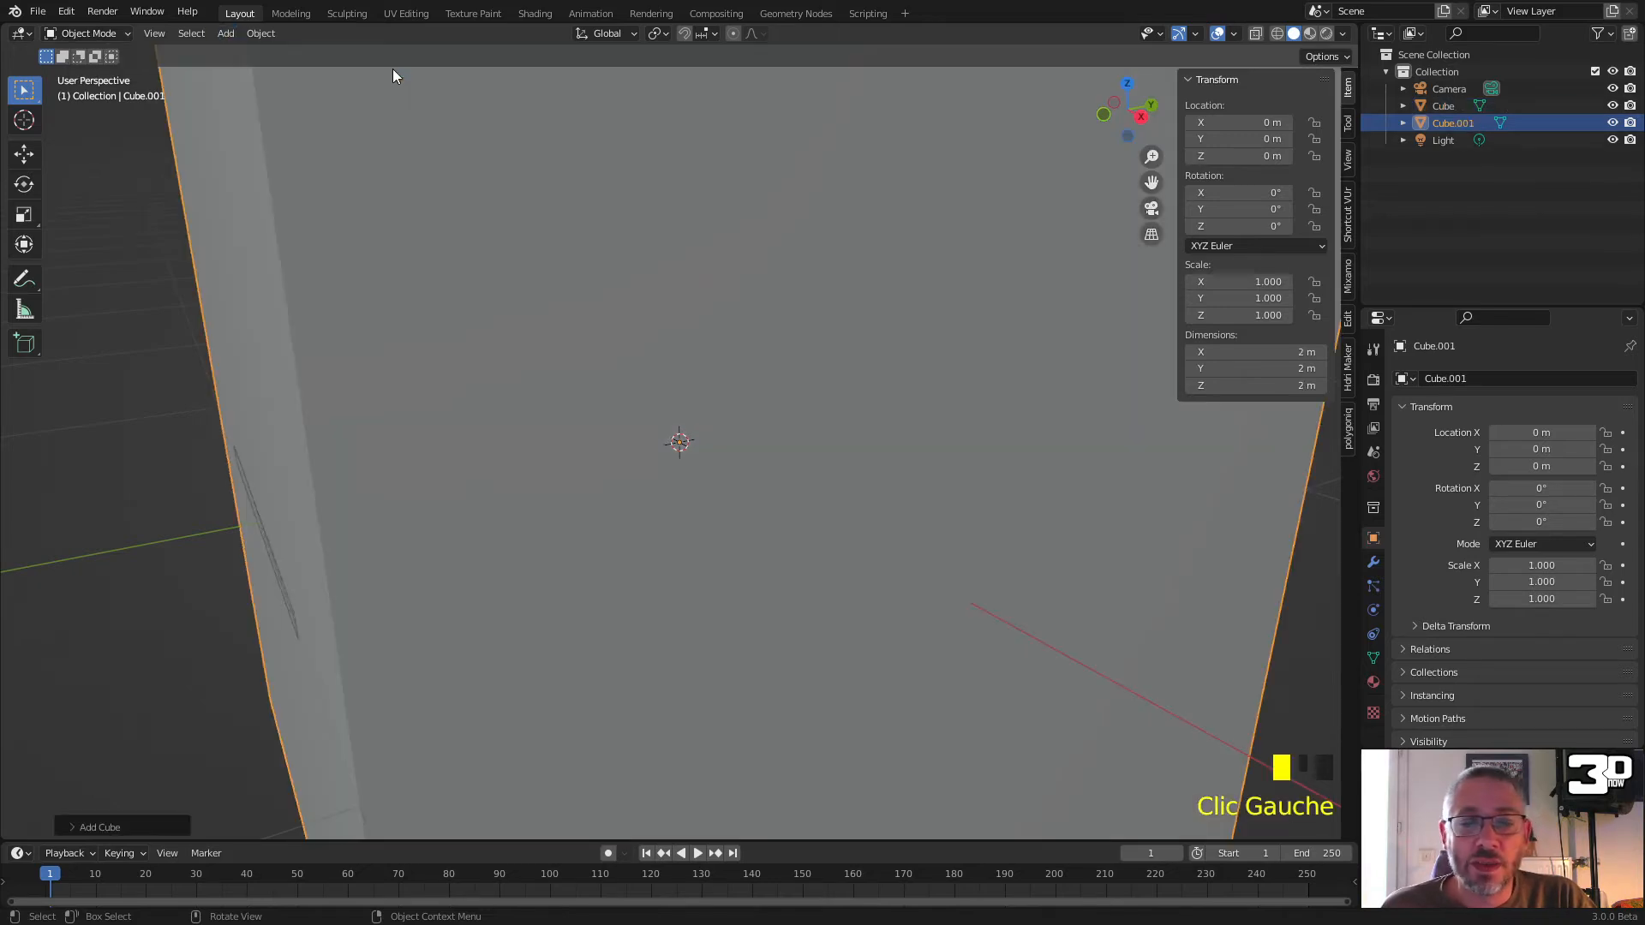
click(127, 825)
double_click(230, 678)
key(BackSpace)
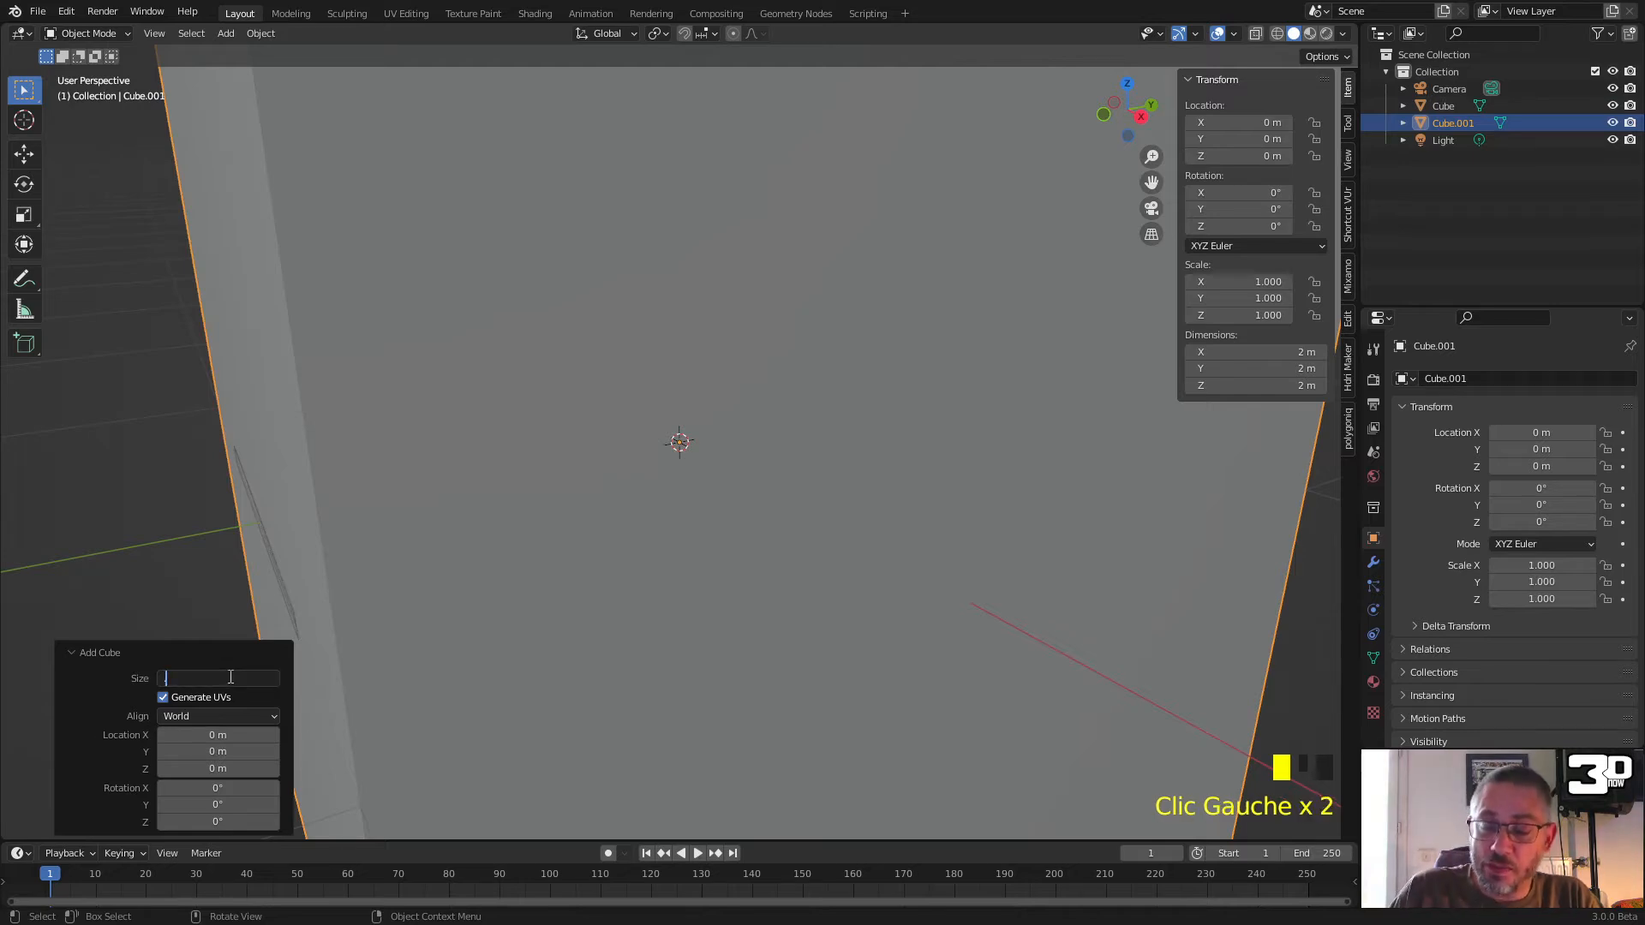
text(.7)
key(Return)
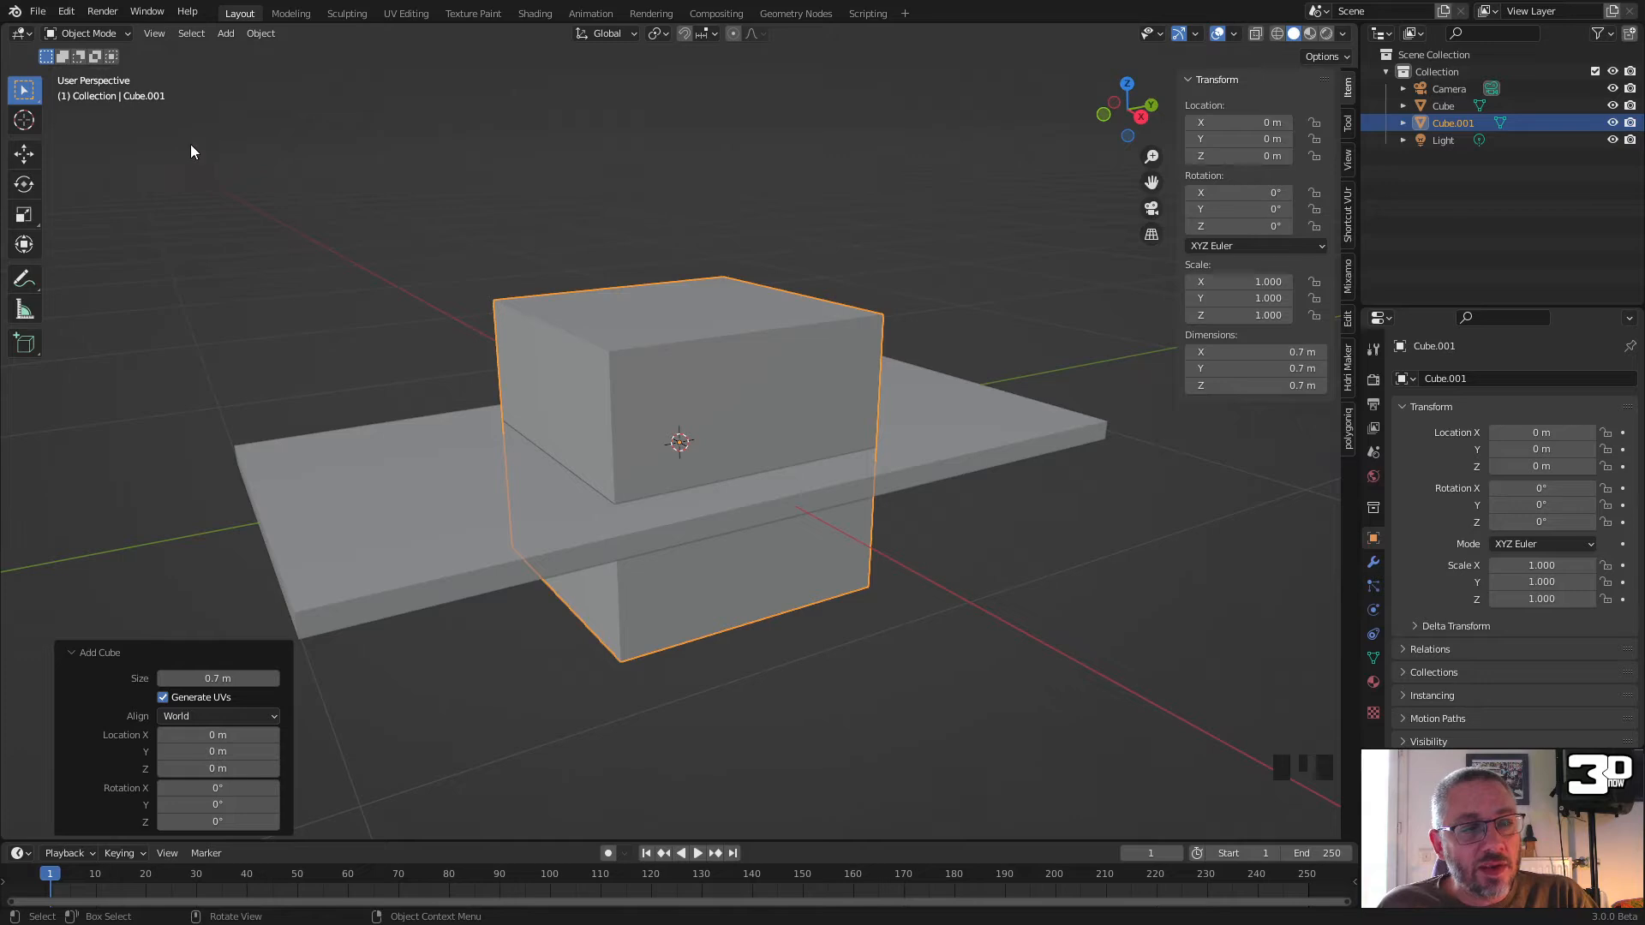
Step: Thin the new cube into a table leg by scaling its mesh by 0.06 on X and Y only, then return to Object Mode
click(97, 33)
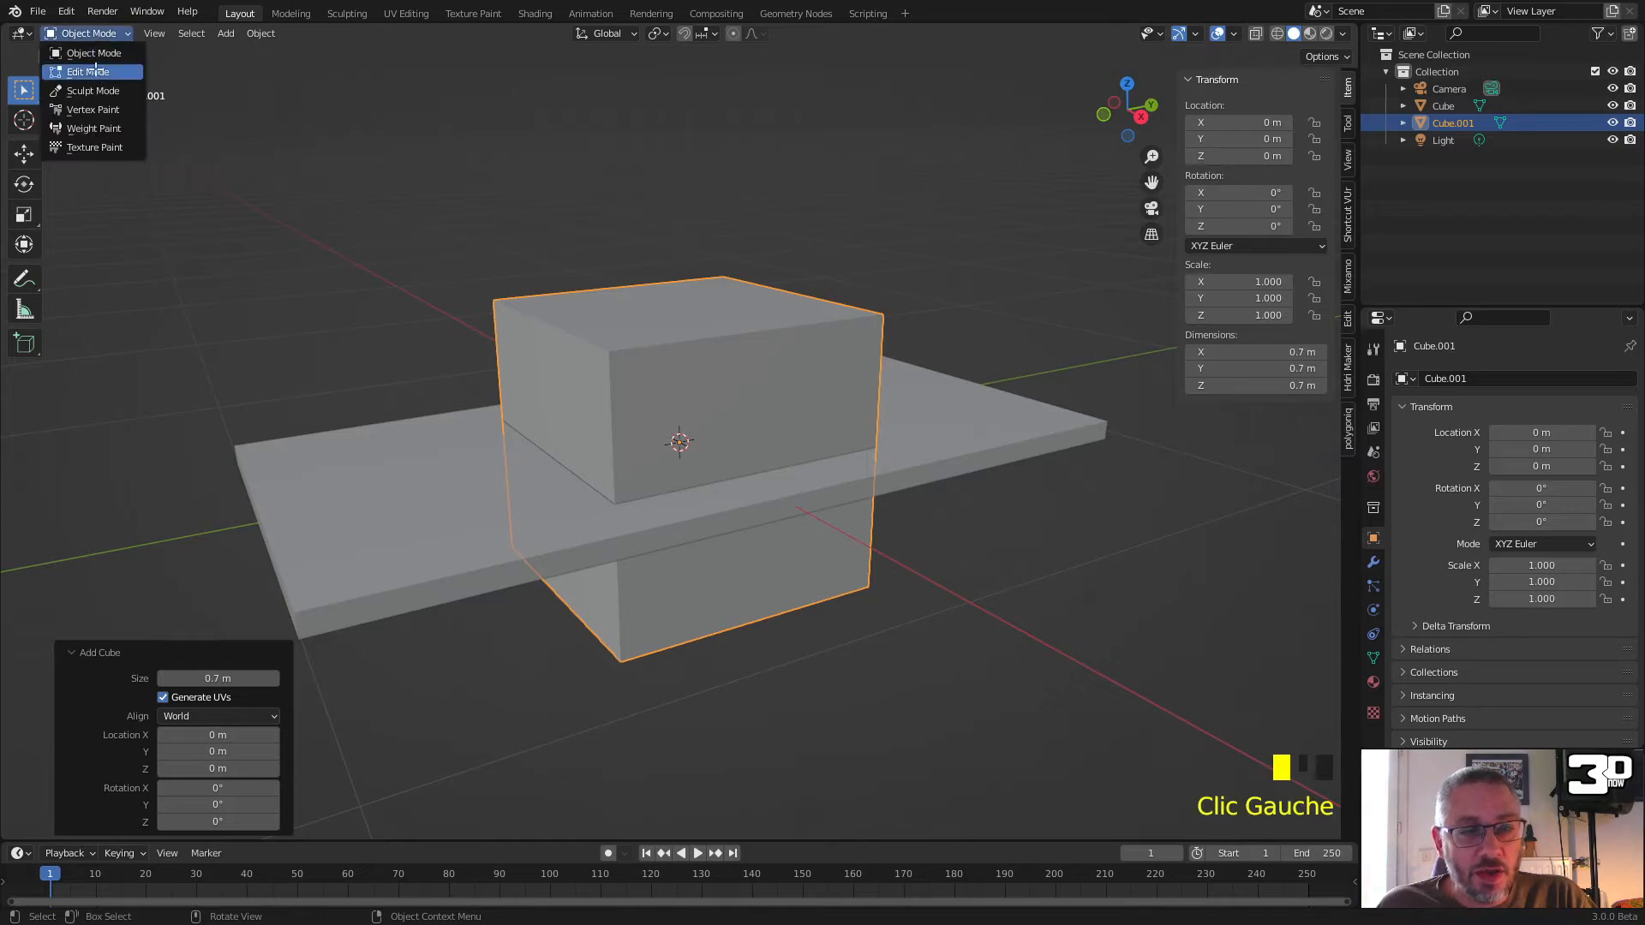
click(94, 72)
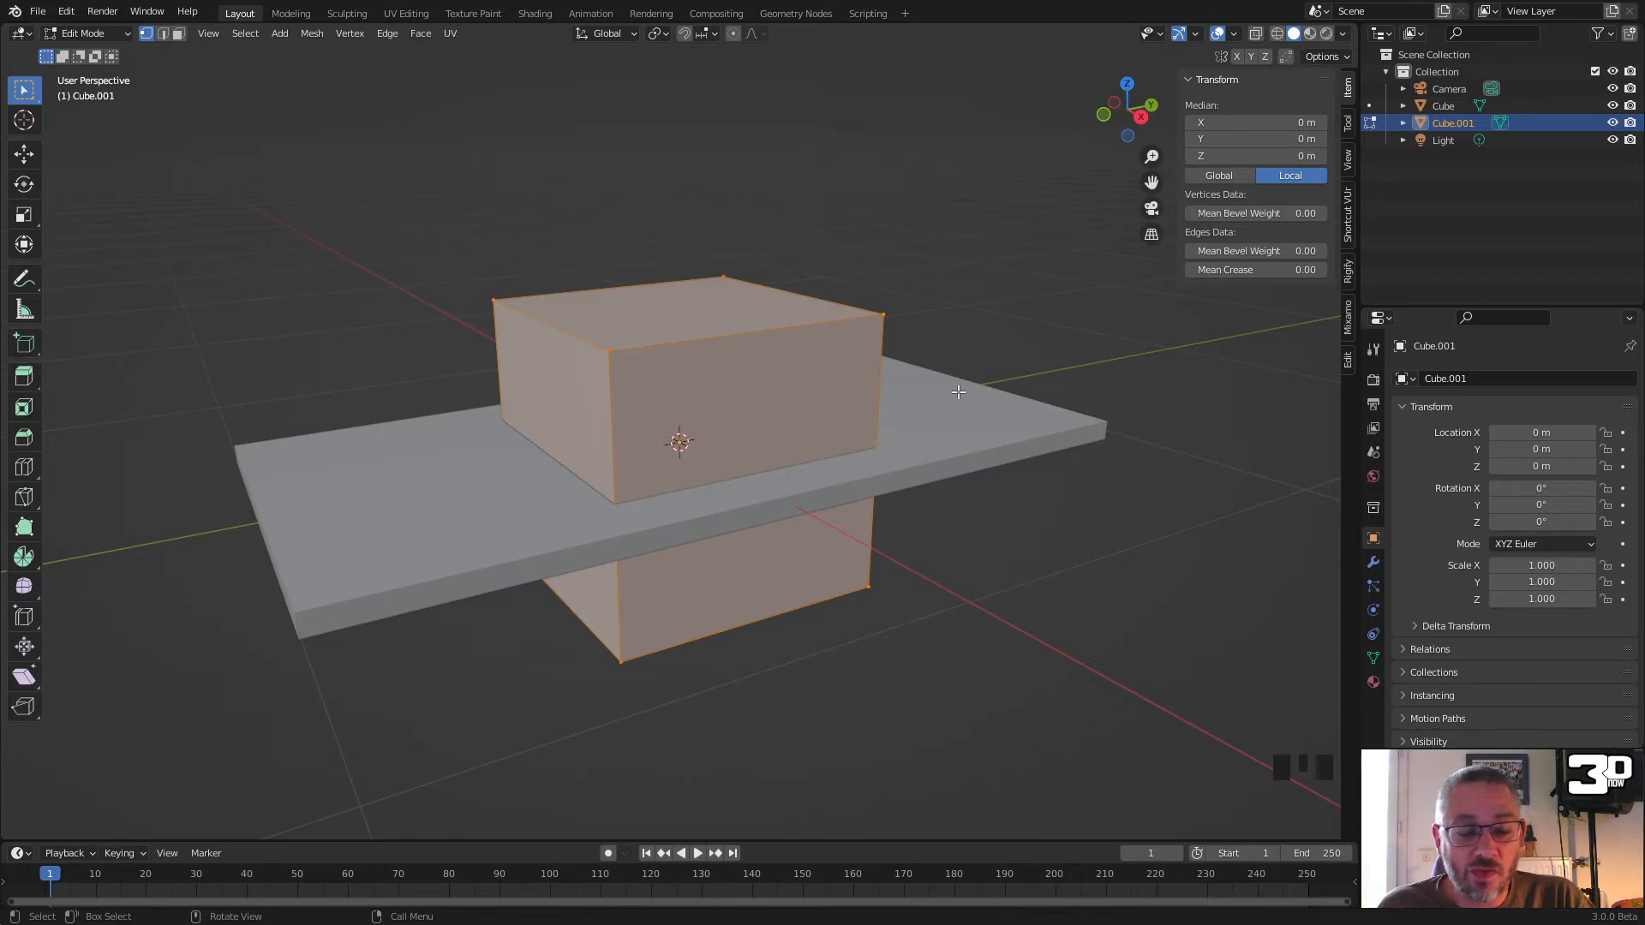
key(s)
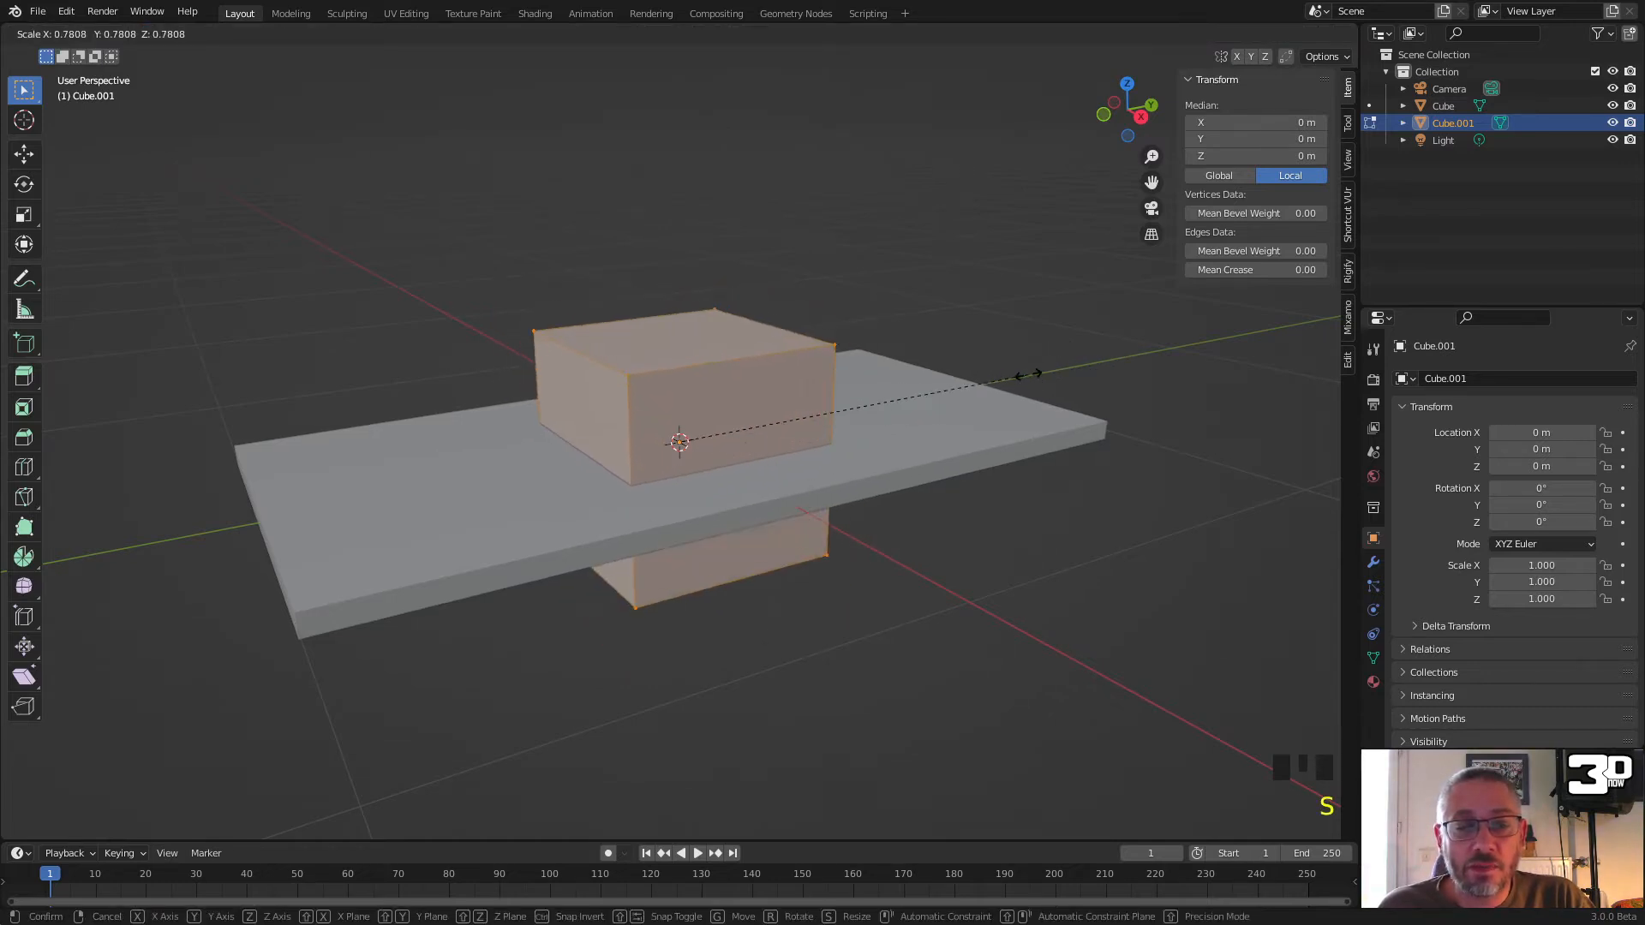
key(shift+z)
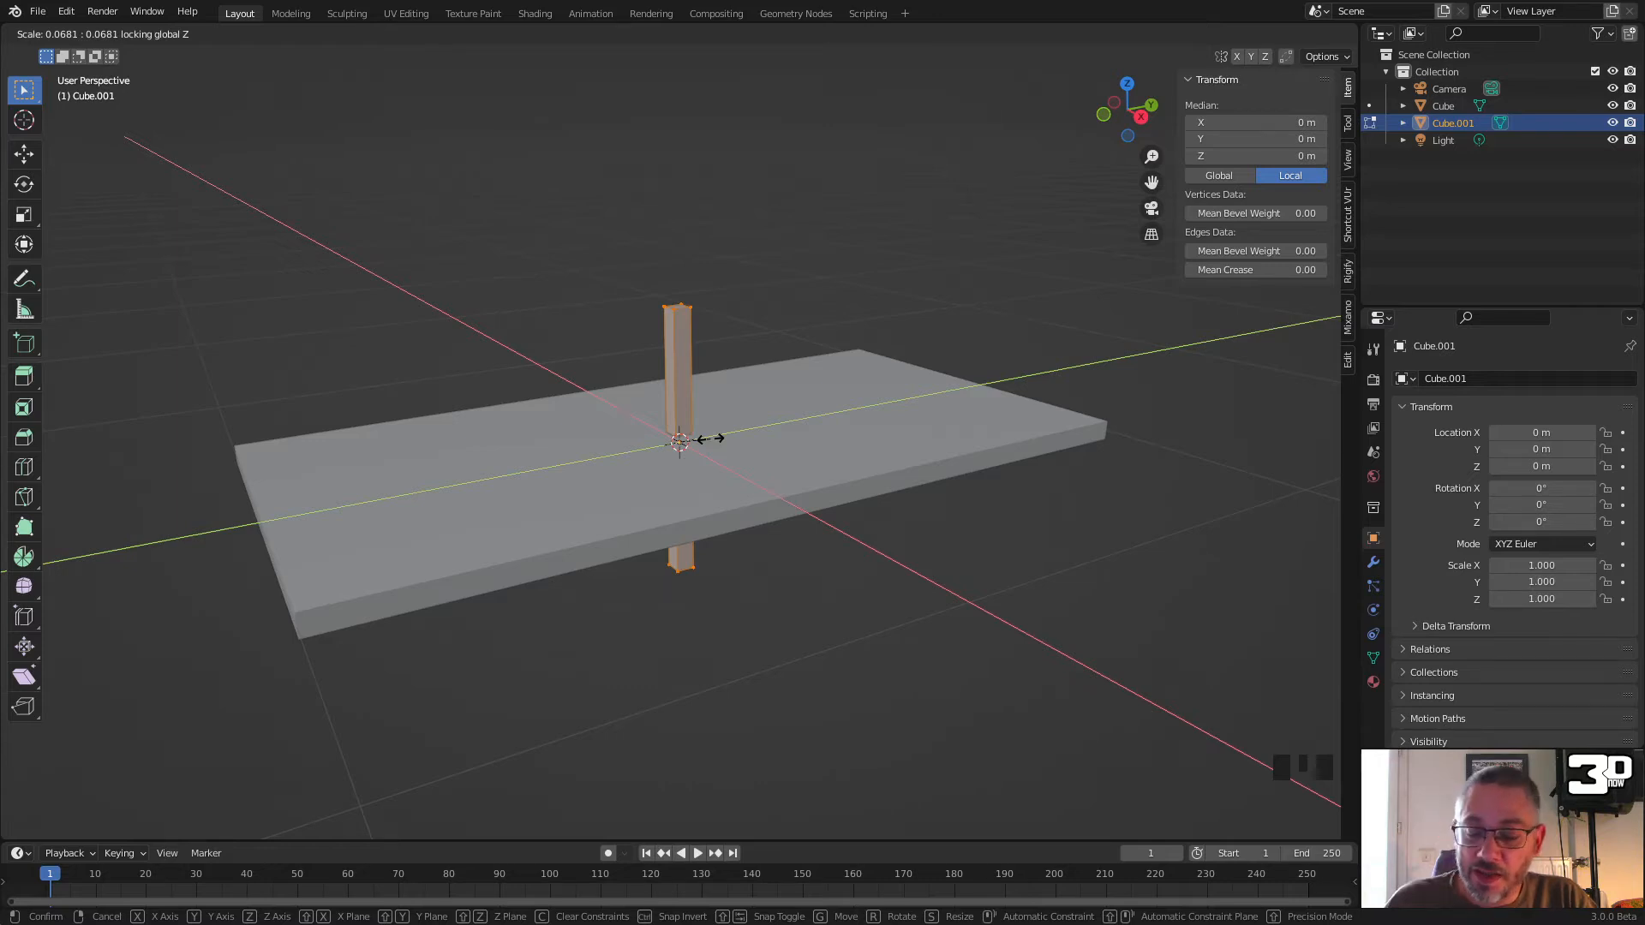
key(0)
key(5)
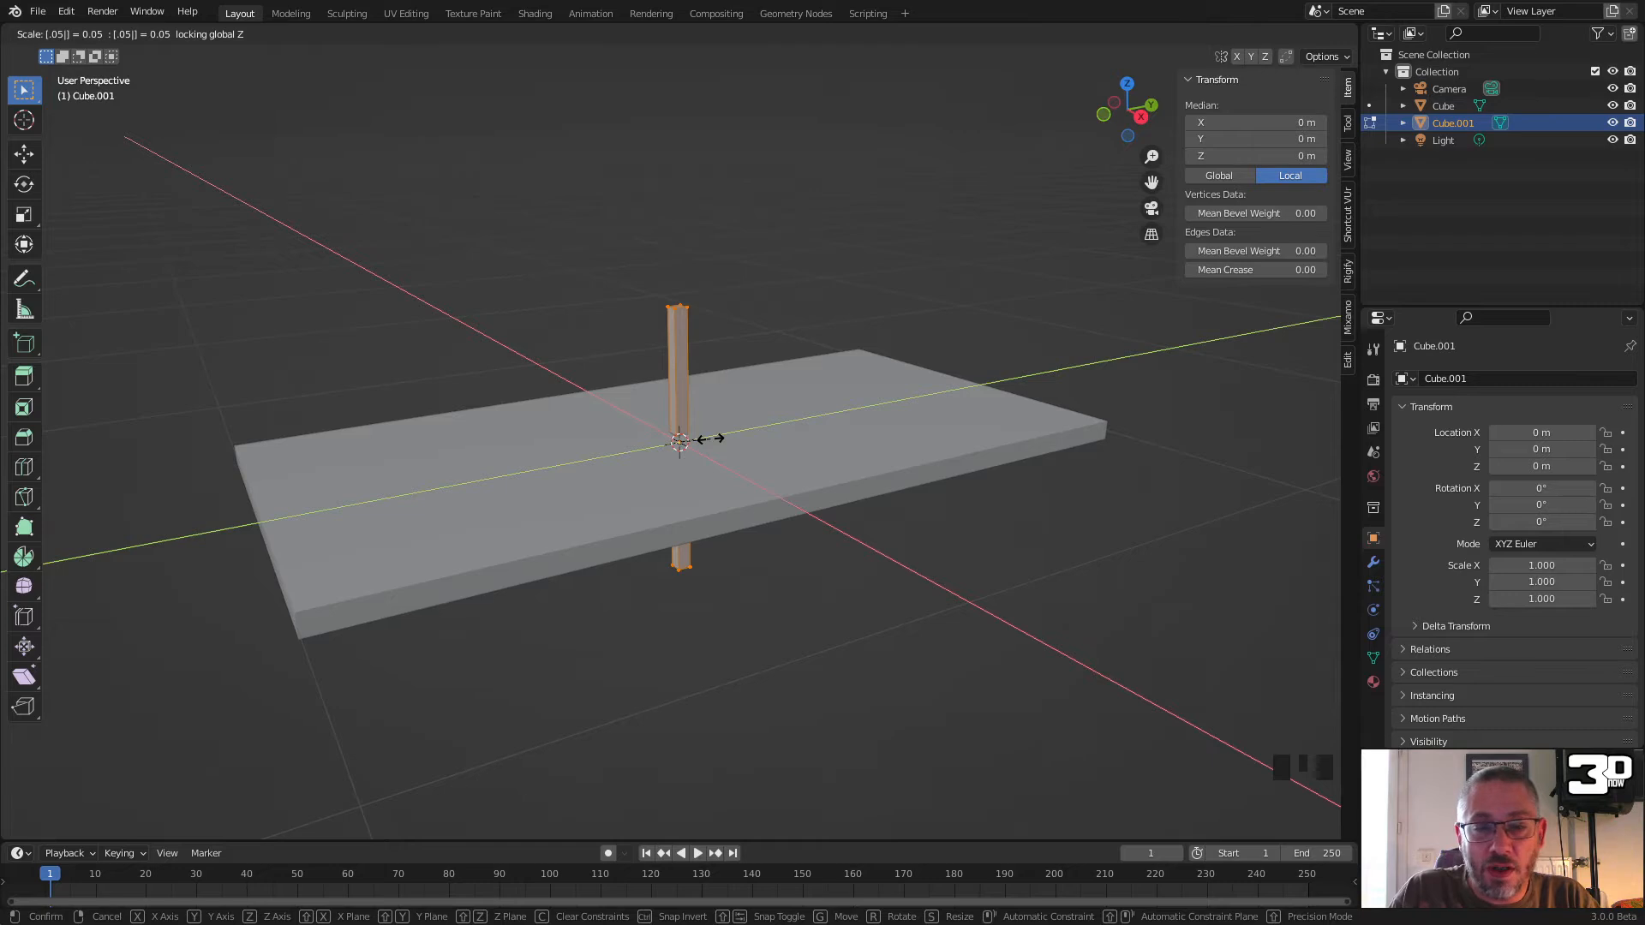
key(BackSpace)
key(4)
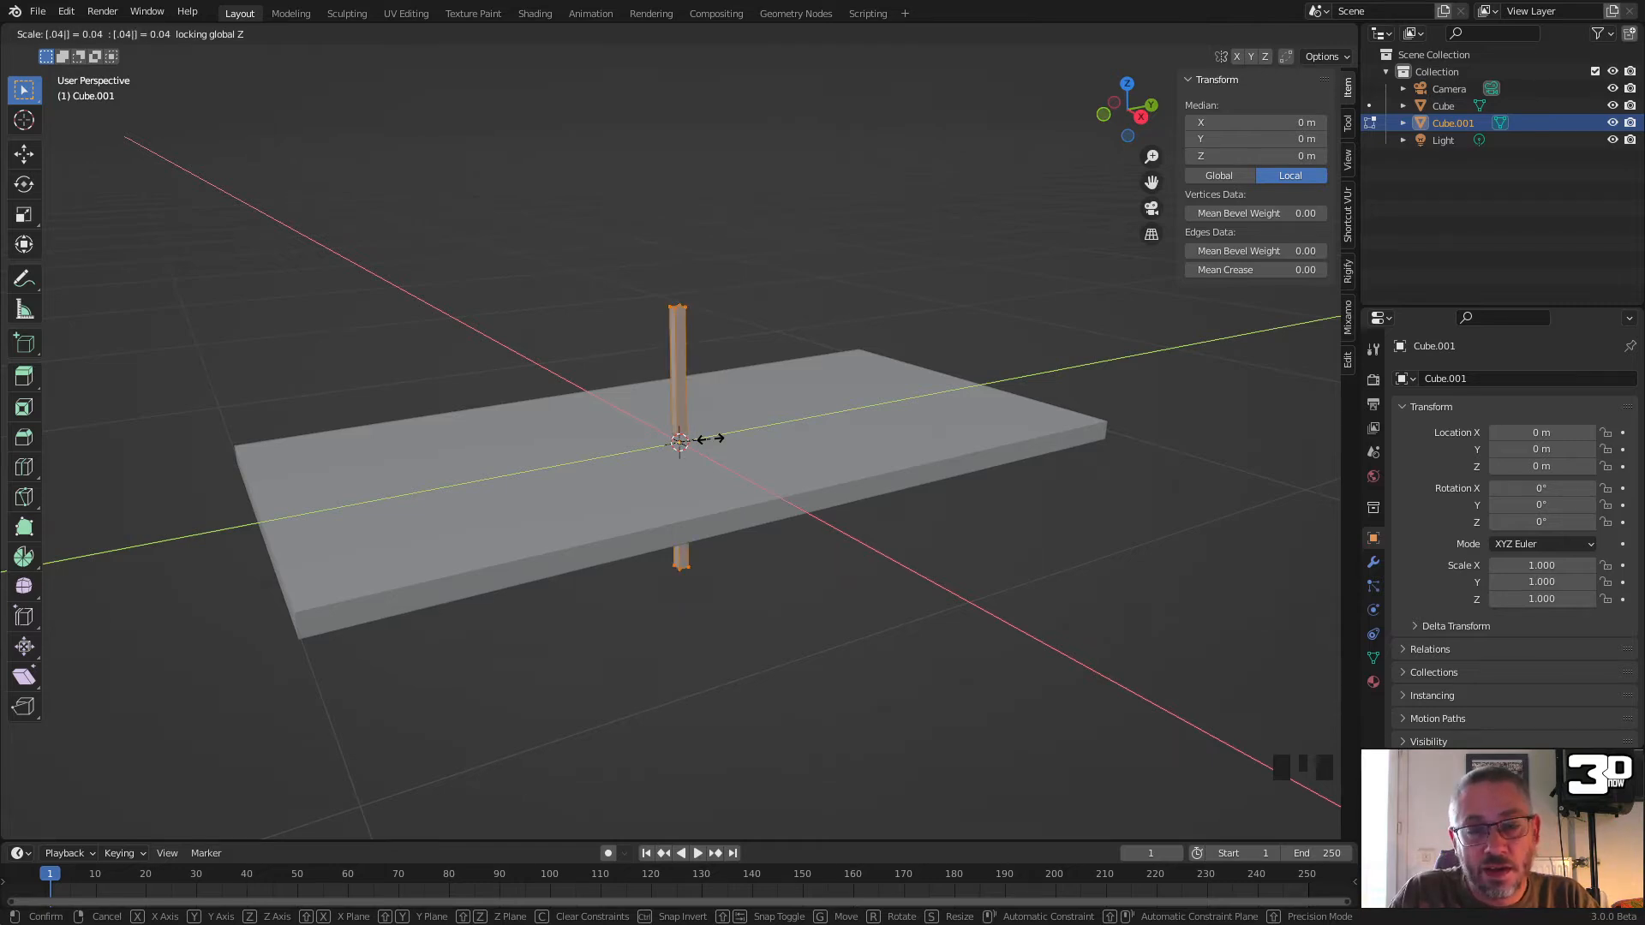
key(BackSpace)
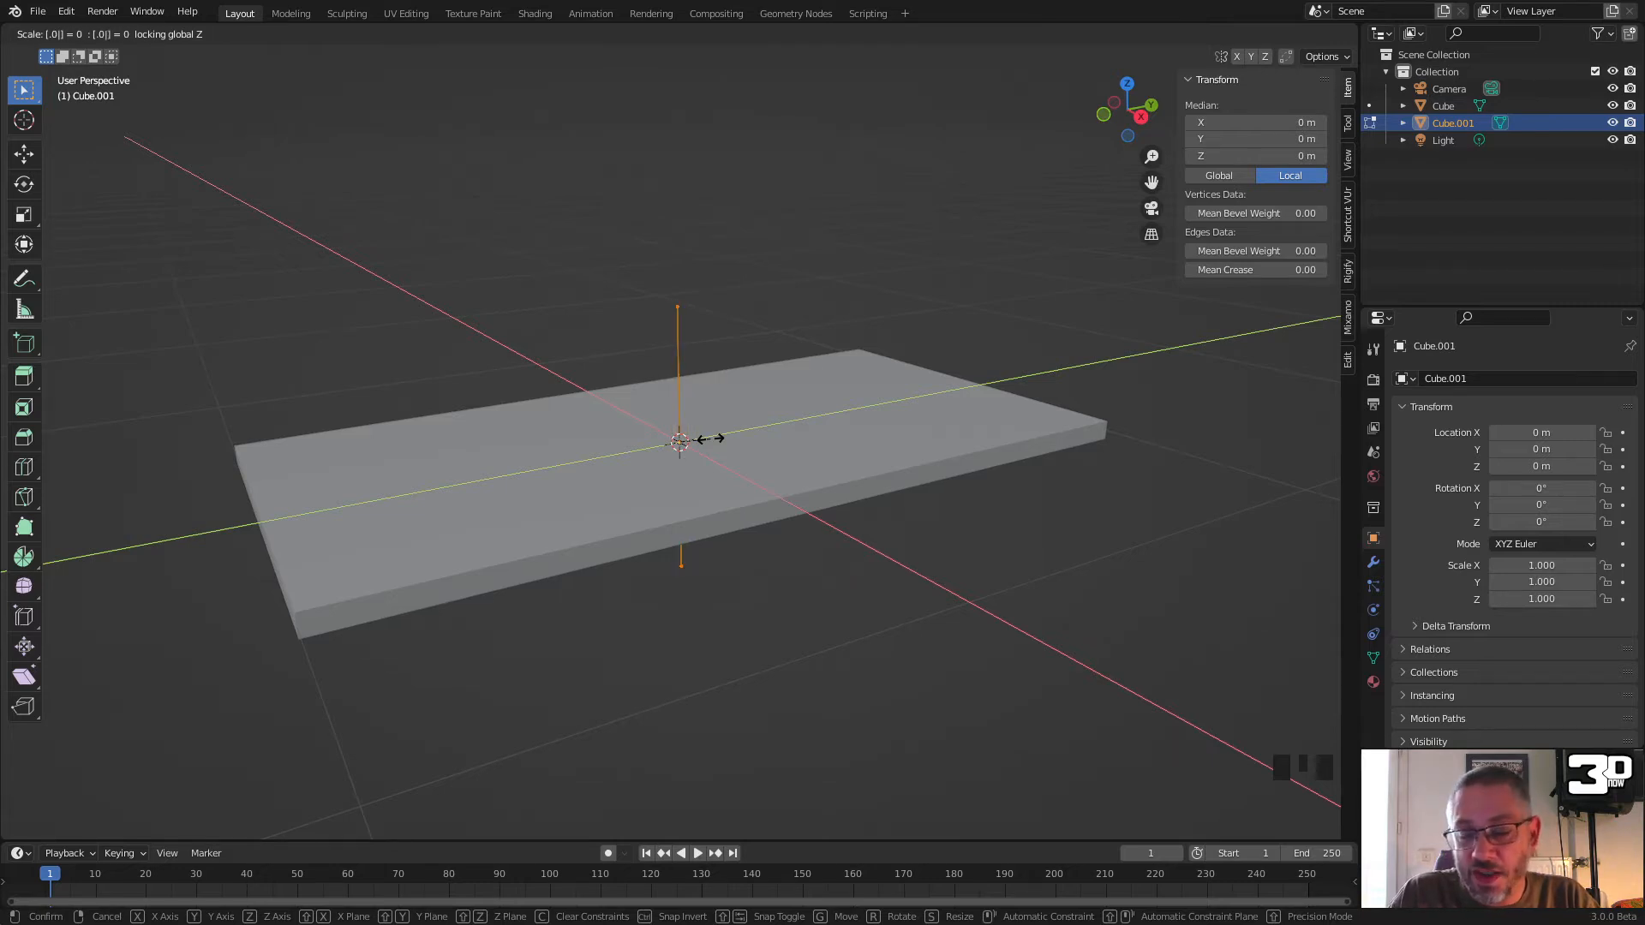
key(6)
key(Return)
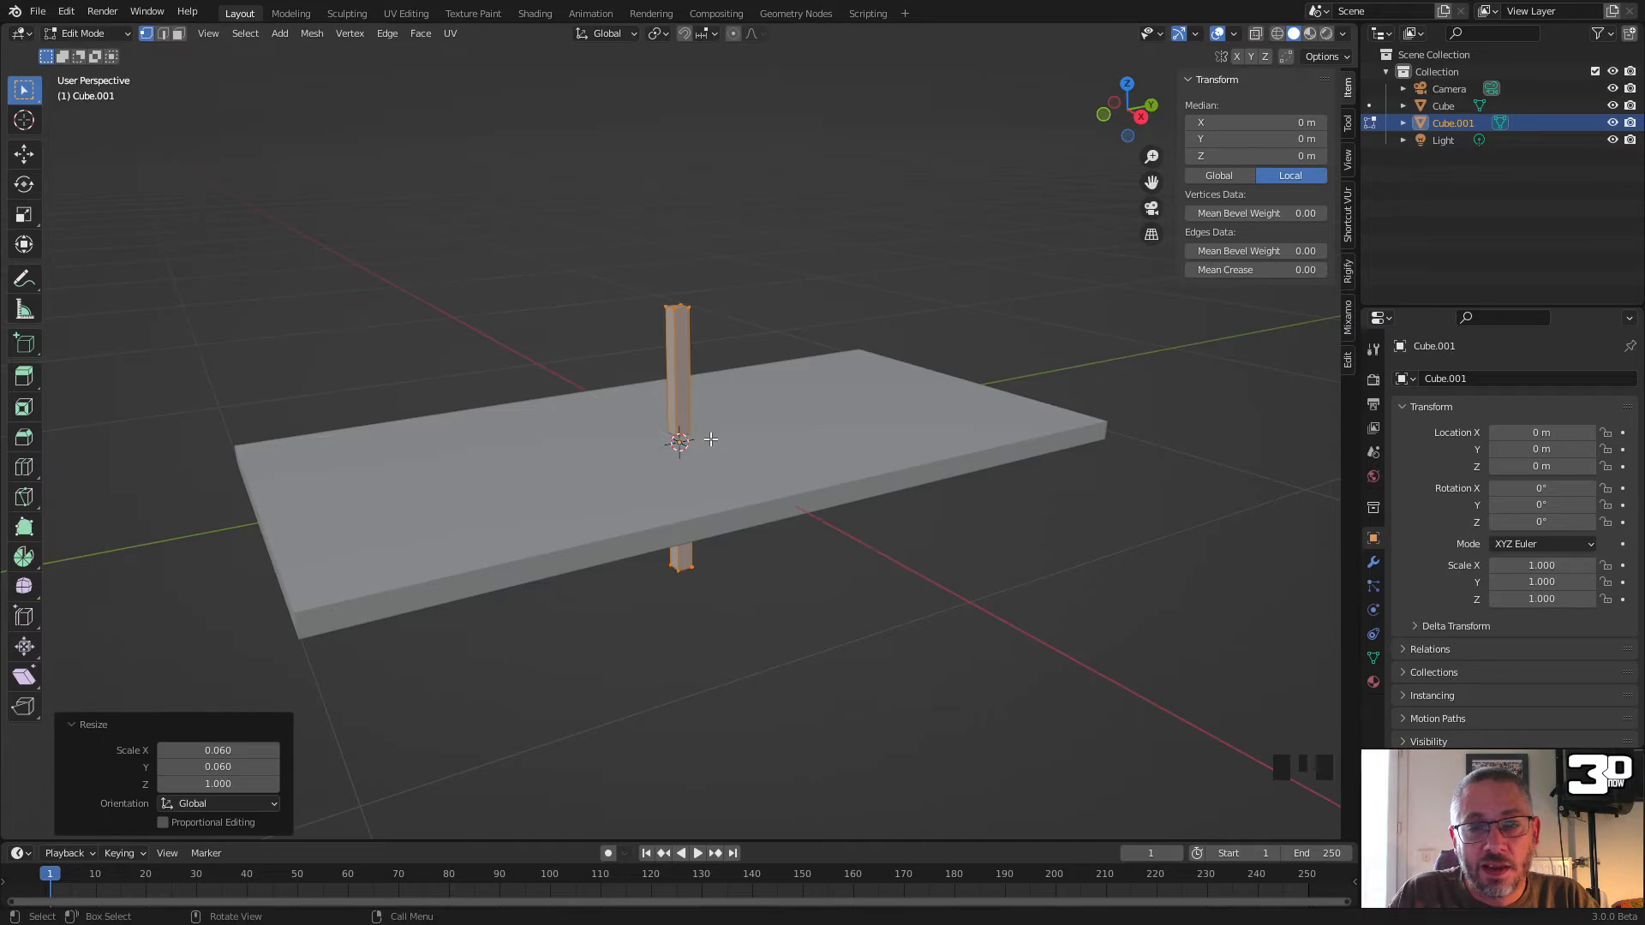
key(Tab)
click(1327, 56)
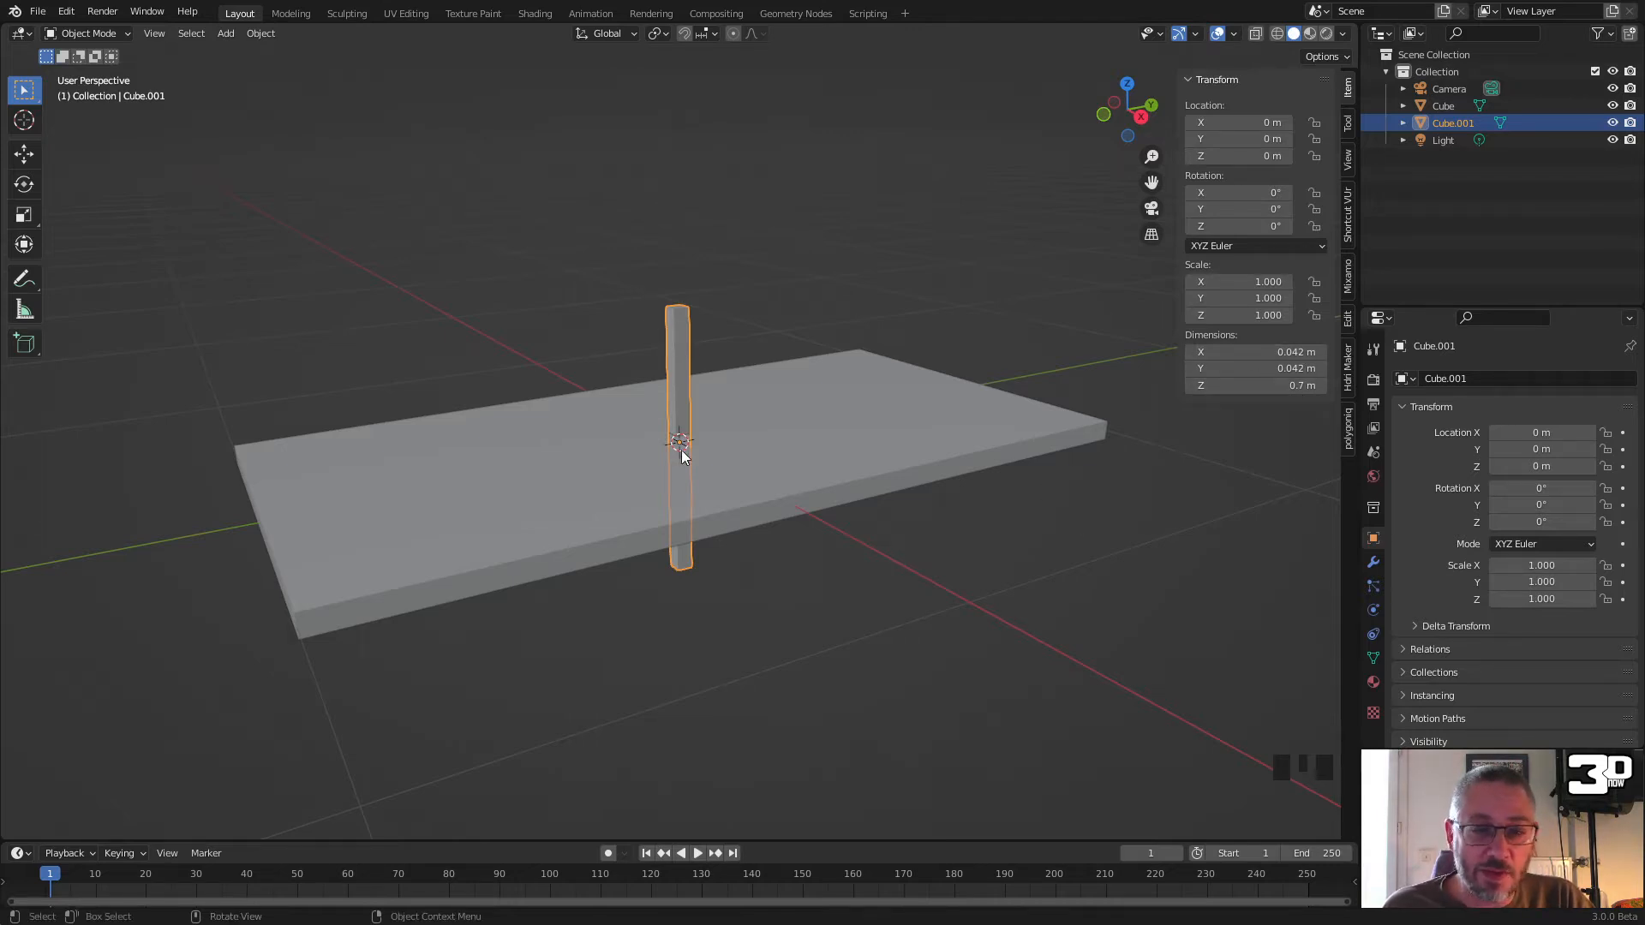
Step: In Edit Mode, move the leg's mesh in wireframe top view to the tabletop's +X, -Y corner, at about X 0.43 m, Y -0.93 m
key(Tab)
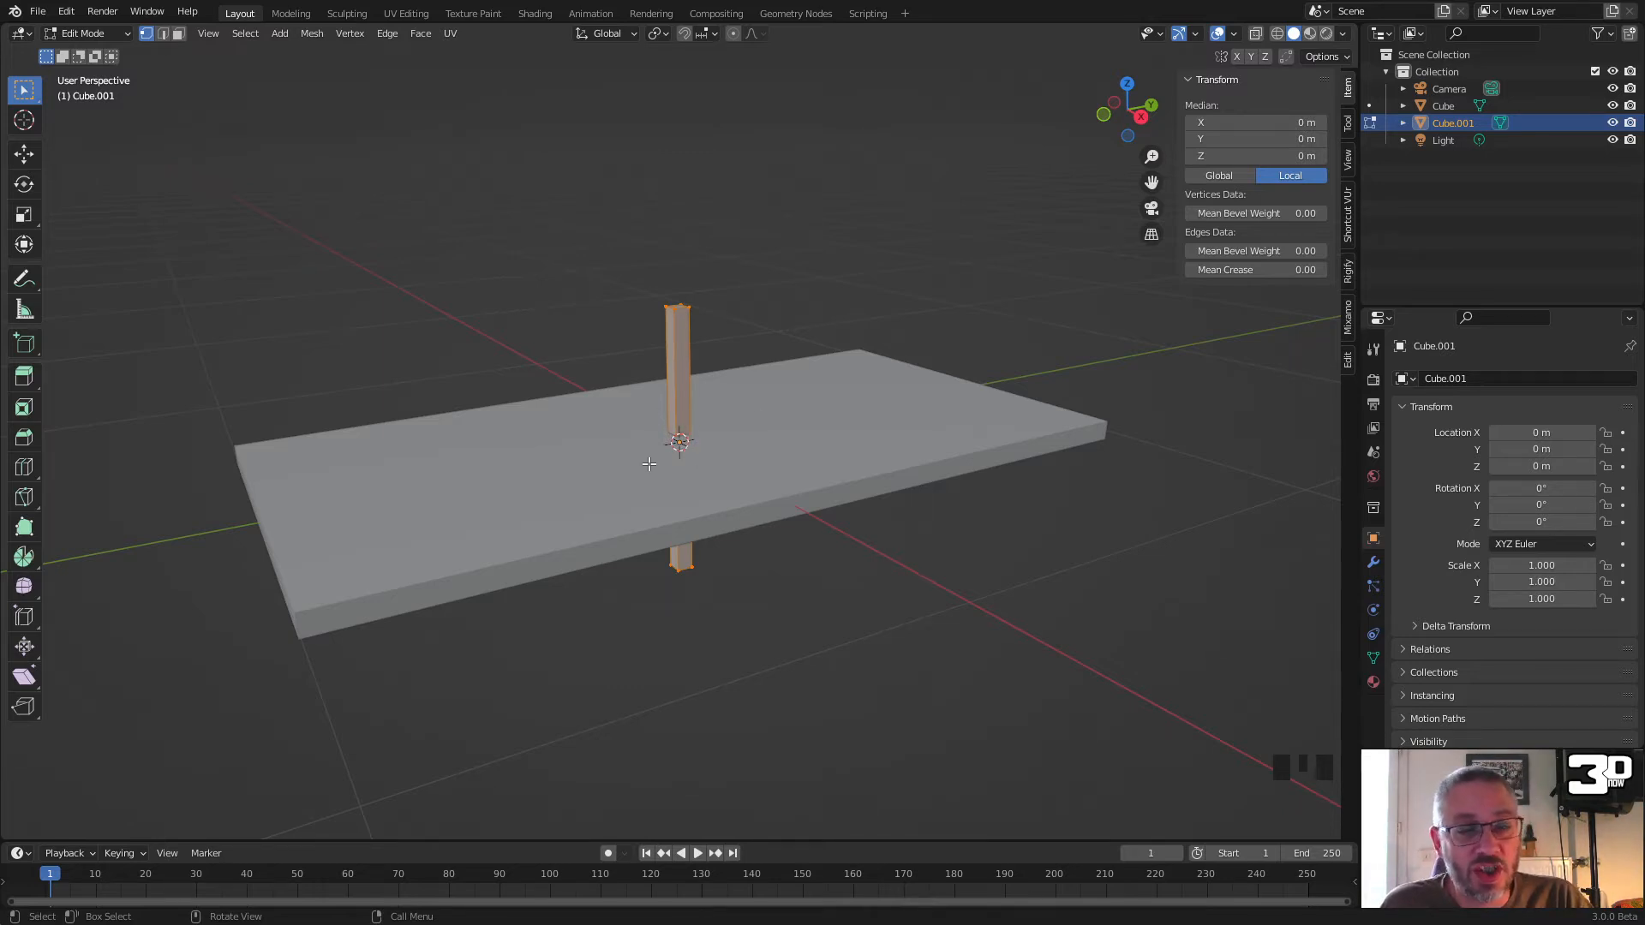
click(1126, 83)
scroll(724, 413, down, 1)
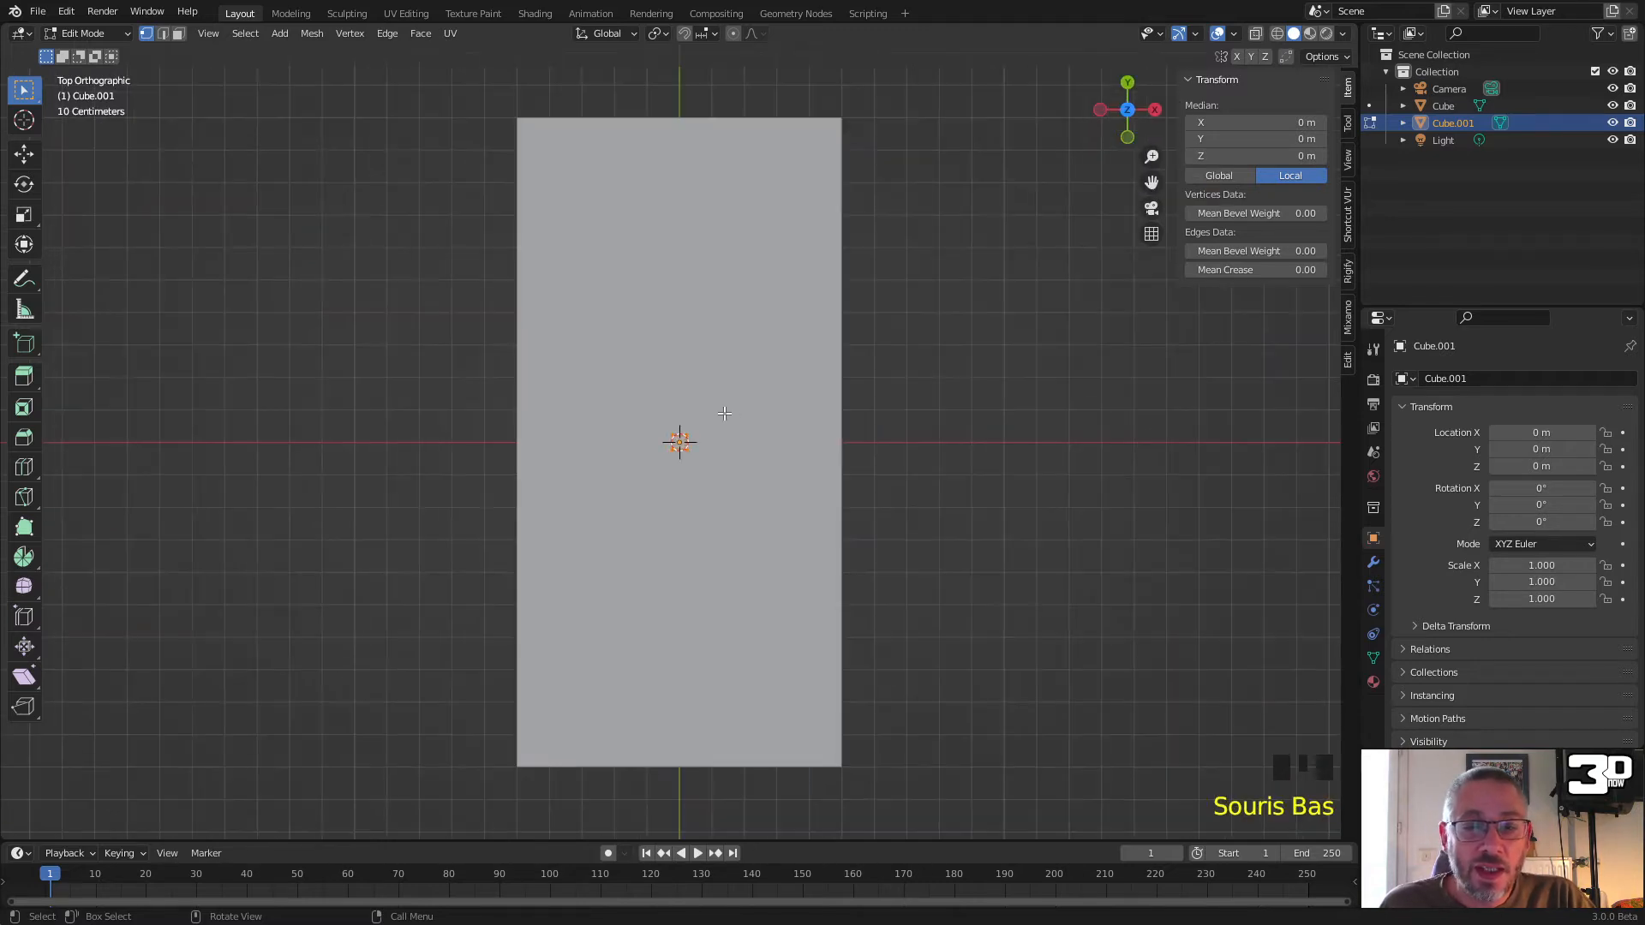
click(1276, 35)
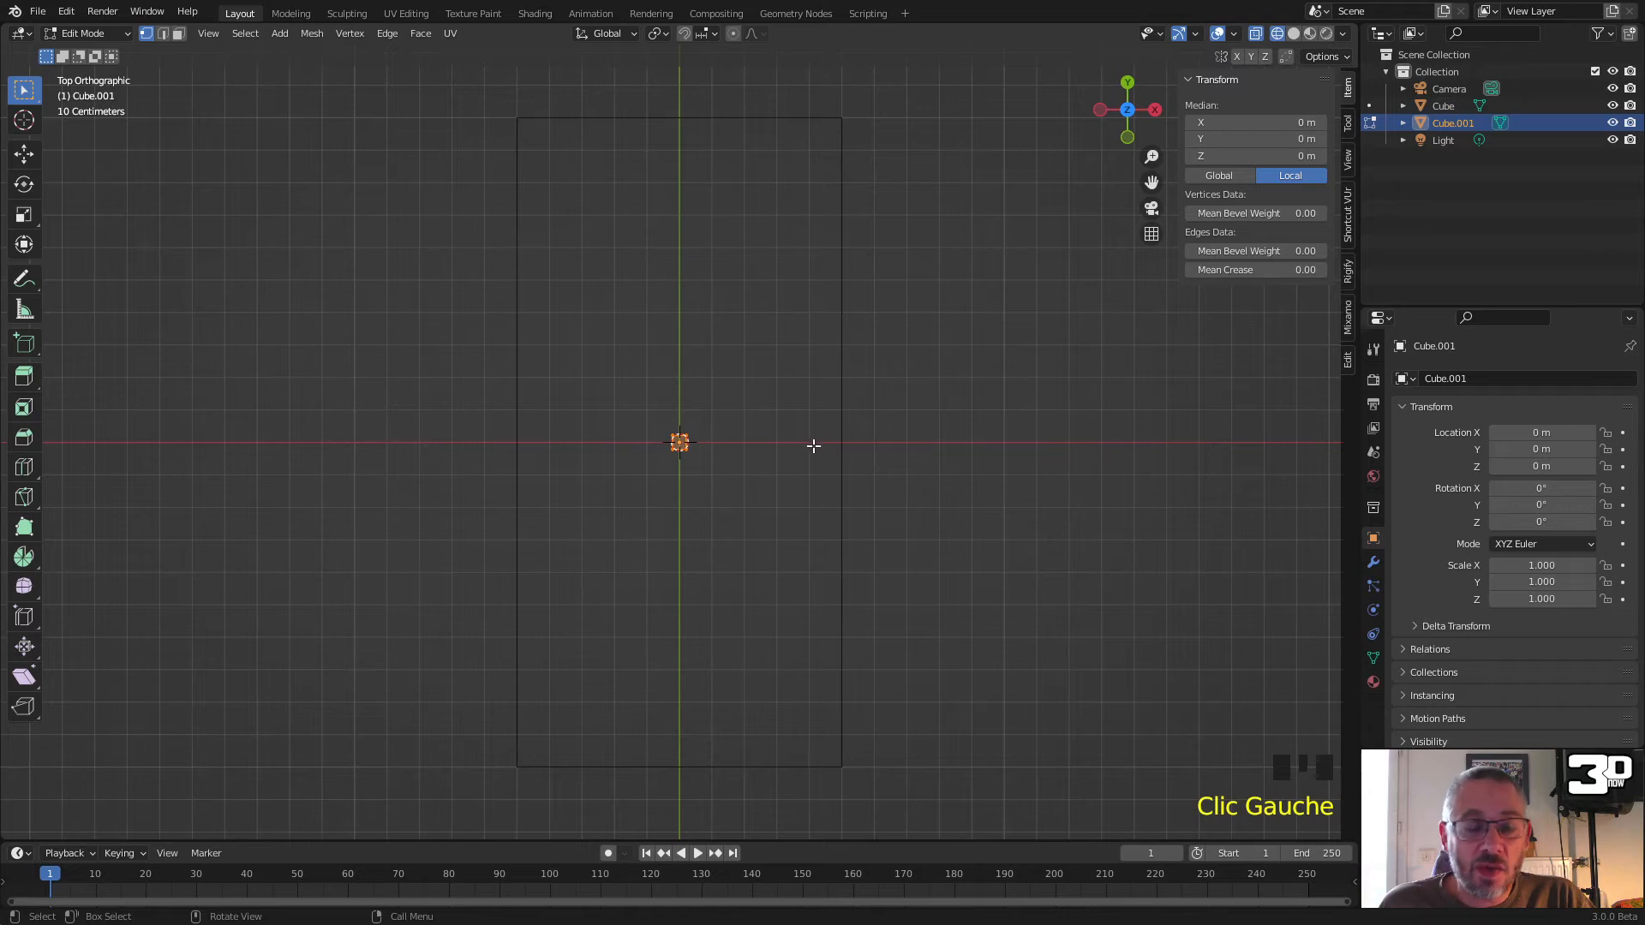
key(shift+z)
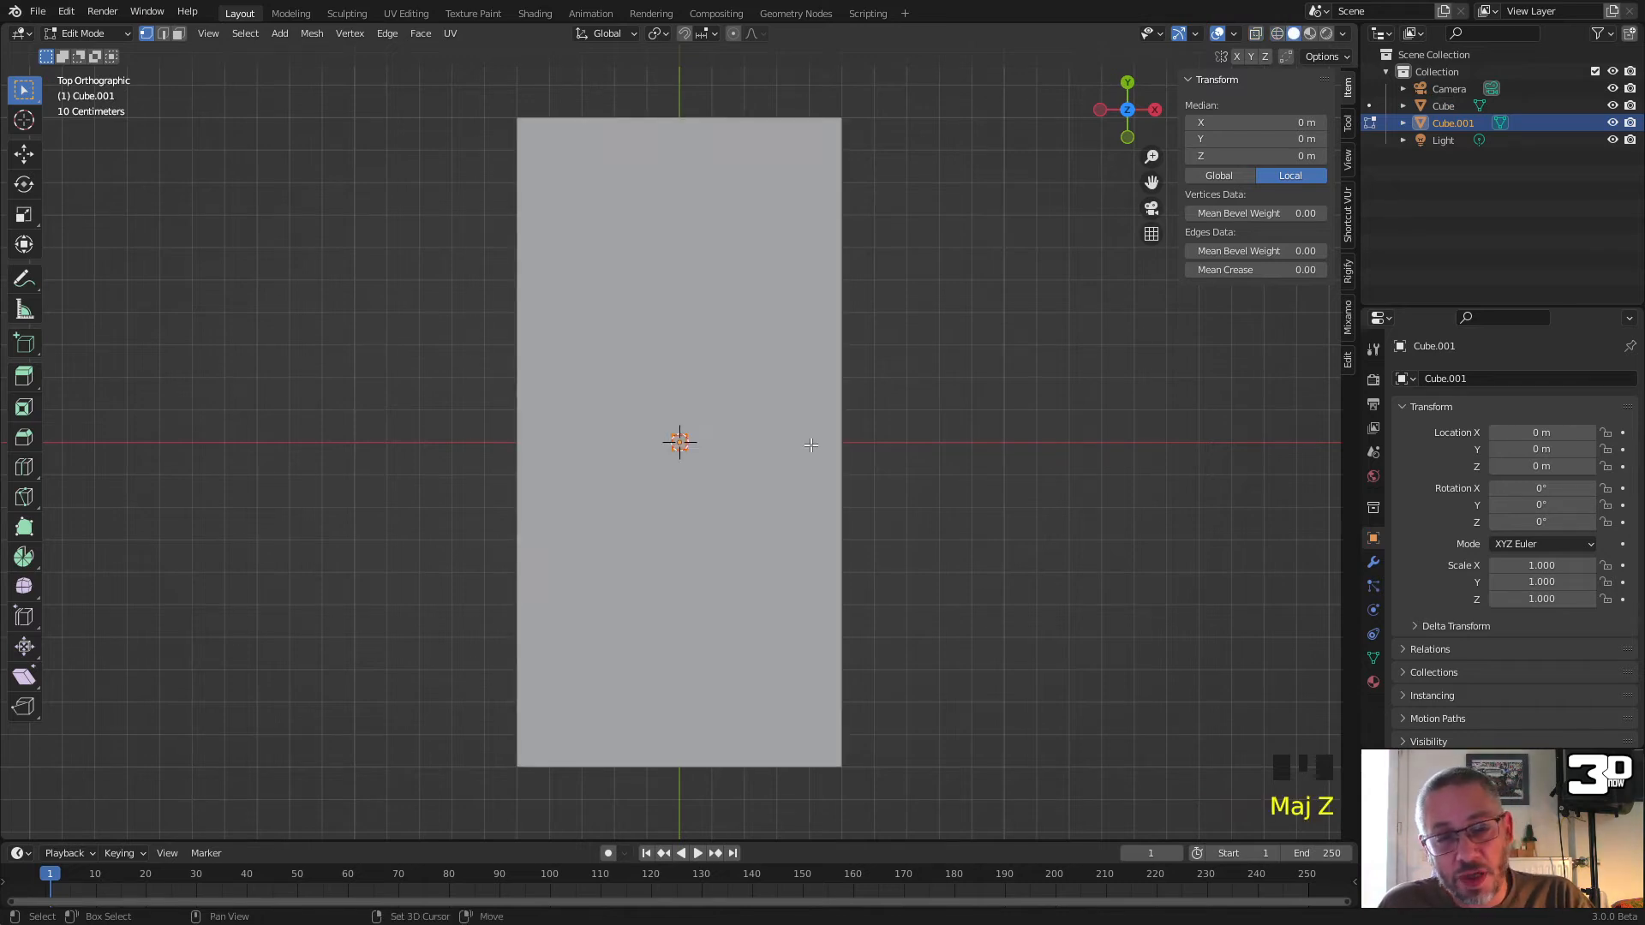
key(shift+z)
key(shift+z)
key(shift+z)
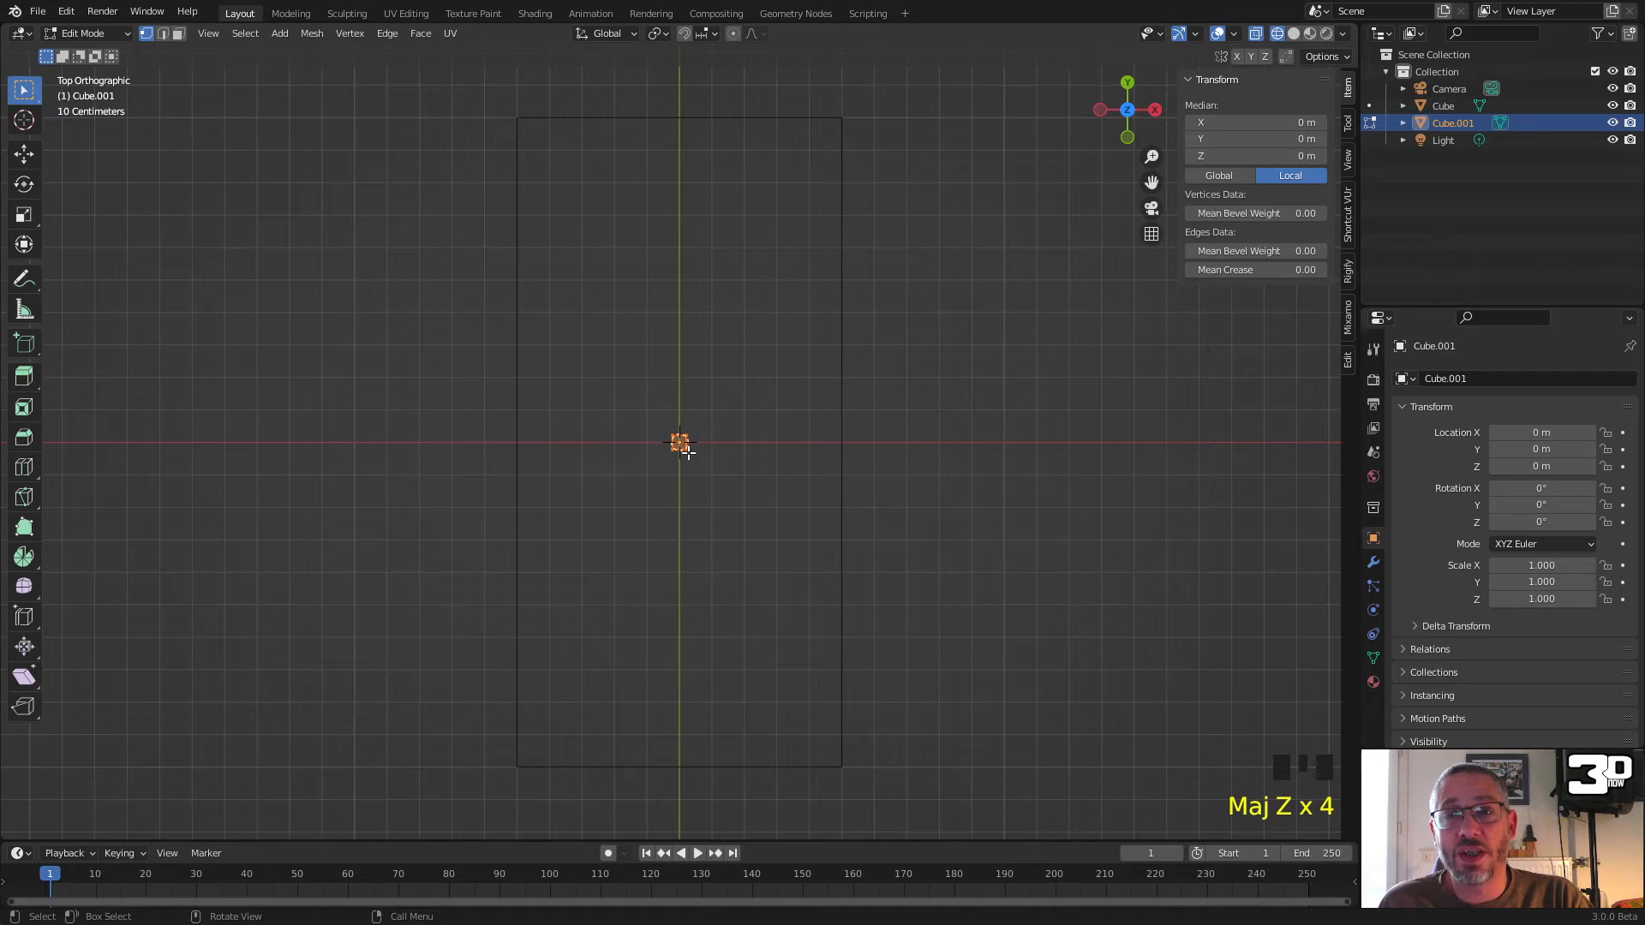
key(g)
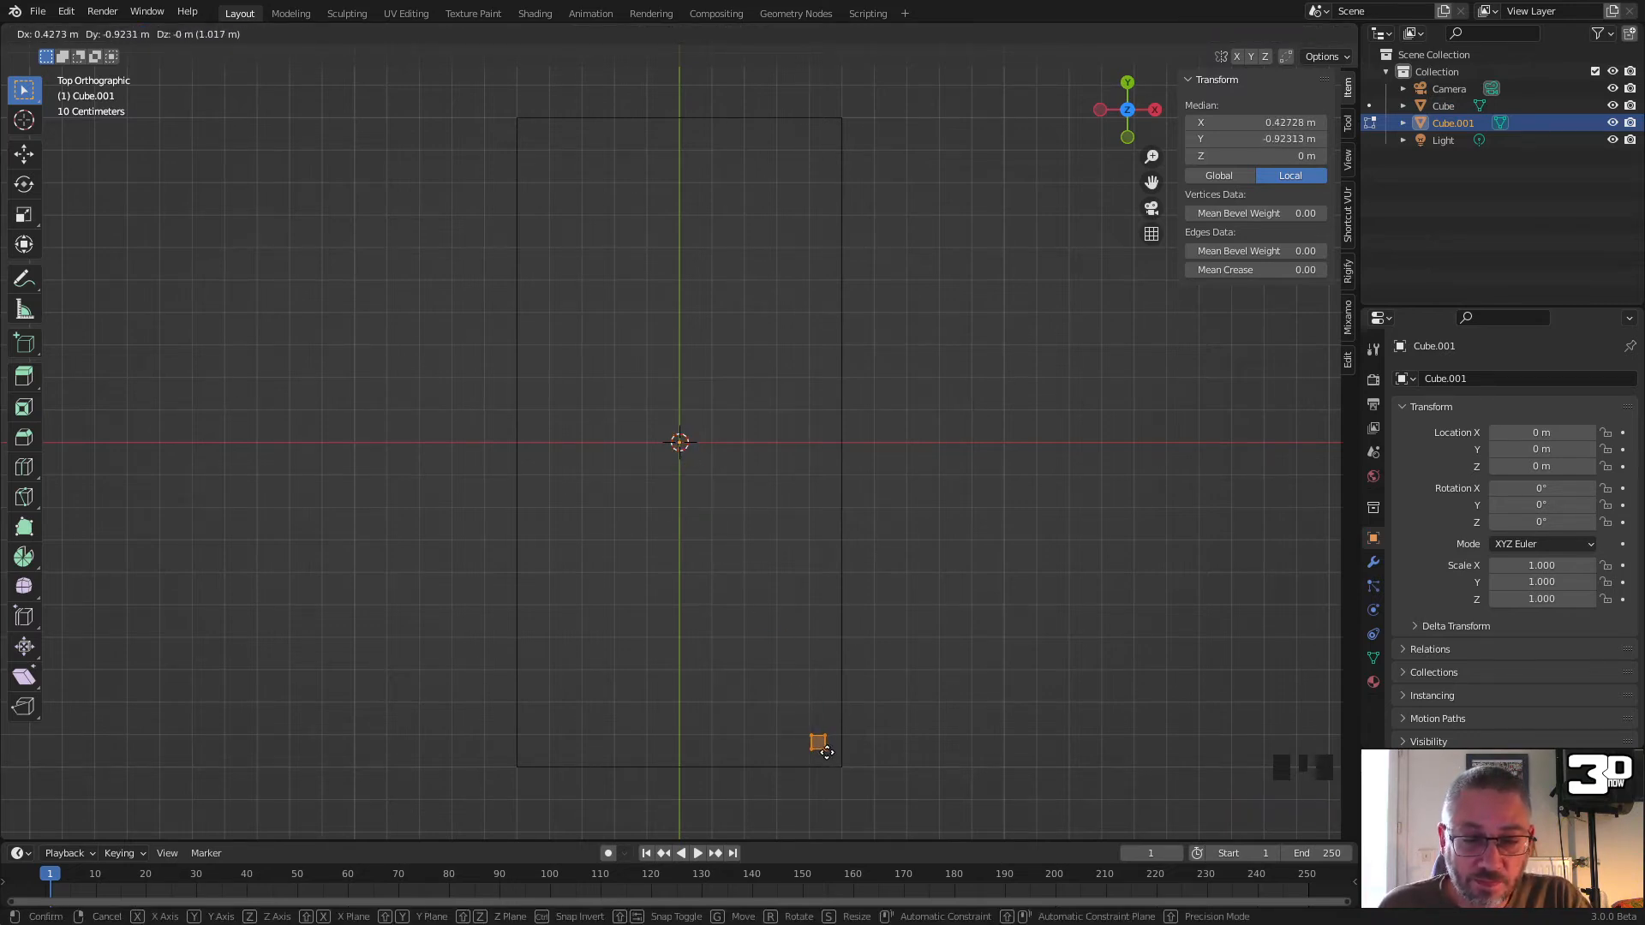
click(827, 752)
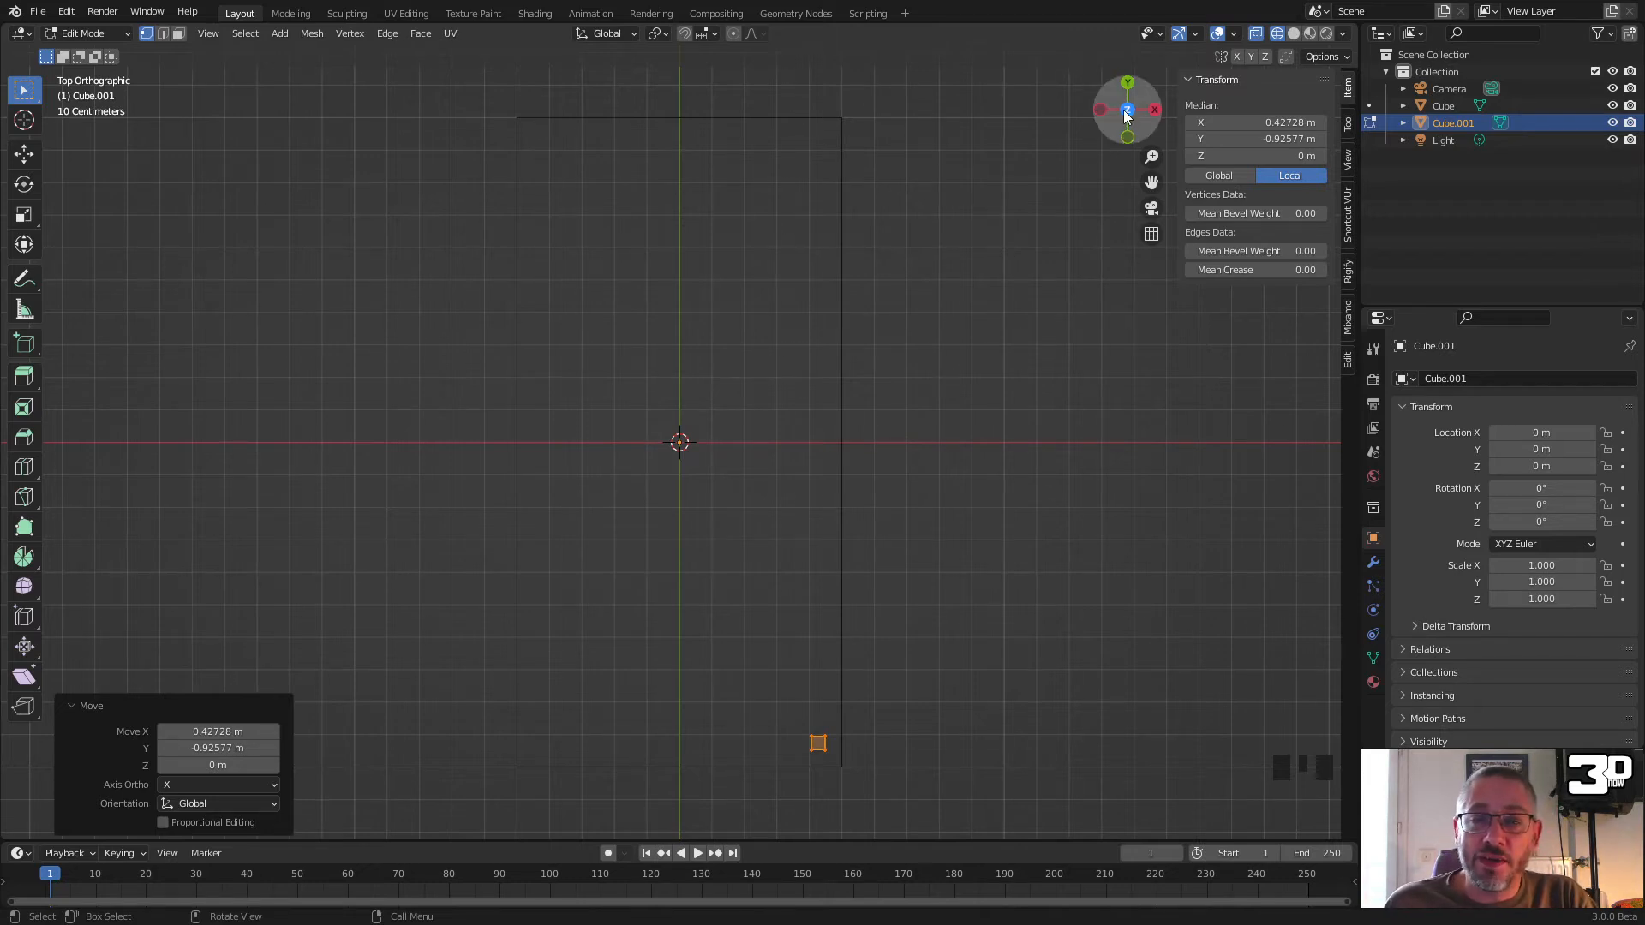
Step: Lower the leg's mesh along Z by about 0.37 m so its top meets the tabletop's underside, then restore solid shading
click(1128, 137)
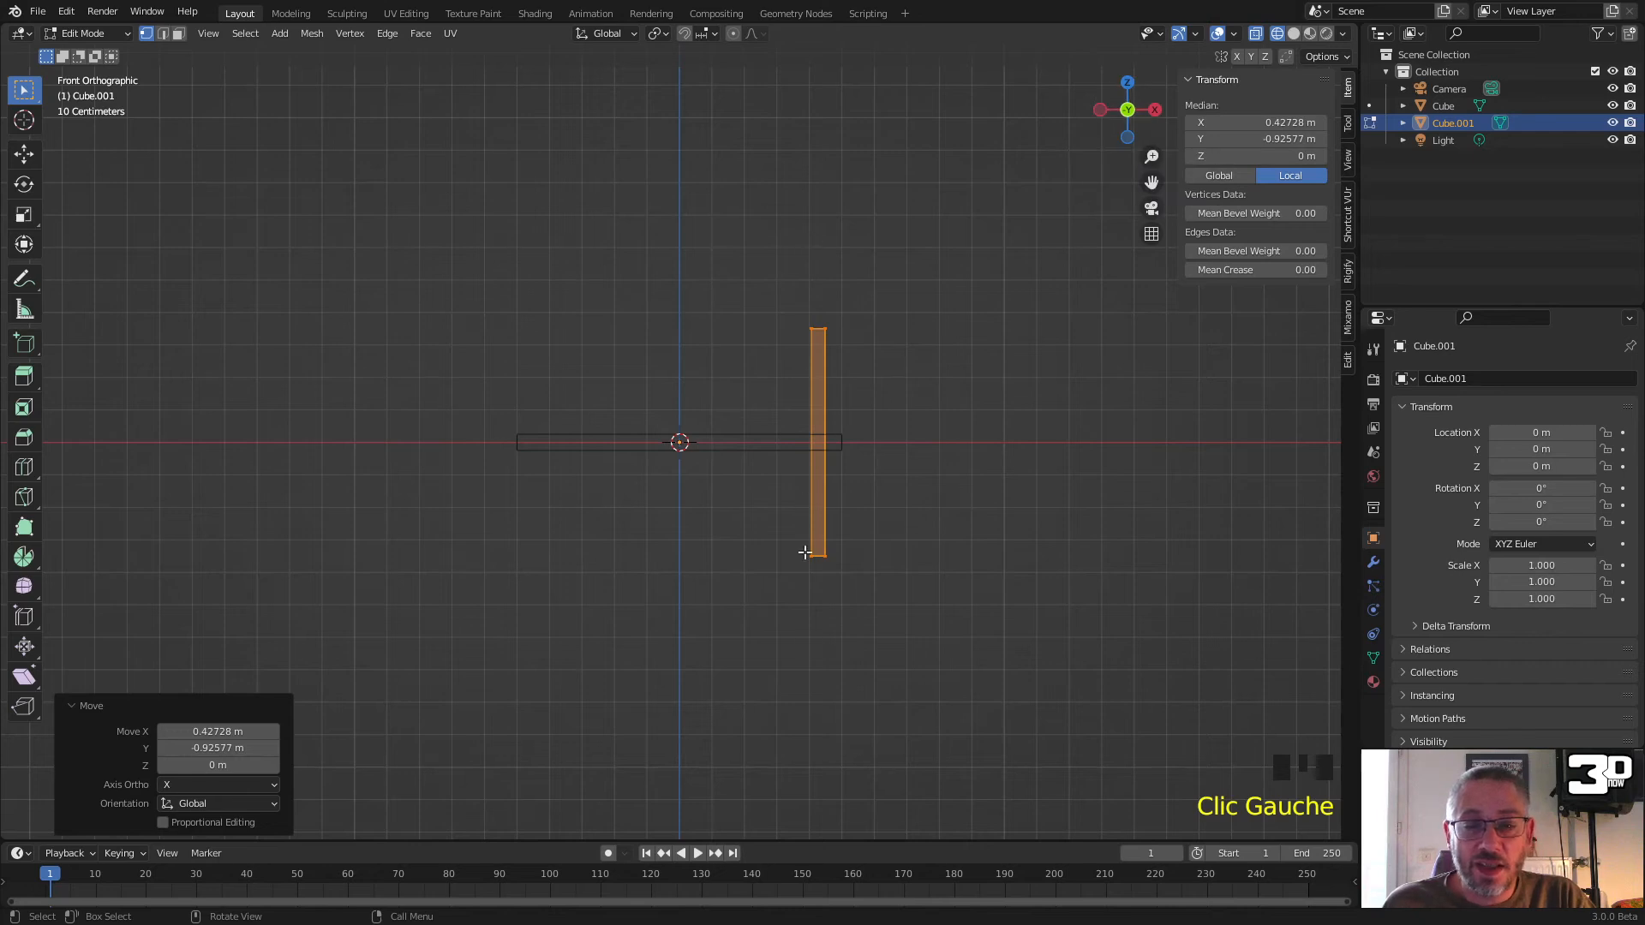
scroll(806, 481, up, 5)
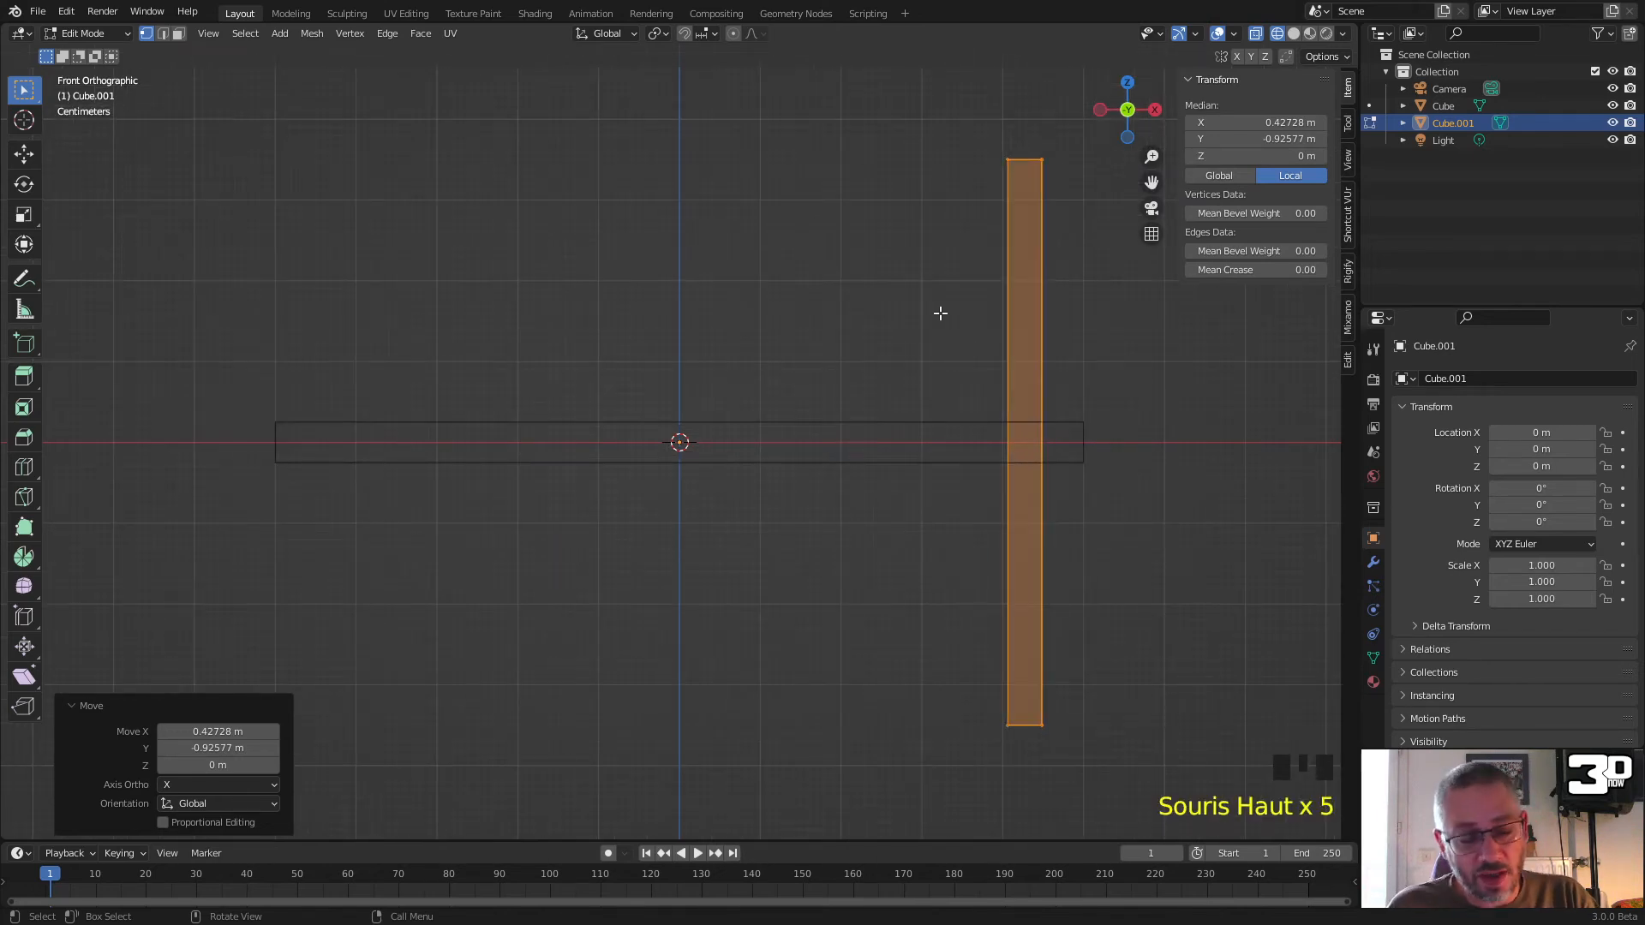
shift+middle_drag(976, 305, 808, 246)
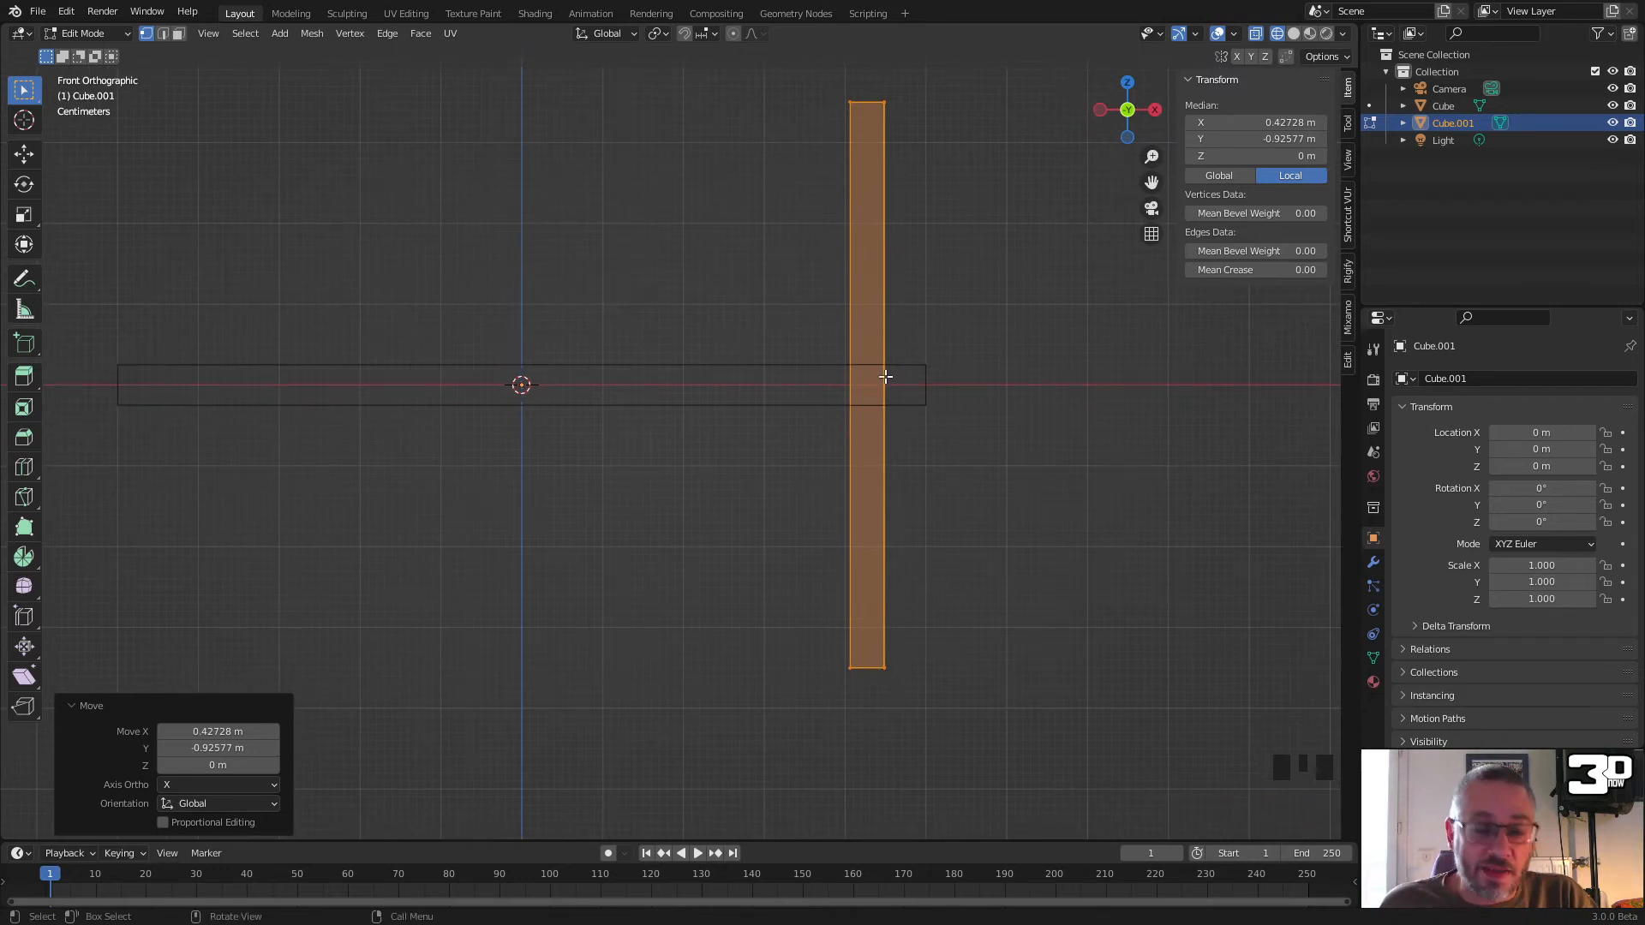
key(g)
key(z)
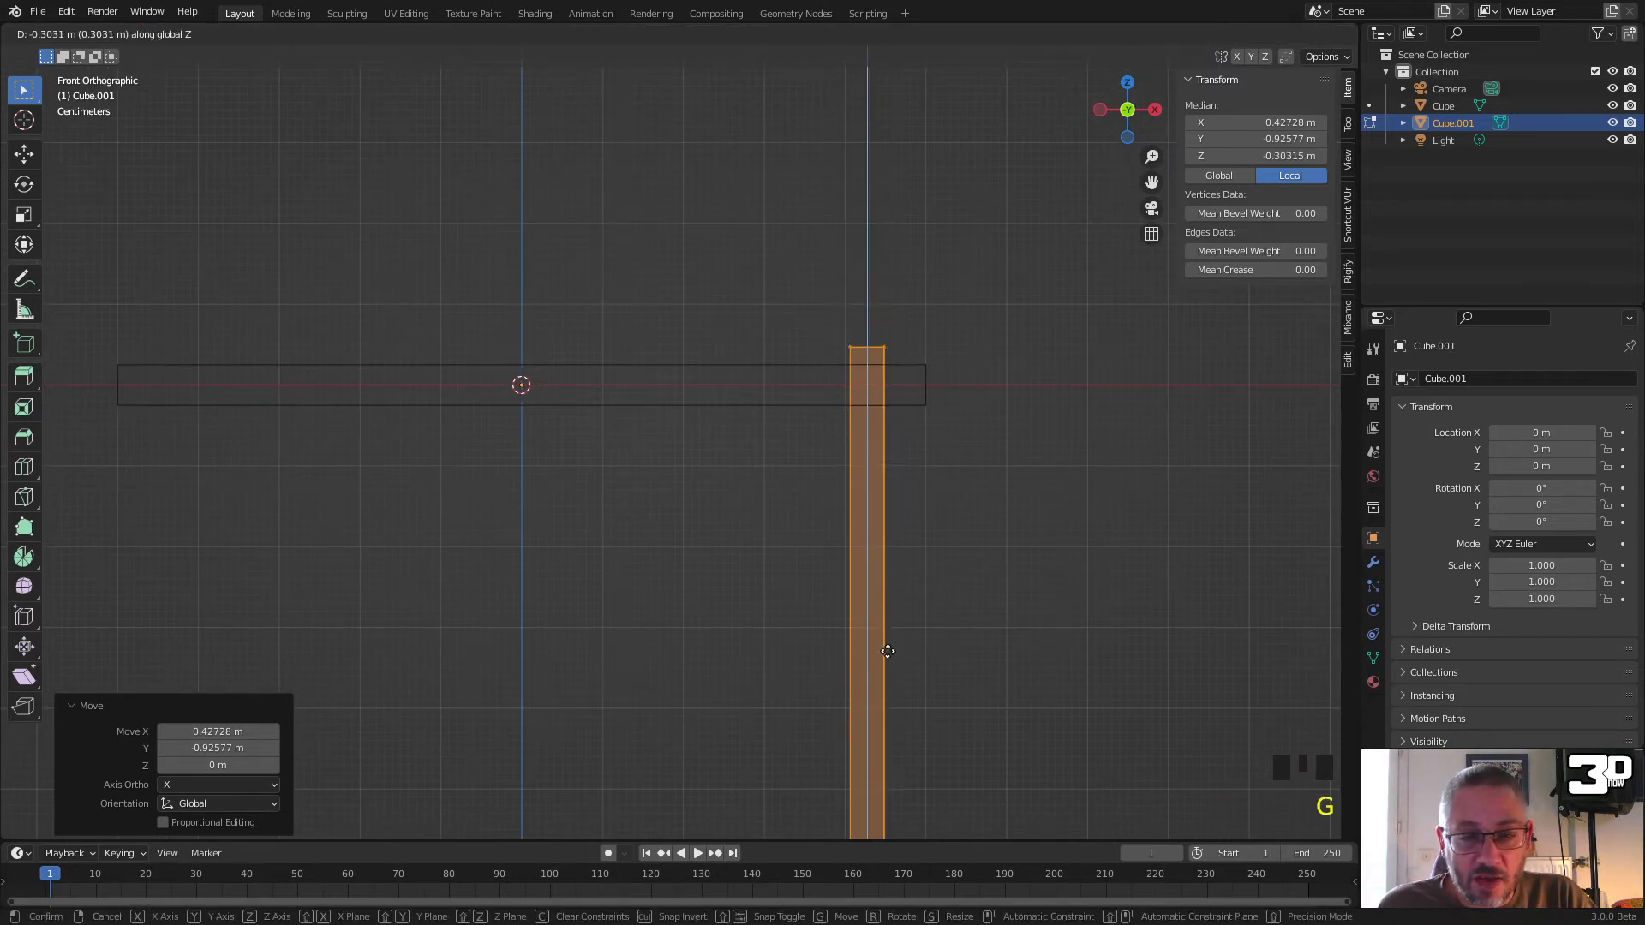
click(893, 682)
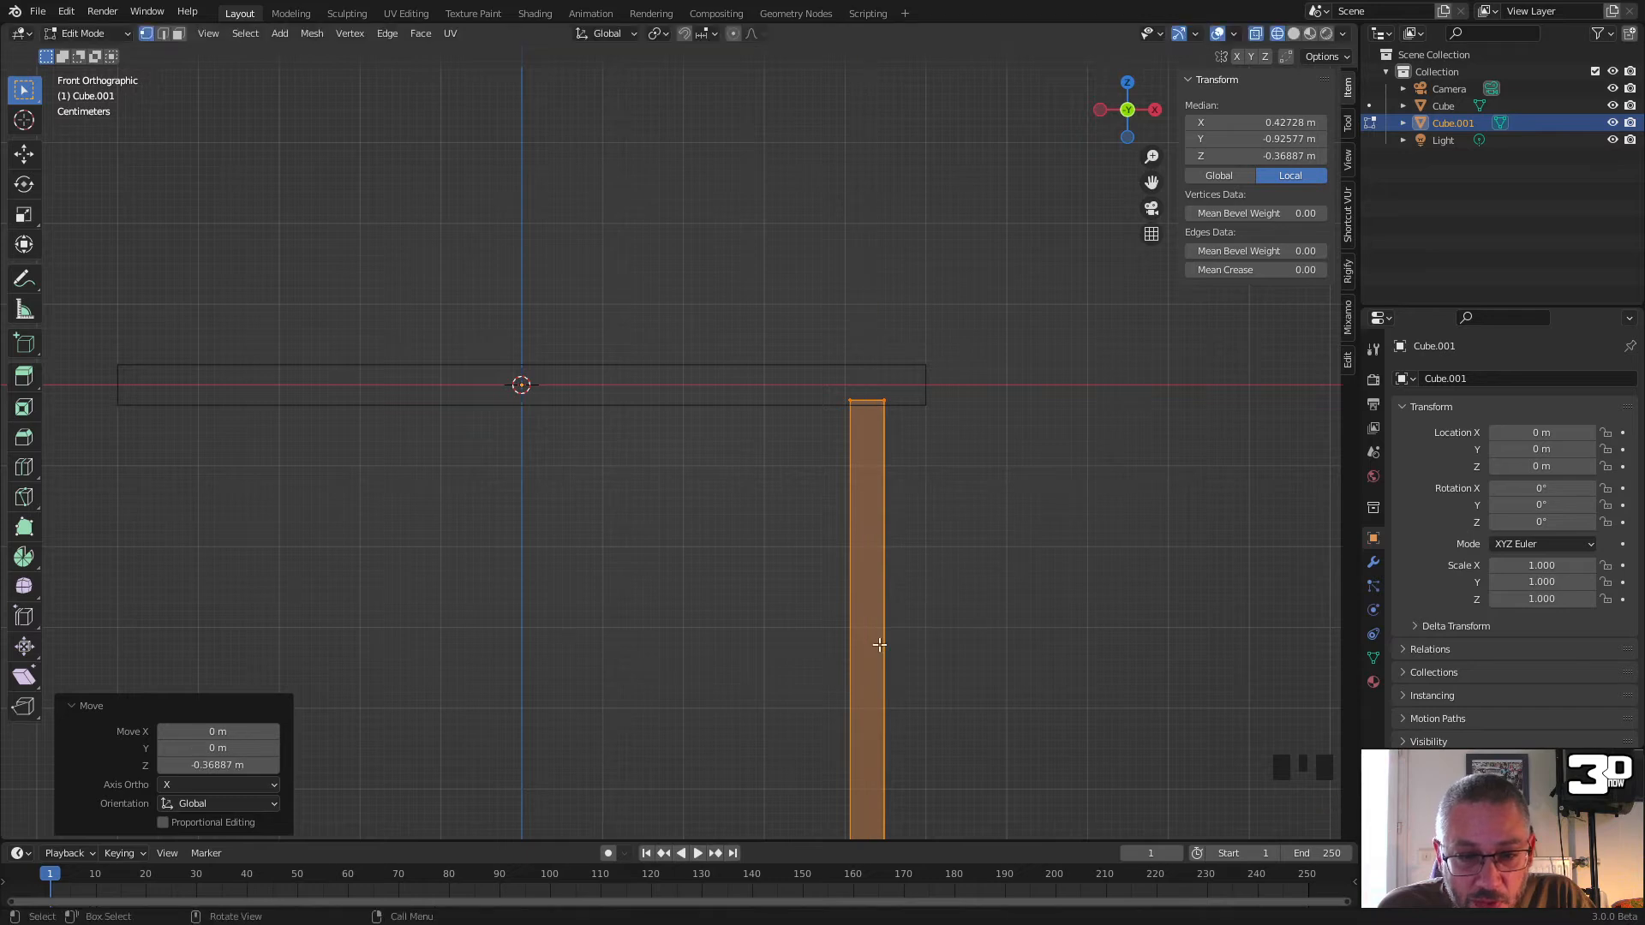
mouse_move(914, 470)
middle_down()
mouse_move(829, 531)
mouse_move(837, 460)
mouse_move(903, 382)
mouse_move(856, 363)
mouse_move(875, 353)
middle_up()
key(shift+z)
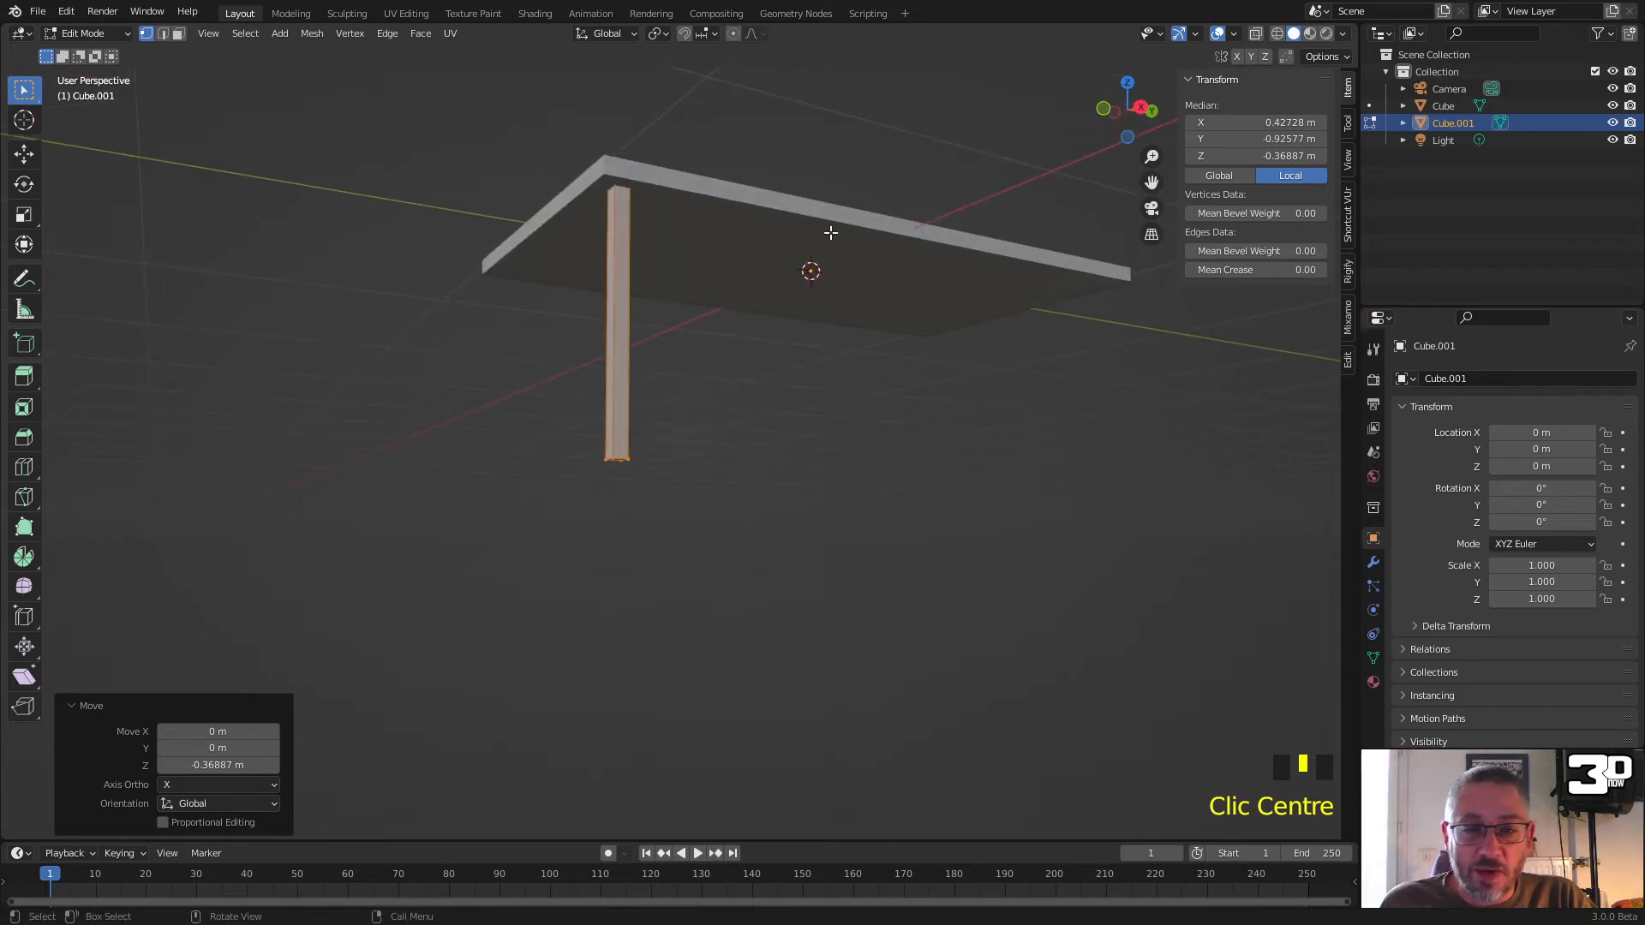
Step: Add a Mirror modifier to the leg with the X and Y axes enabled, then return to Object Mode
click(1371, 564)
click(1429, 379)
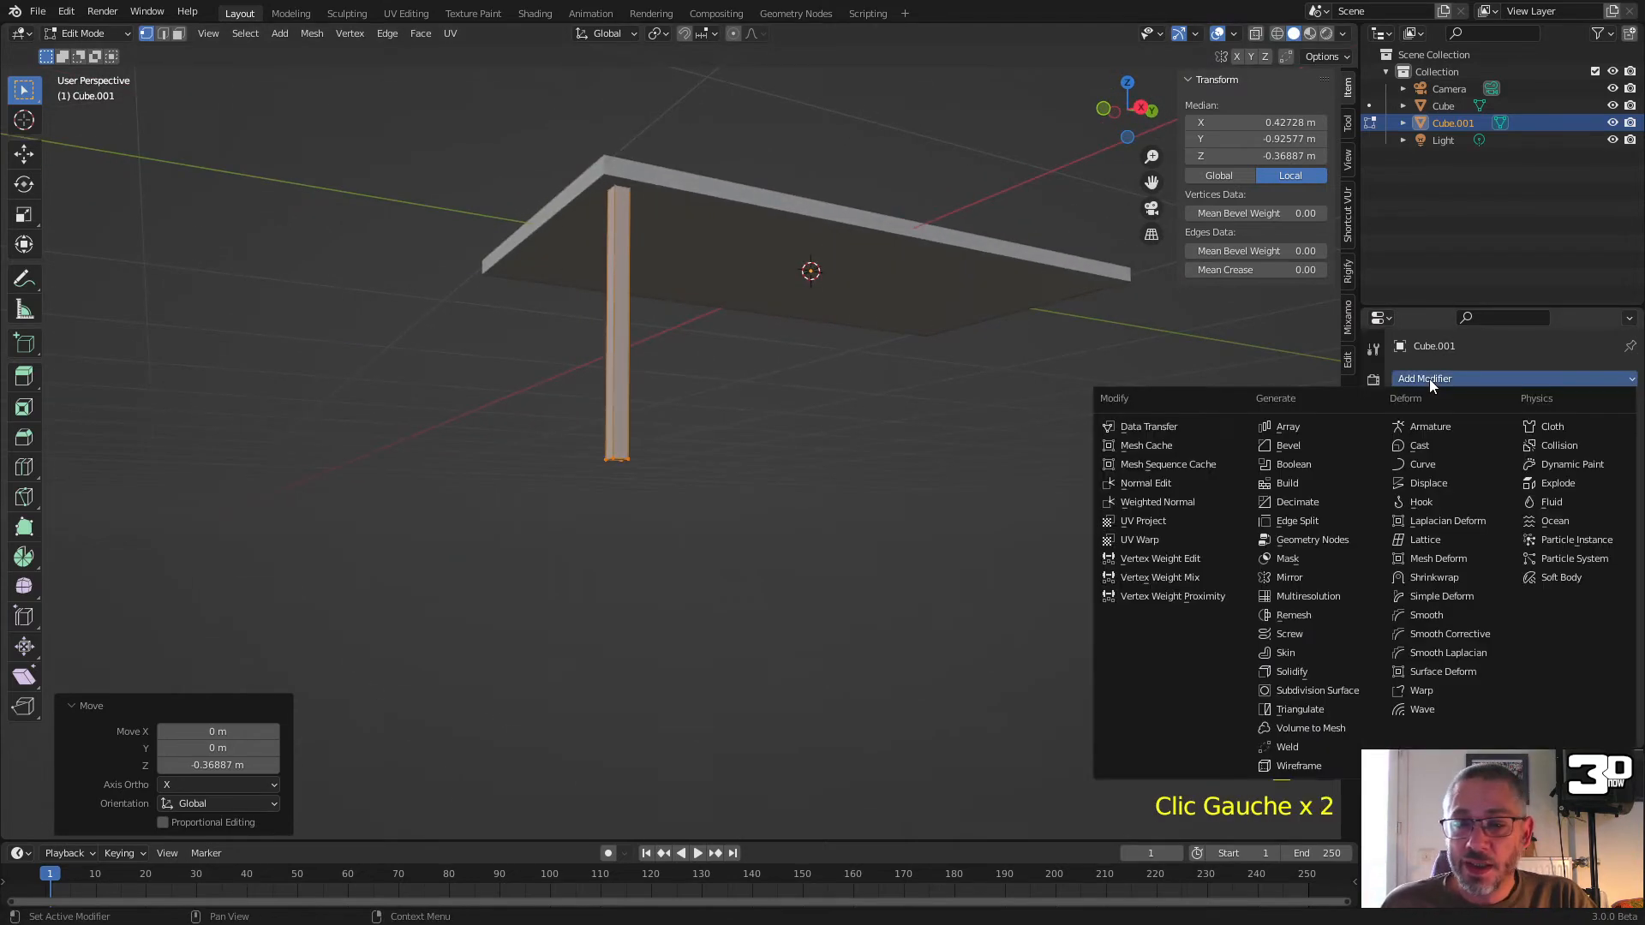
click(1429, 379)
click(1429, 378)
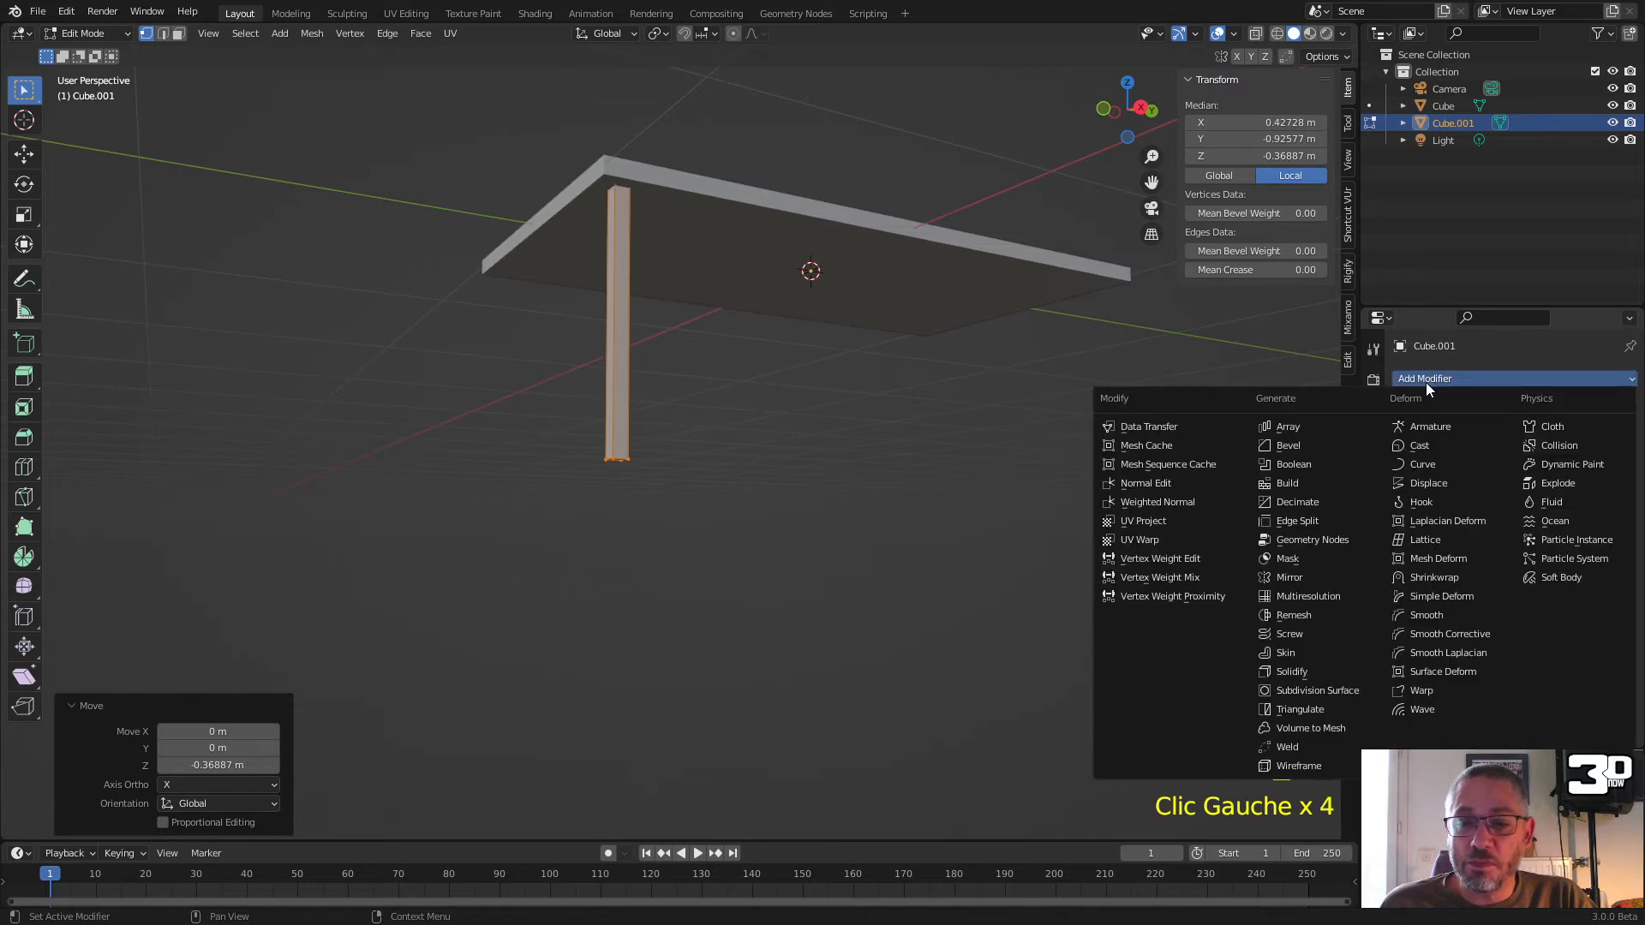
click(1301, 583)
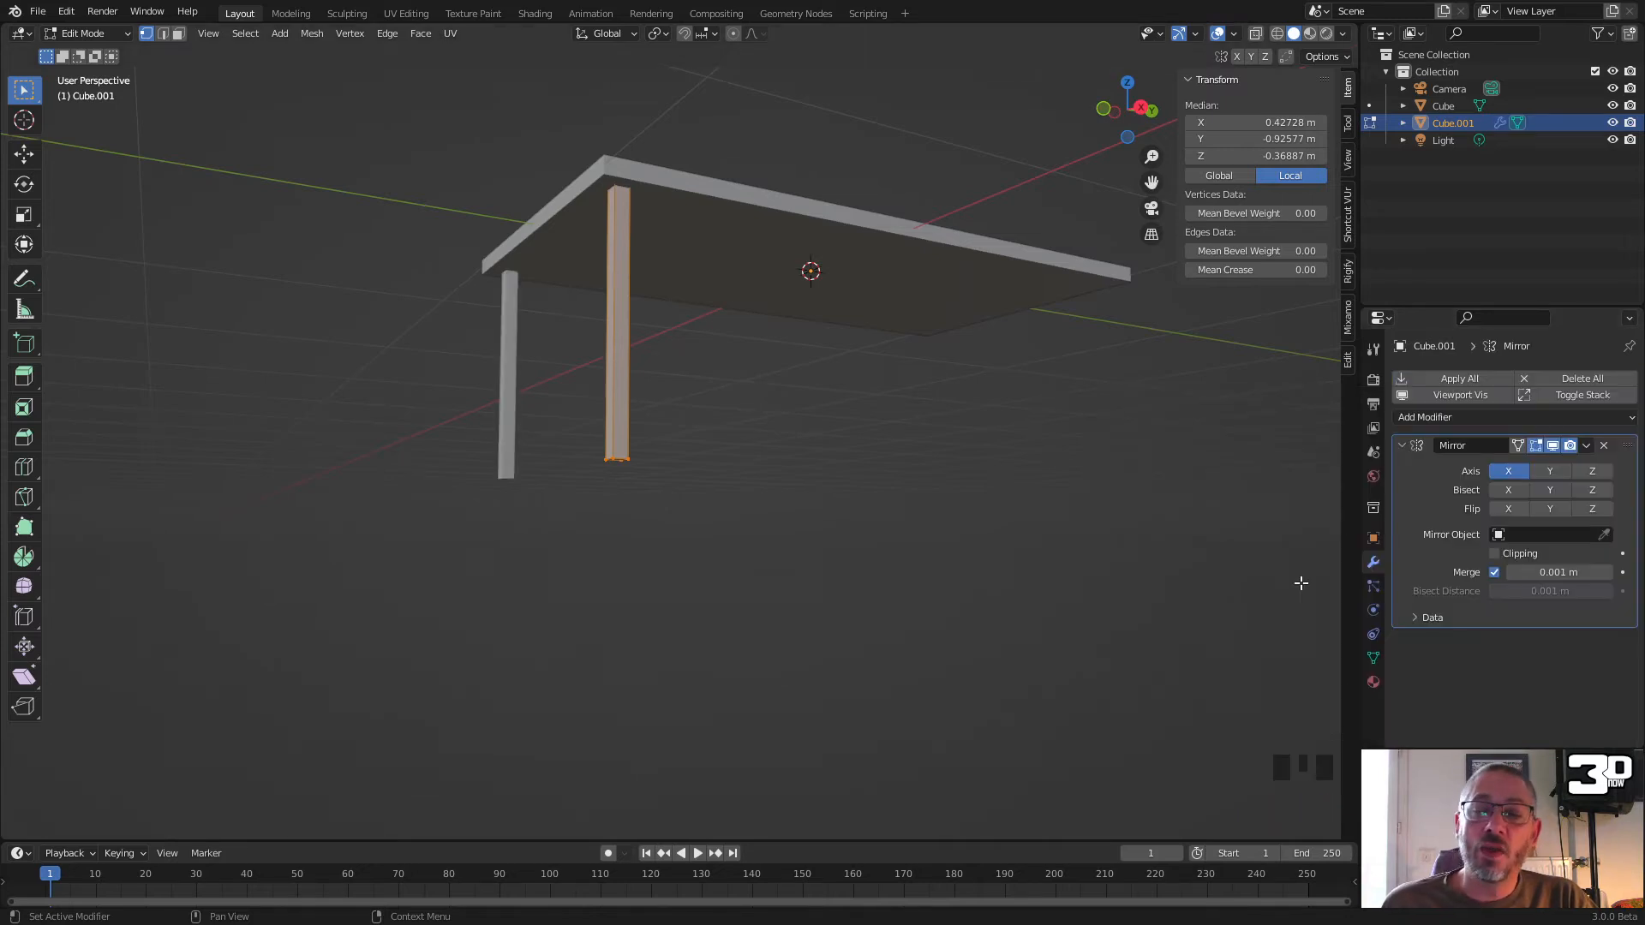
click(1548, 469)
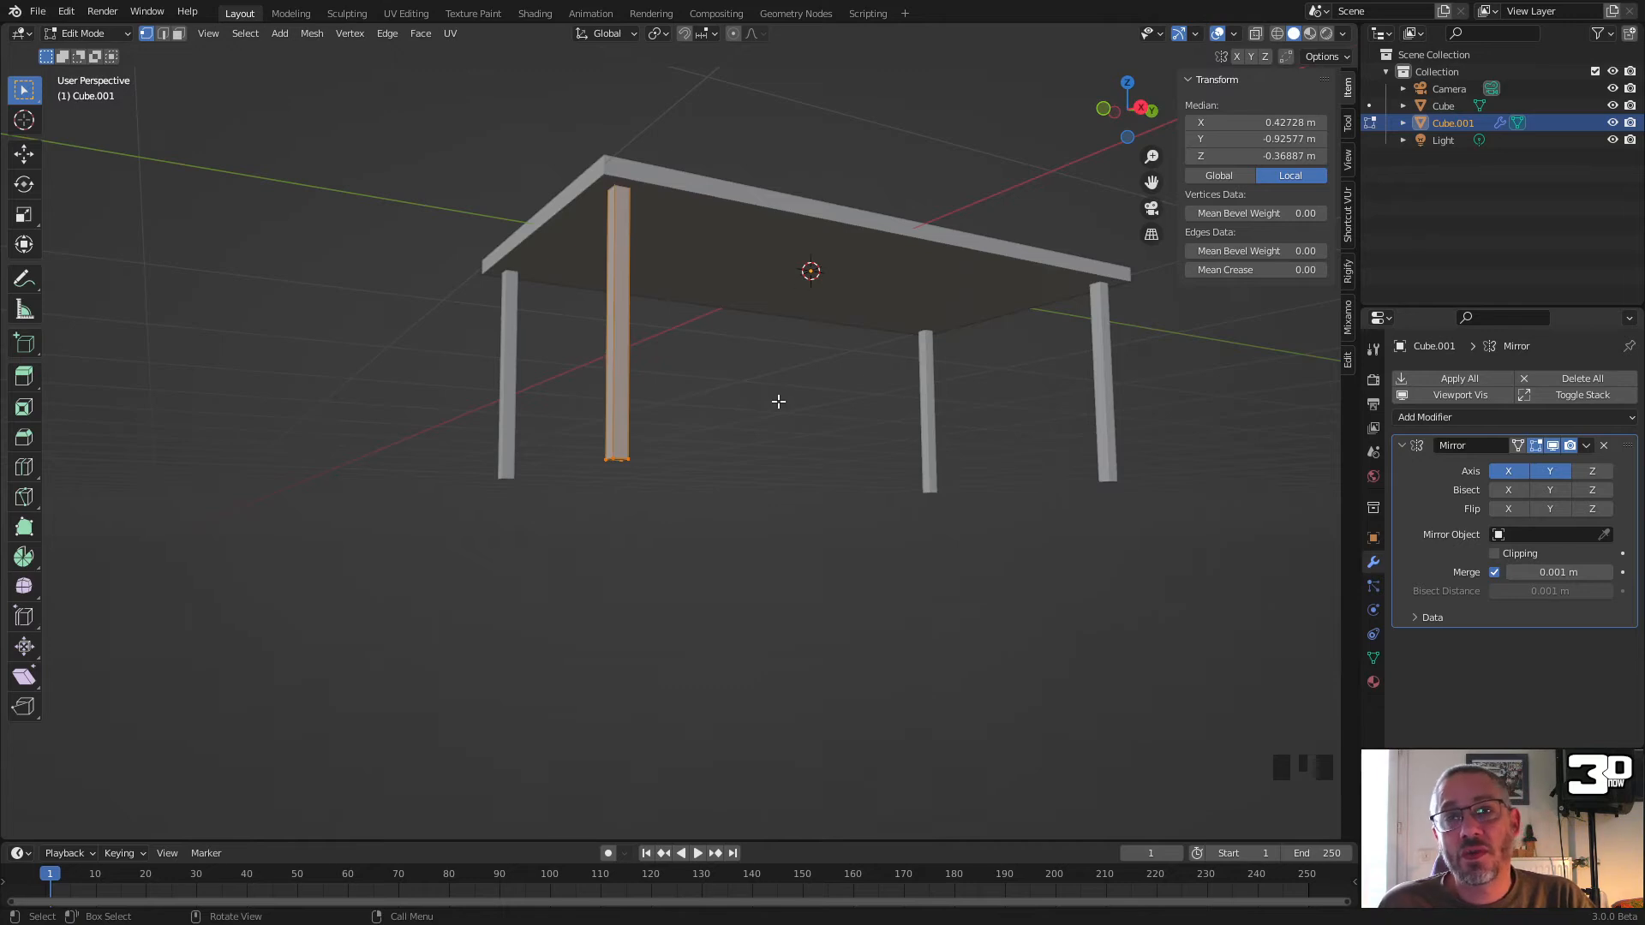
click(74, 33)
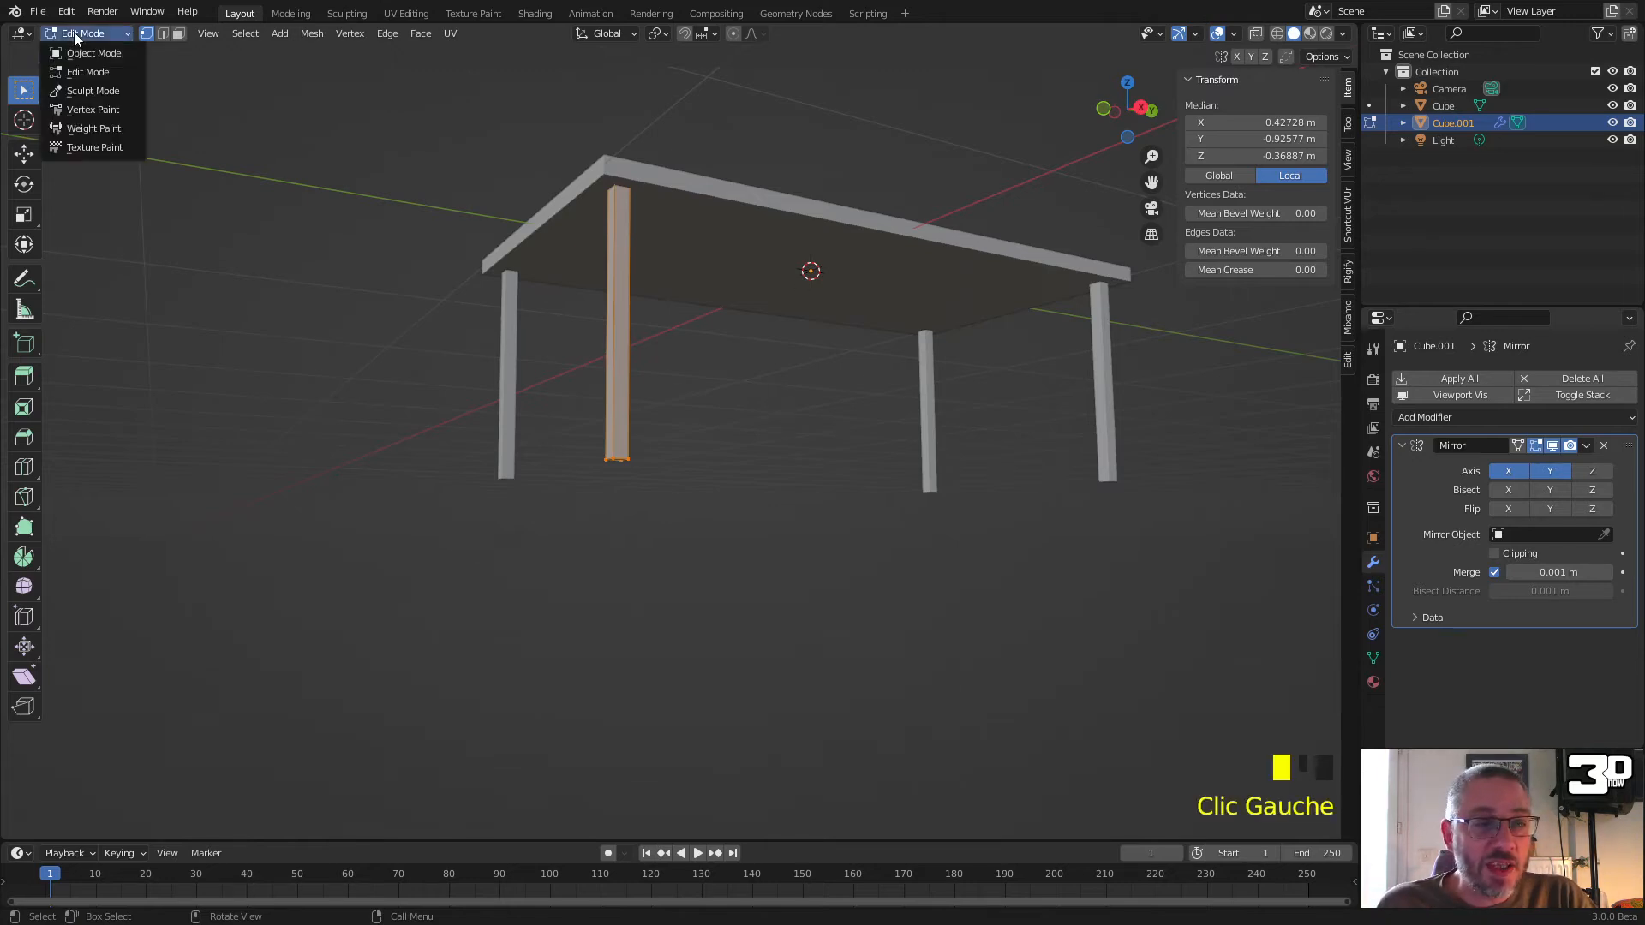
click(79, 51)
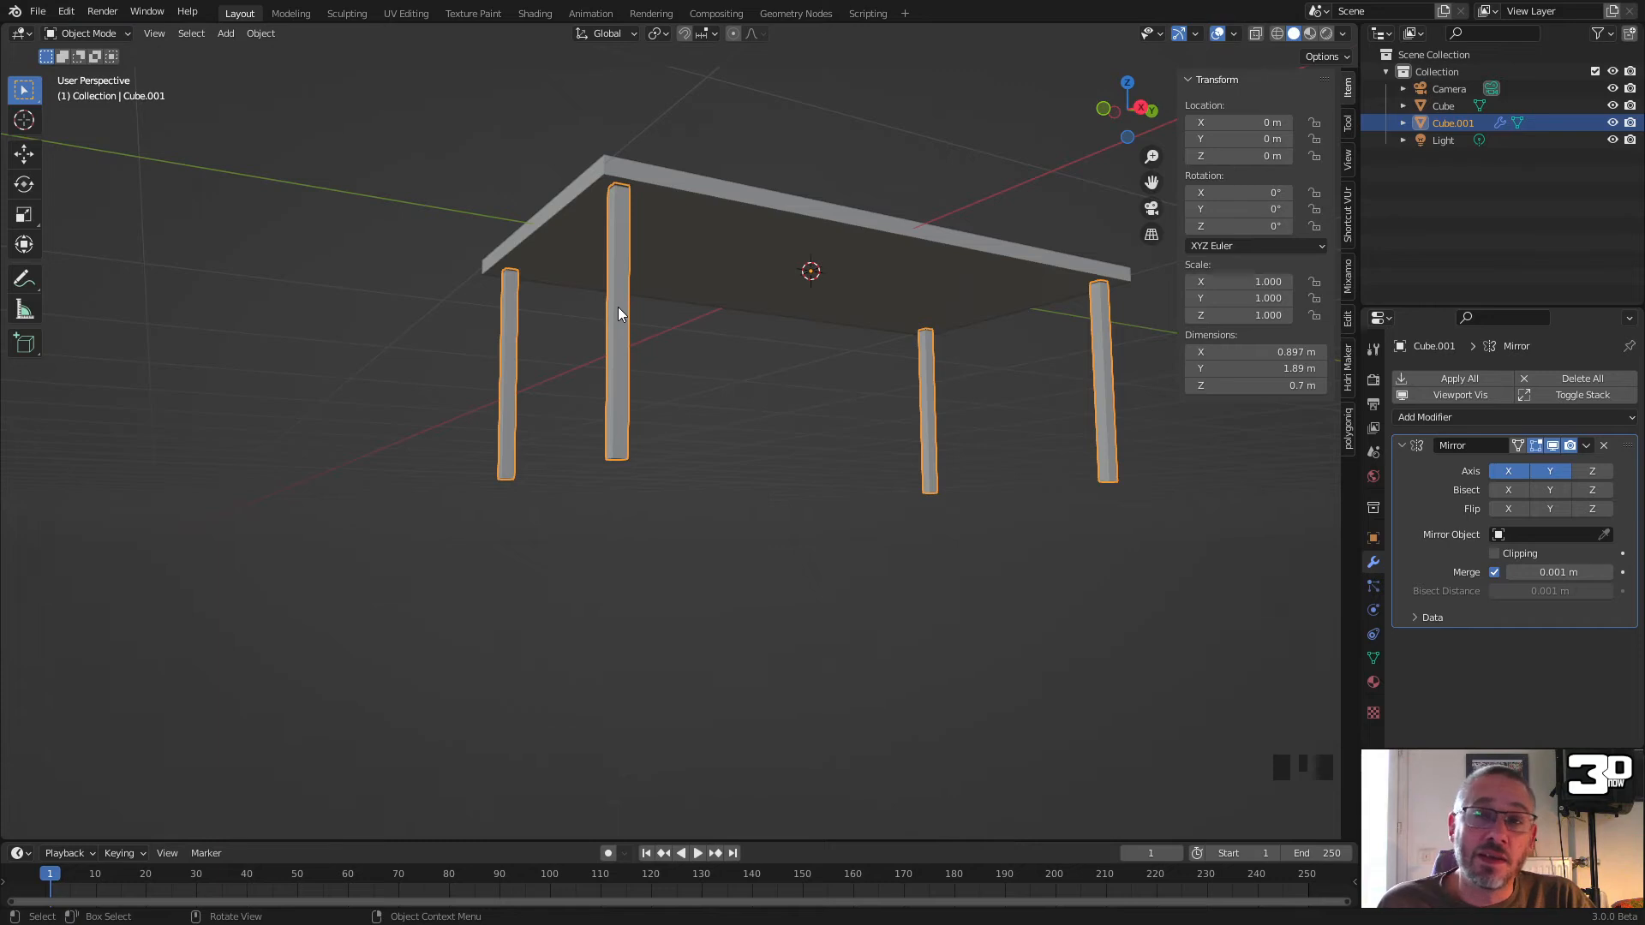
Step: Set the mirrored leg's origin to its geometry
click(262, 34)
mouse_move(308, 68)
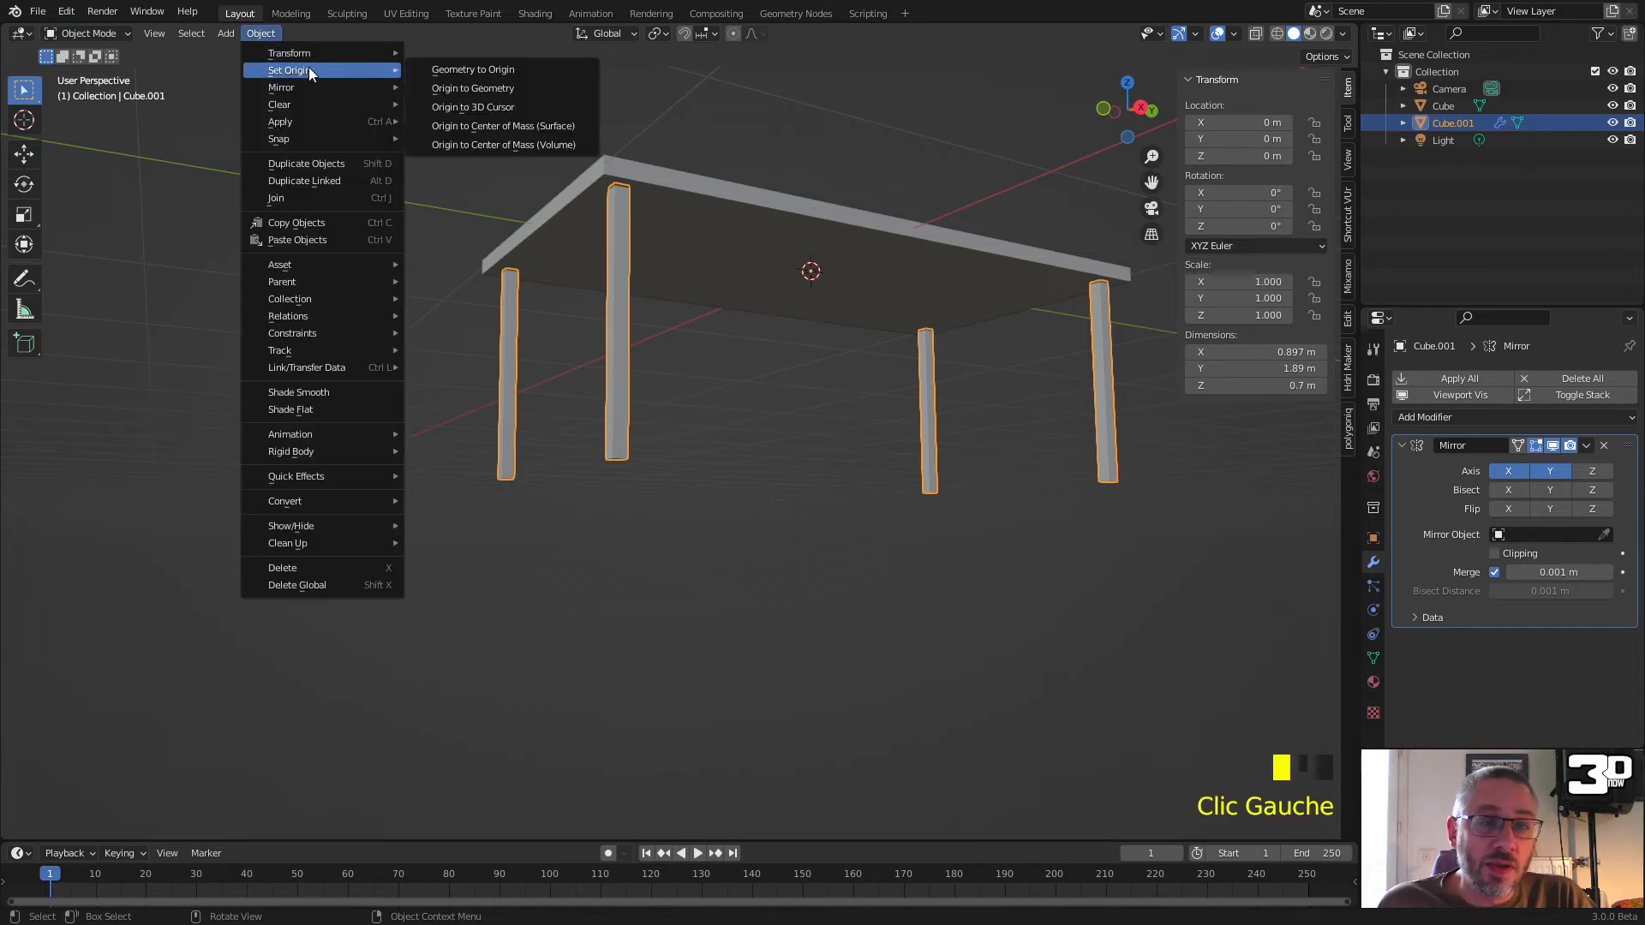
click(497, 91)
middle_drag(512, 111, 649, 368)
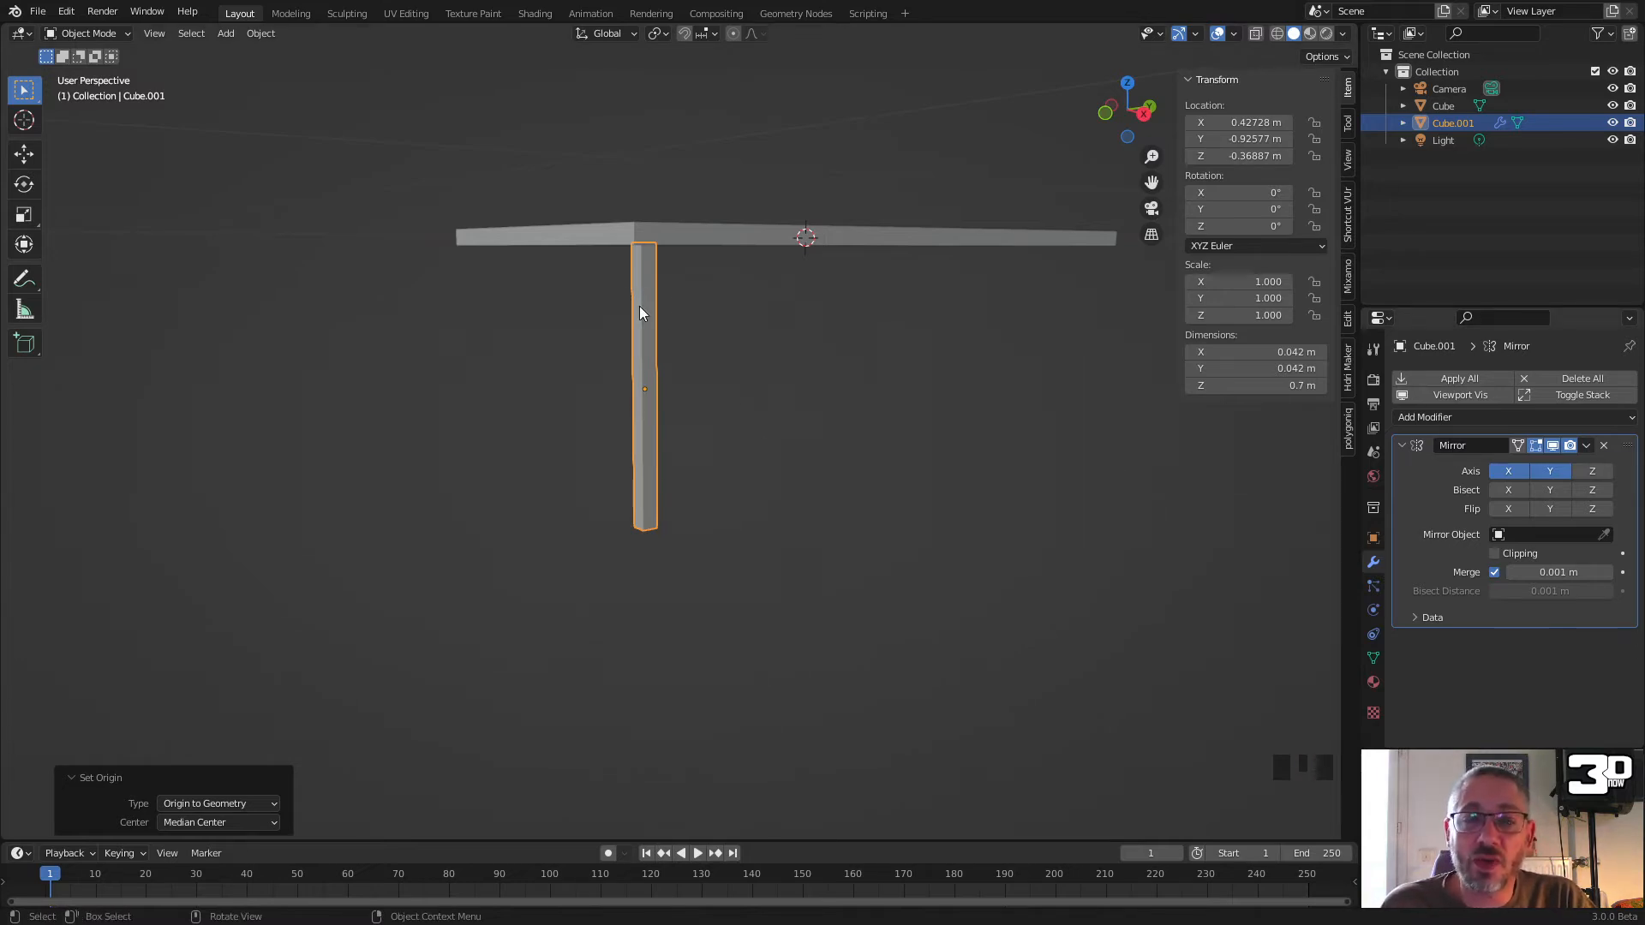
Step: Apply all transforms to the leg object to put its origin back at the world origin
click(268, 33)
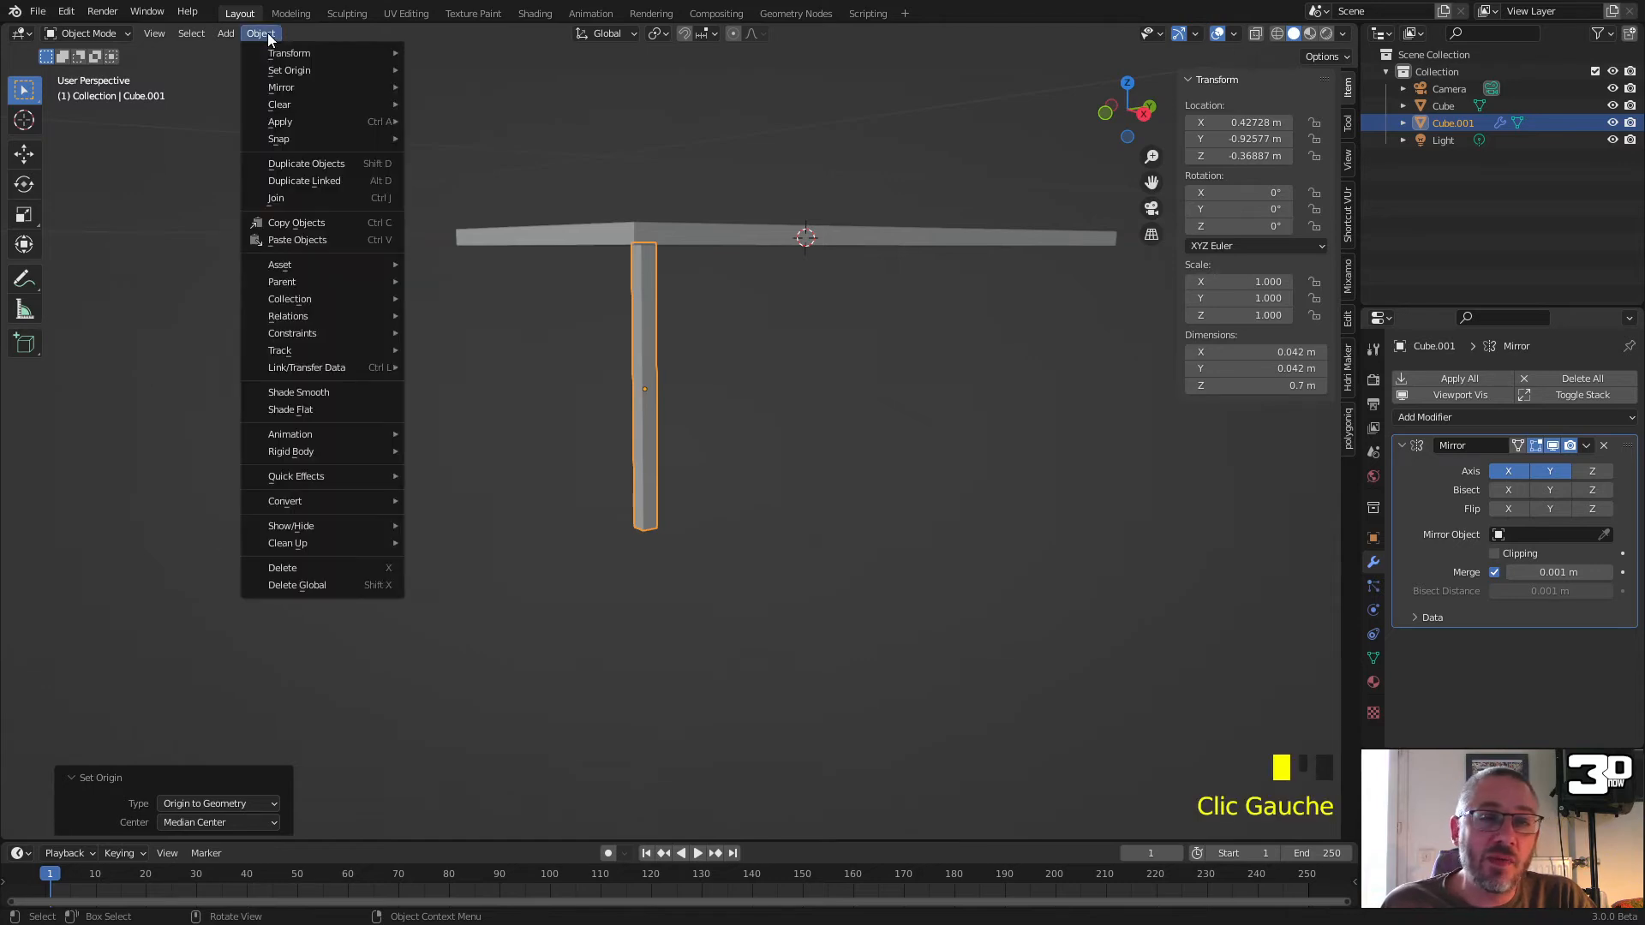
mouse_move(305, 68)
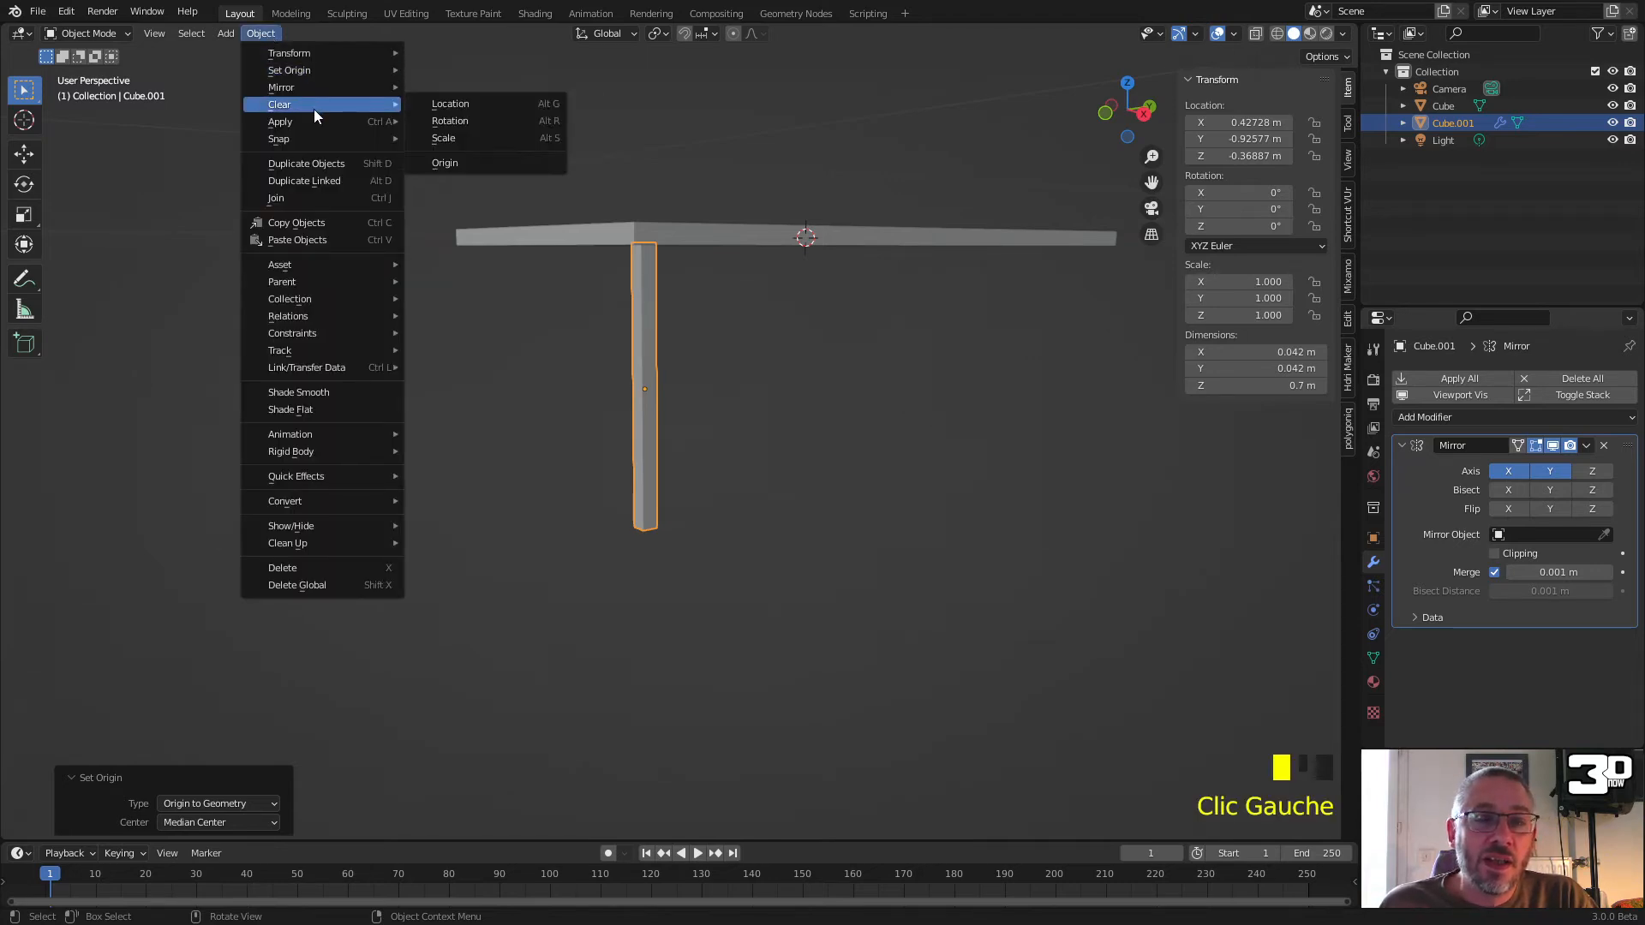
mouse_move(318, 118)
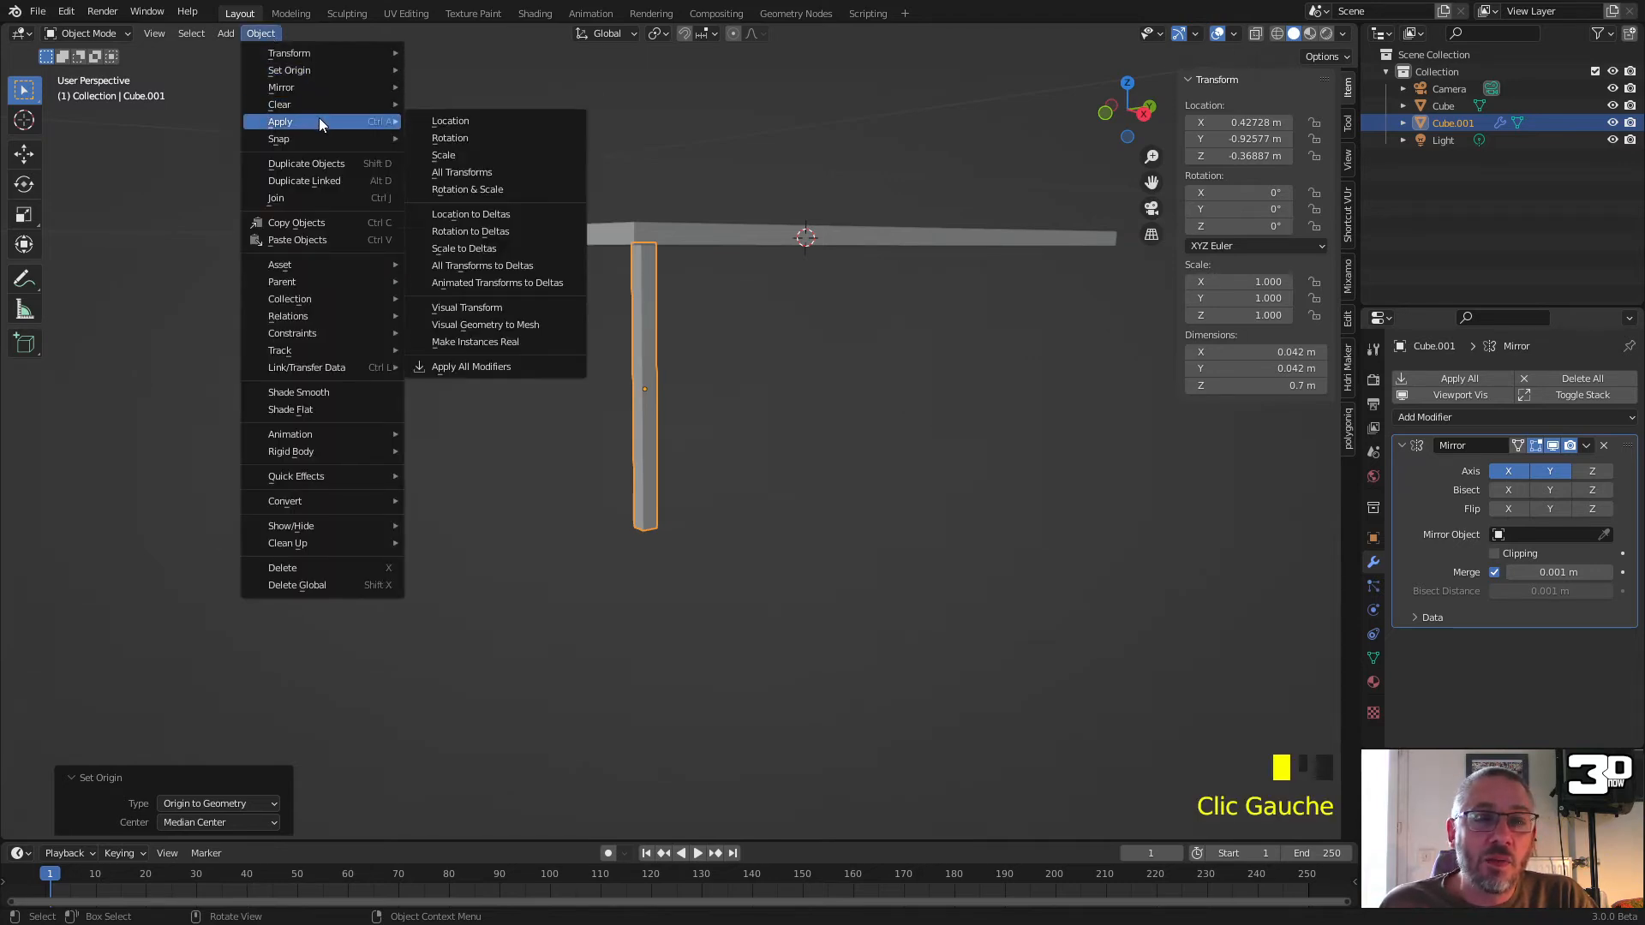
click(505, 175)
middle_drag(768, 310, 798, 208)
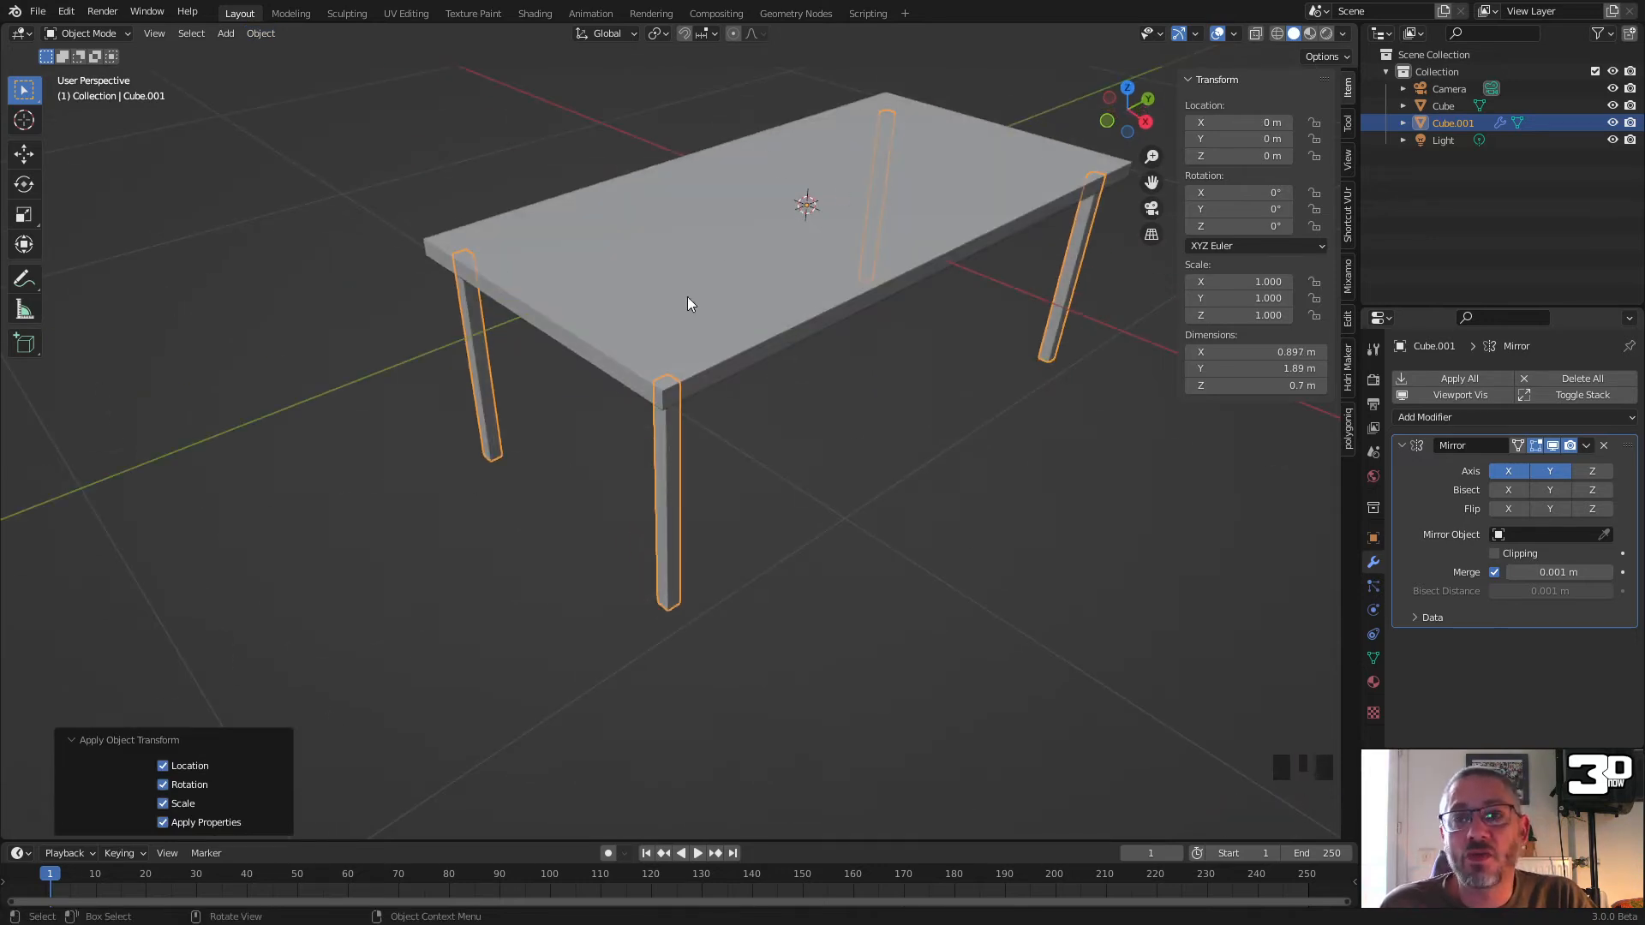
shift+middle_drag(883, 243, 773, 275)
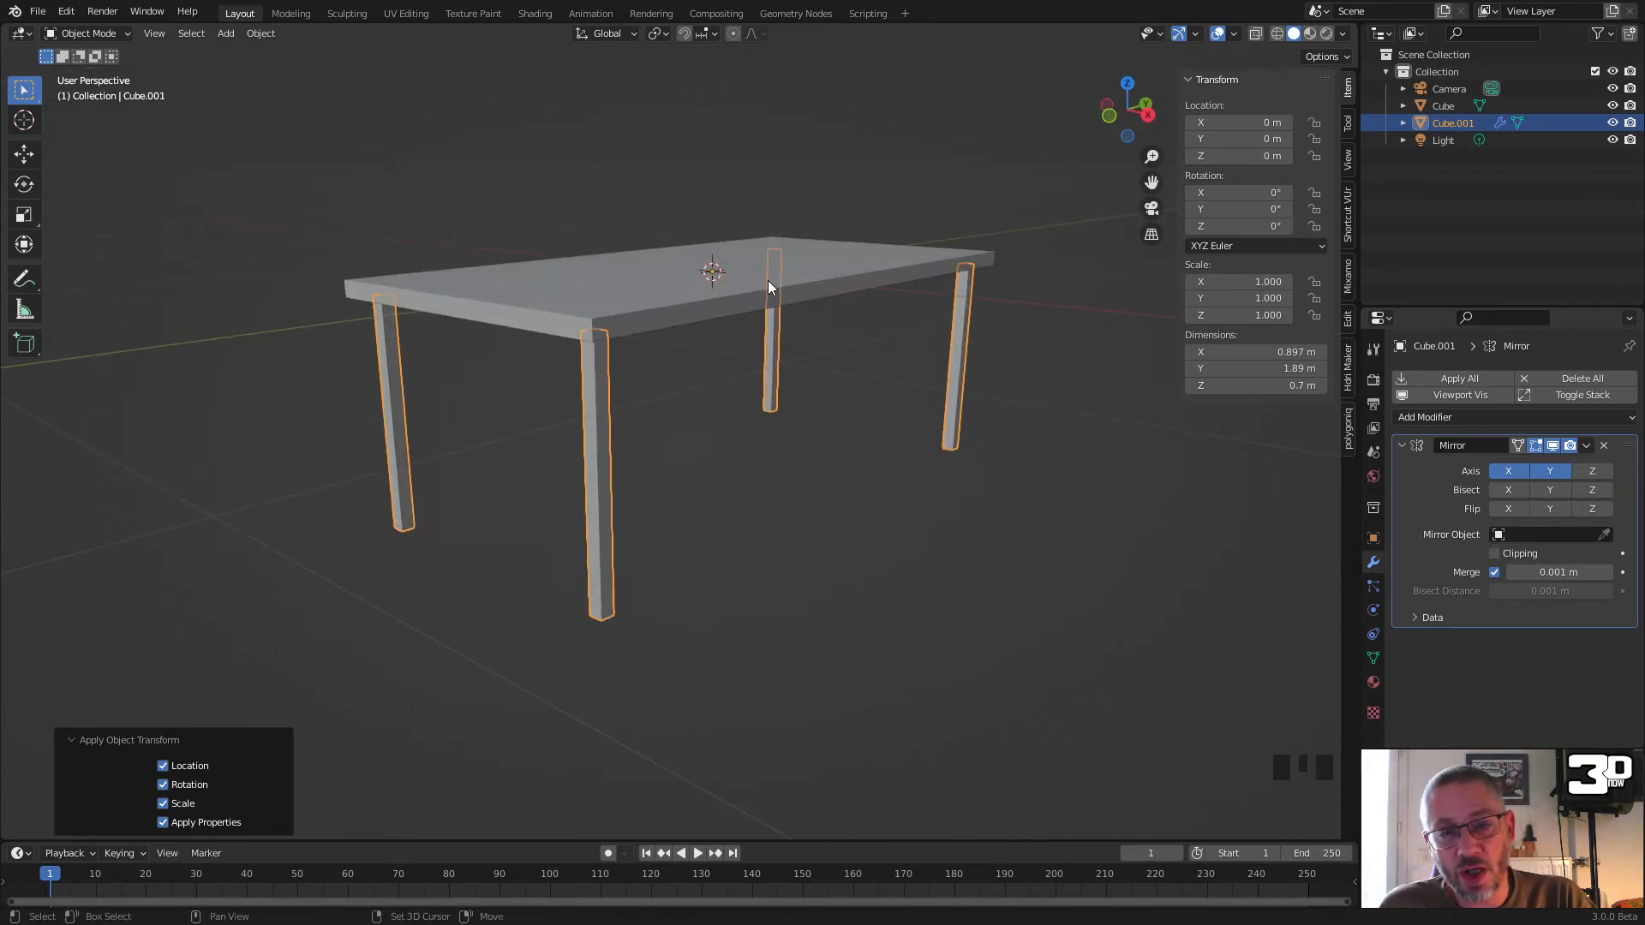
Step: Add a third cube mesh at the world origin with a size of 0.7 m
key(shift+a)
mouse_move(768, 281)
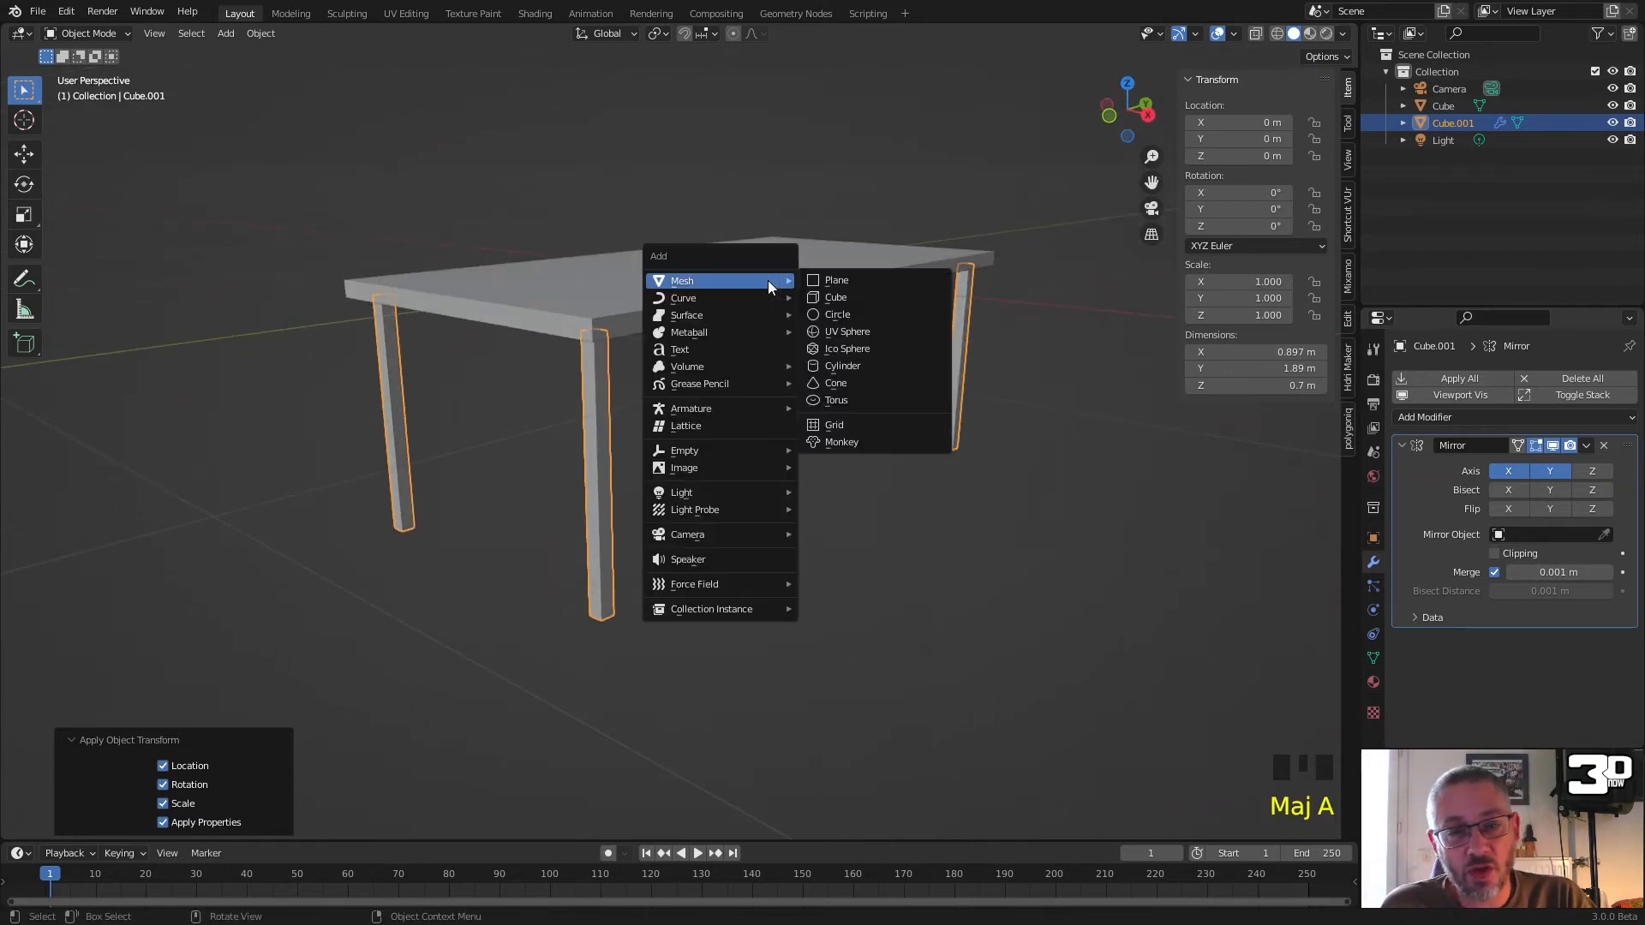
click(846, 297)
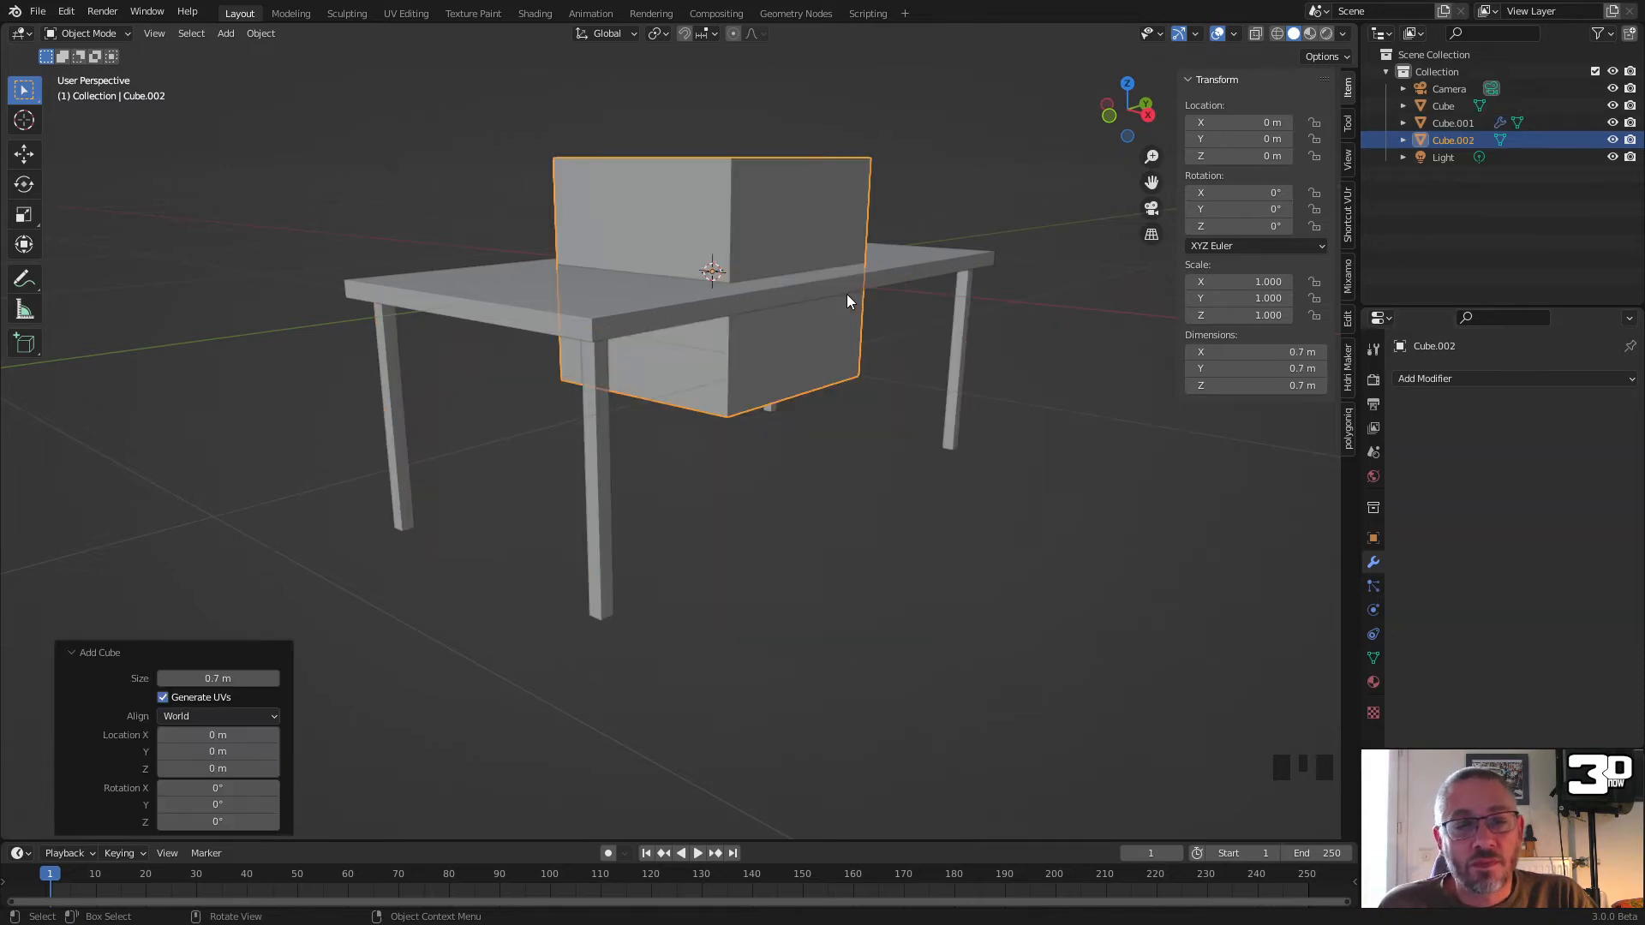
click(226, 33)
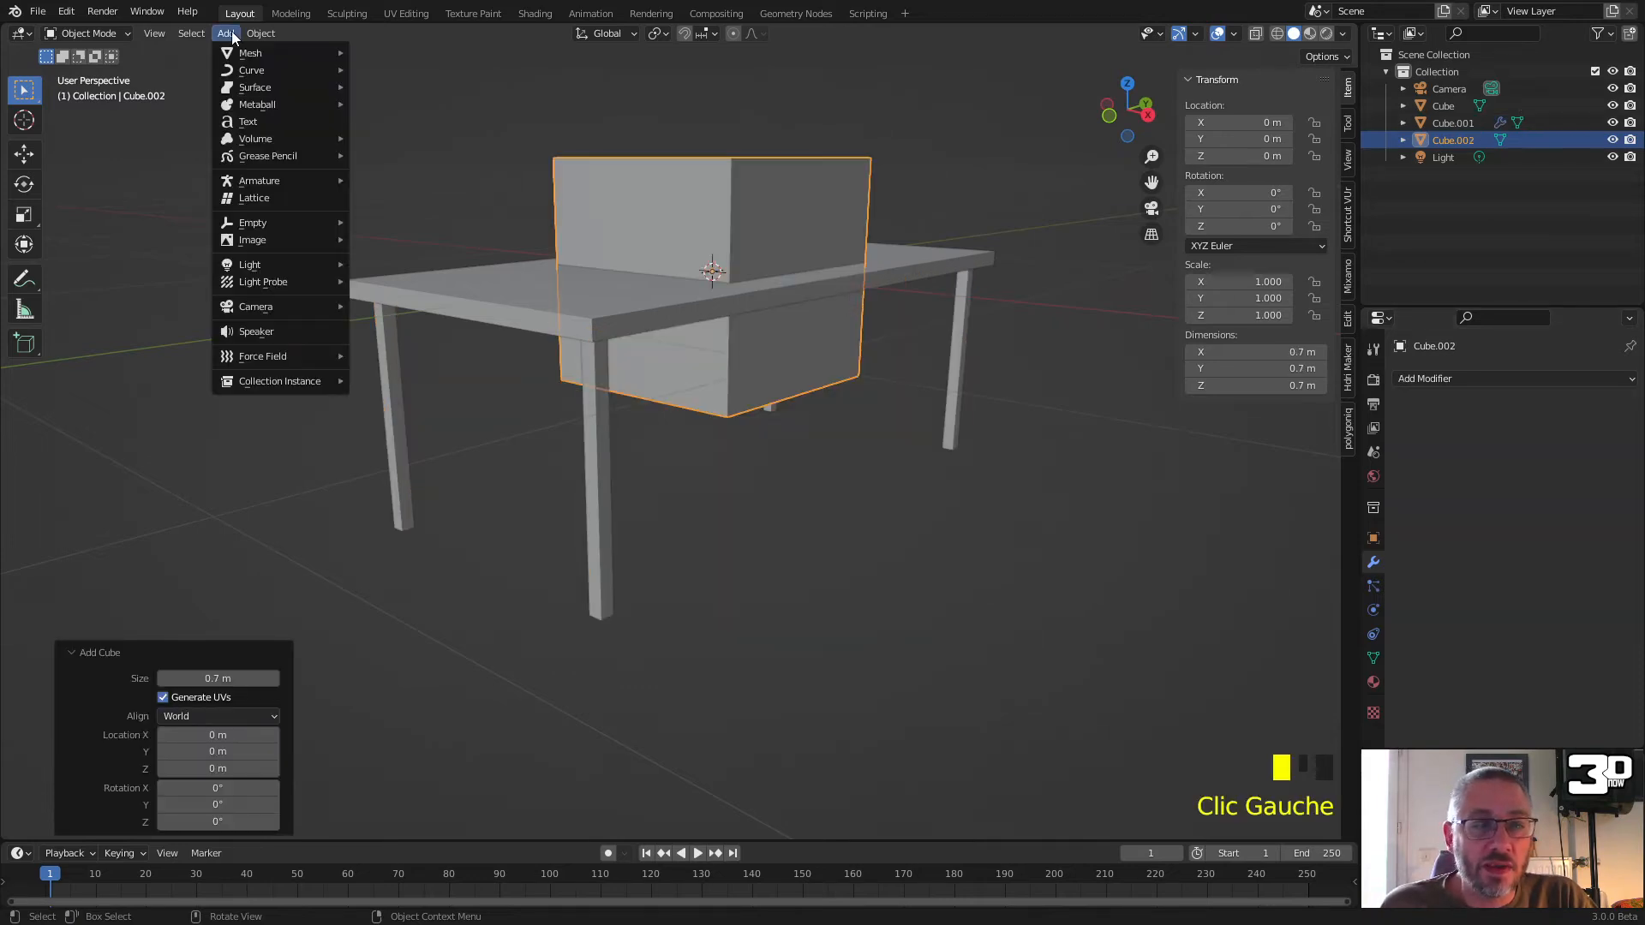
middle_drag(809, 375, 800, 378)
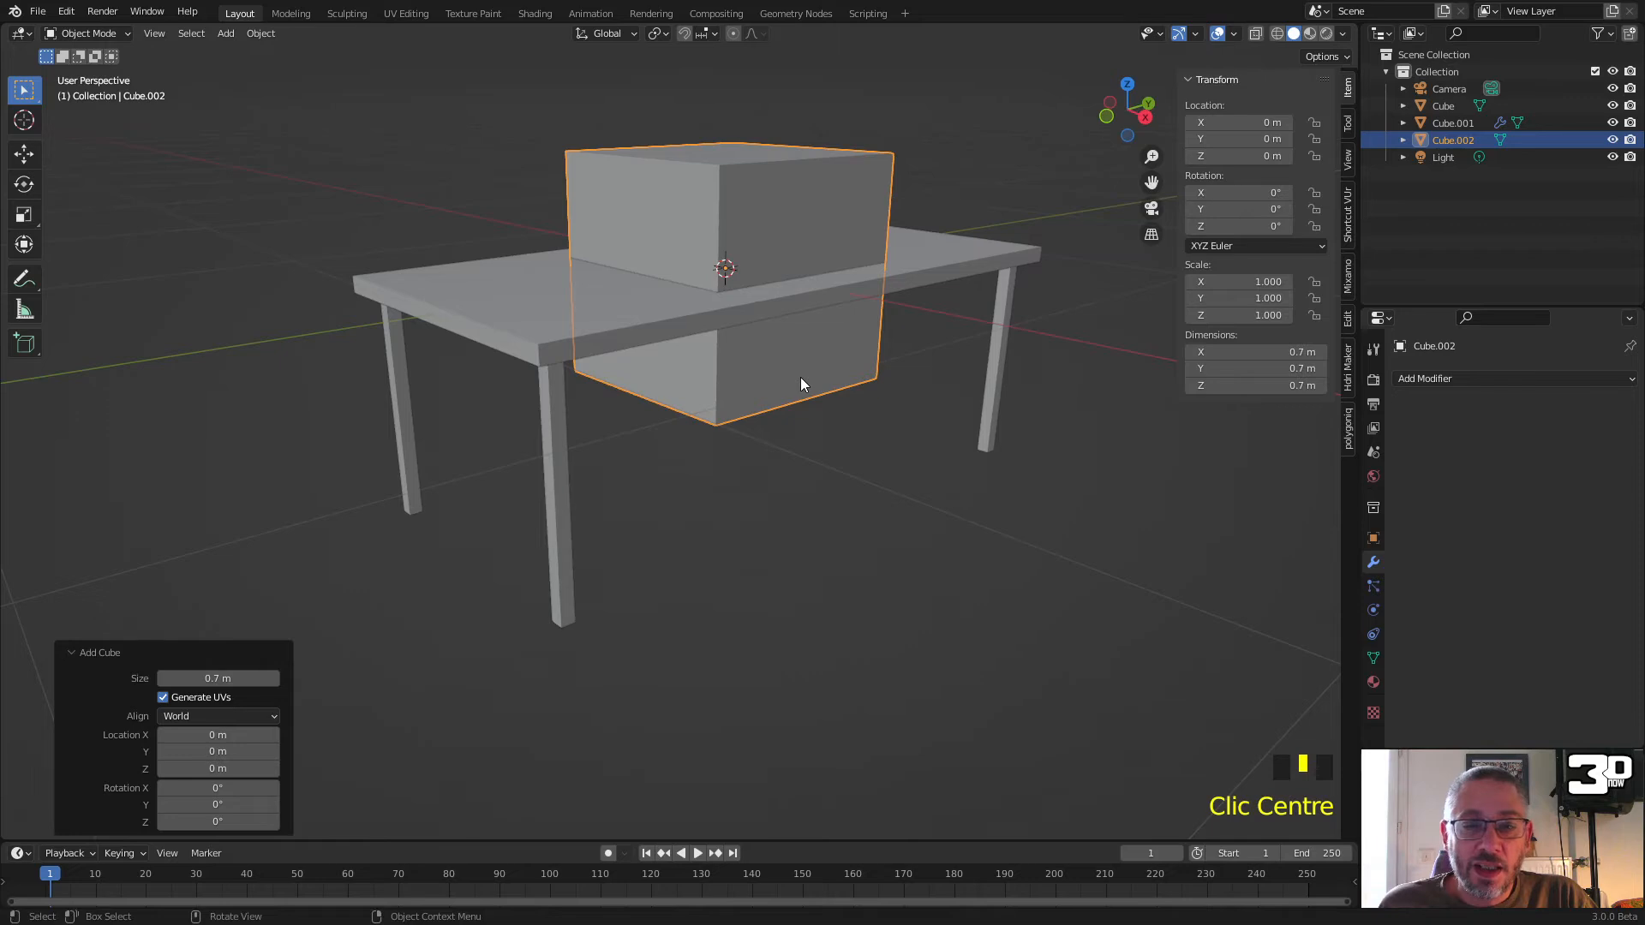
Step: Enter Edit Mode on the new cube in right orthographic view, hide the grid overlay and switch to wireframe shading
key(Tab)
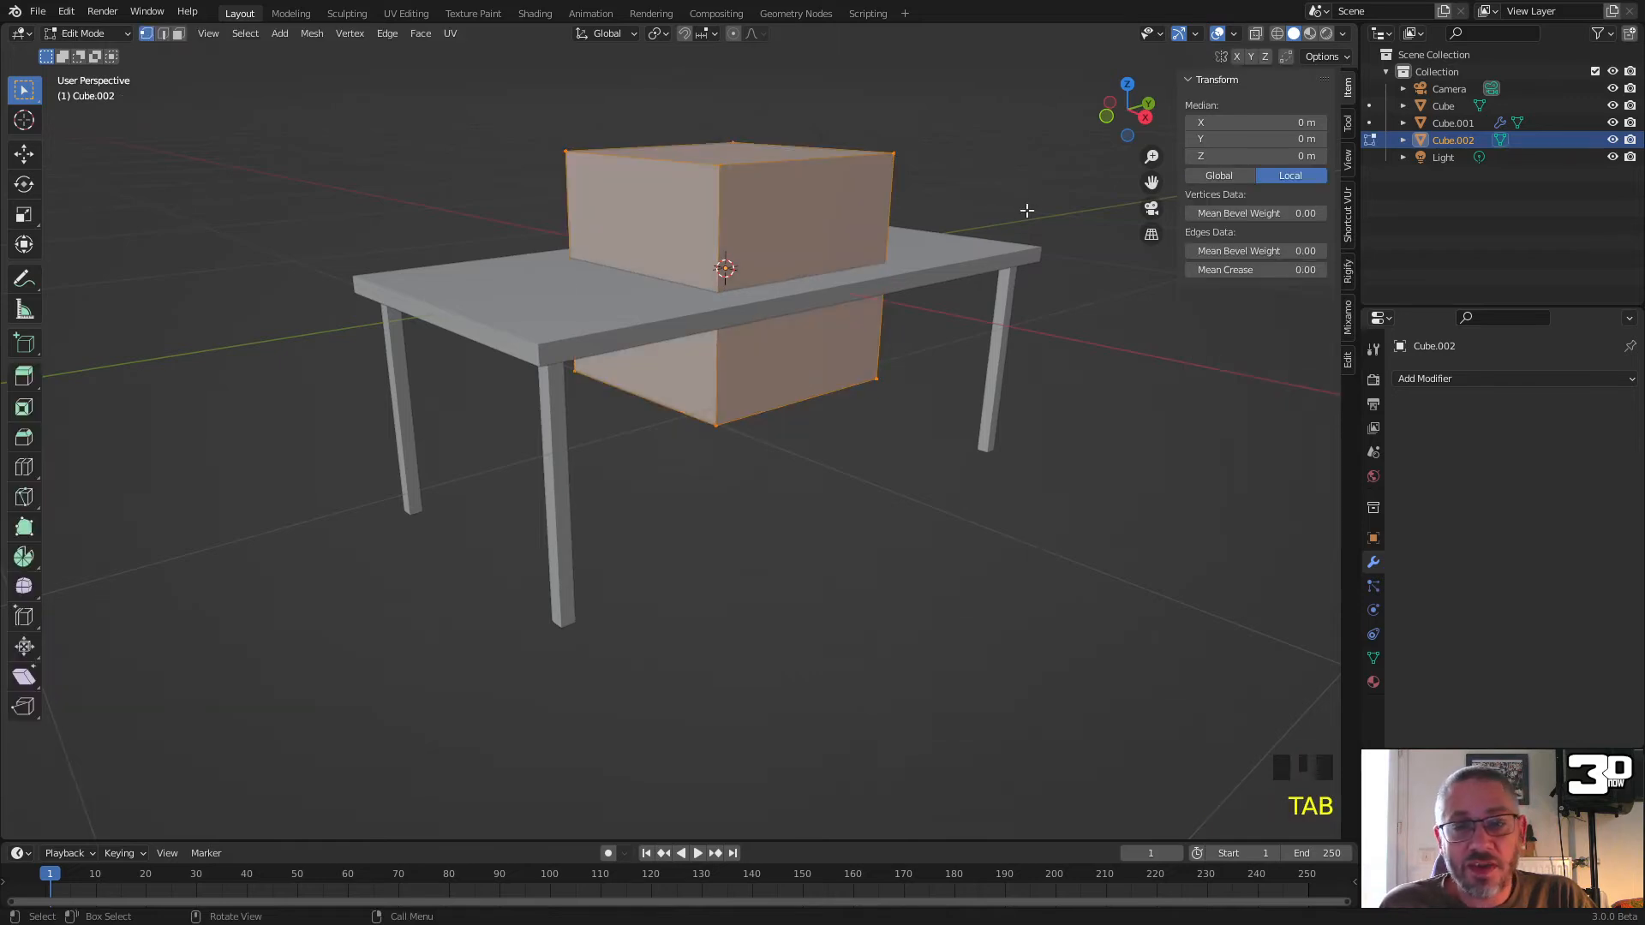
click(1145, 118)
shift+middle_drag(708, 440, 760, 540)
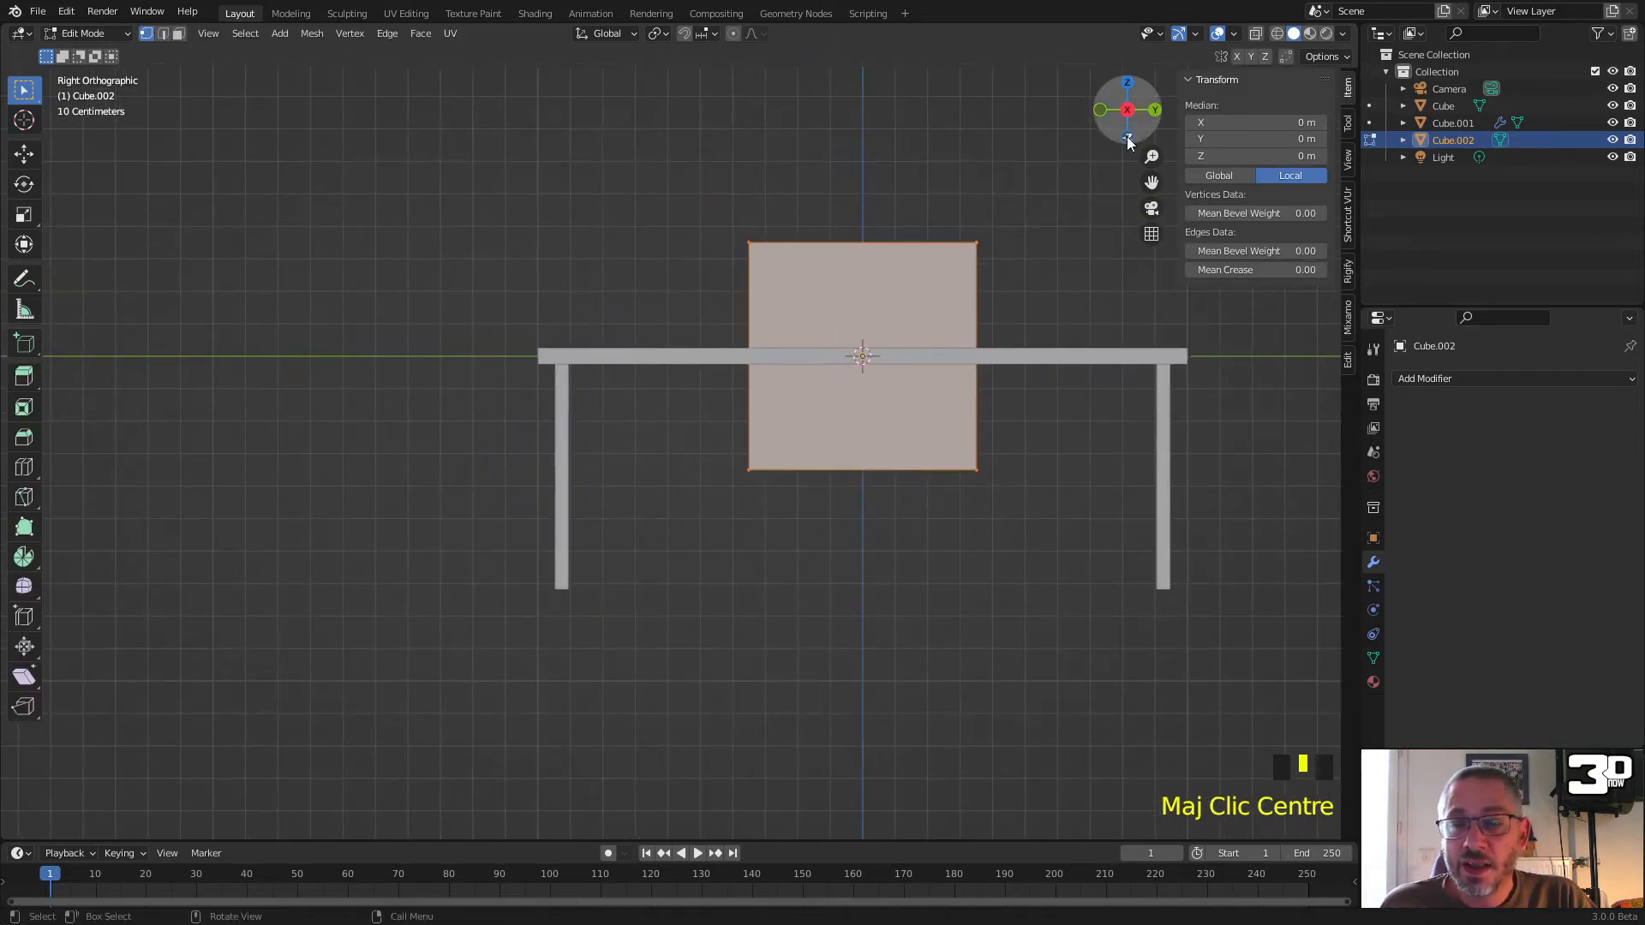
click(1235, 34)
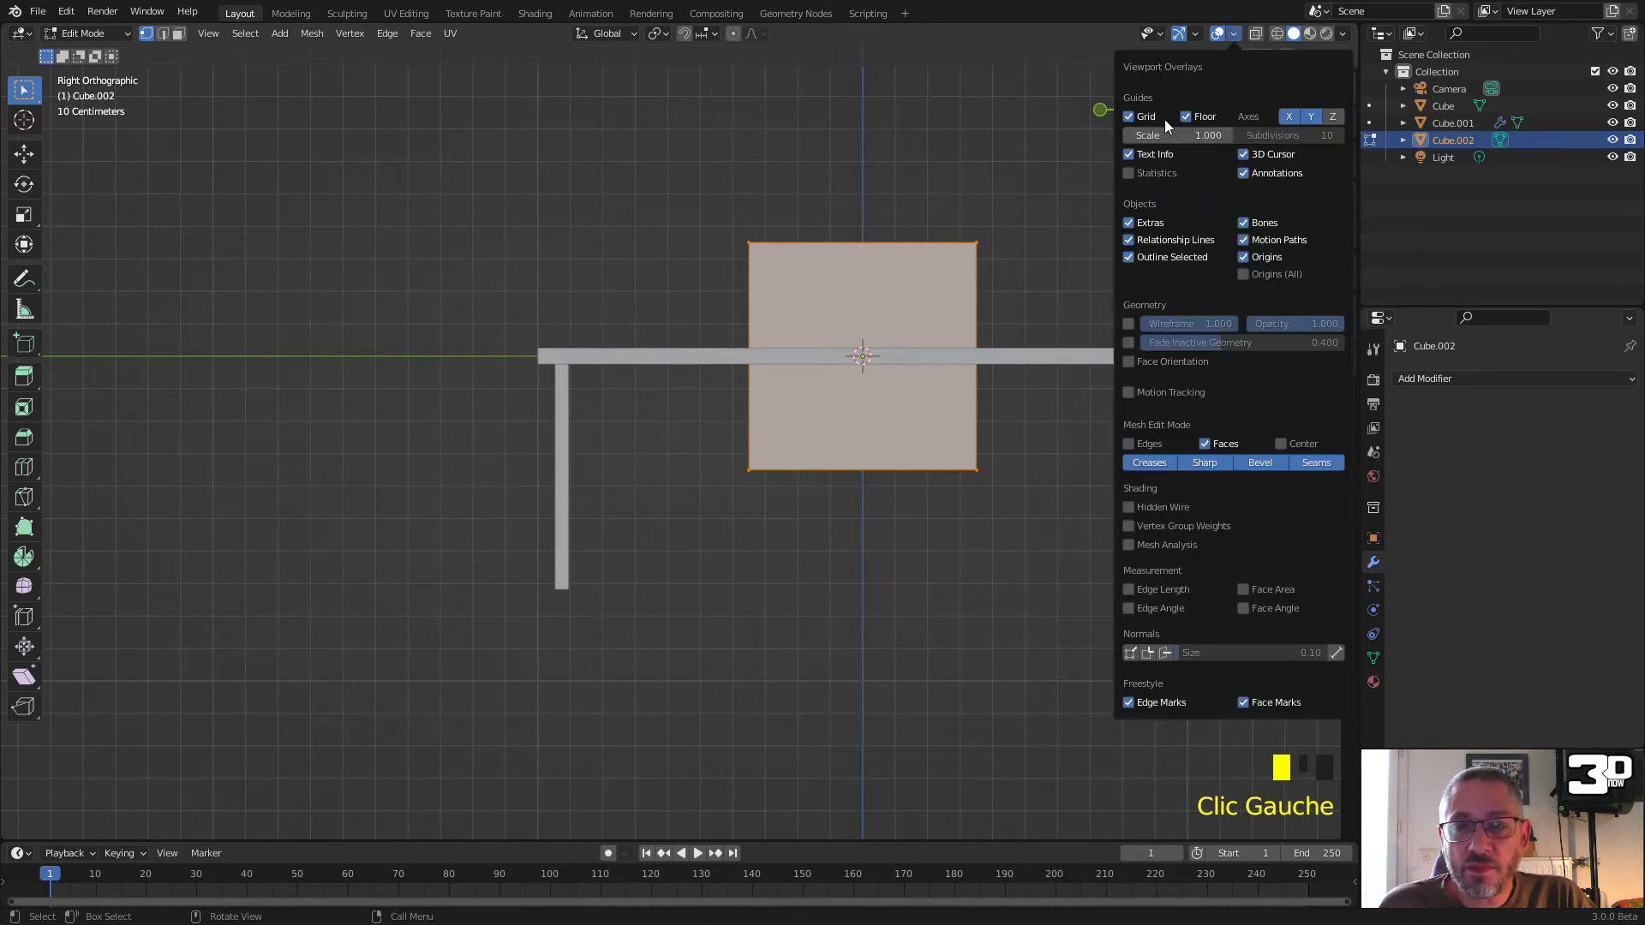
click(1134, 116)
mouse_move(897, 362)
shift+middle_down()
mouse_move(750, 361)
mouse_move(769, 424)
shift+middle_up()
scroll(751, 362, up, 4)
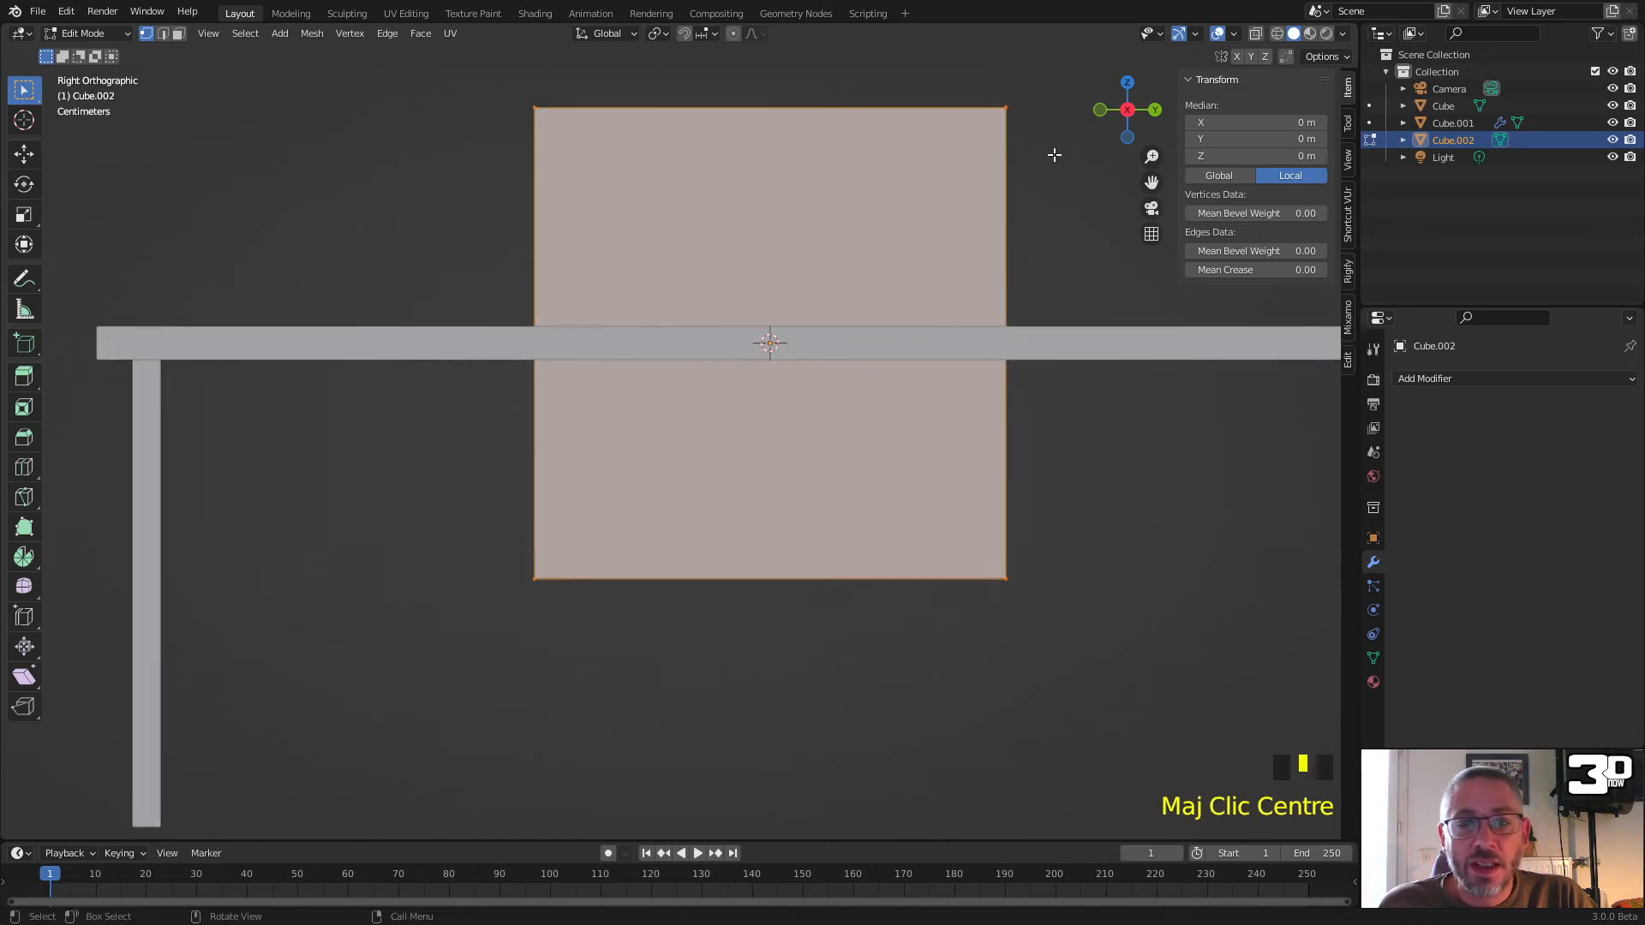
click(1278, 33)
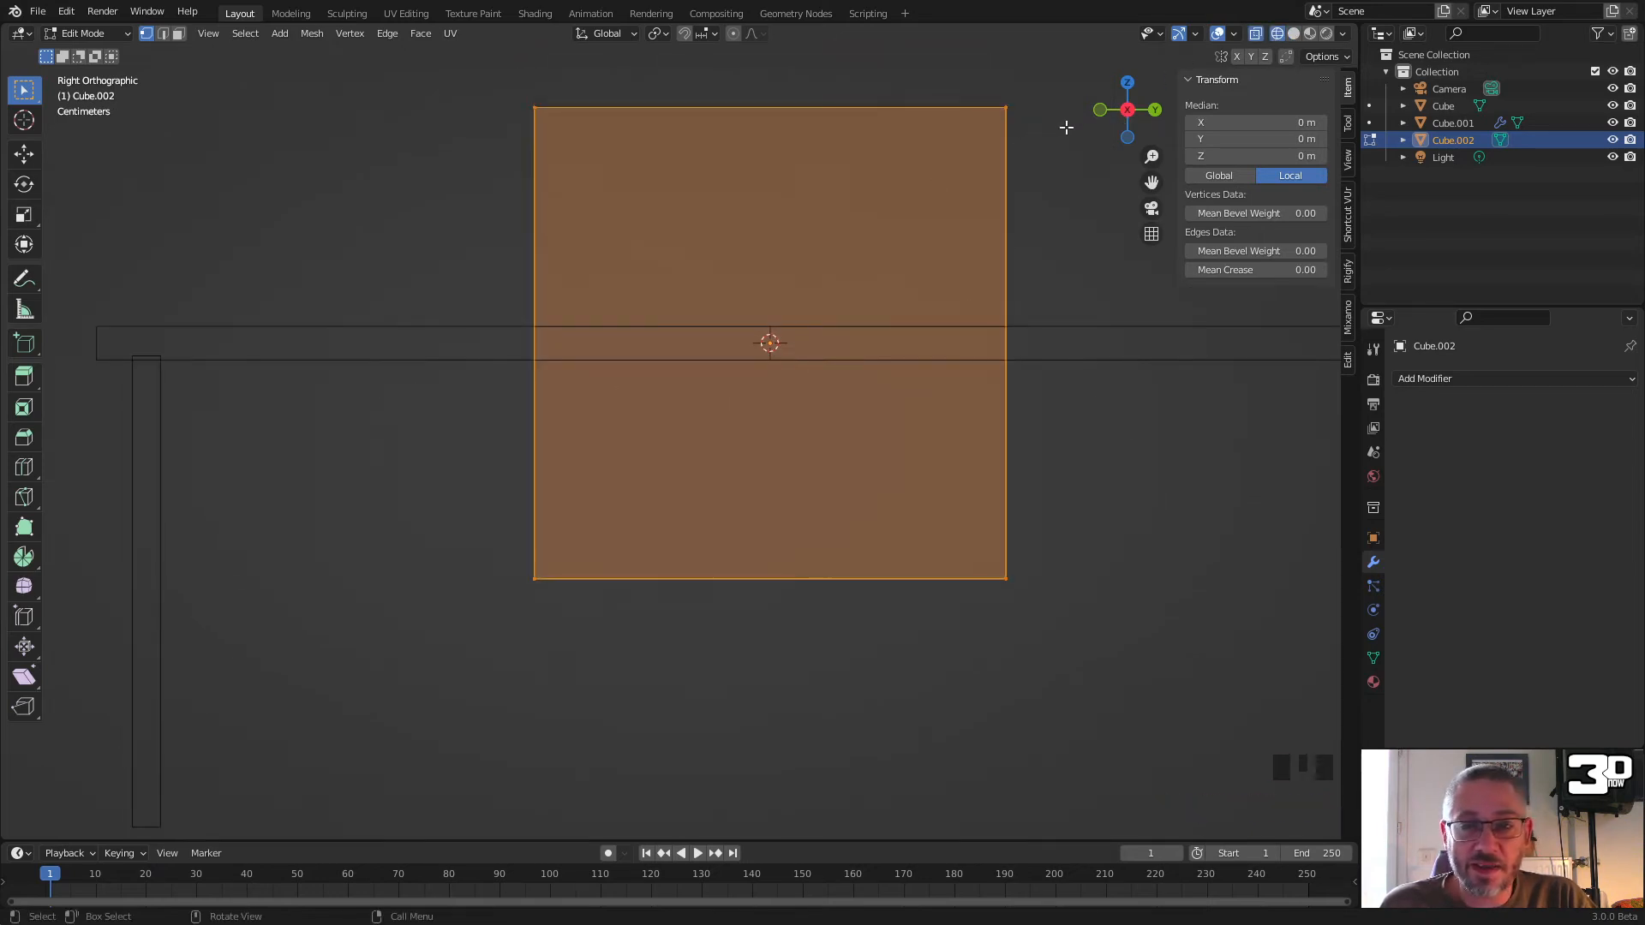
key(s)
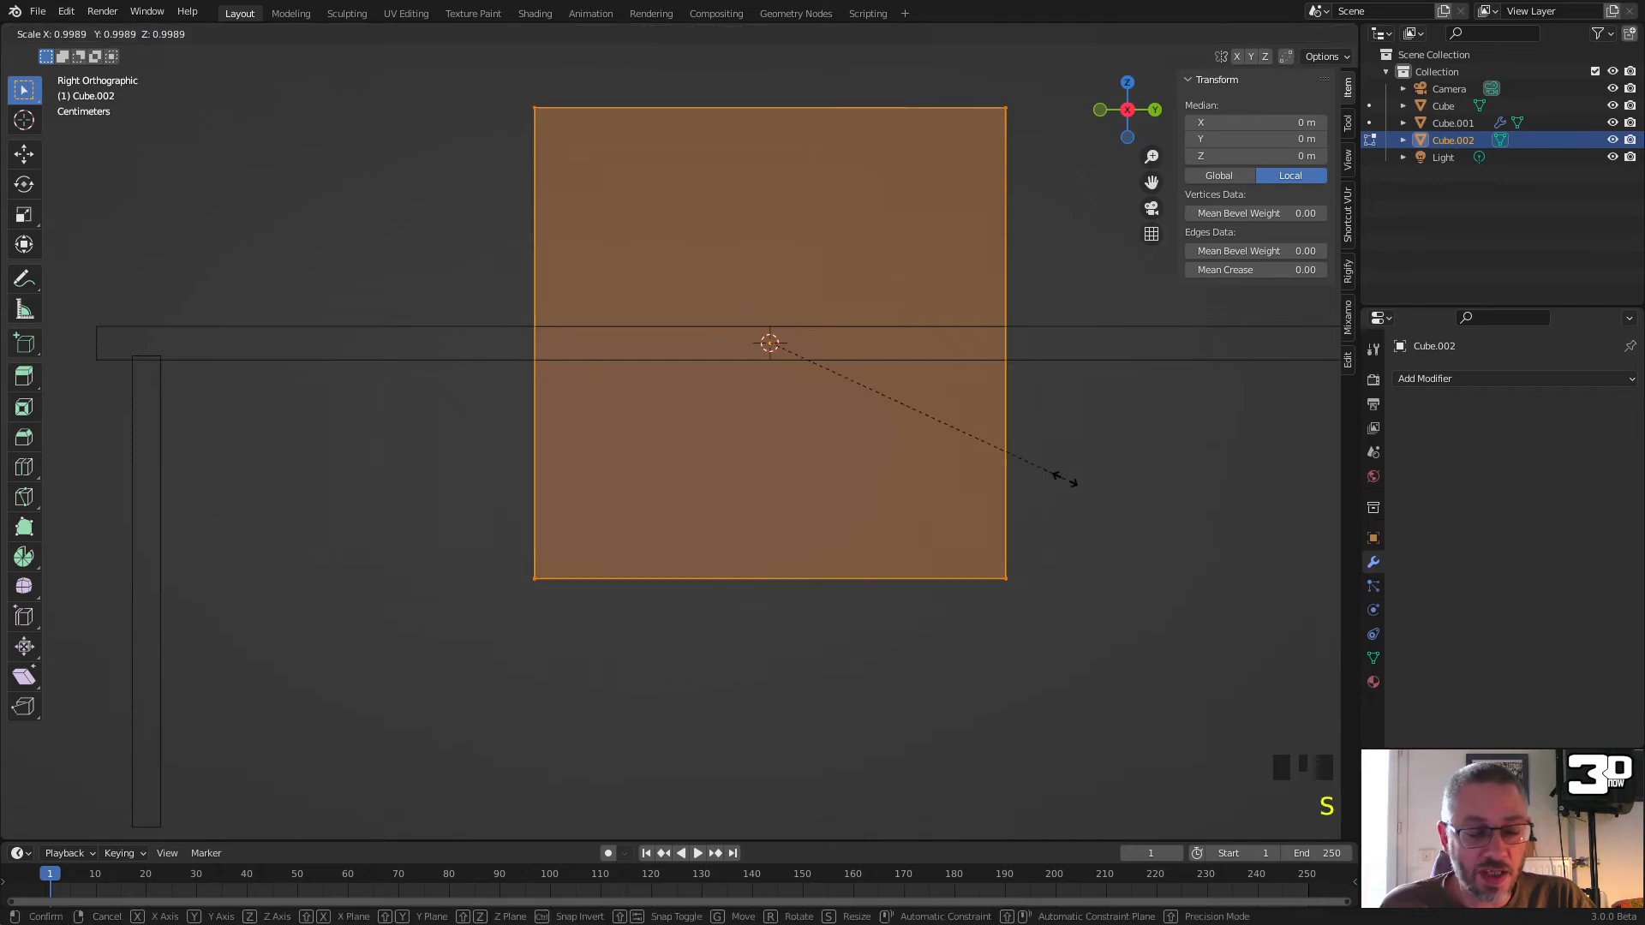
key(y)
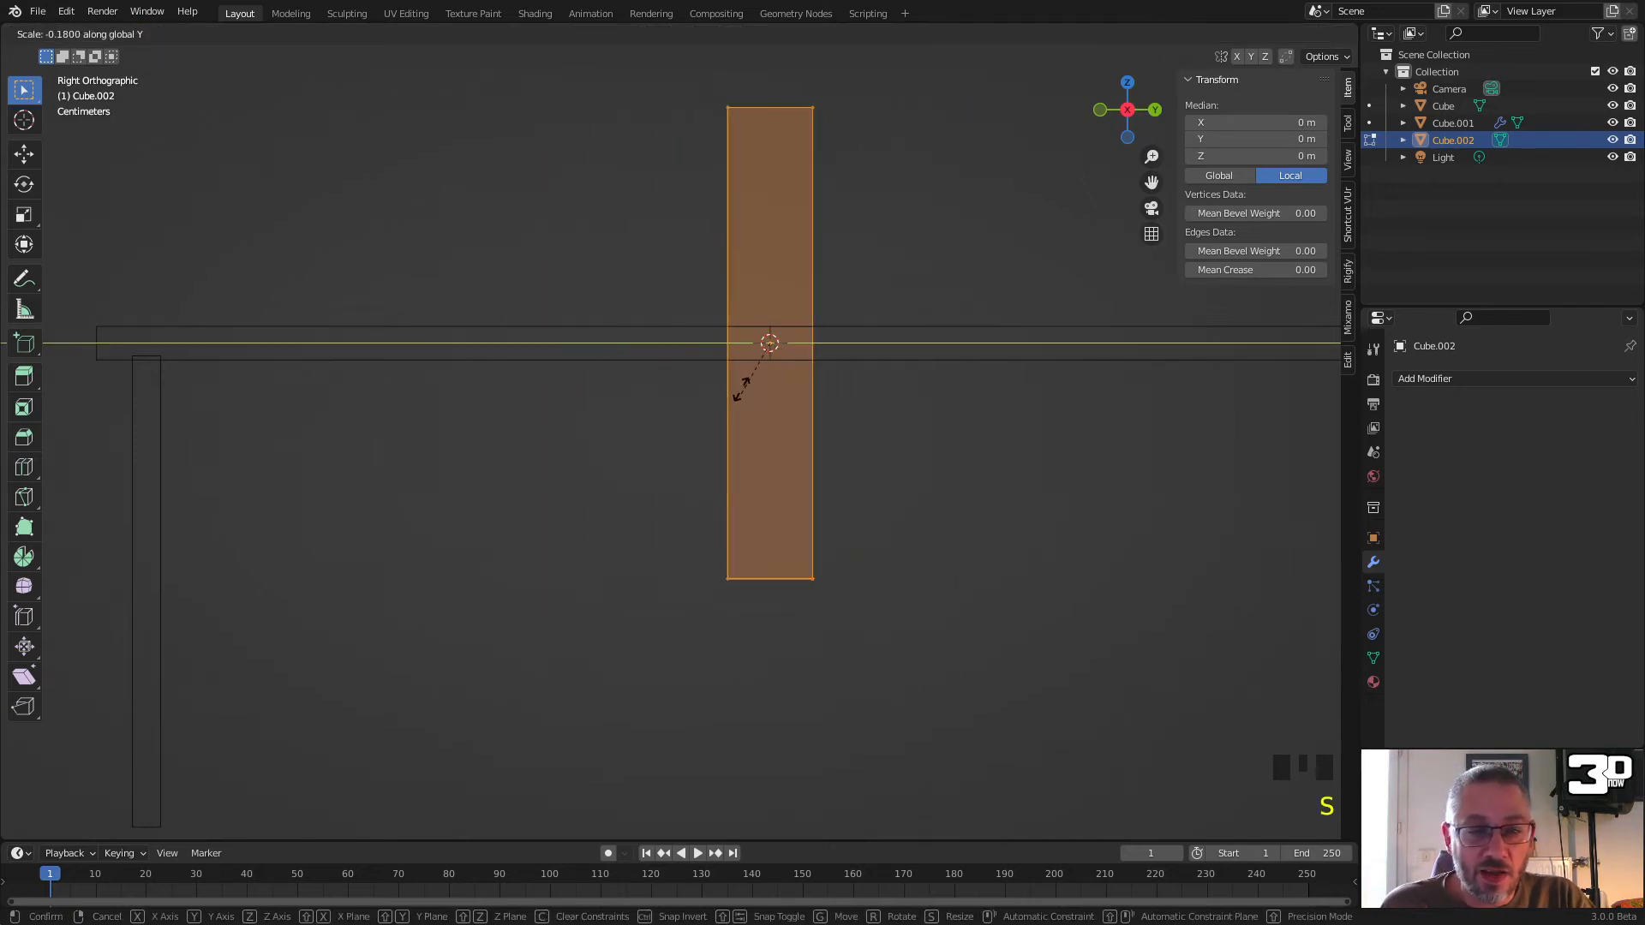
right_click(761, 352)
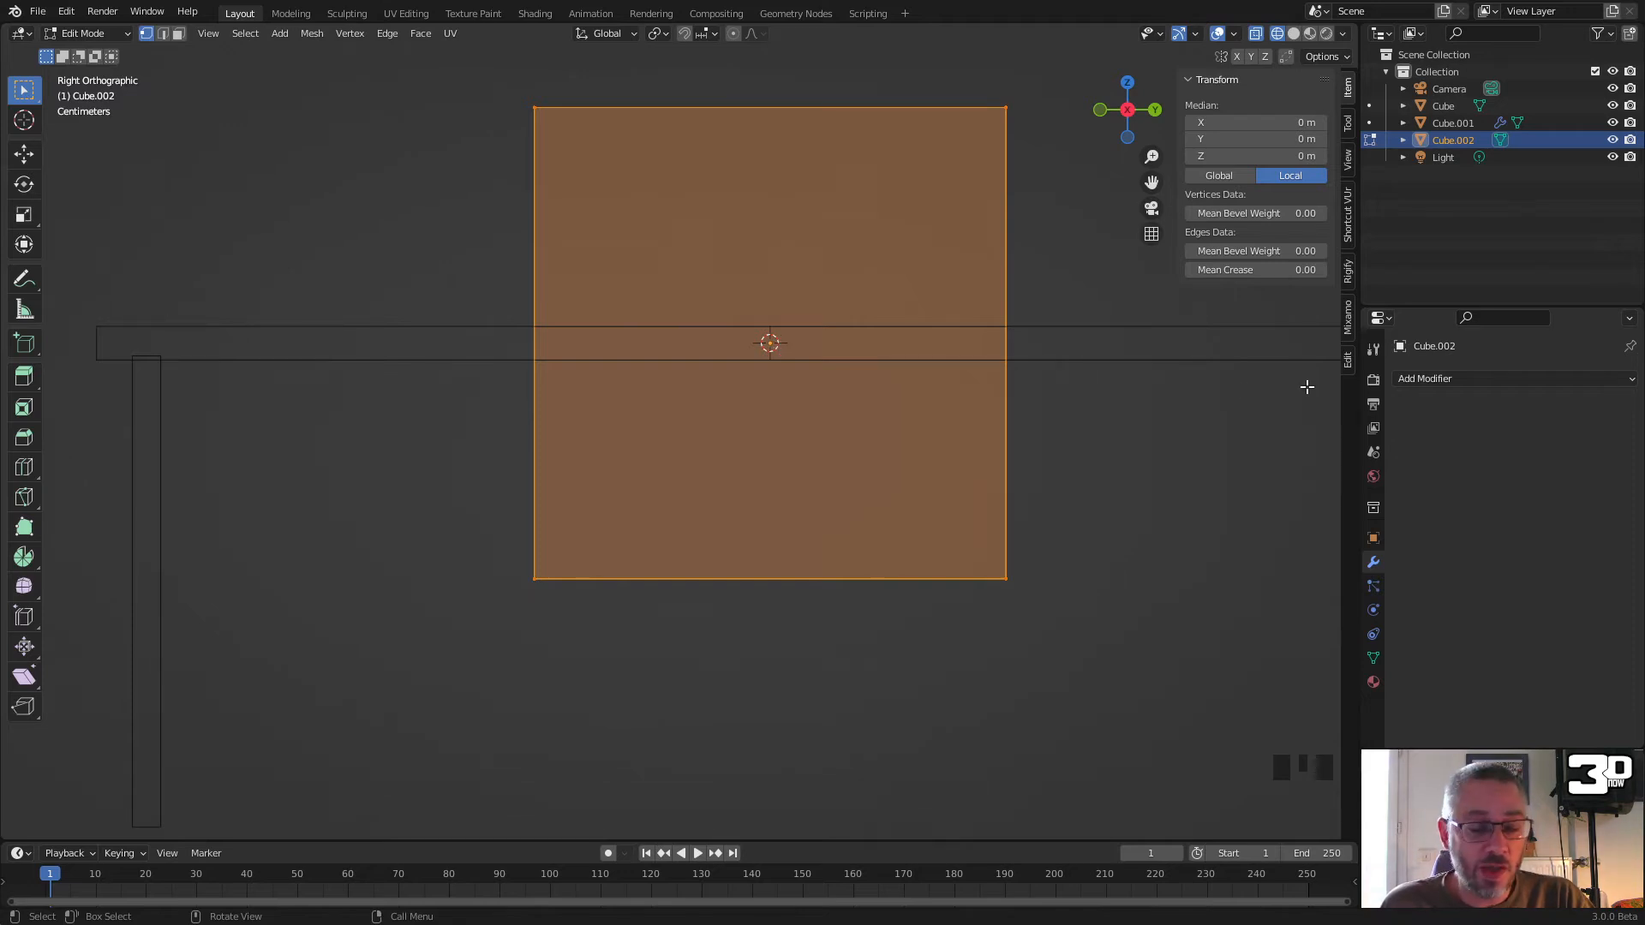
Step: Scale the new cube's mesh down to about 0.04 along Y and about 0.134 along Z
key(s)
key(y)
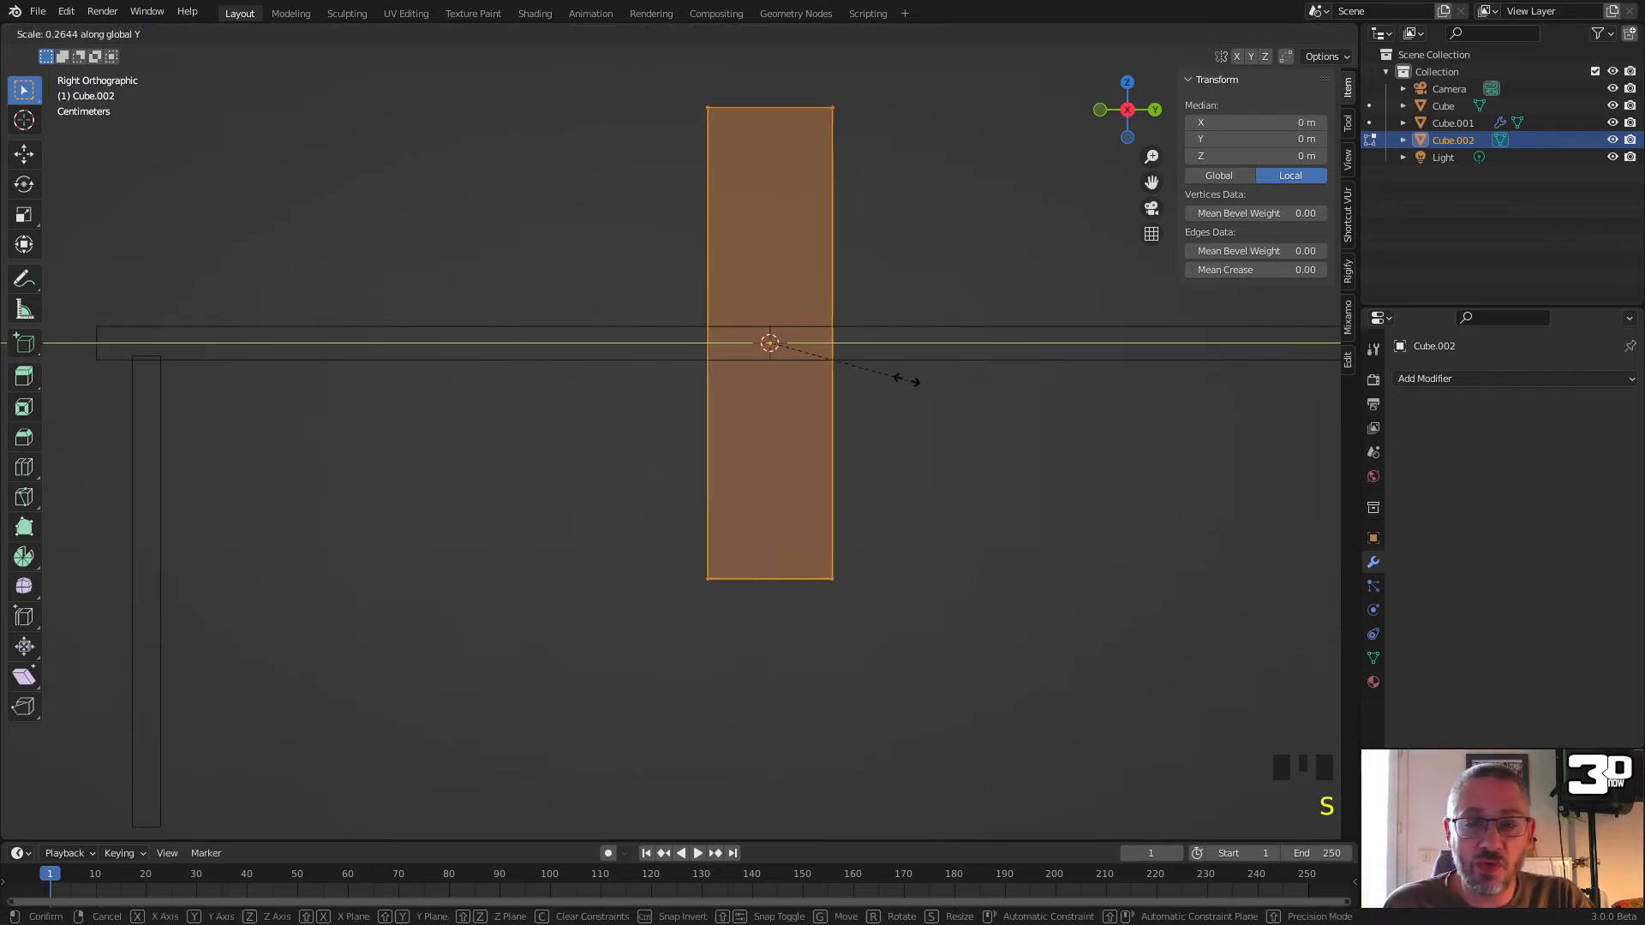
click(789, 348)
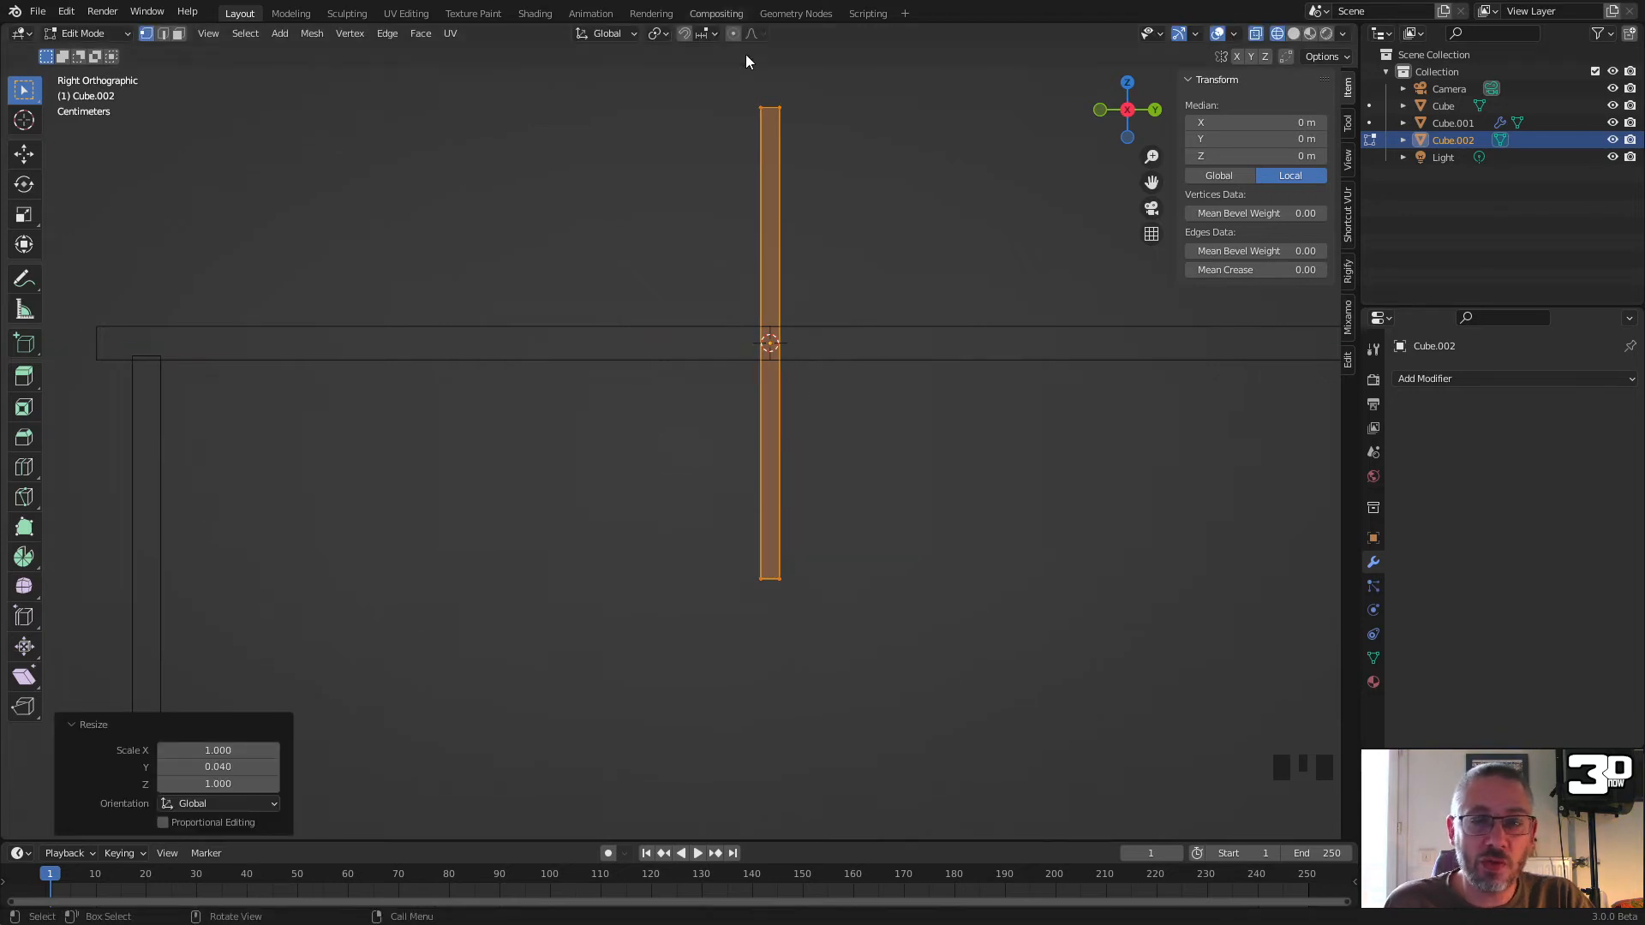
key(s)
key(z)
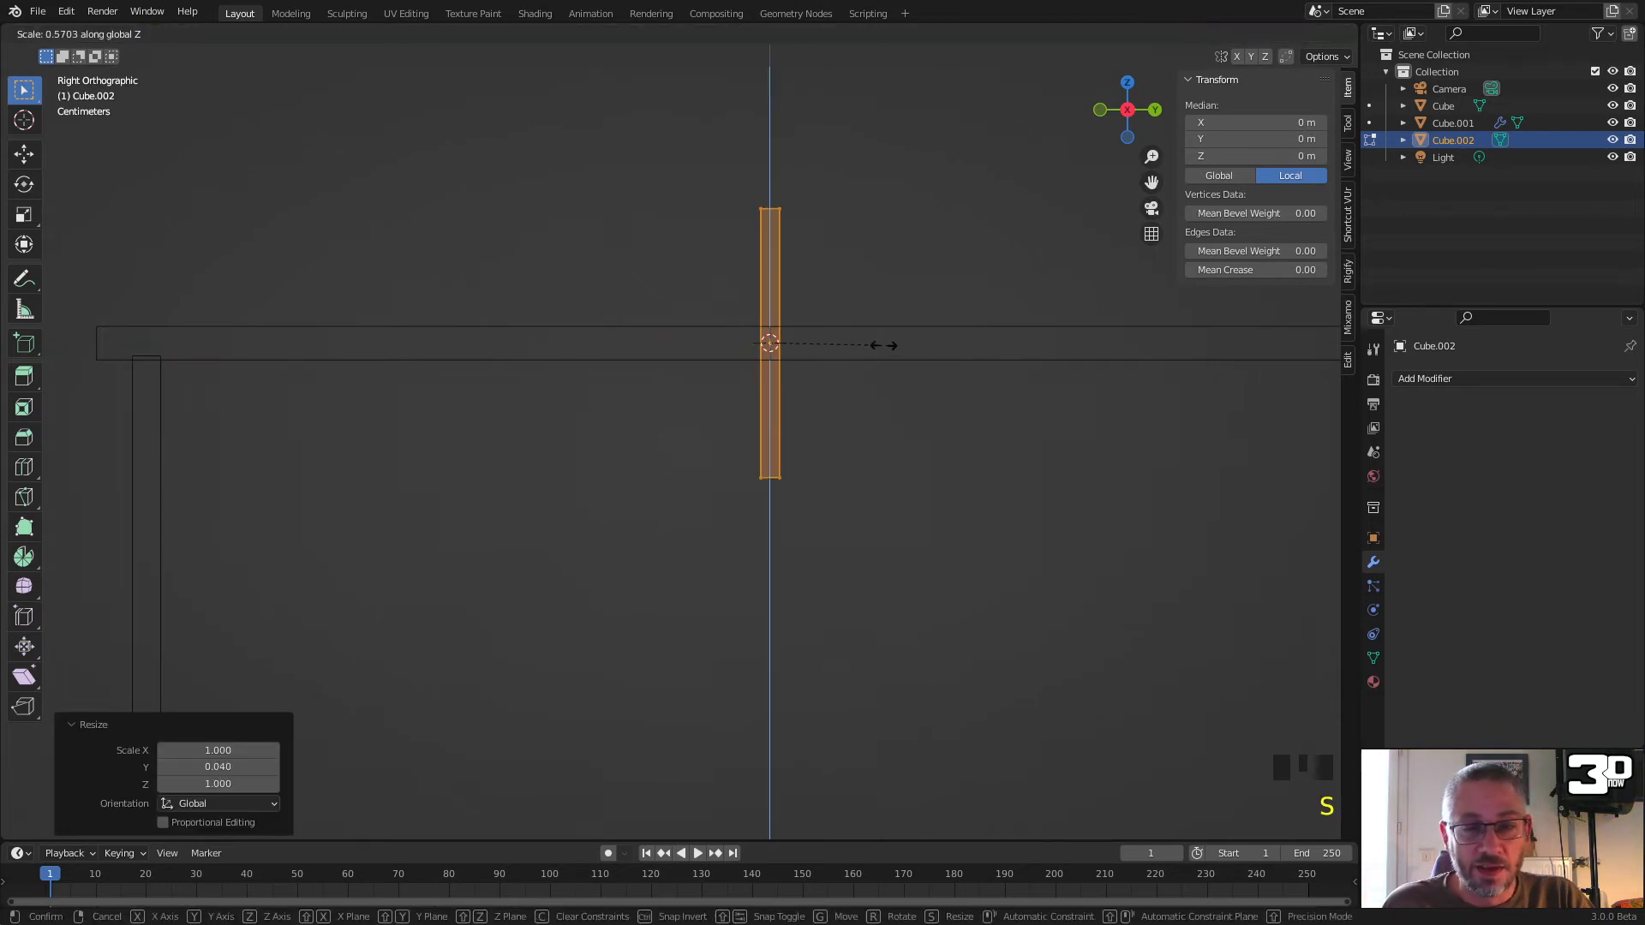
click(804, 349)
Step: Move the crosspiece mesh to the top of the leg under the tabletop's end, at about Y -0.925 m and Z -0.066 m
key(g)
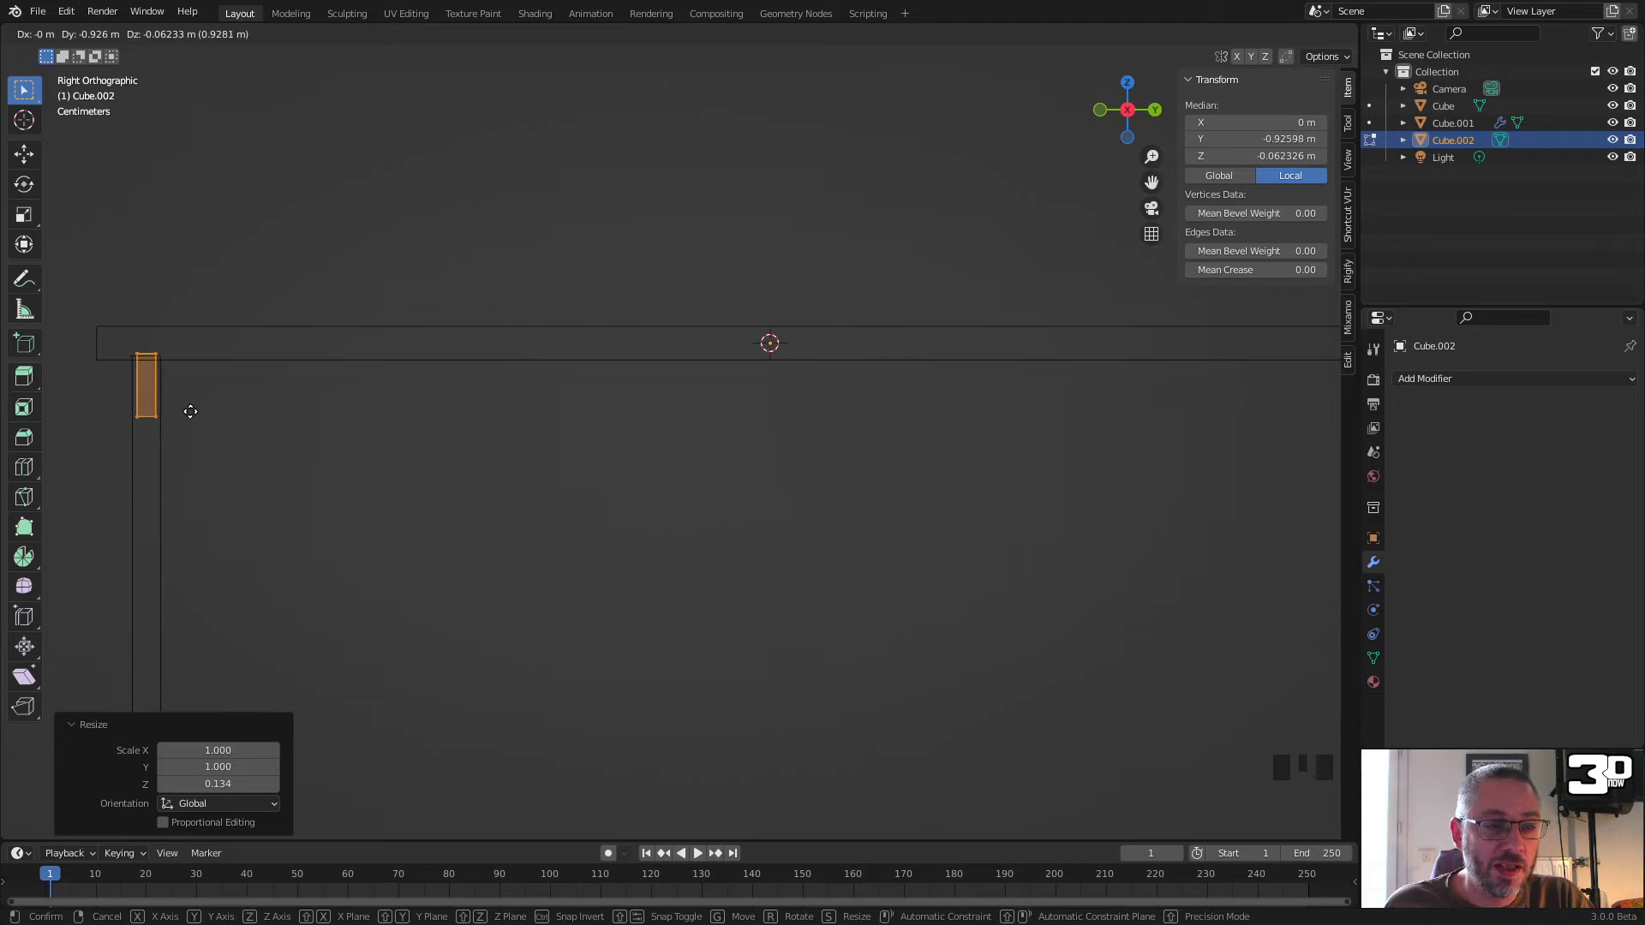
click(190, 411)
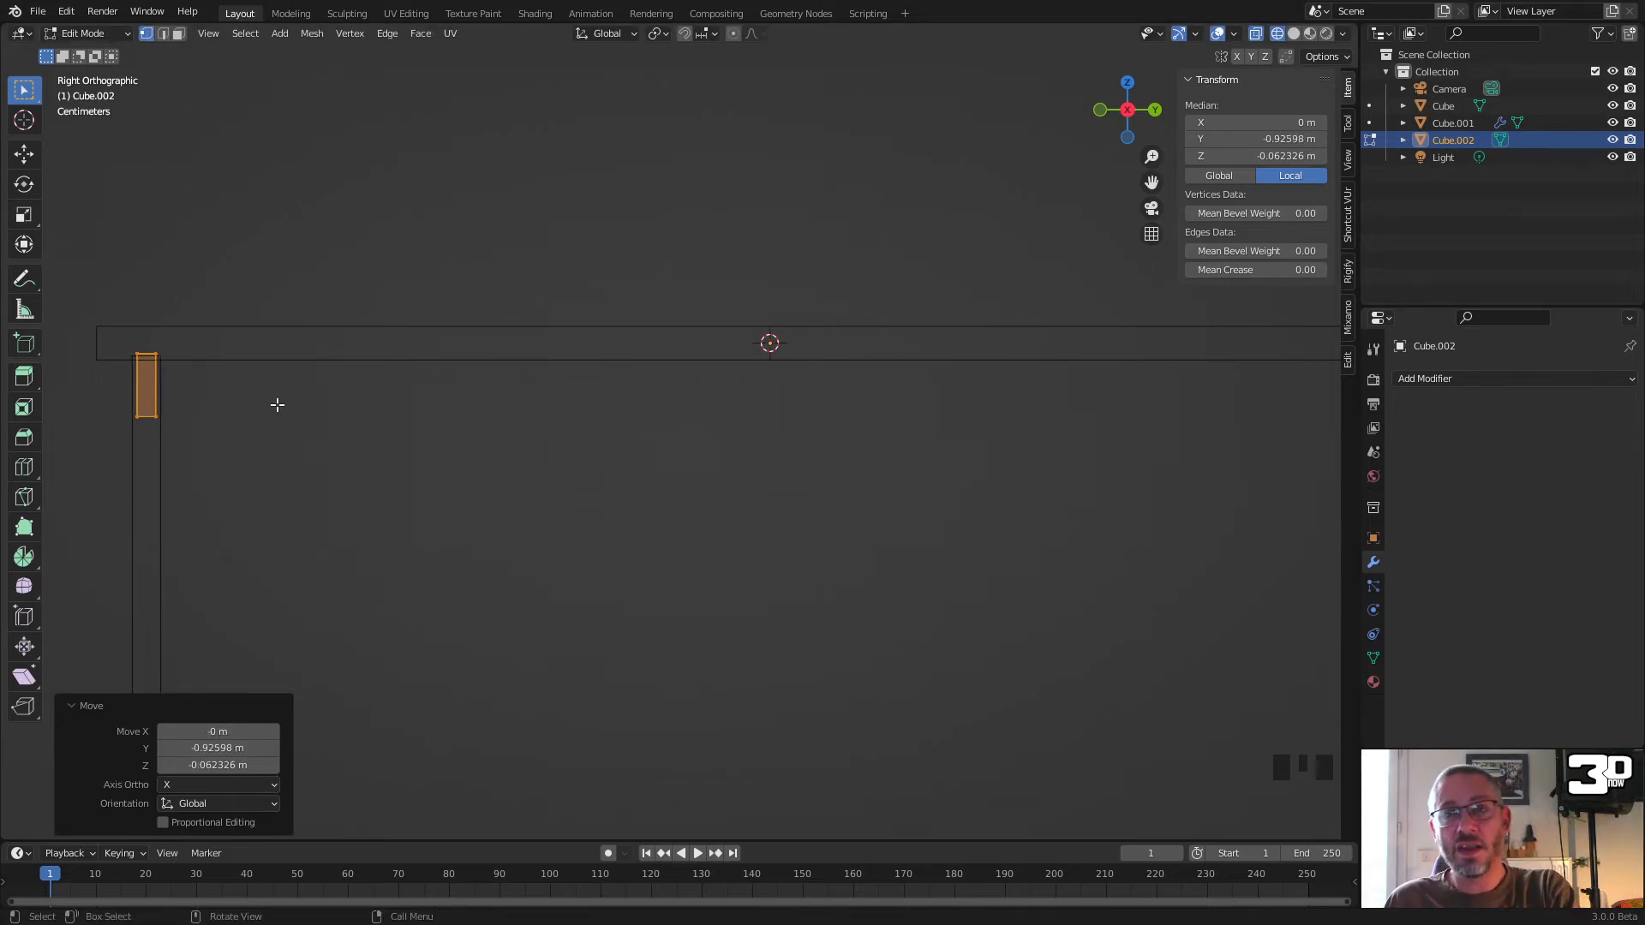
key(KP_Decimal)
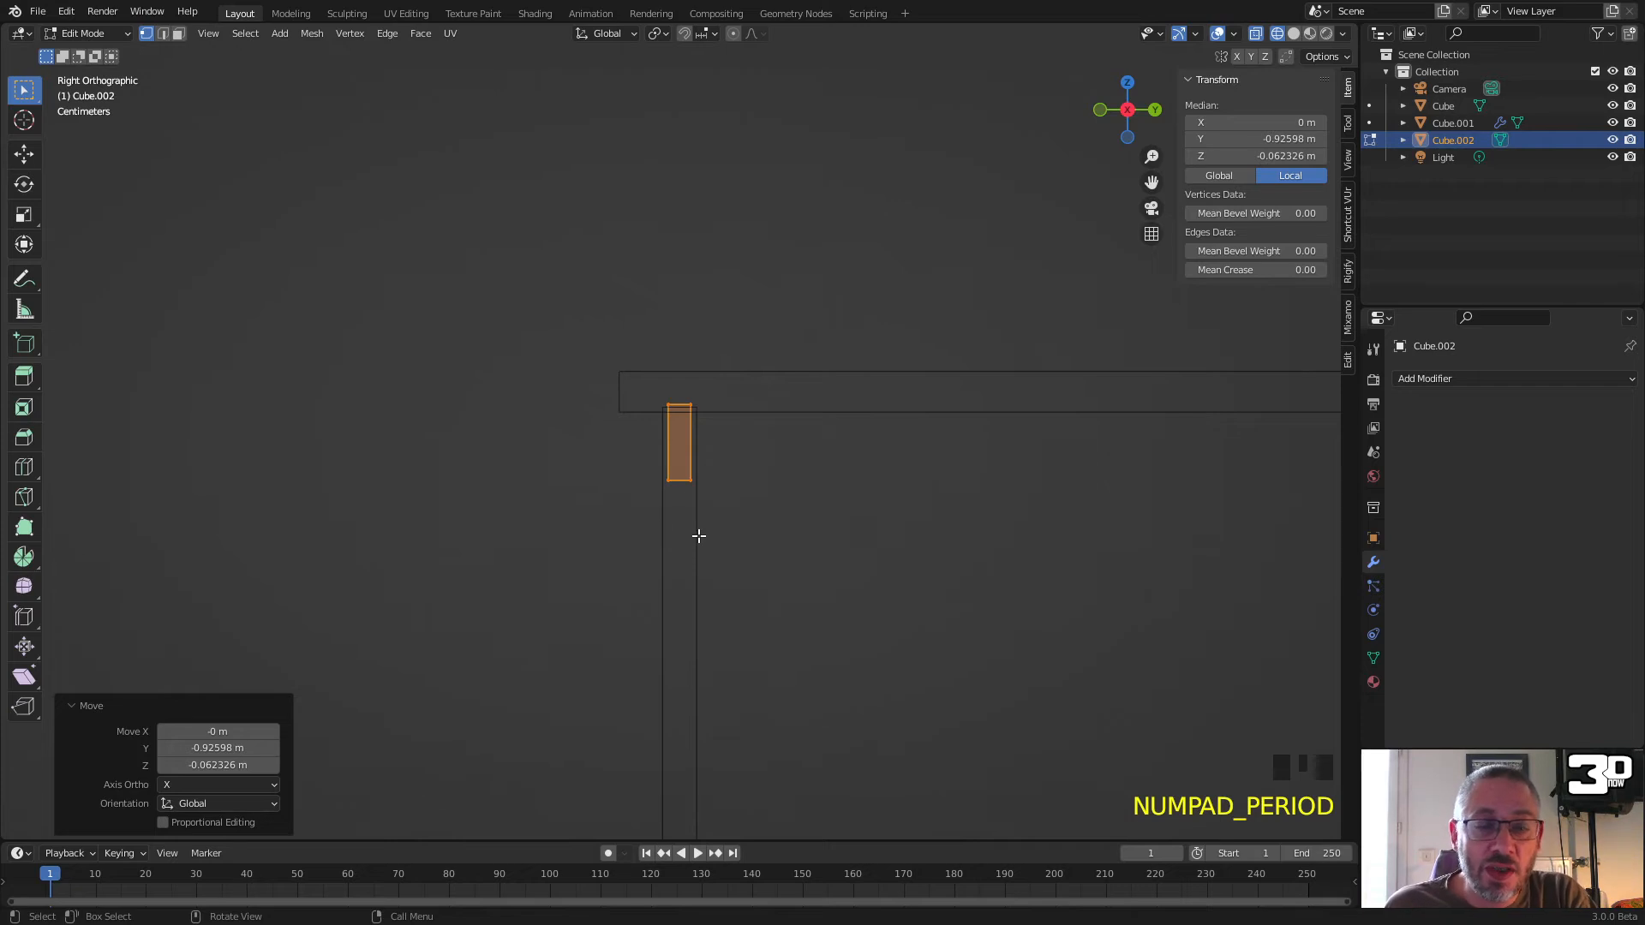
click(207, 34)
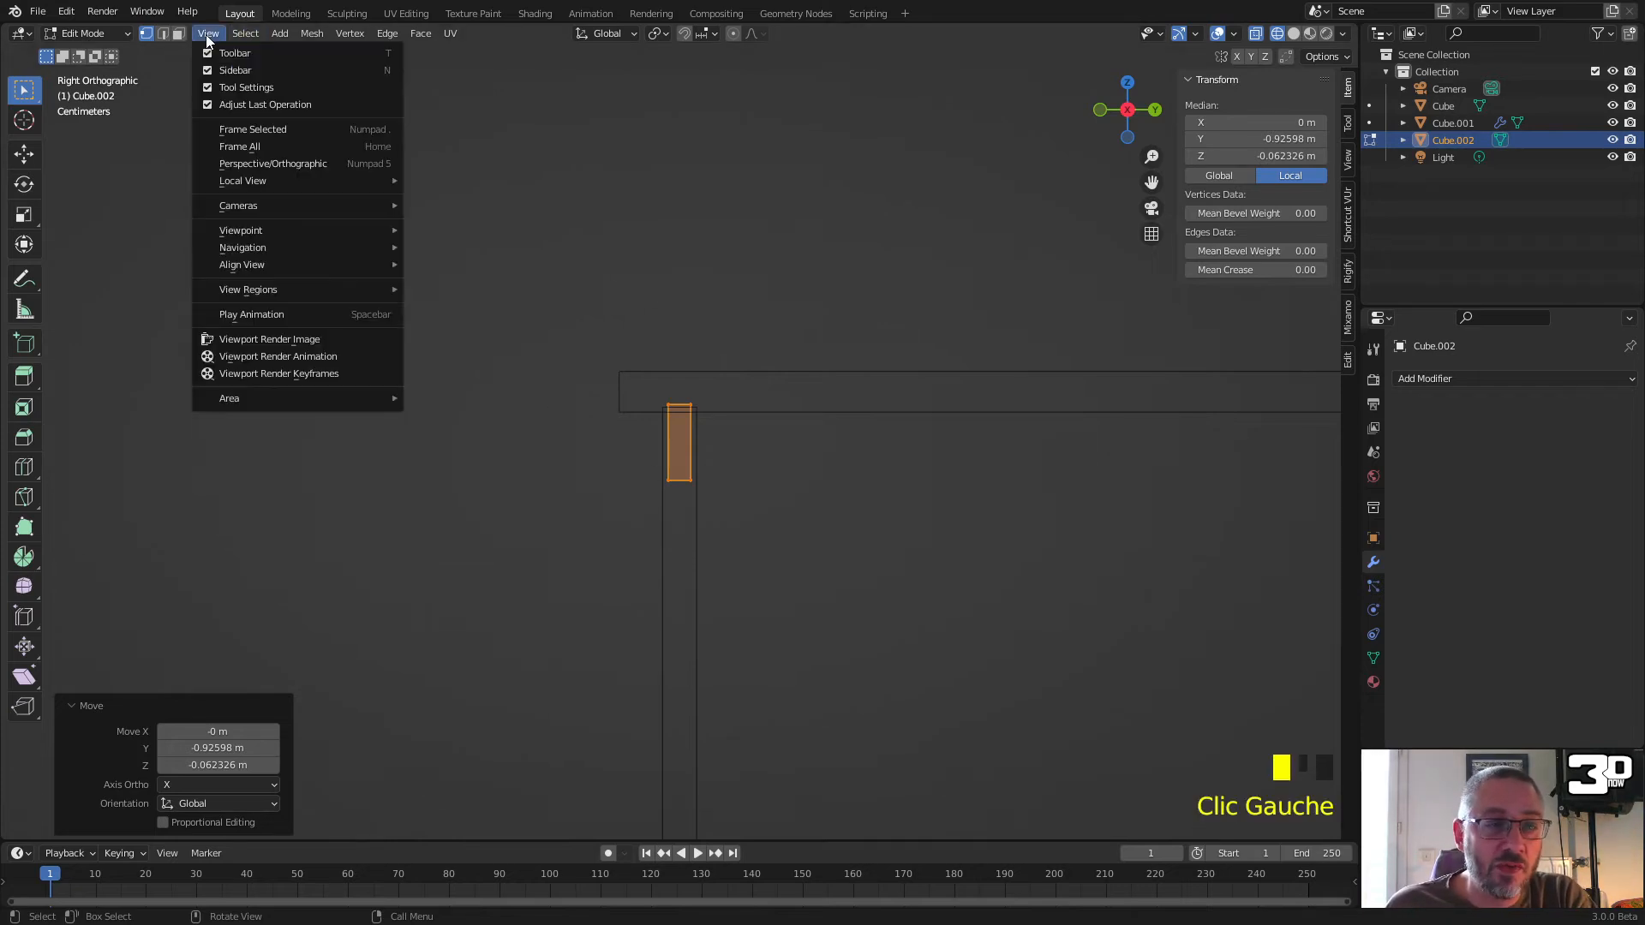
click(305, 129)
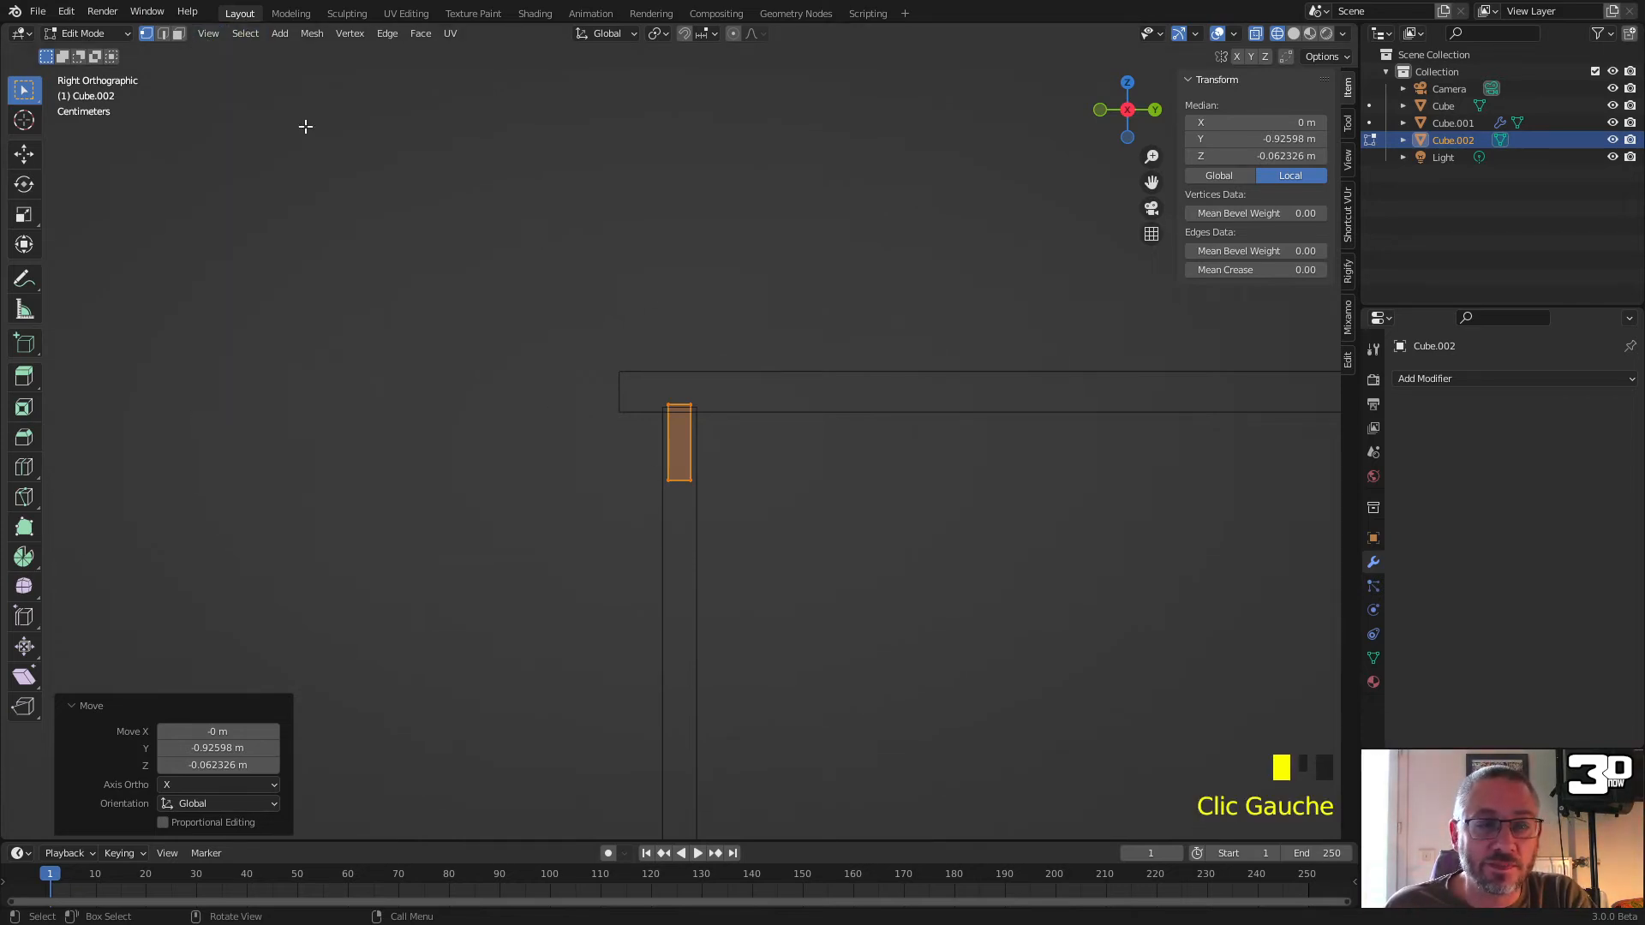
scroll(691, 429, up, 9)
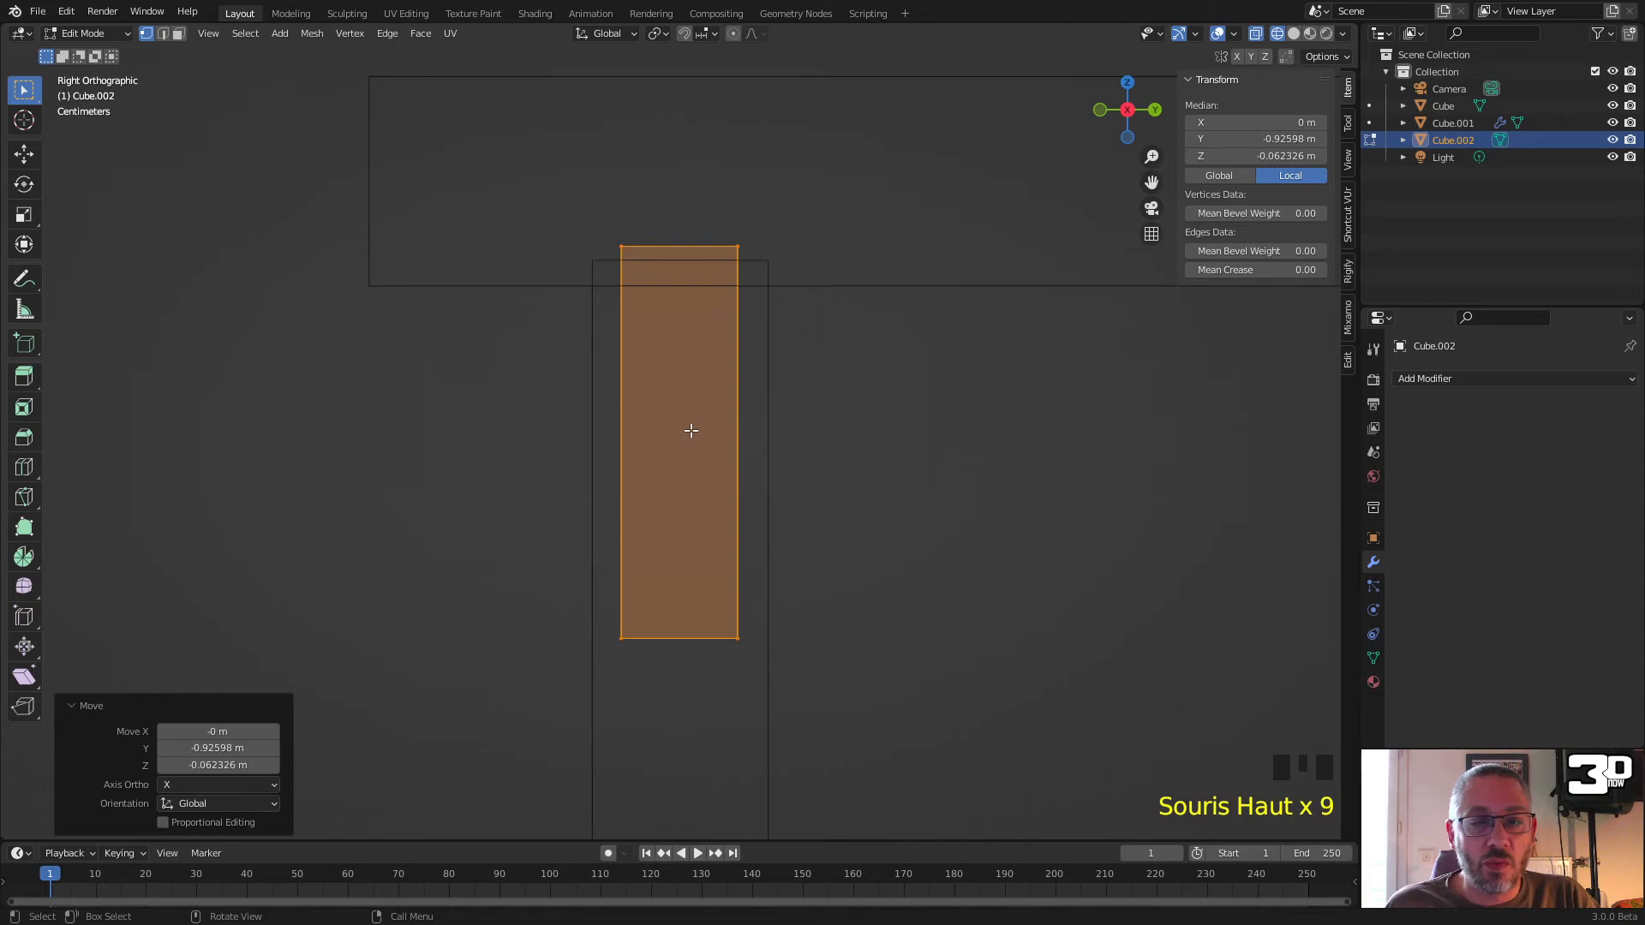
key(g)
click(722, 495)
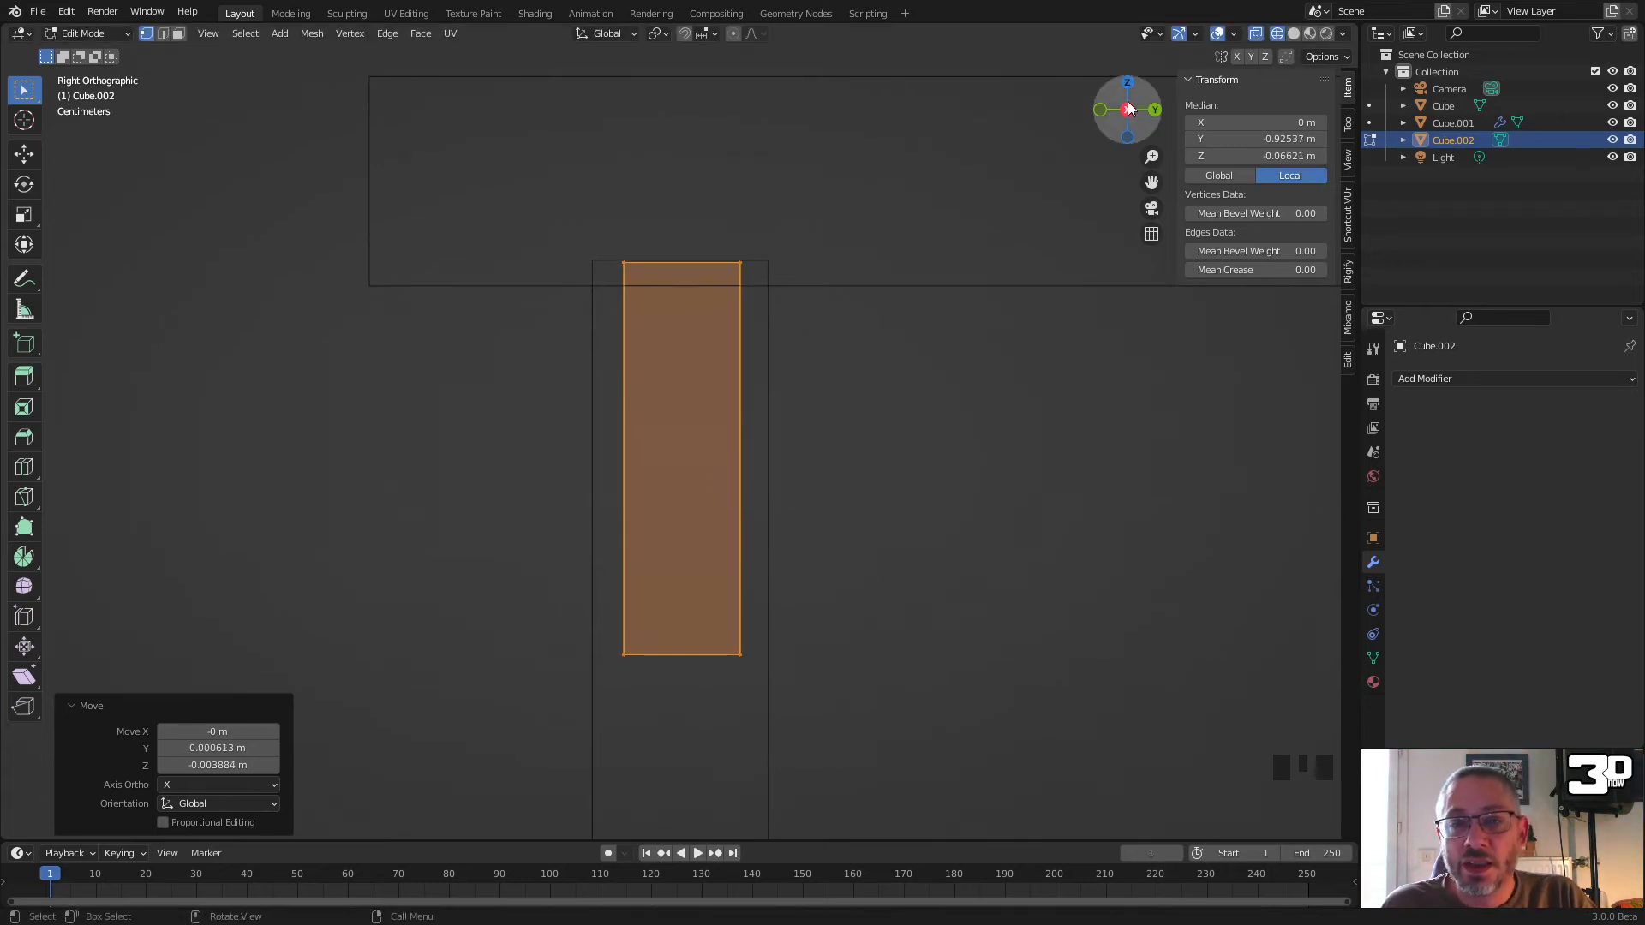
Step: In front orthographic view, scale the crosspiece mesh along X by about 1.177 so its ends reach into both legs
click(1101, 113)
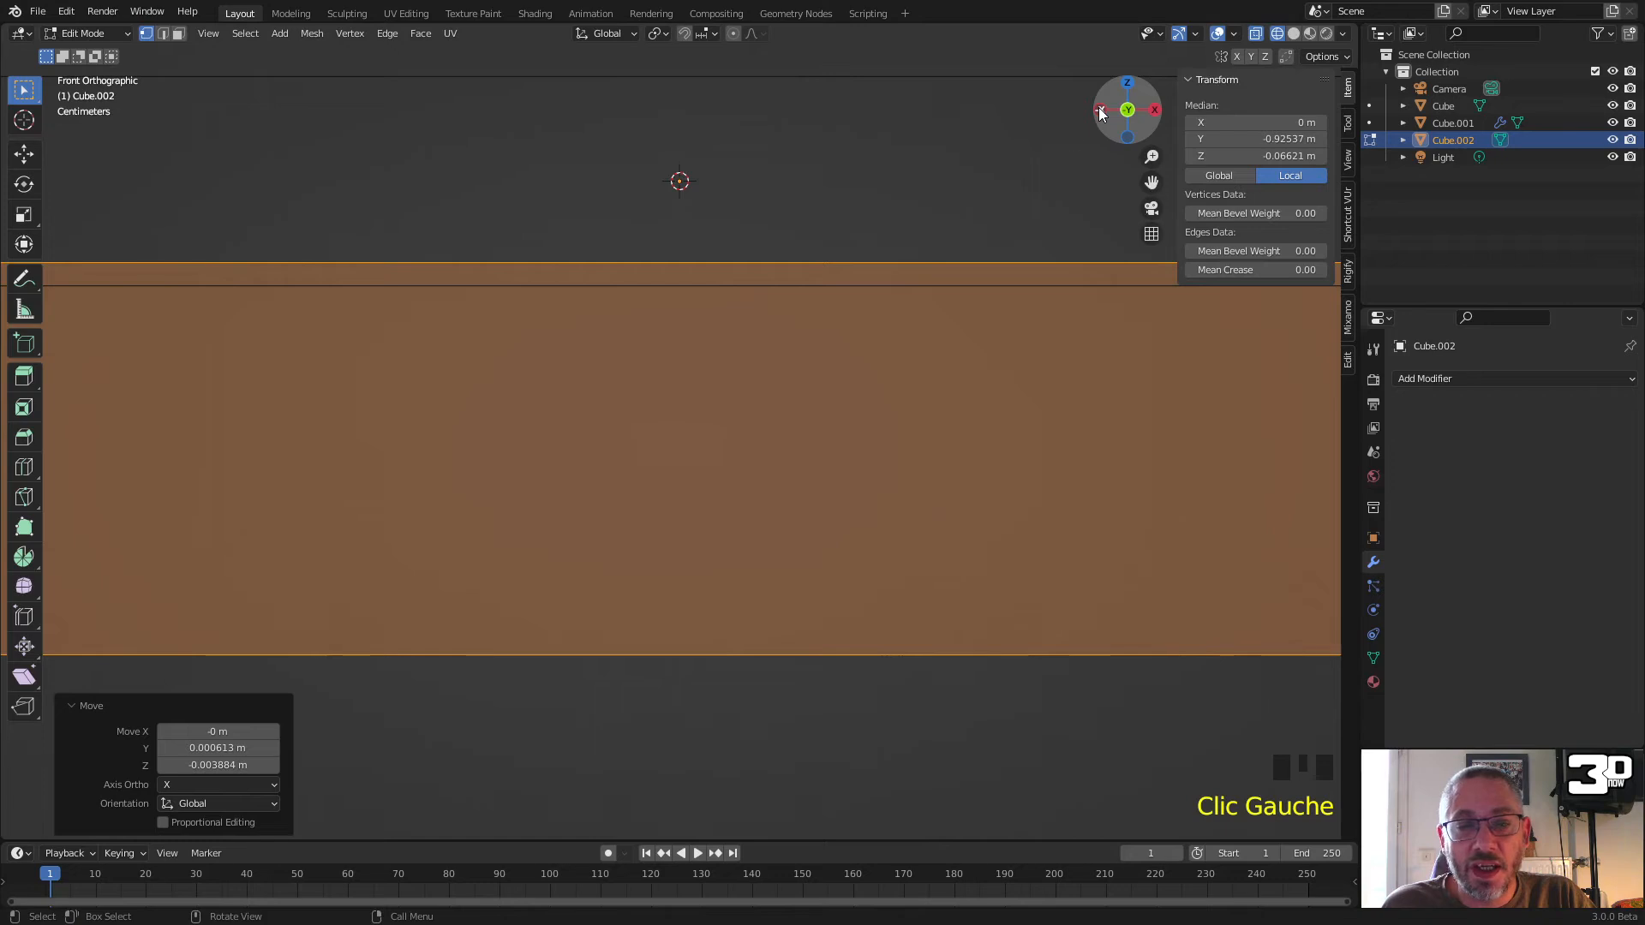
scroll(658, 406, down, 6)
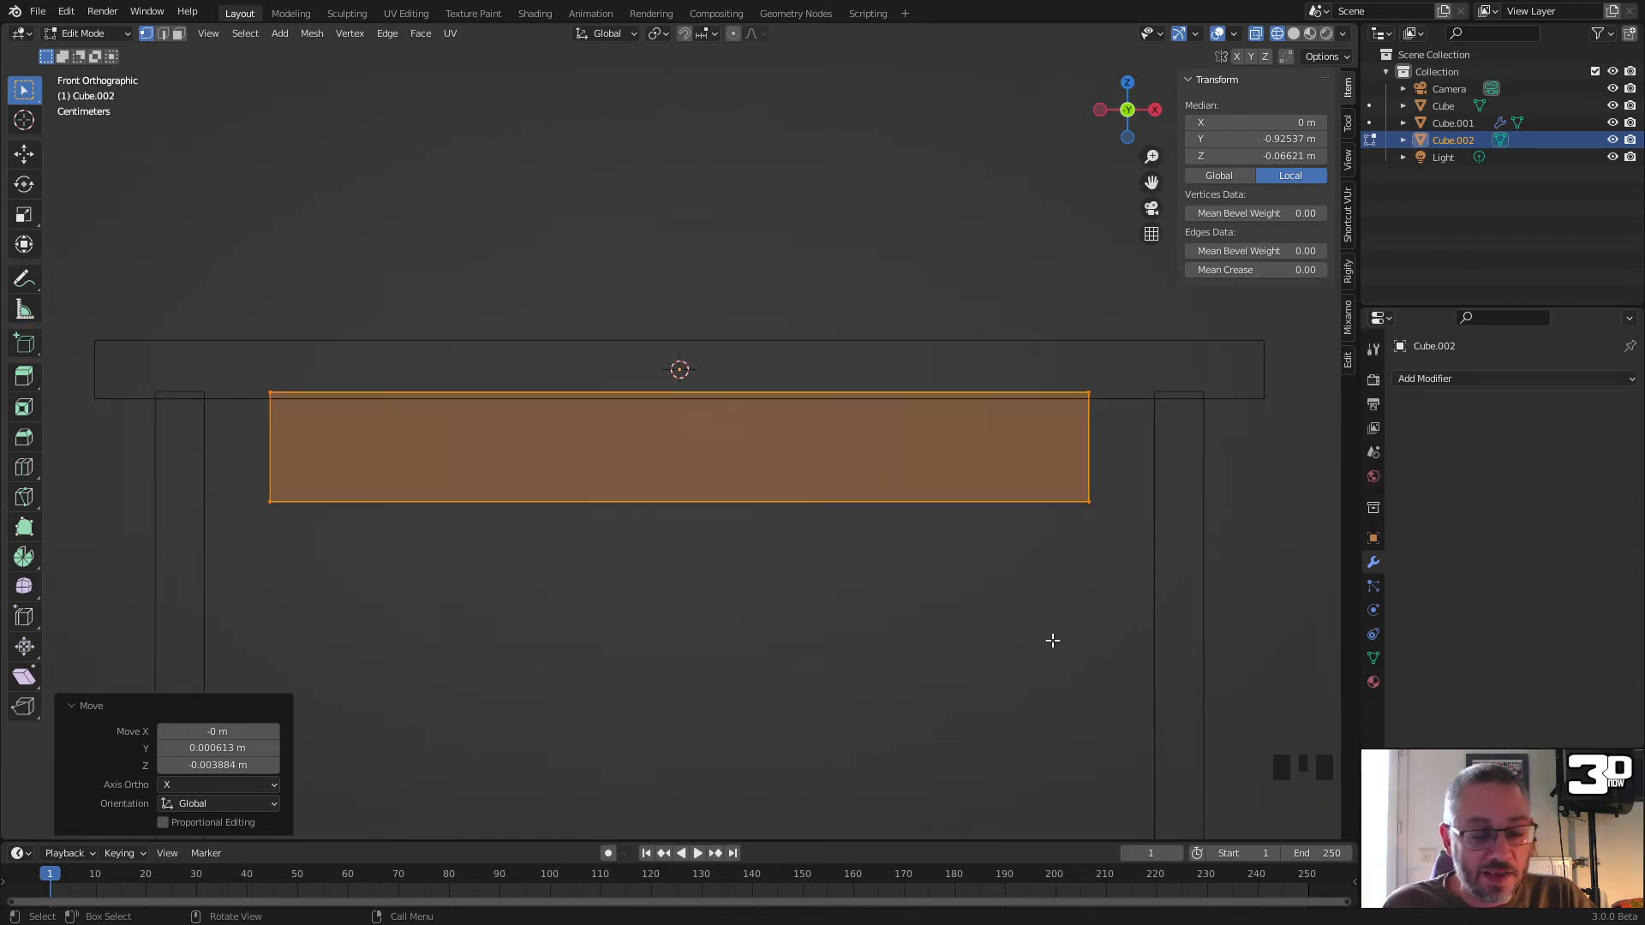
key(s)
key(x)
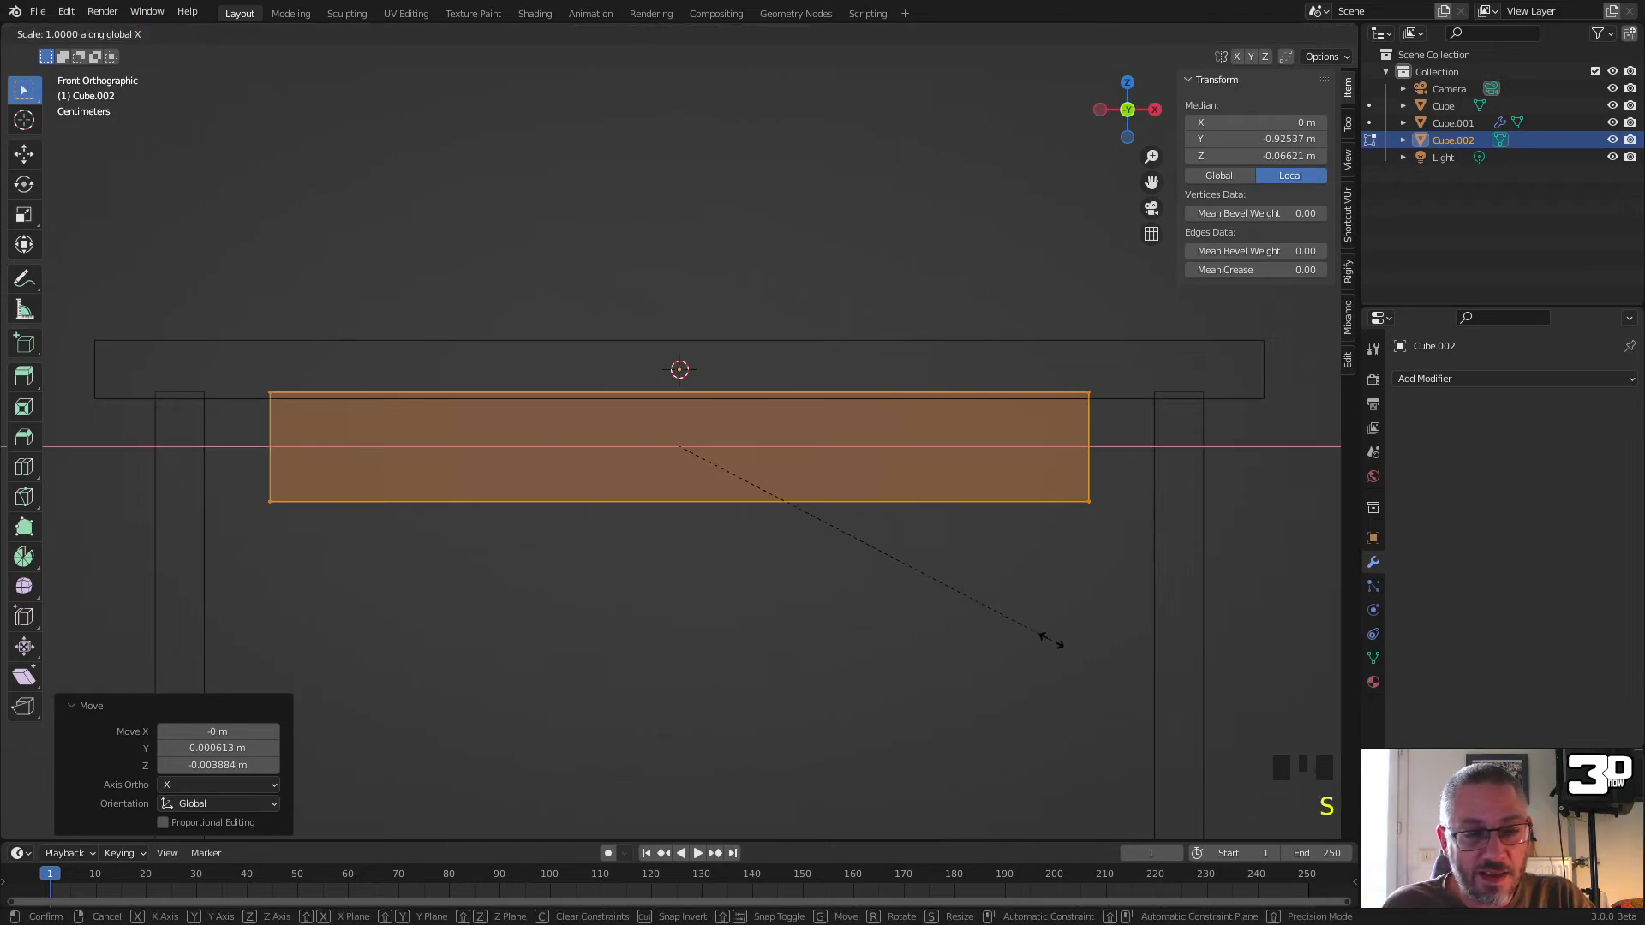
click(1113, 677)
Step: Add a Mirror modifier to the crosspiece with only the Y axis enabled and return to solid shading
scroll(720, 512, down, 4)
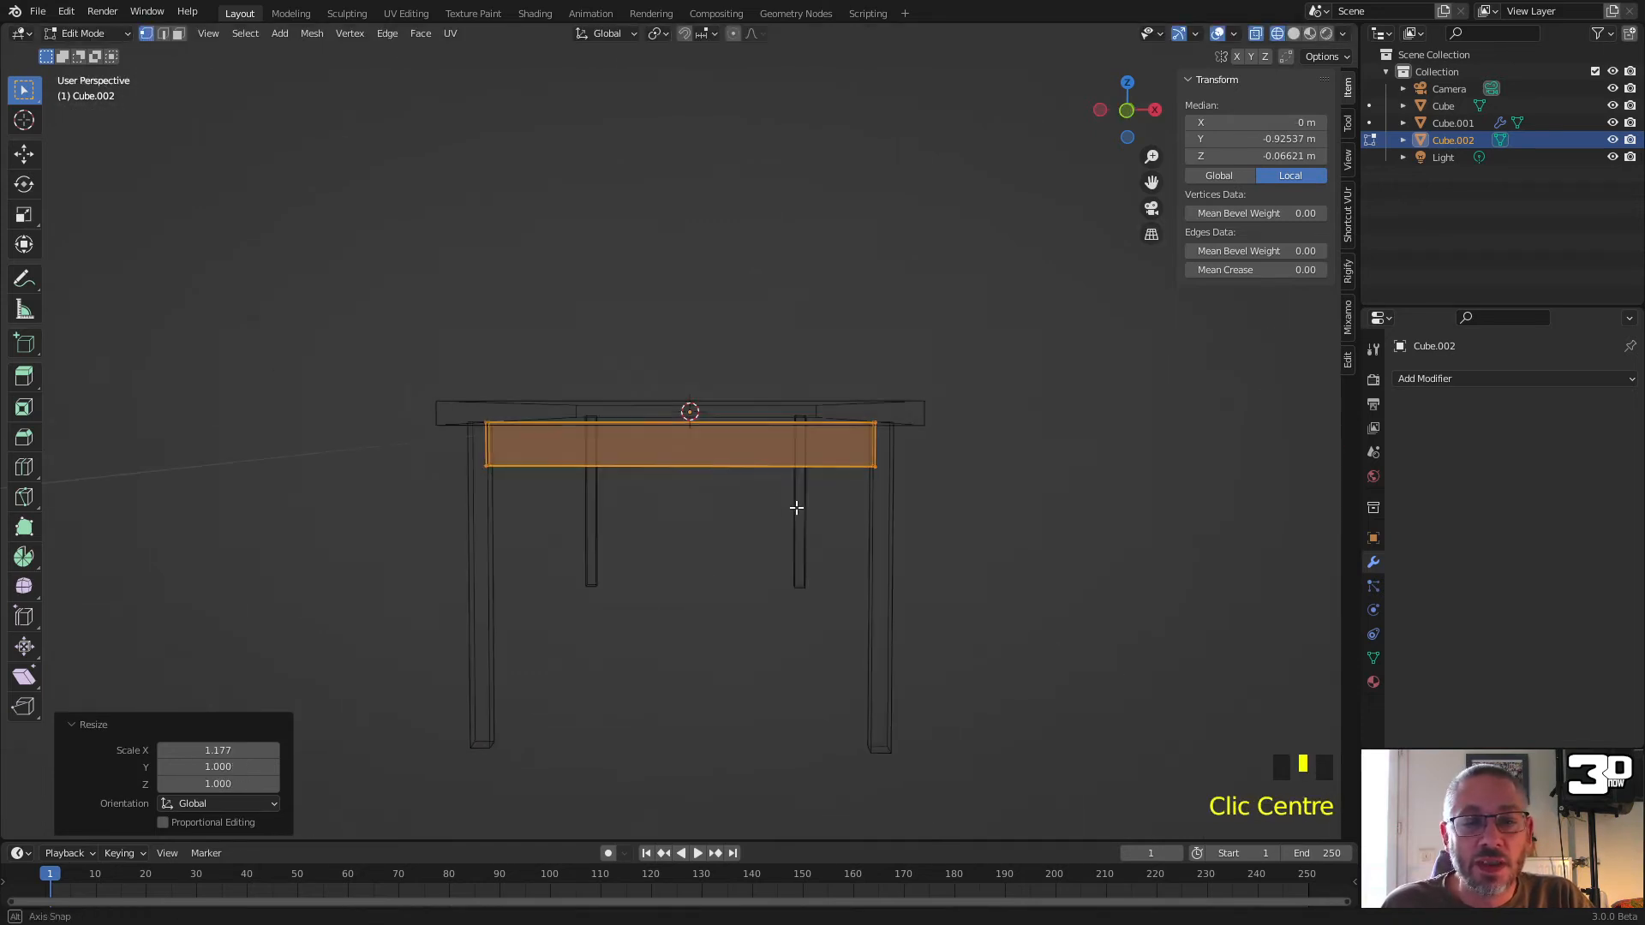
middle_drag(797, 506, 687, 555)
click(1463, 377)
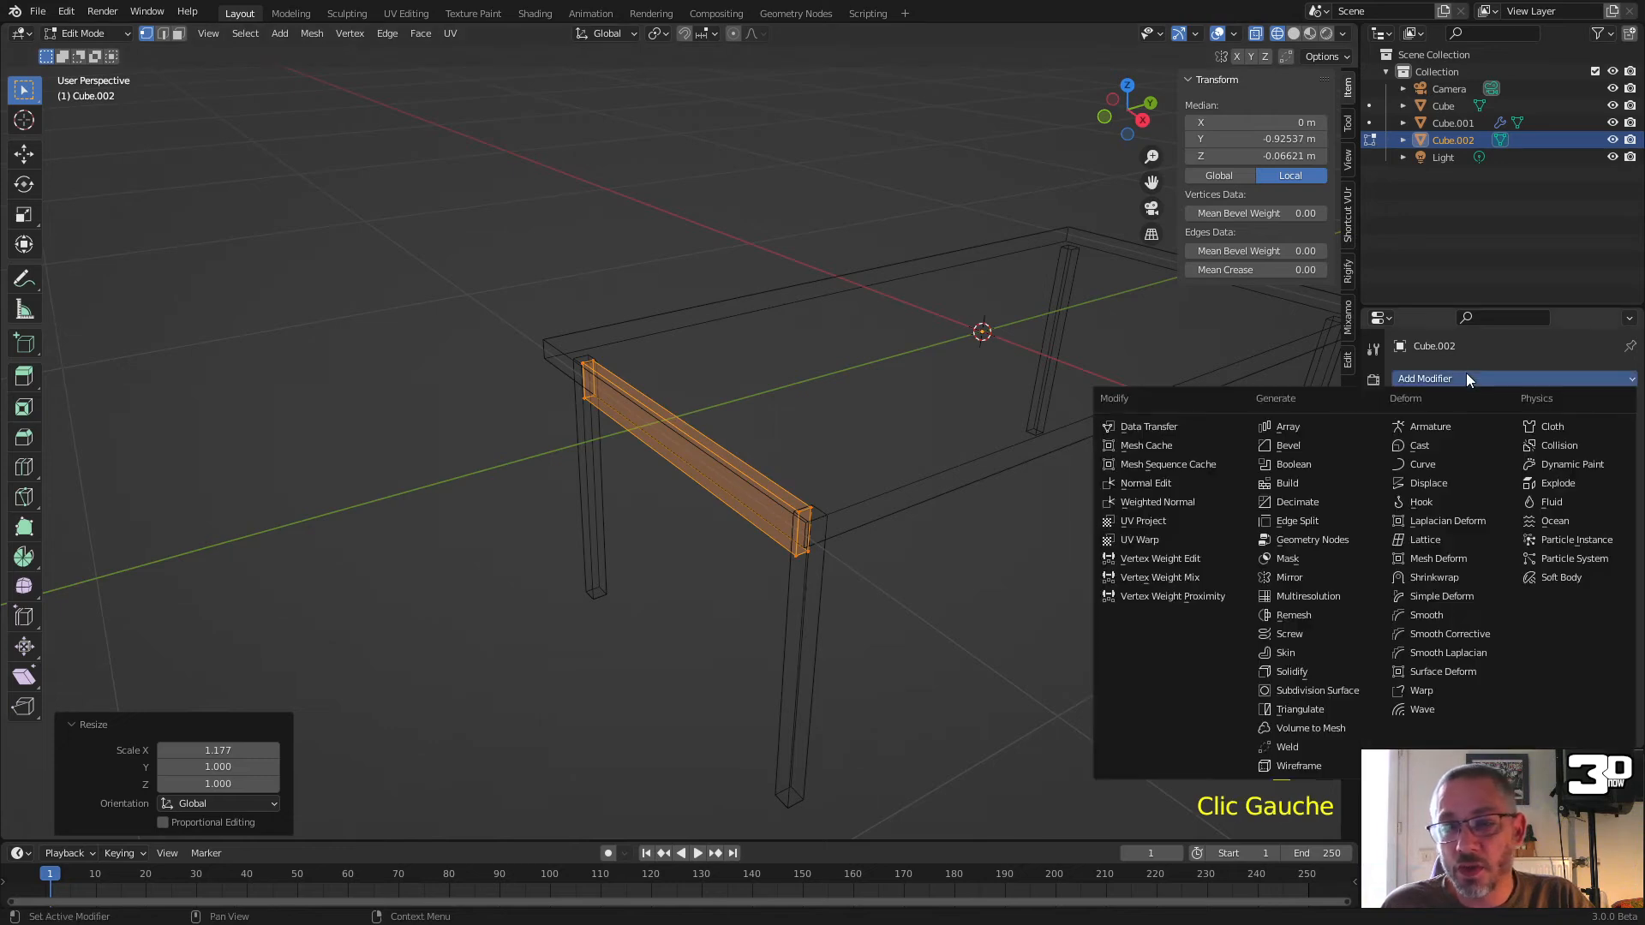
click(1316, 574)
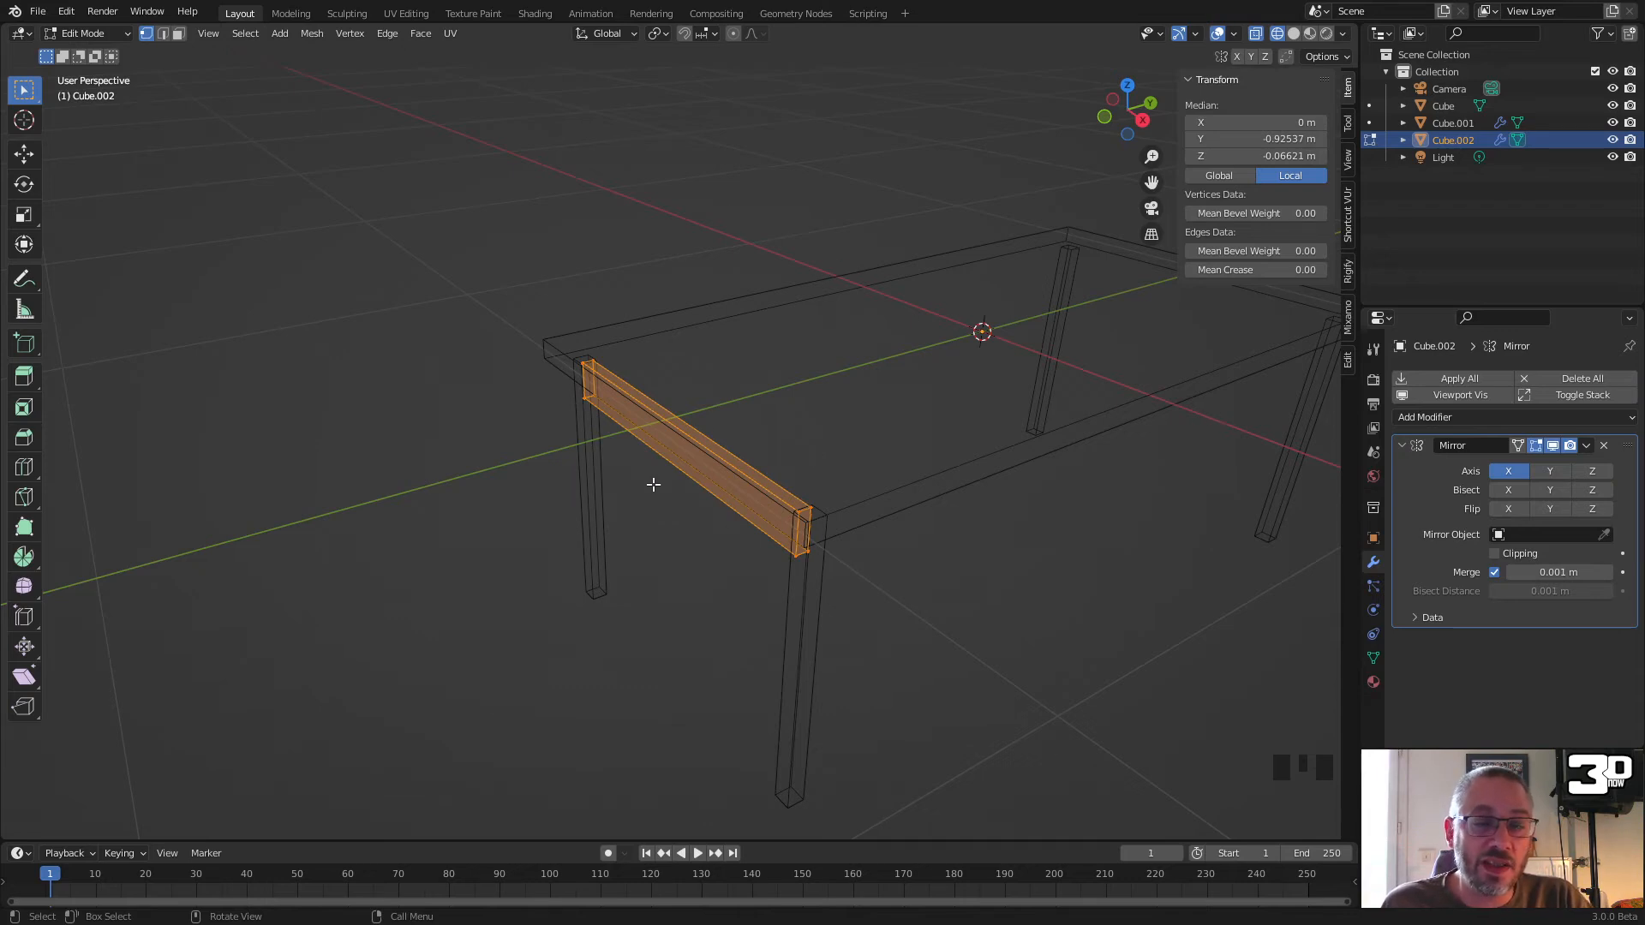
click(1546, 471)
click(1506, 472)
mouse_move(1140, 514)
middle_down()
mouse_move(1062, 510)
mouse_move(888, 448)
mouse_move(817, 459)
mouse_move(903, 433)
mouse_move(683, 444)
mouse_move(901, 461)
middle_up()
key(shift+z)
scroll(763, 484, down, 3)
mouse_move(763, 485)
middle_down()
mouse_move(742, 543)
mouse_move(779, 522)
mouse_move(754, 514)
middle_up()
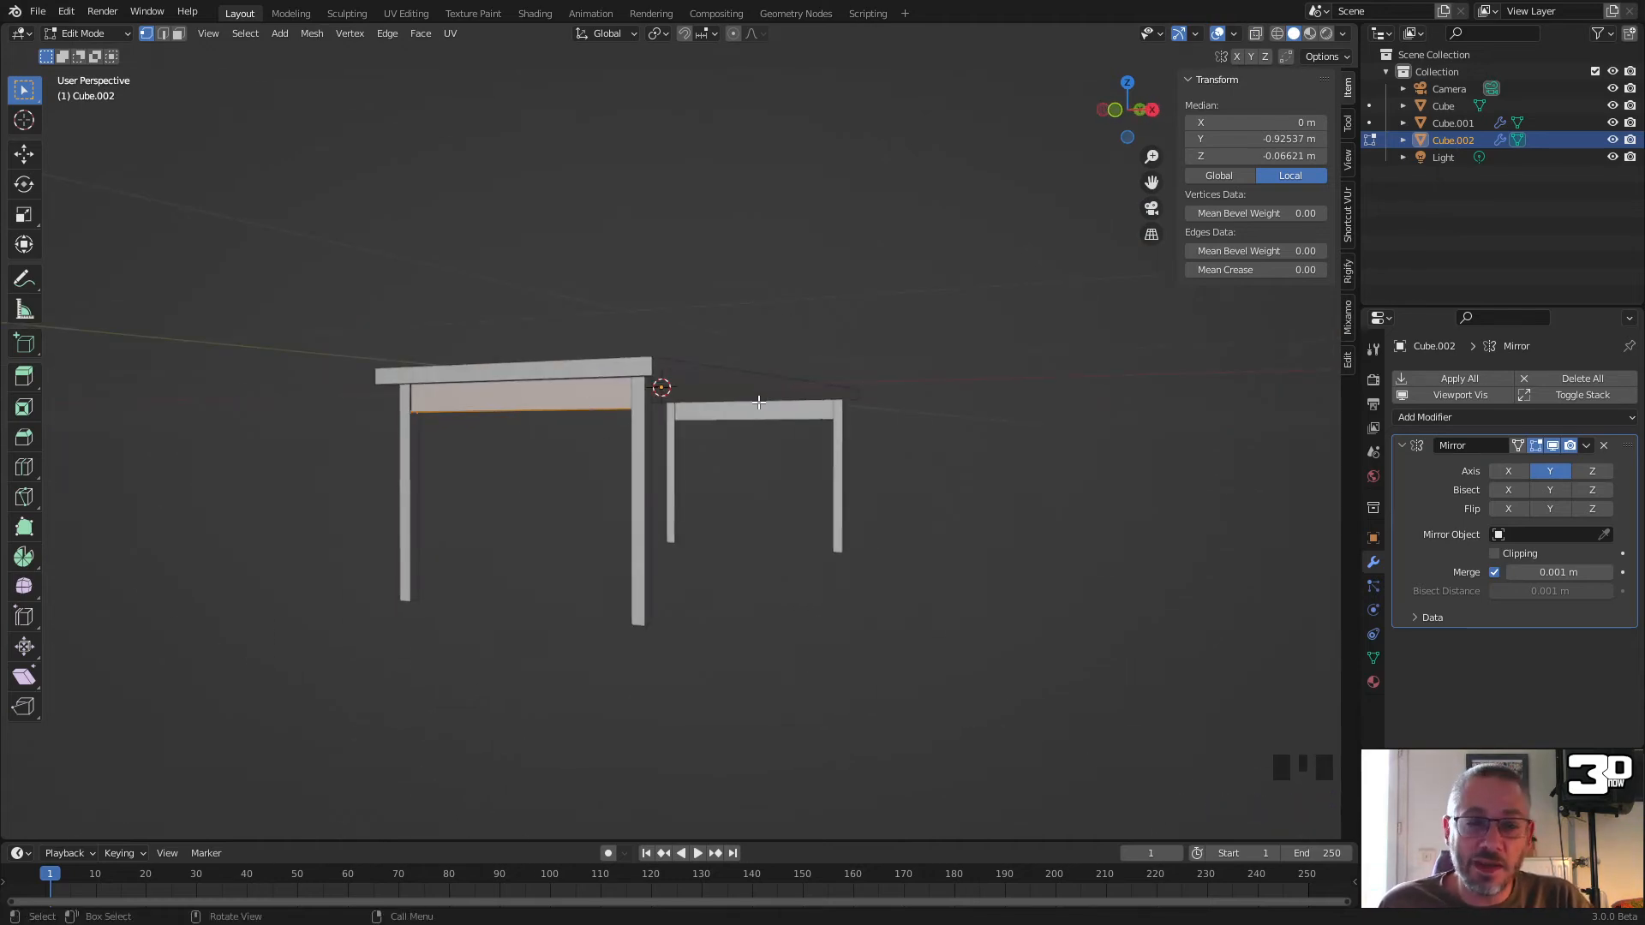
Step: In Object Mode, copy and paste the mirrored crosspiece in place and select the copy, Cube.003
key(Tab)
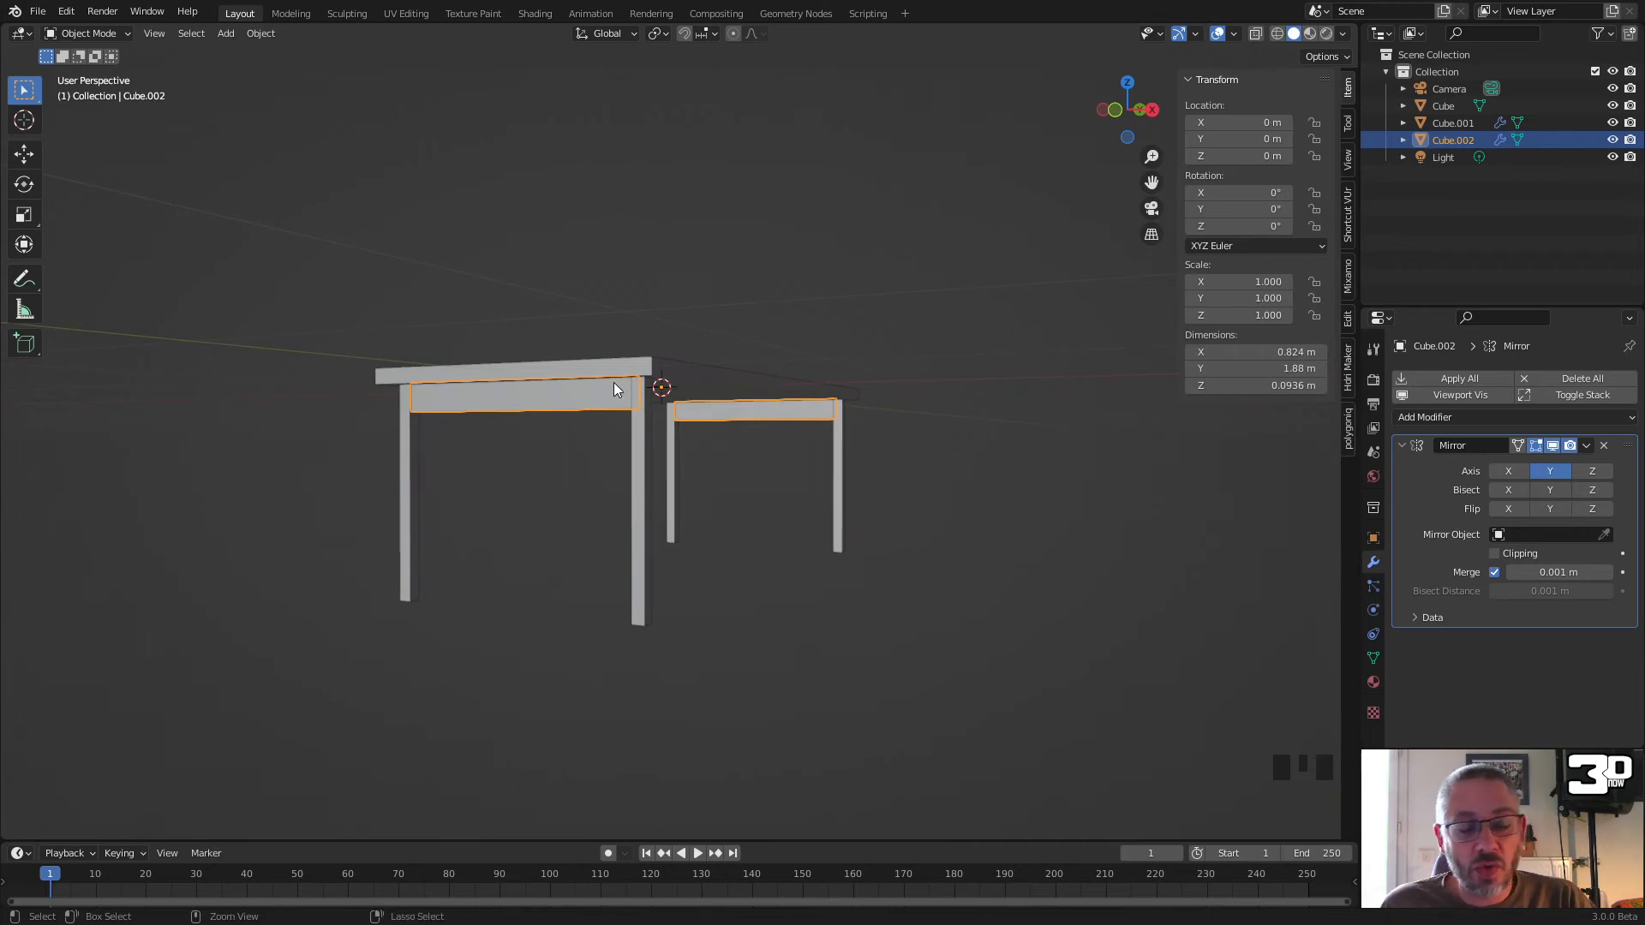
key(ctrl+c)
key(ctrl+v)
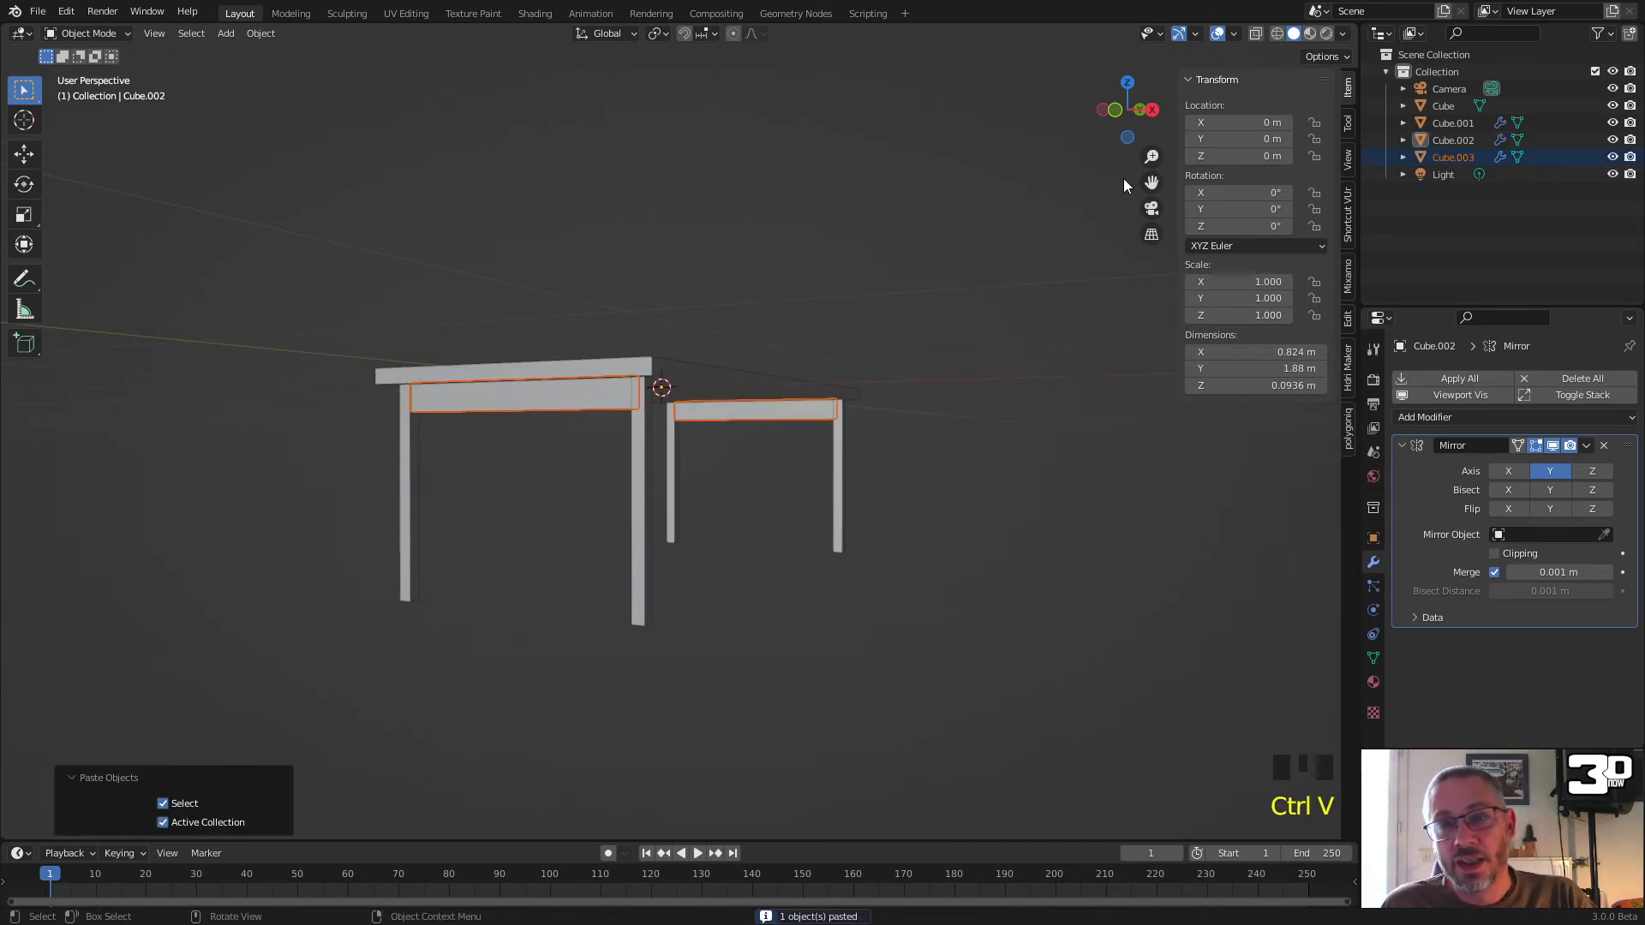
click(1421, 158)
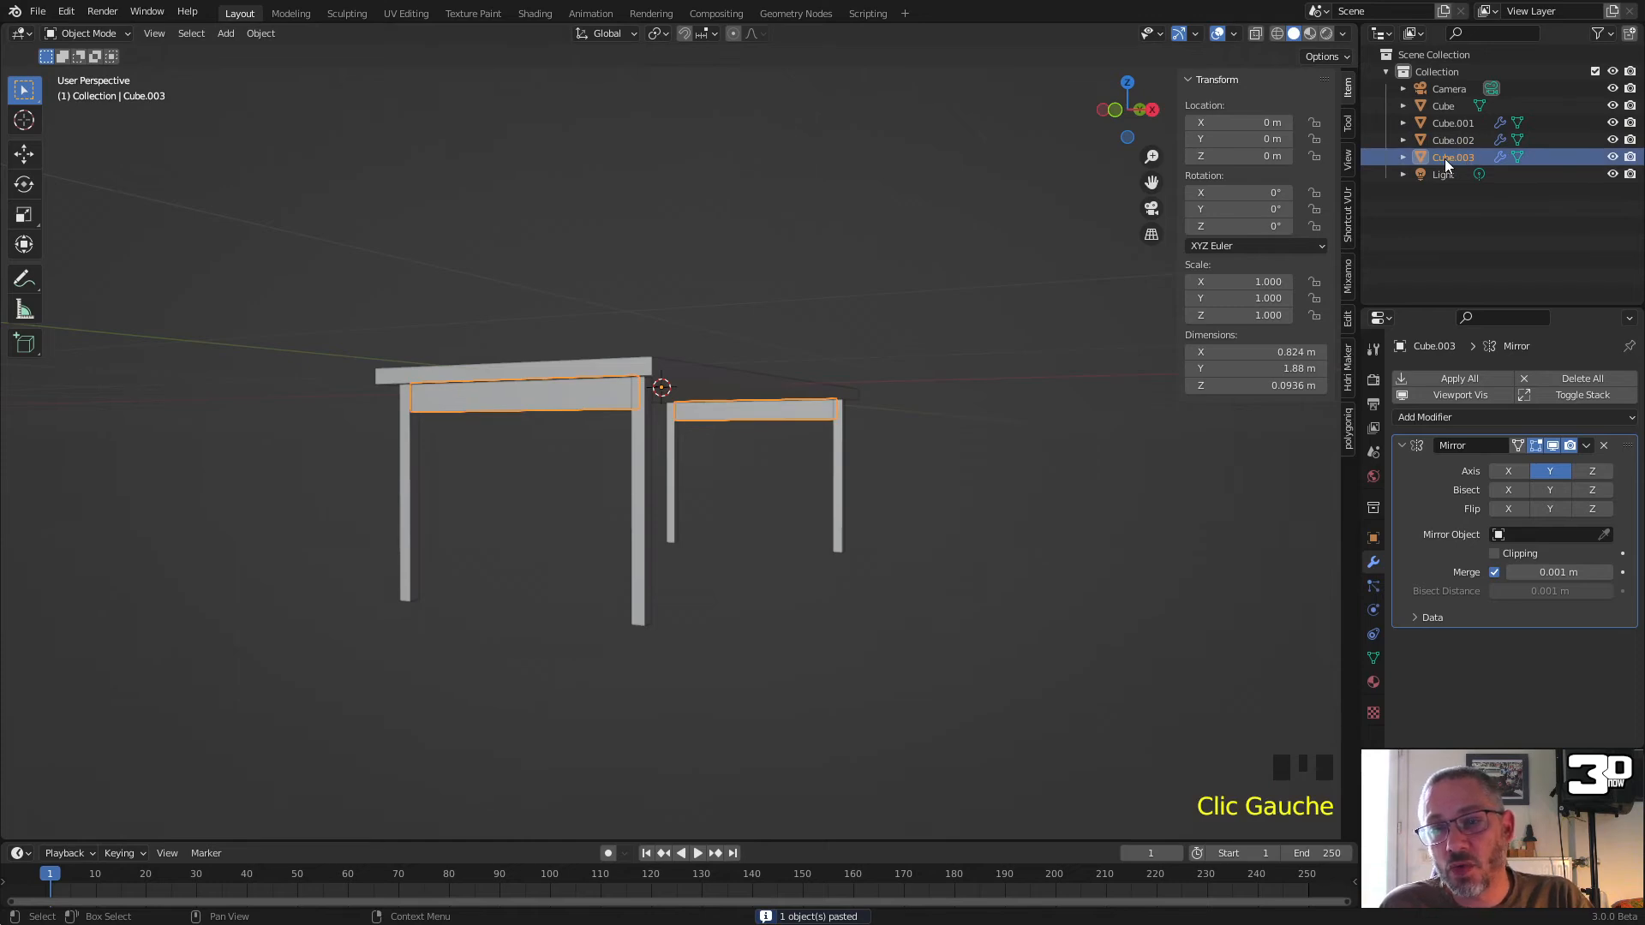
Step: Rename the legs object Cube.001 as Plateau
triple_click(1450, 123)
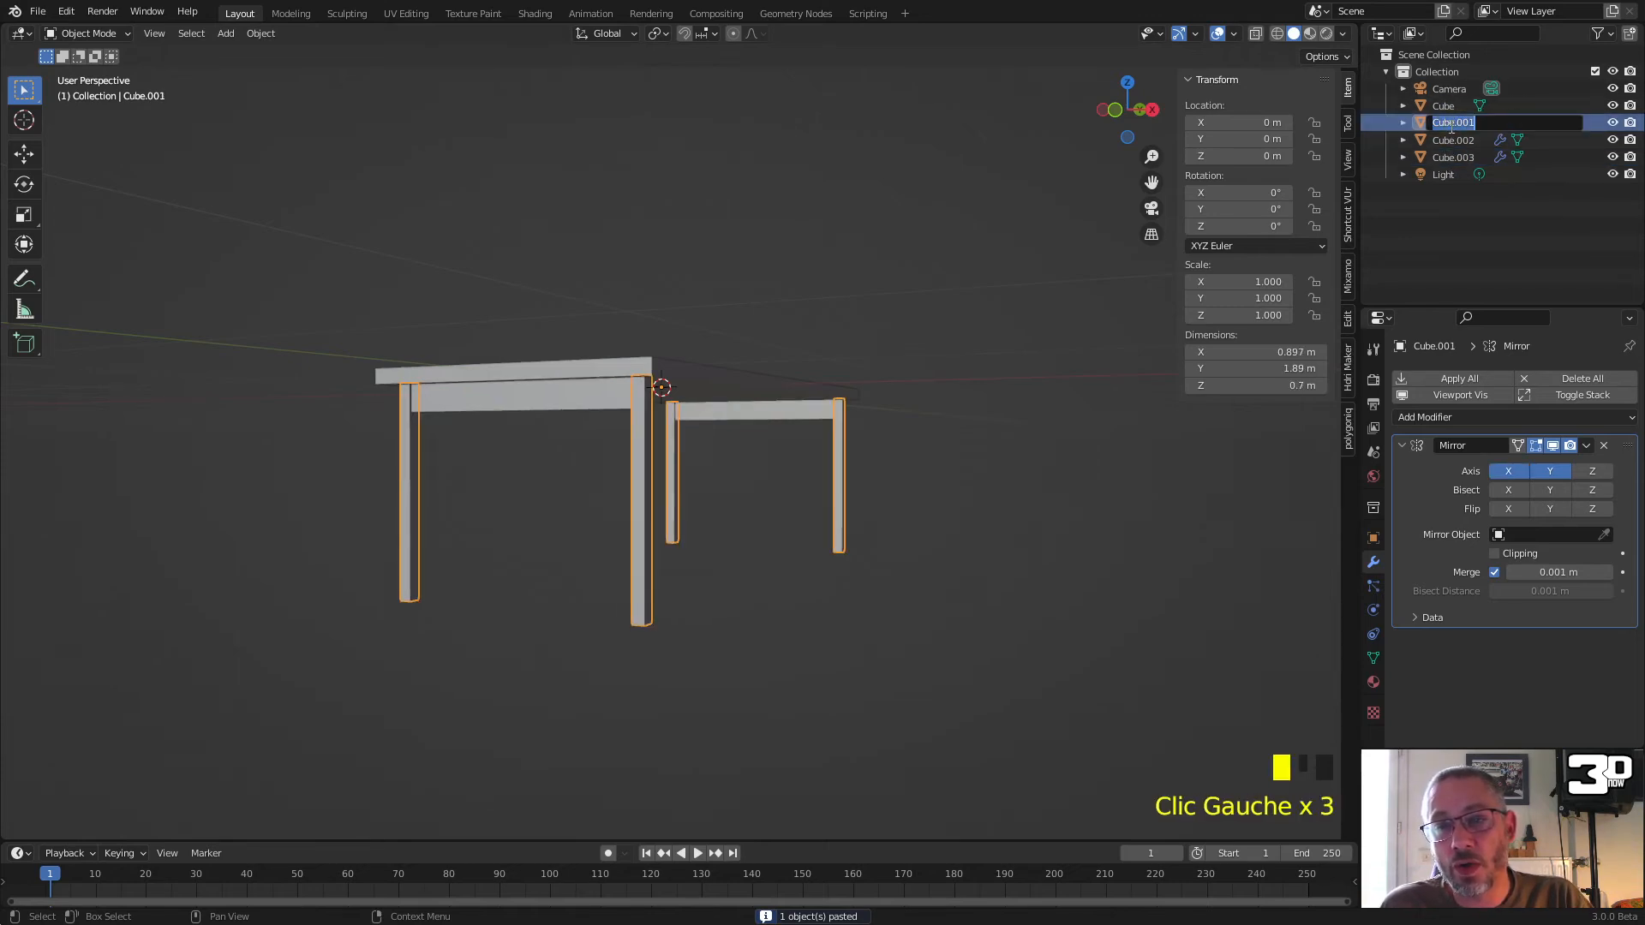
text(Plat)
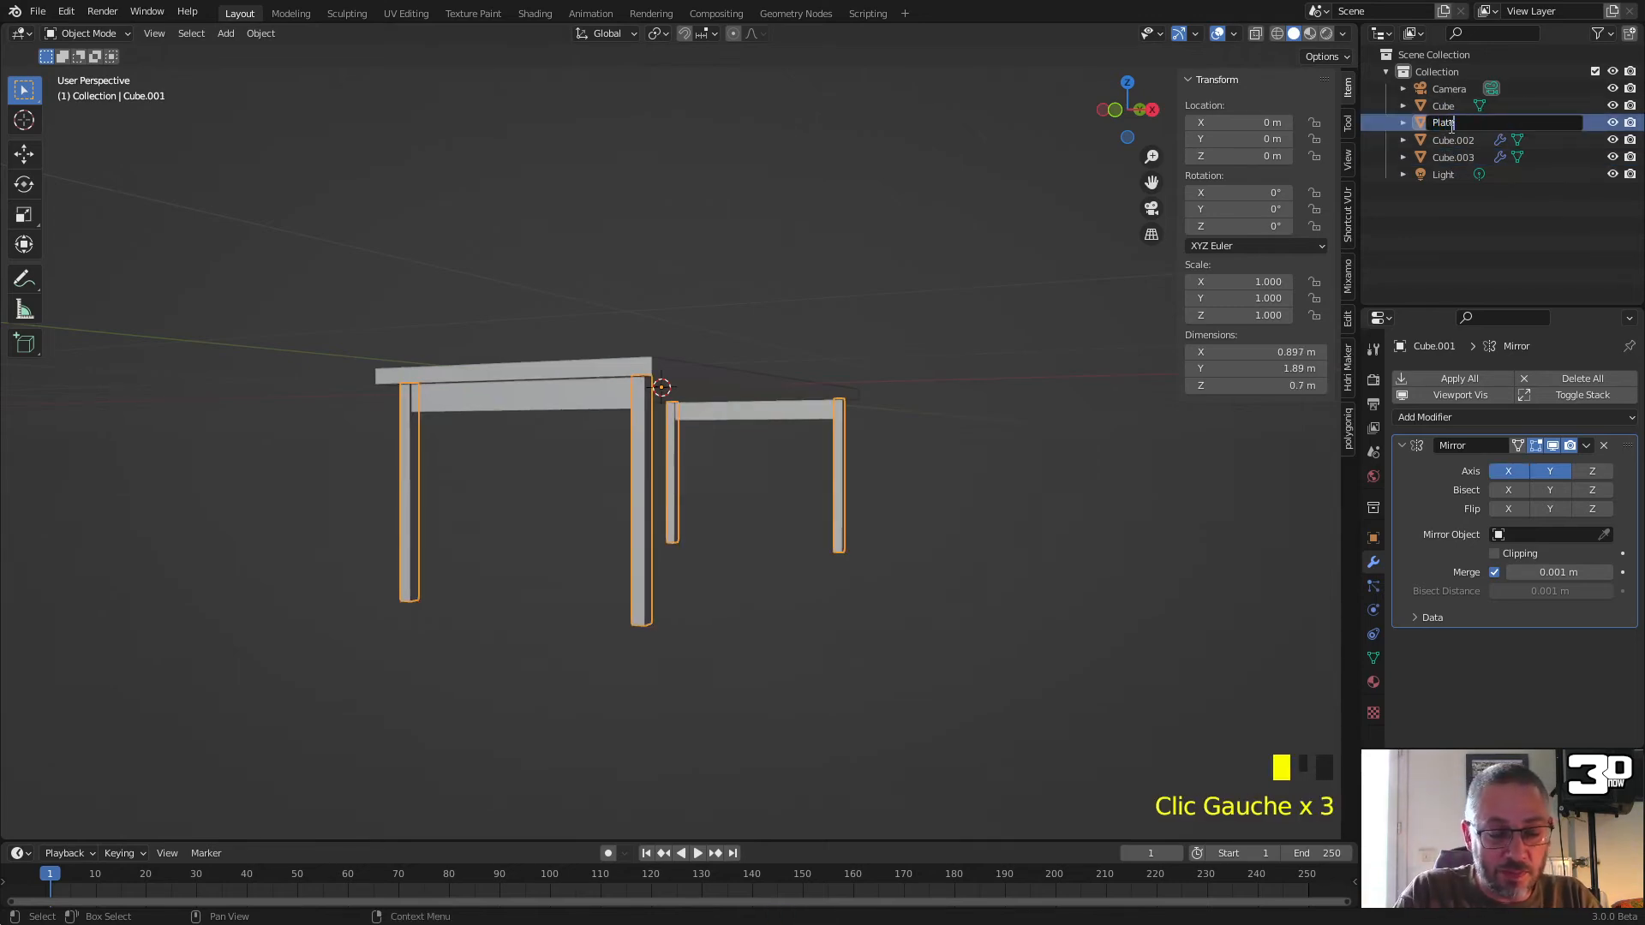
text(eau)
key(Return)
Step: Rename the original crosspiece Cube.002 as Renf1 and its copy Cube.003 as Renf2
triple_click(1451, 124)
text(Re)
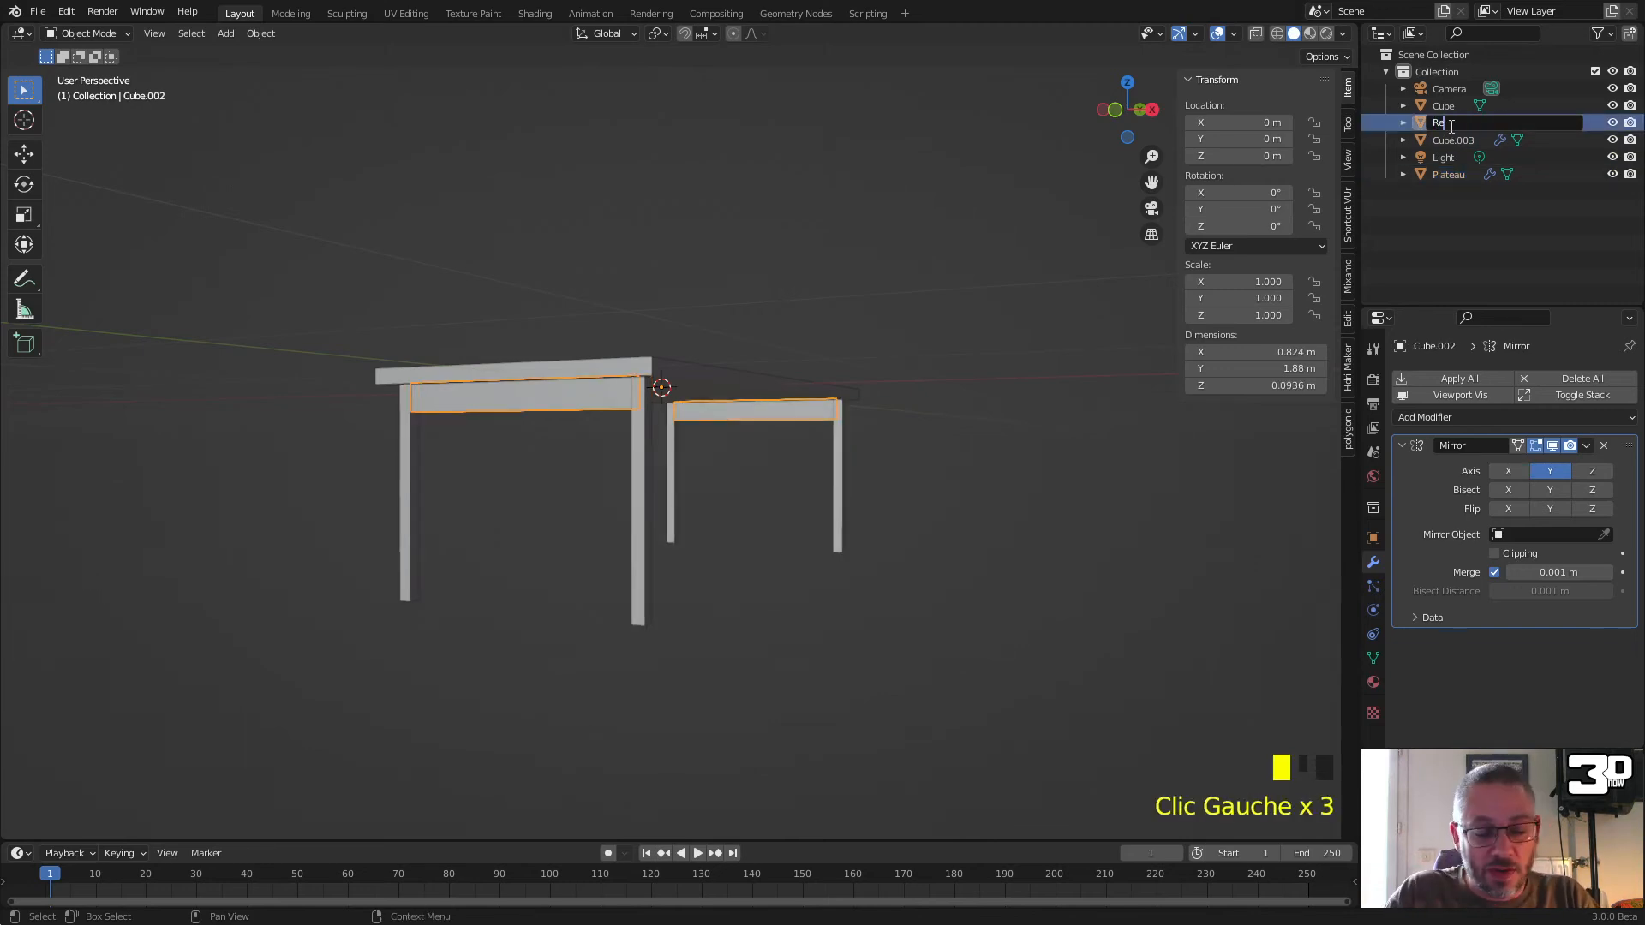
text(nf1)
key(Return)
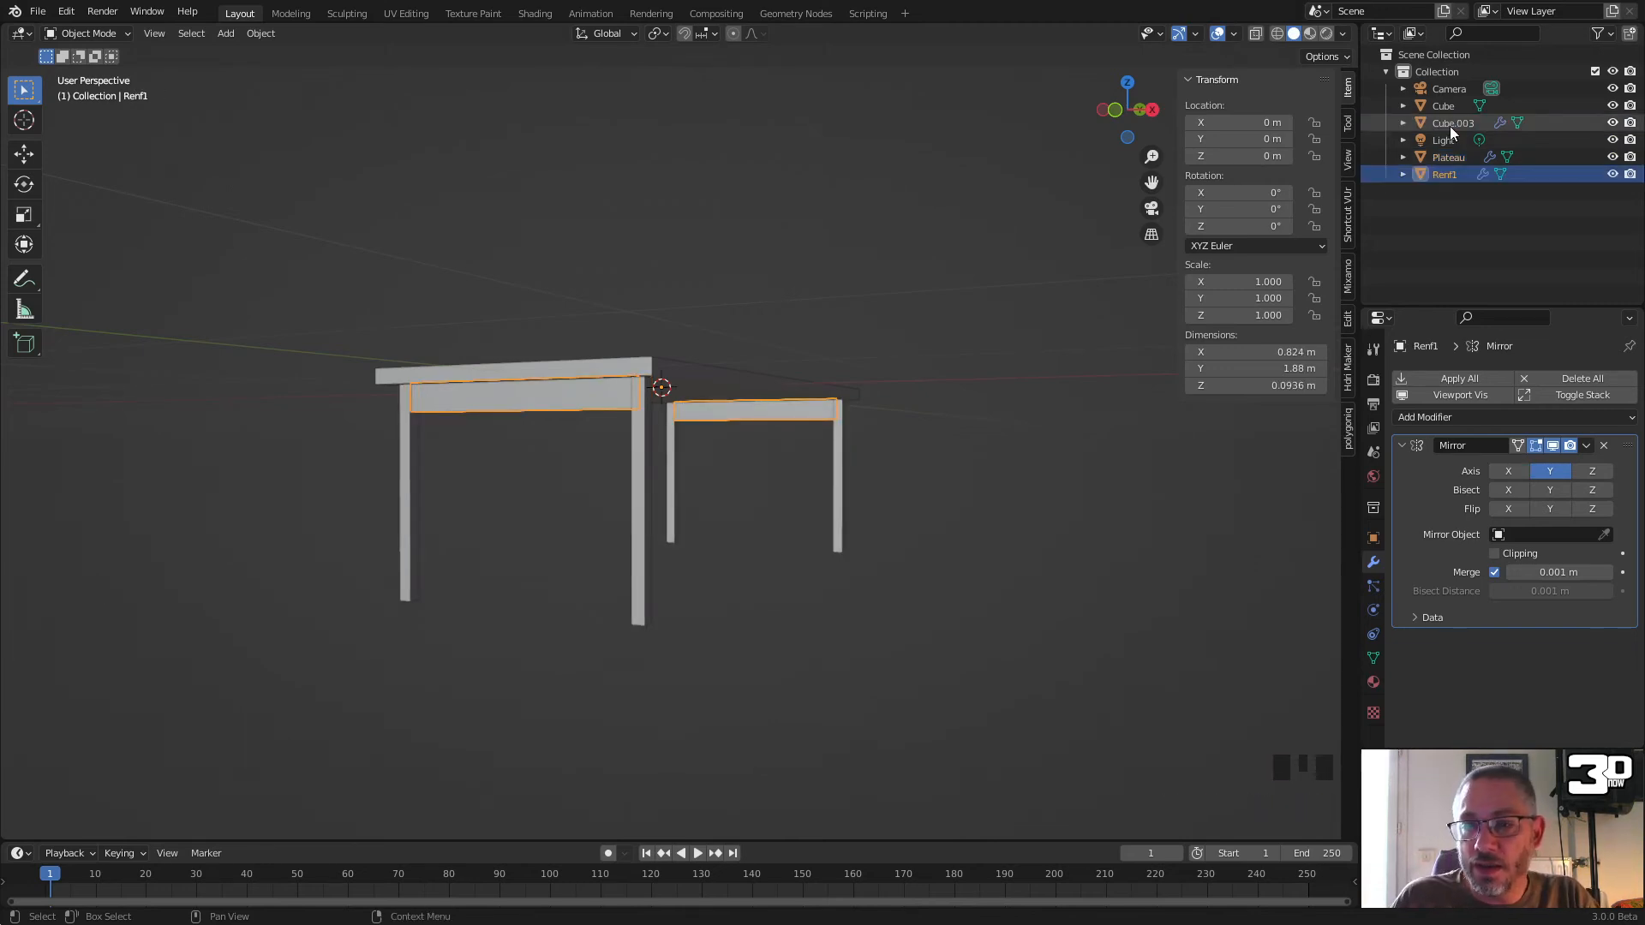
triple_click(1458, 125)
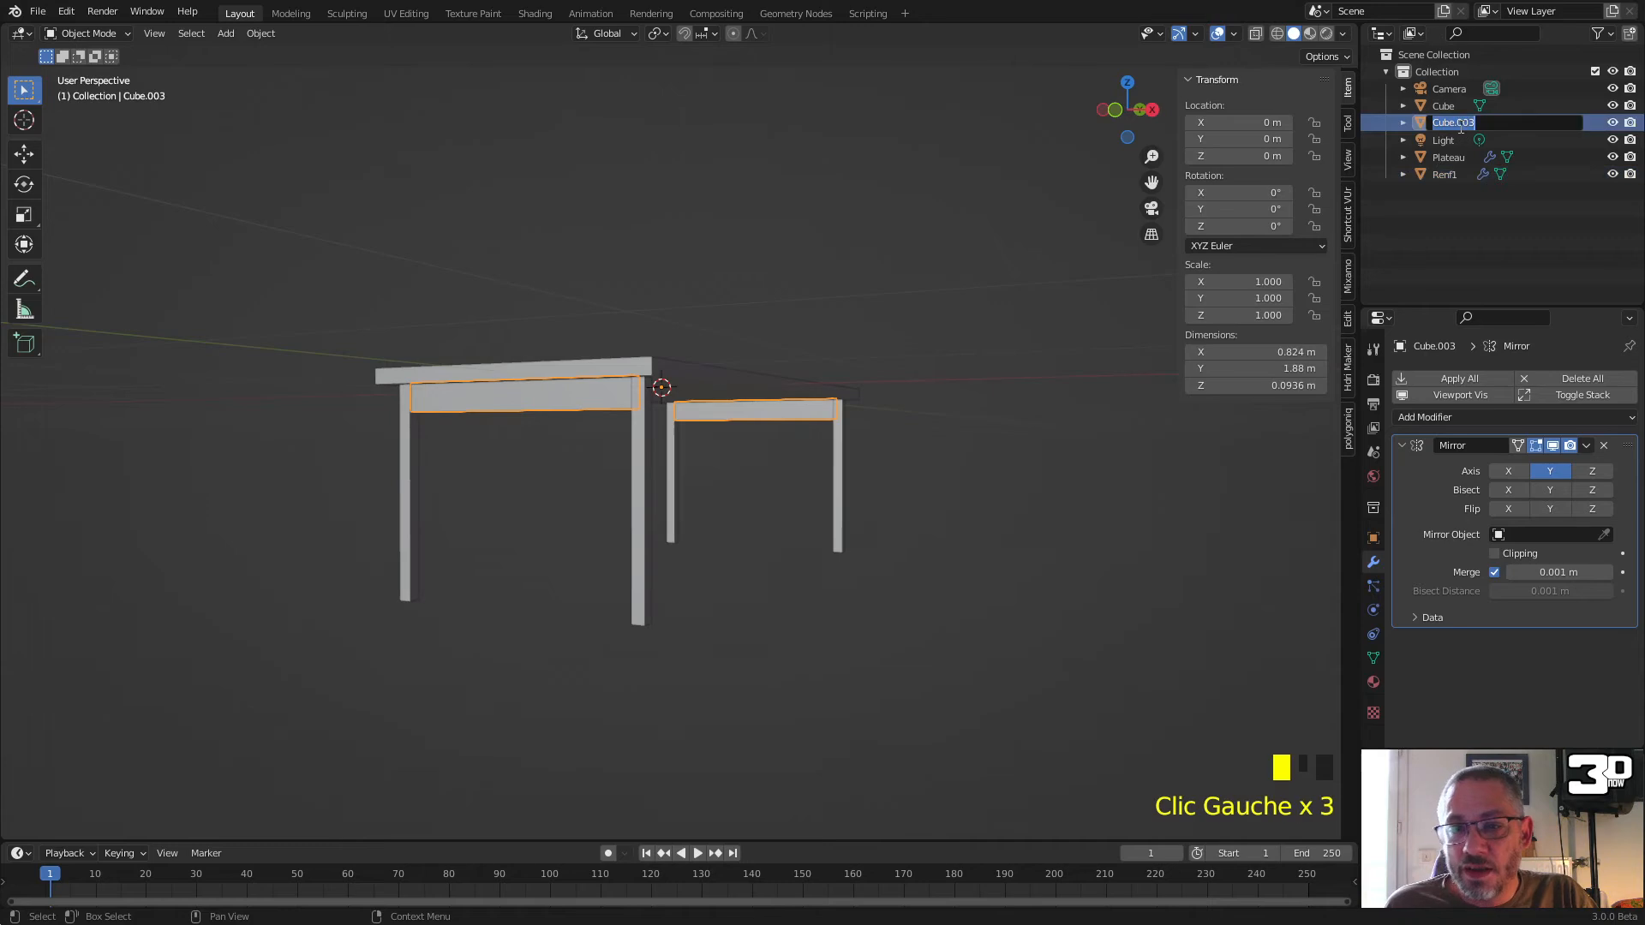
text(Renf)
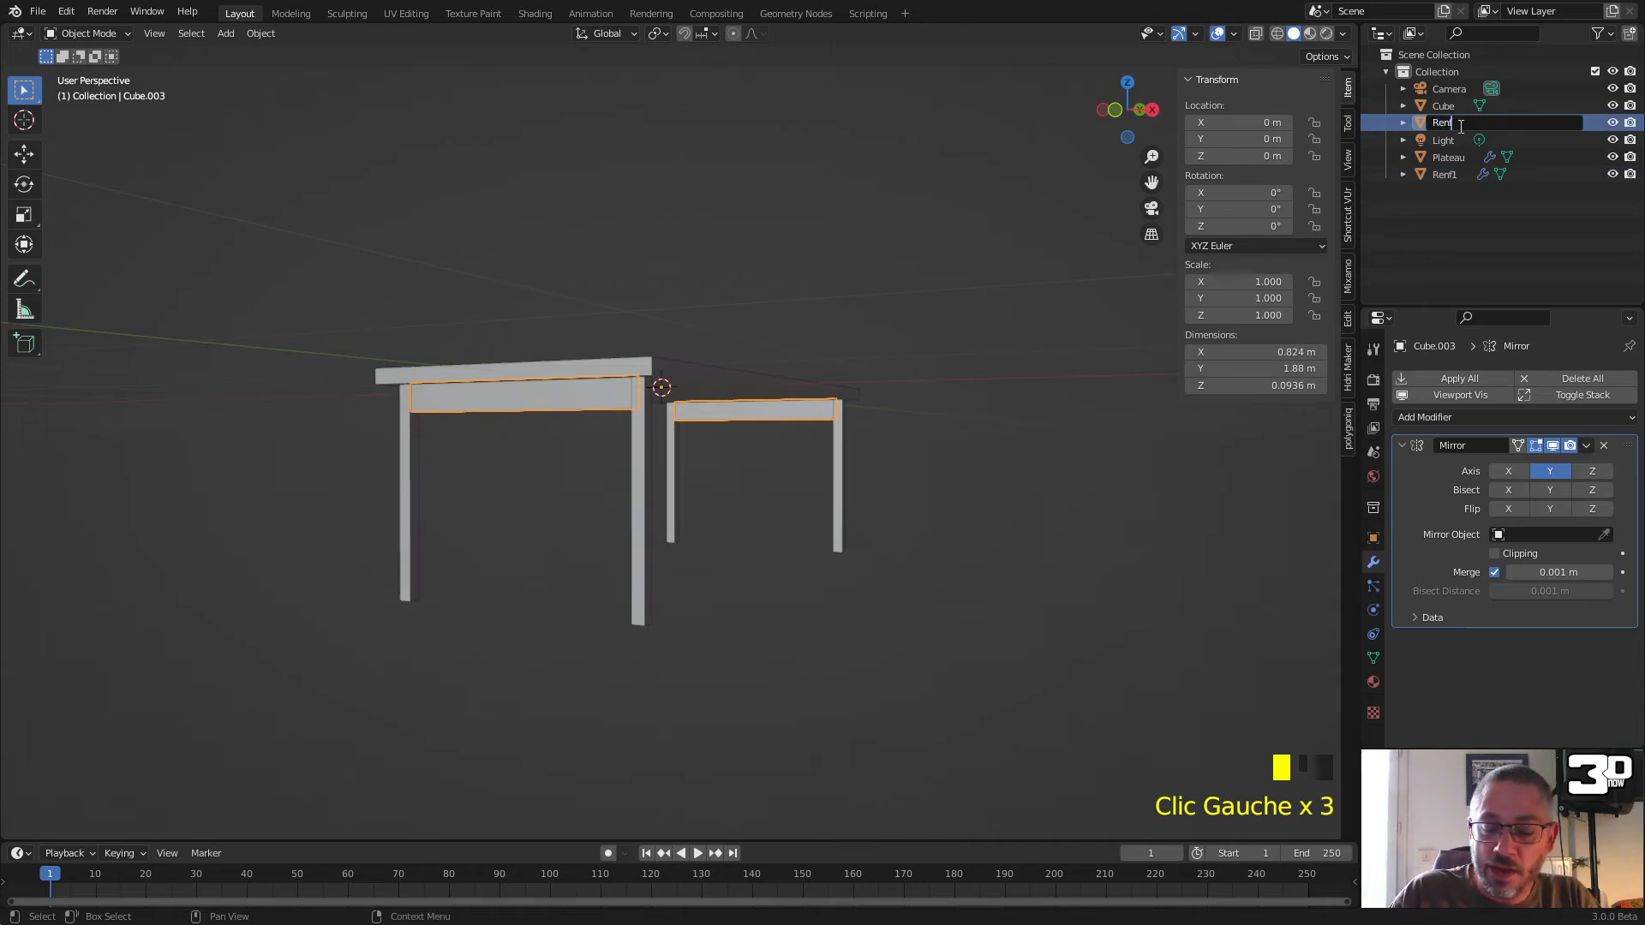
text(2)
key(Return)
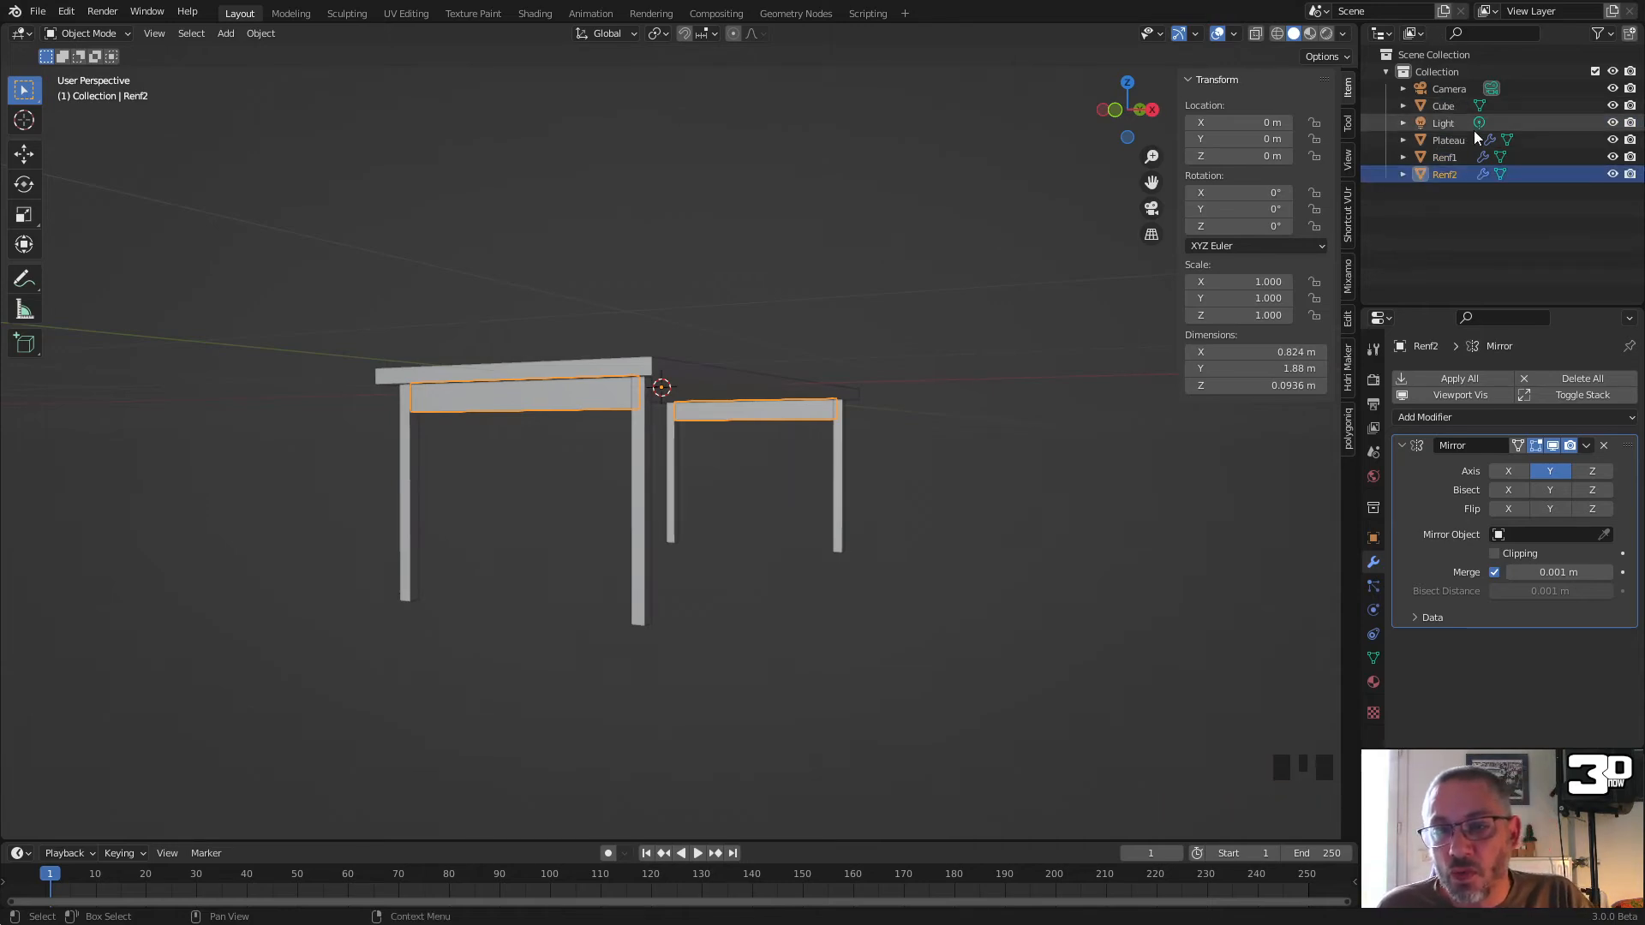
Step: Enter Edit Mode on Renf2 and switch its Mirror modifier from the Y axis to the X axis
middle_drag(761, 478, 558, 569)
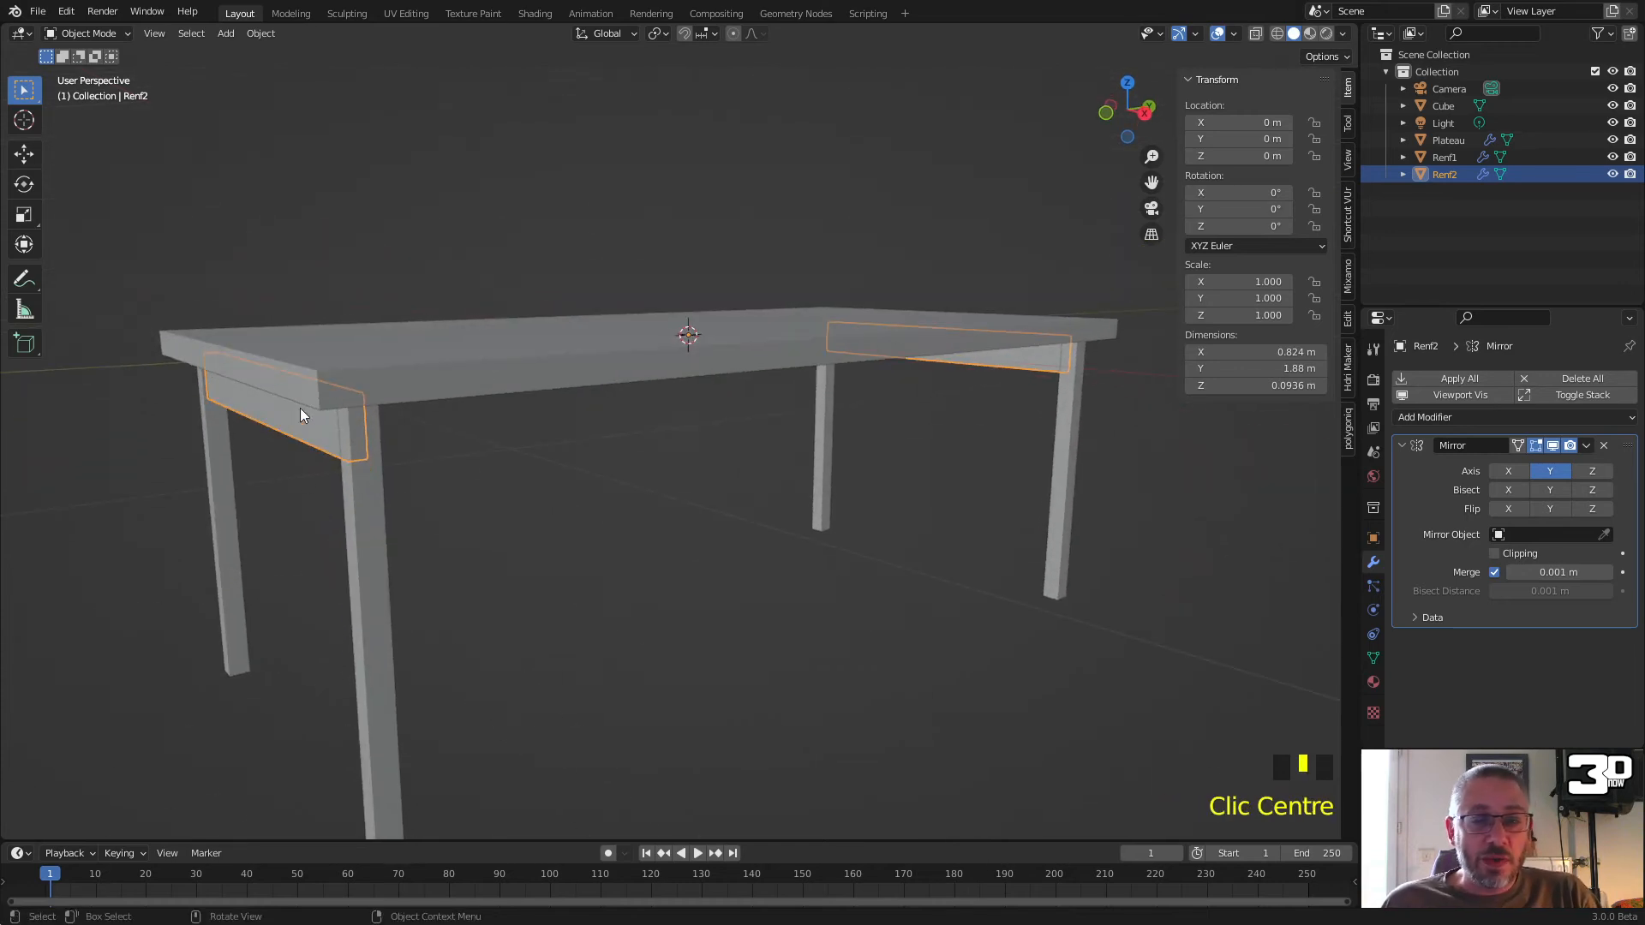
click(1445, 157)
click(1446, 171)
click(1454, 176)
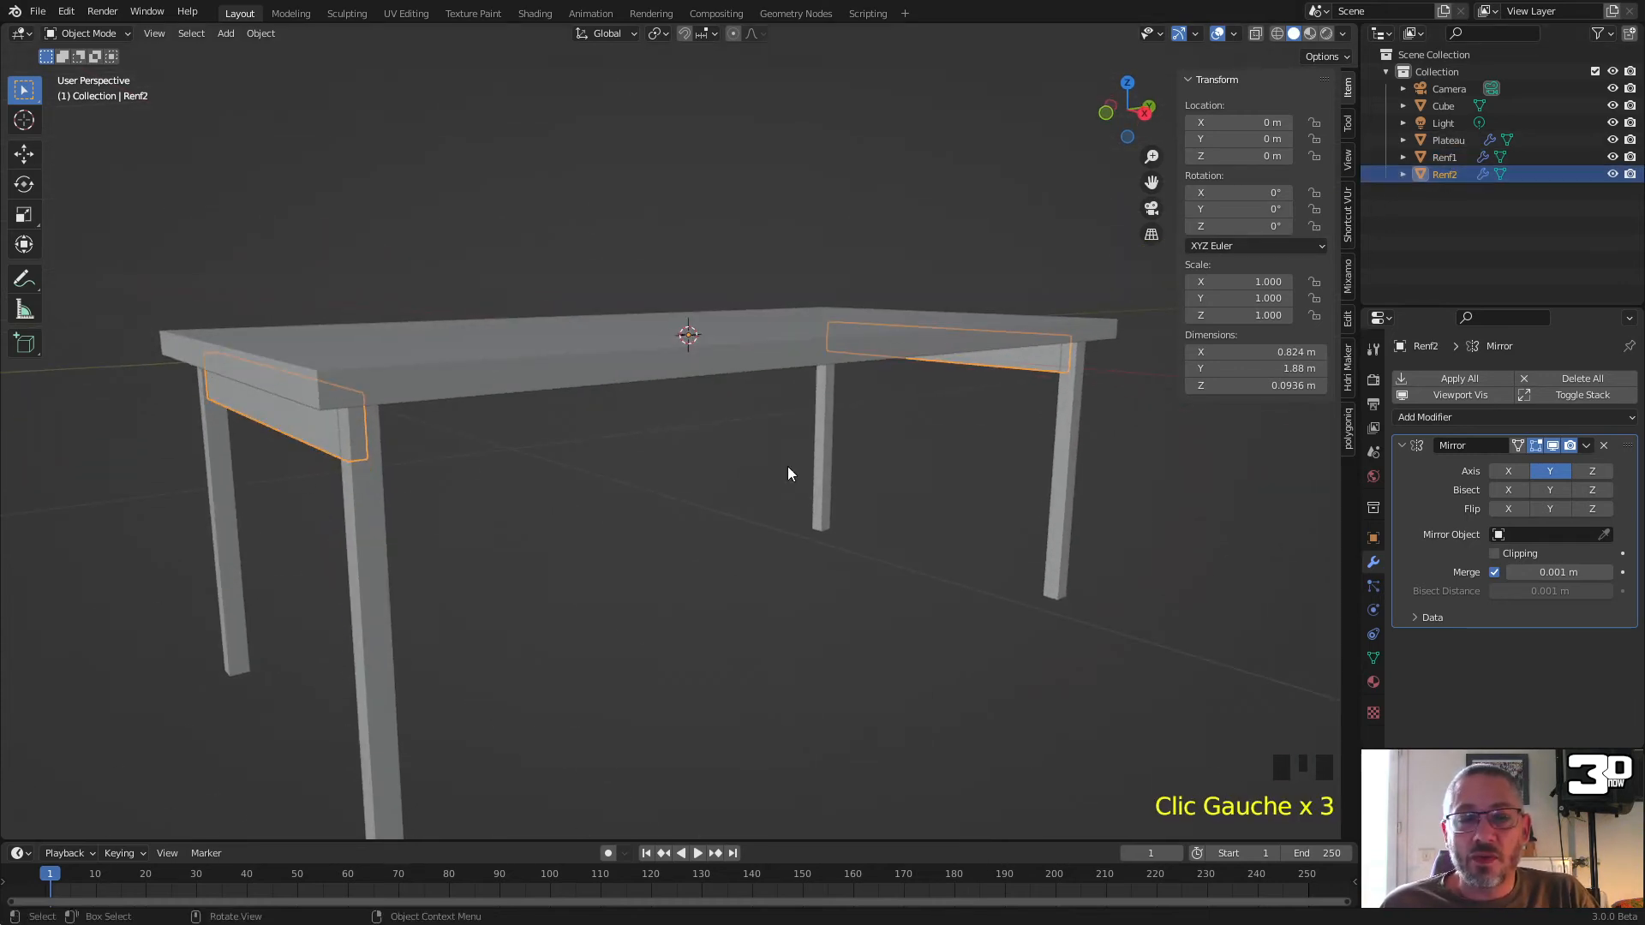
key(Tab)
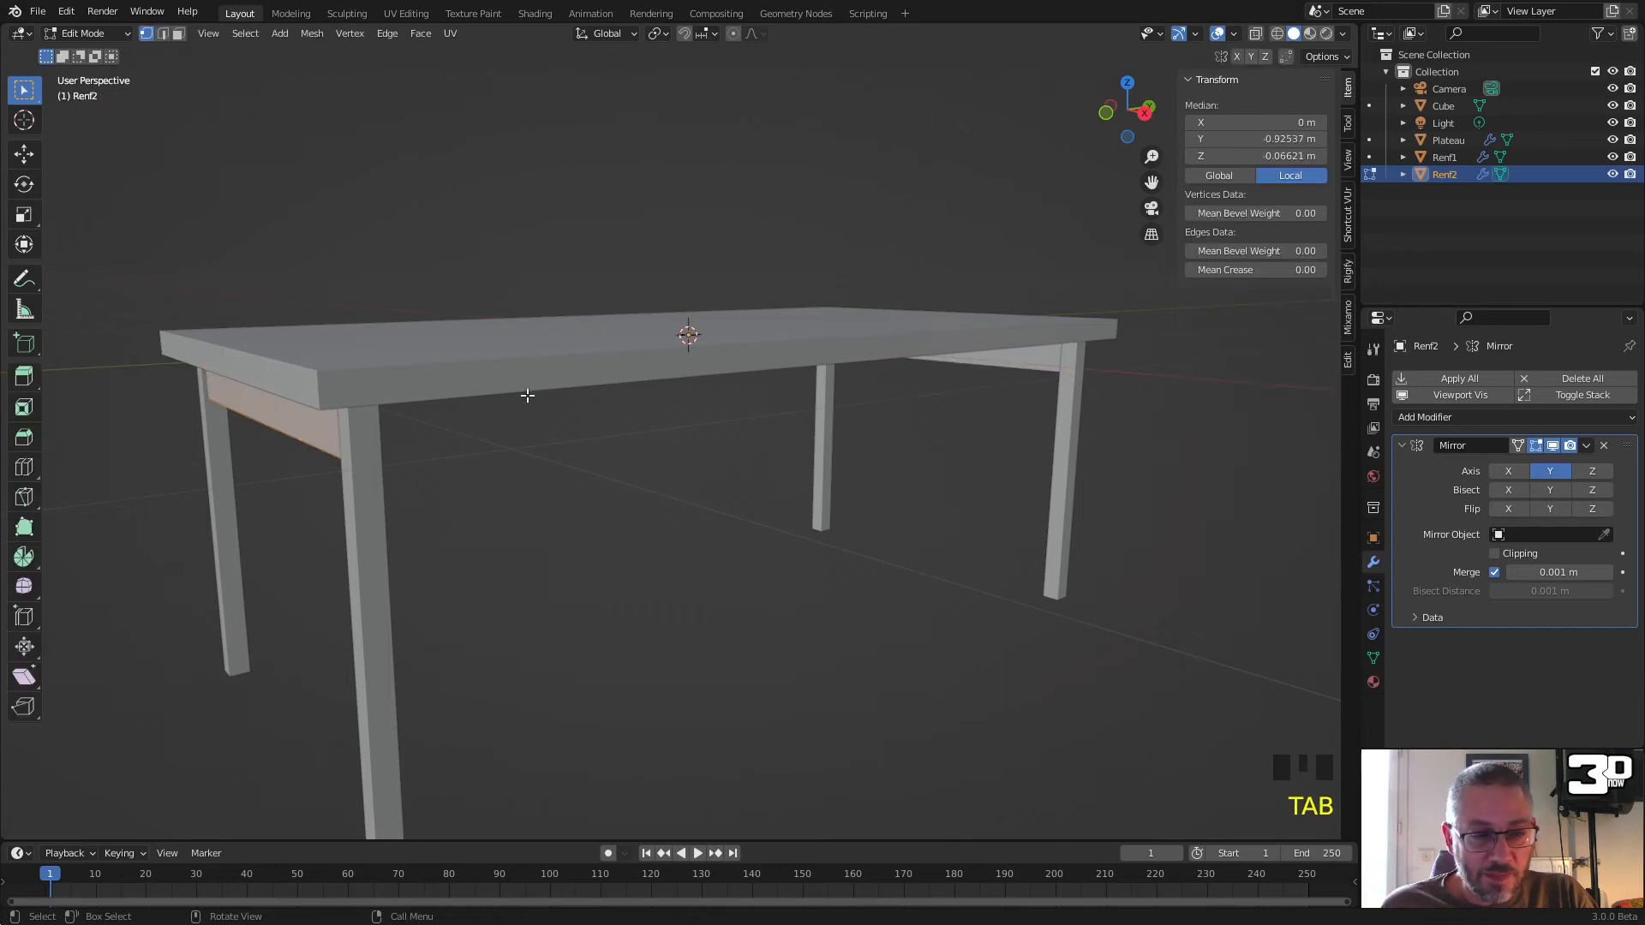
click(1547, 473)
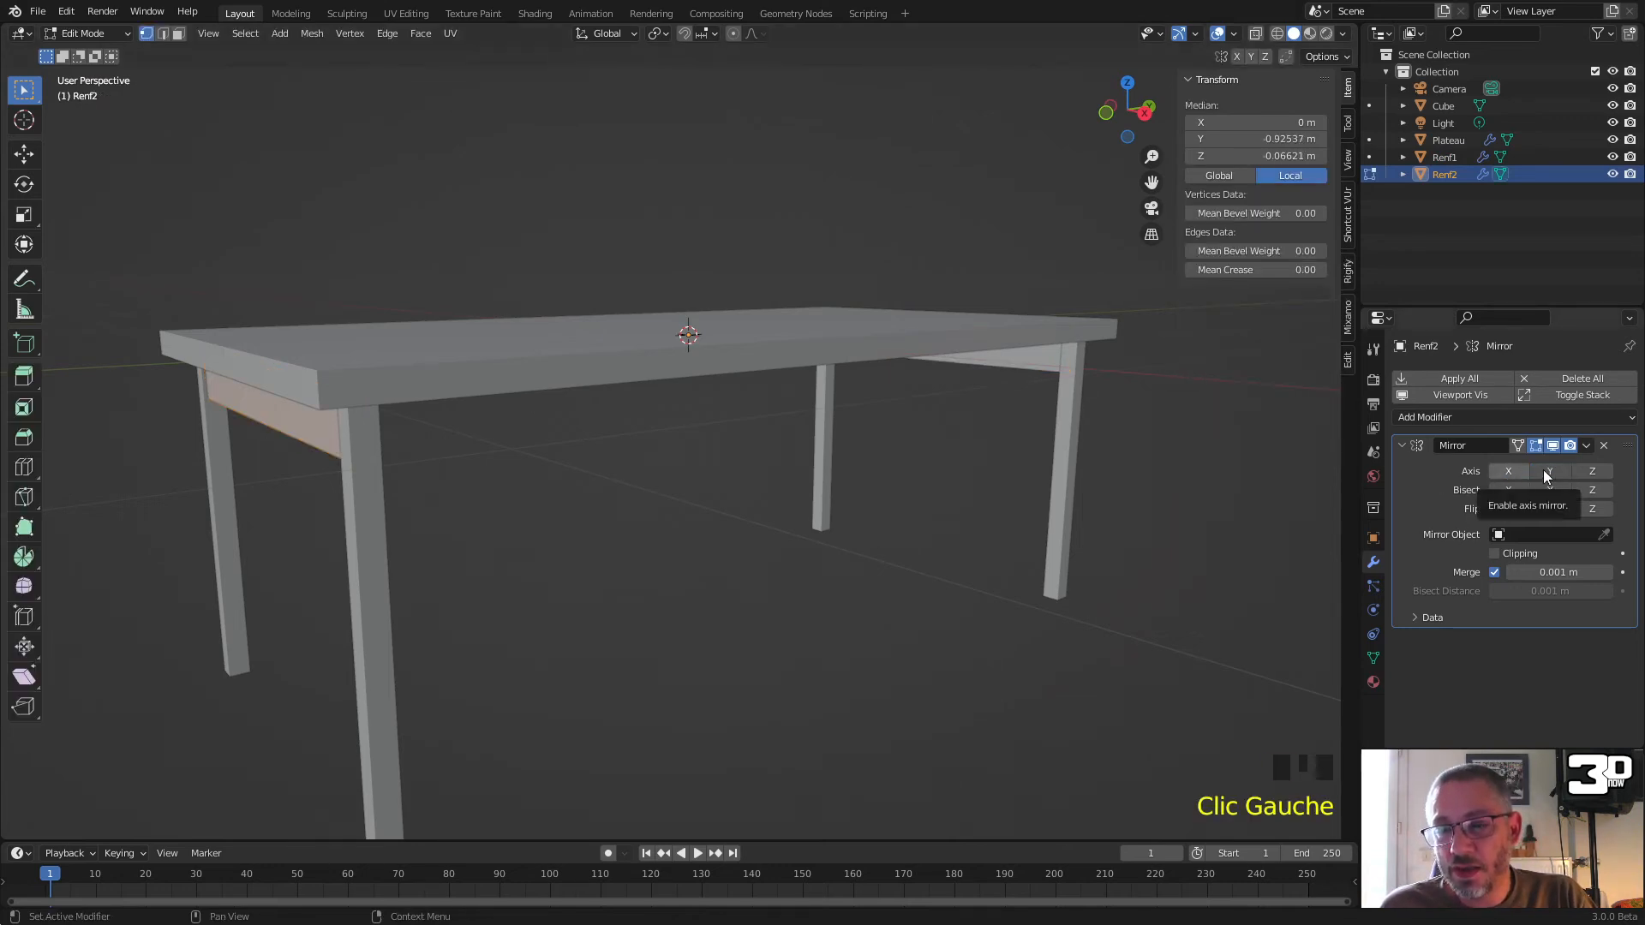
click(1511, 469)
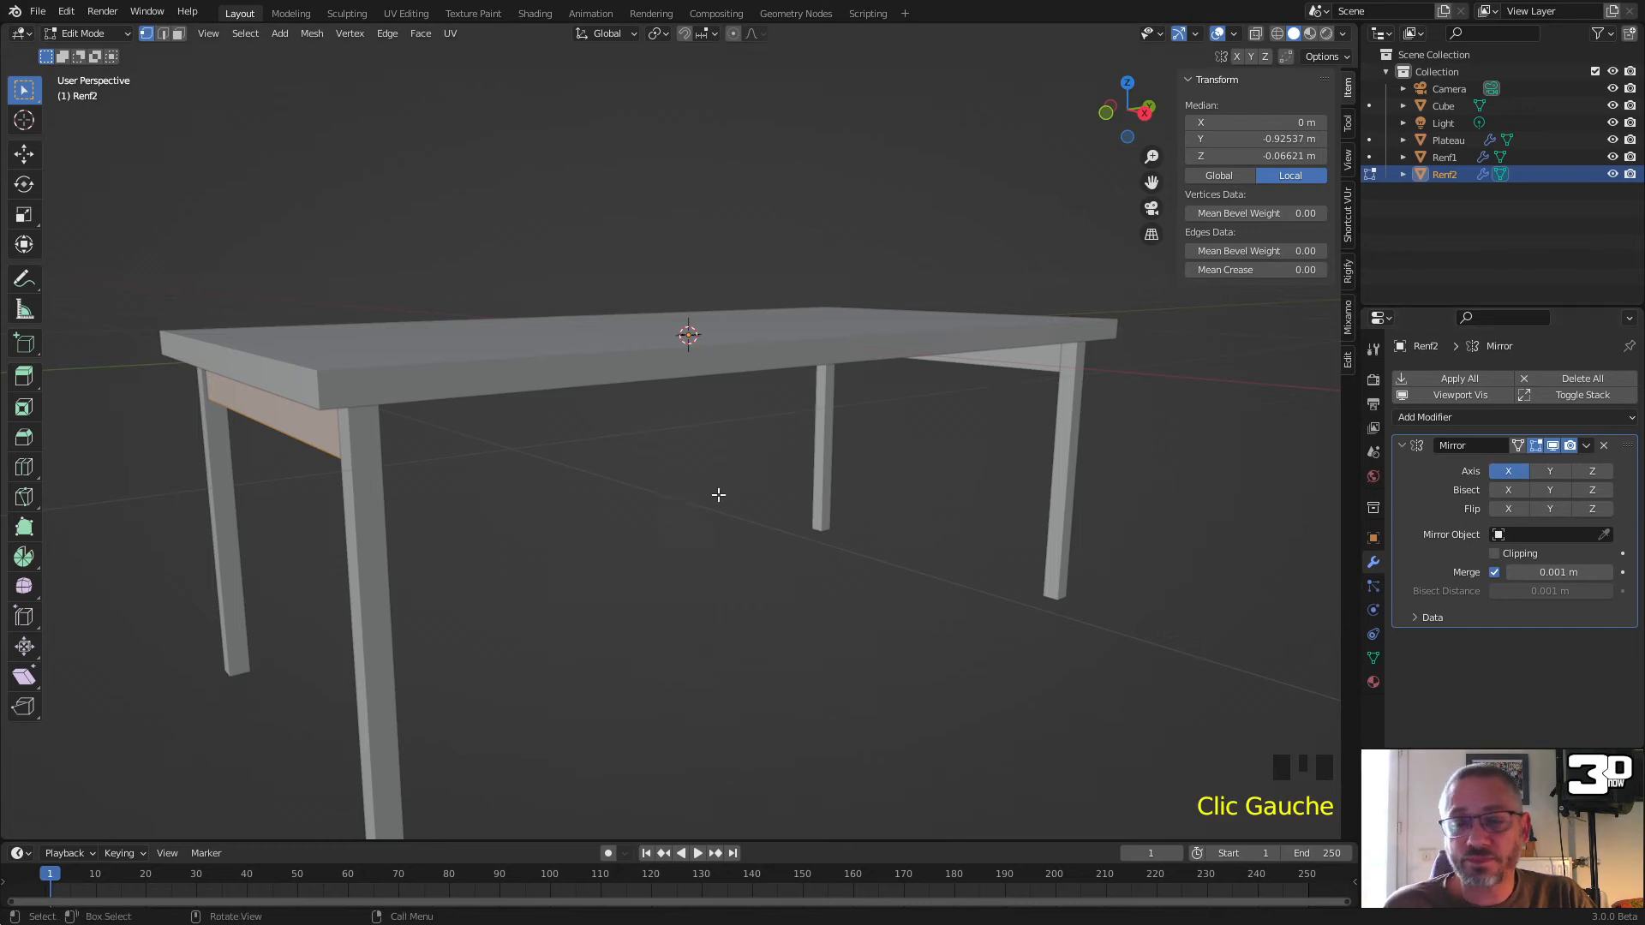
Step: Select the whole Renf2 mesh and rotate it 90° about the Z axis
scroll(526, 471, down, 2)
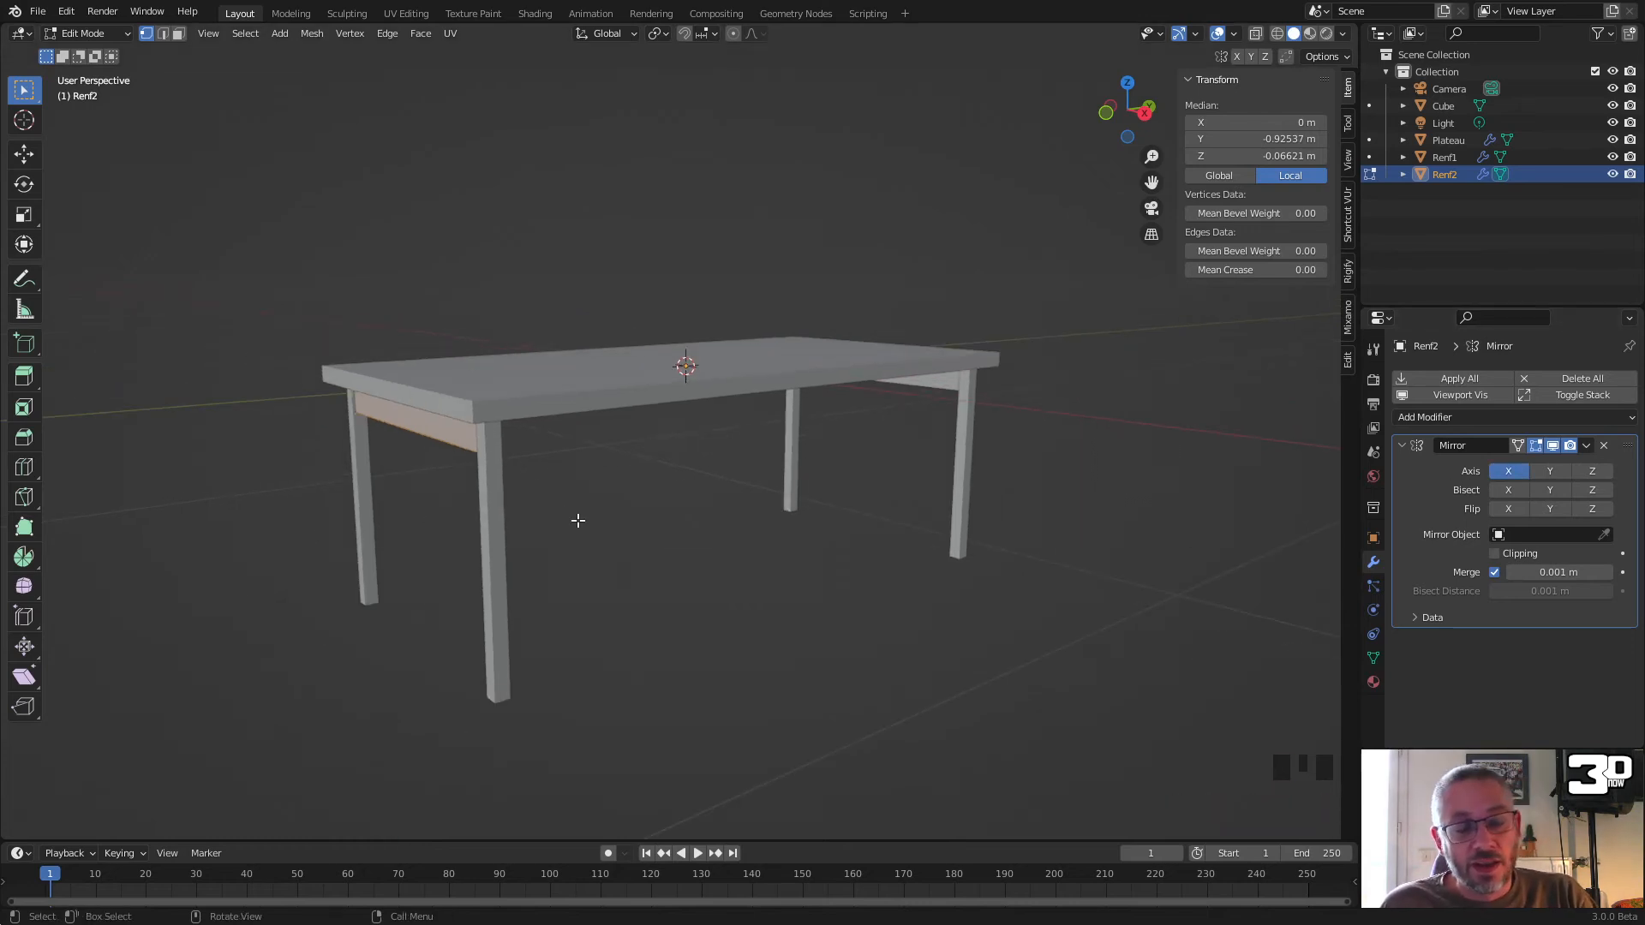
click(597, 473)
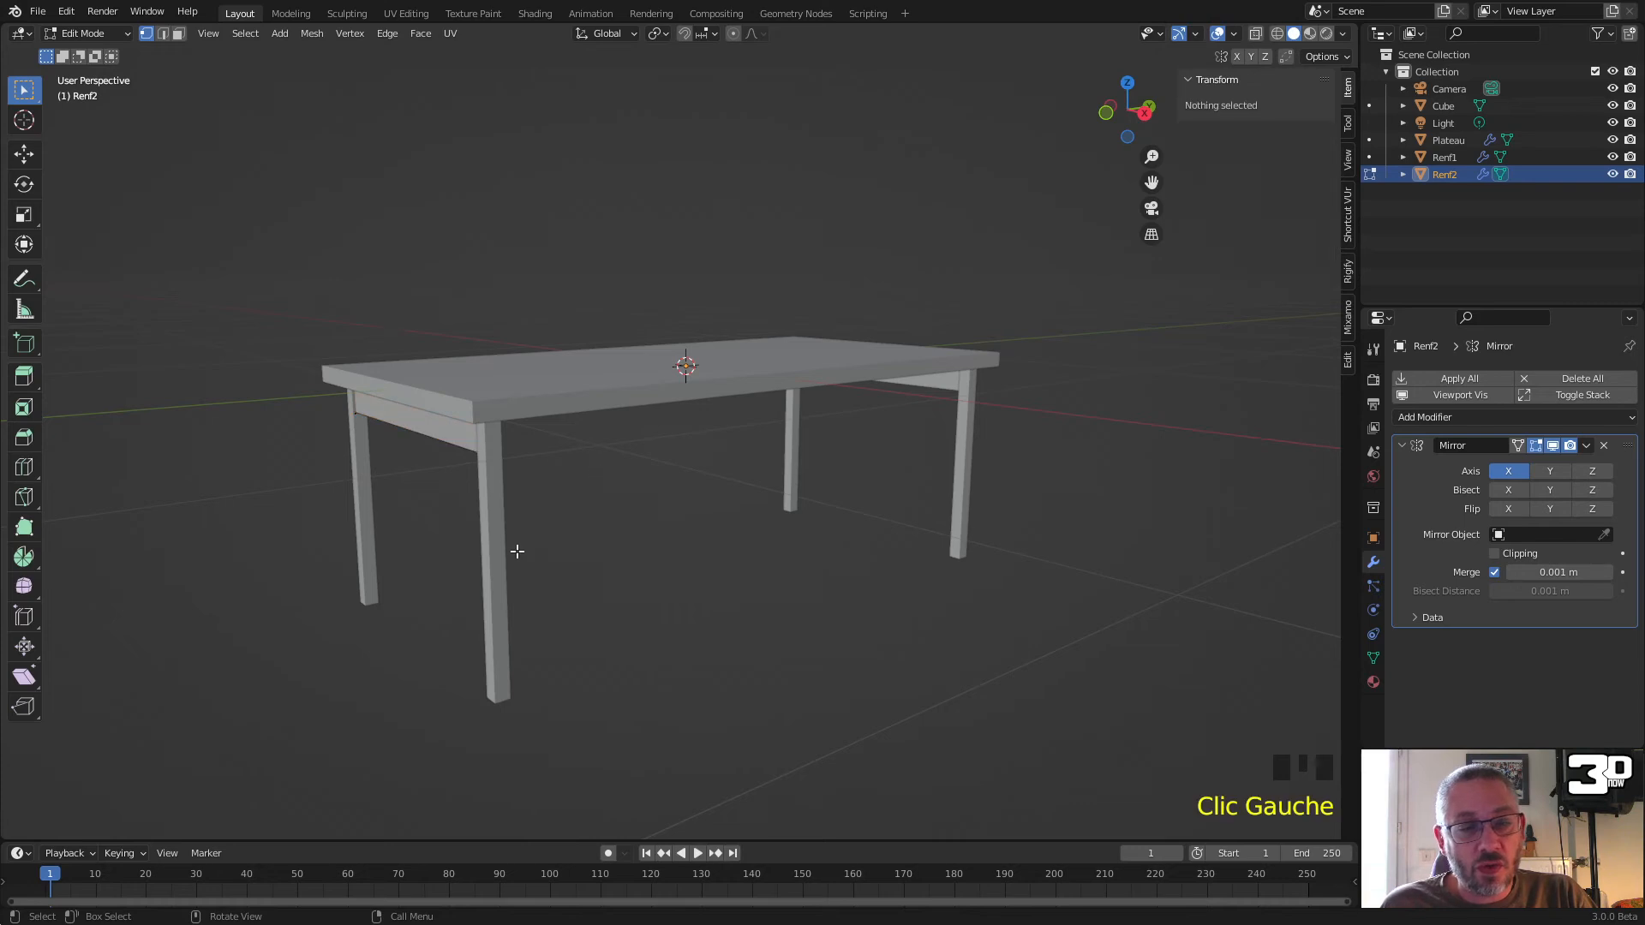
key(a)
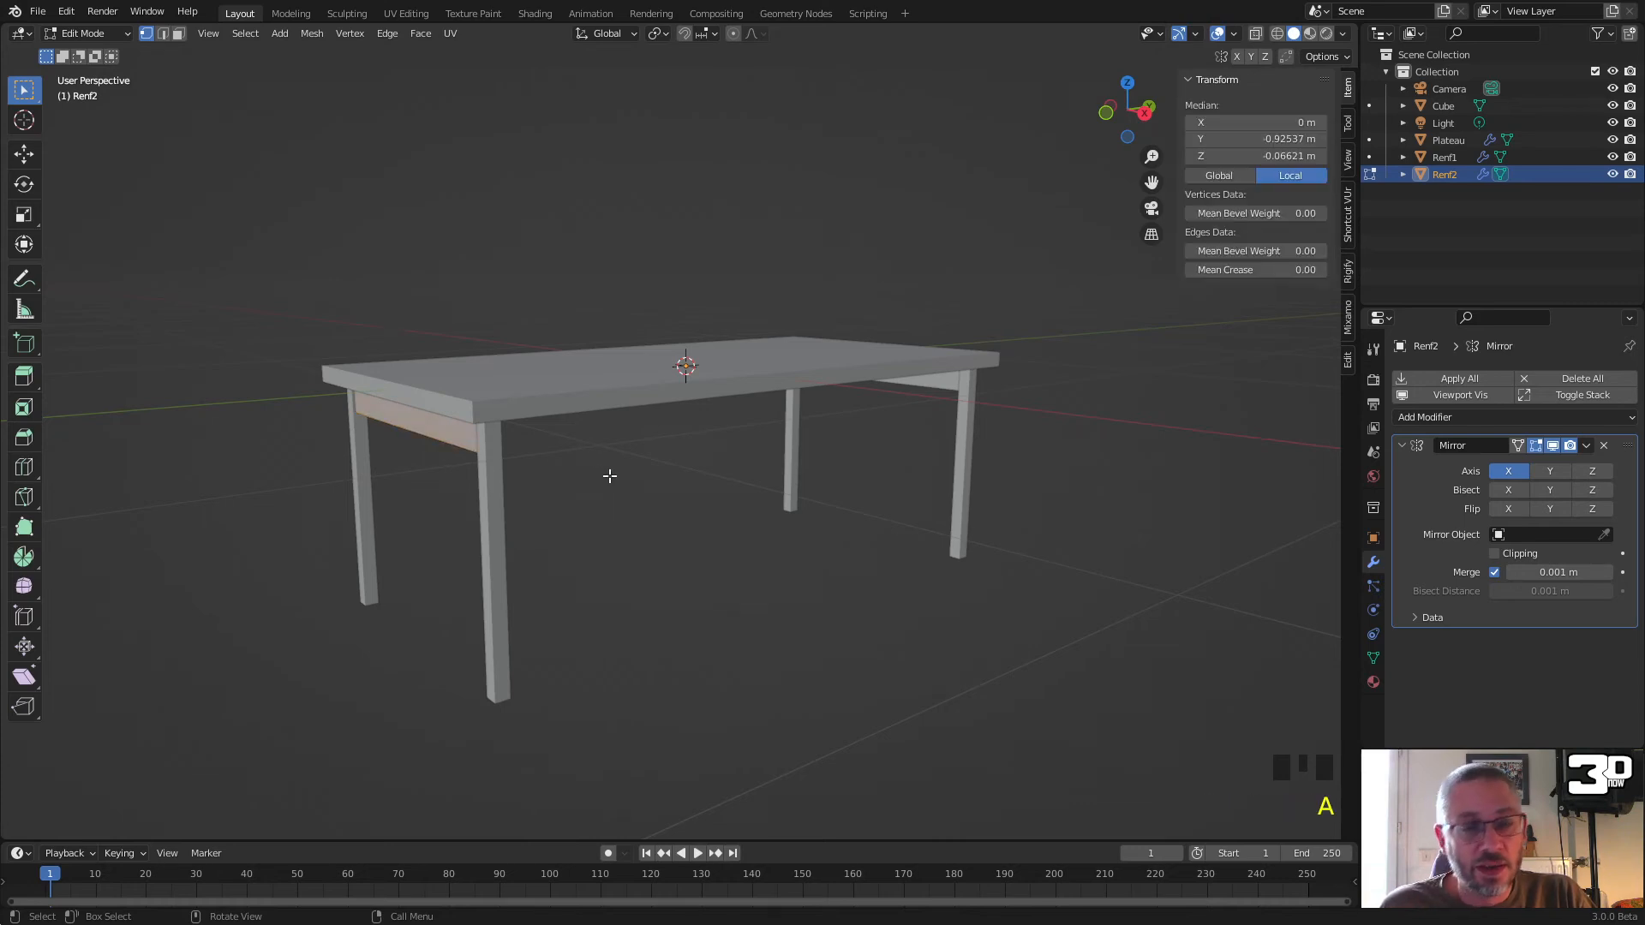
click(246, 34)
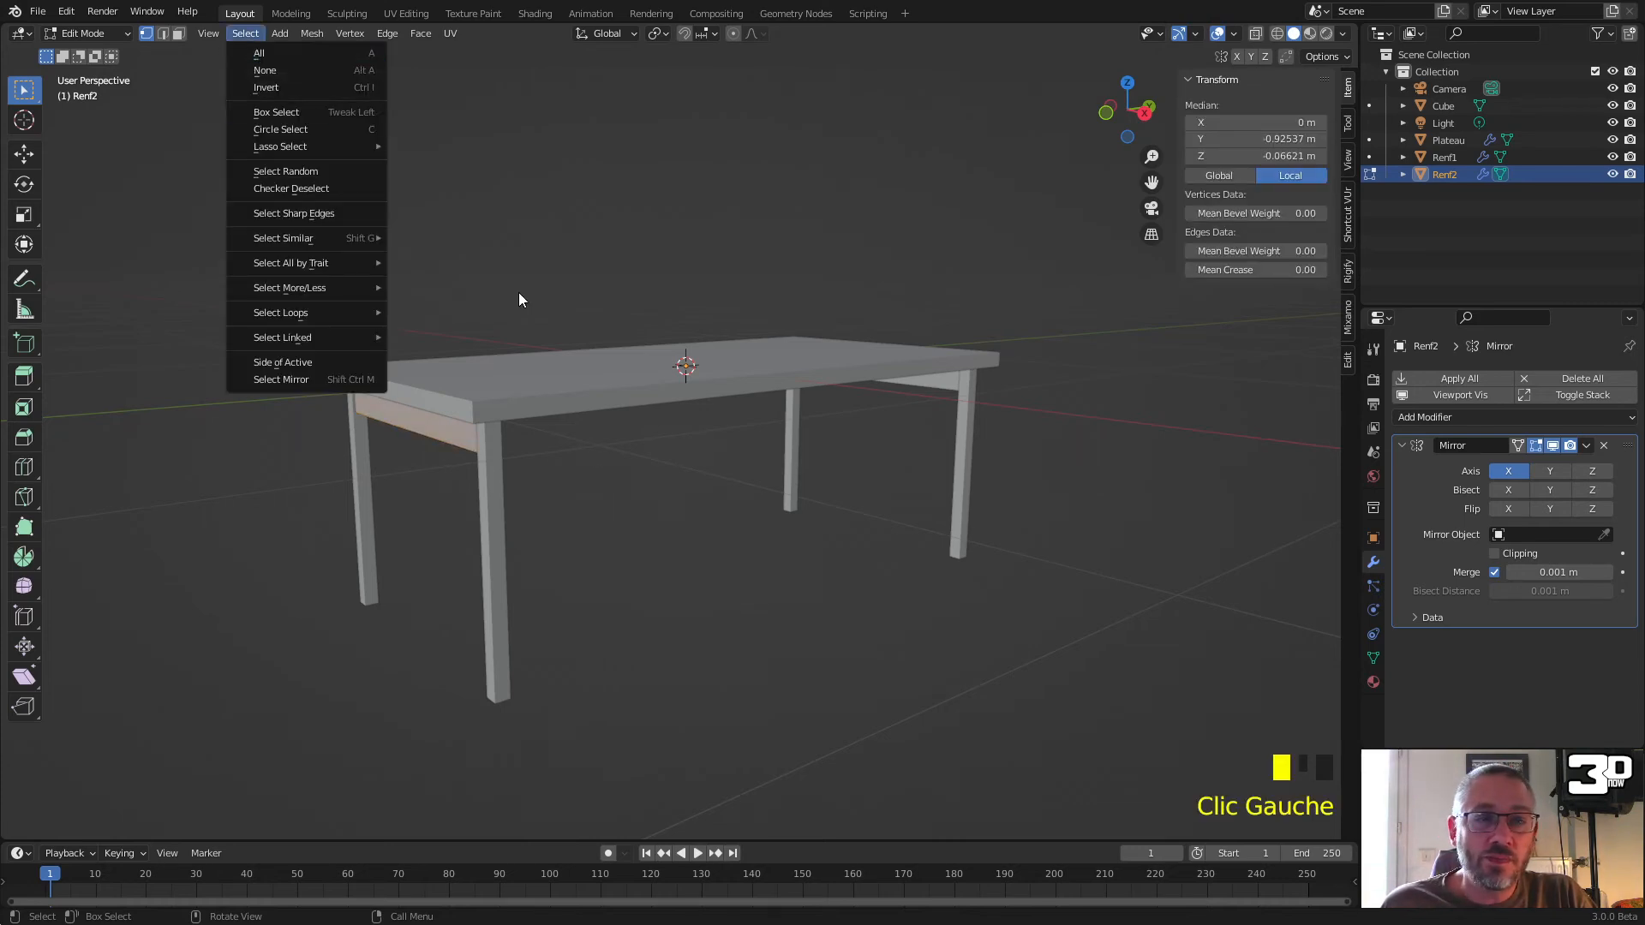
key(r)
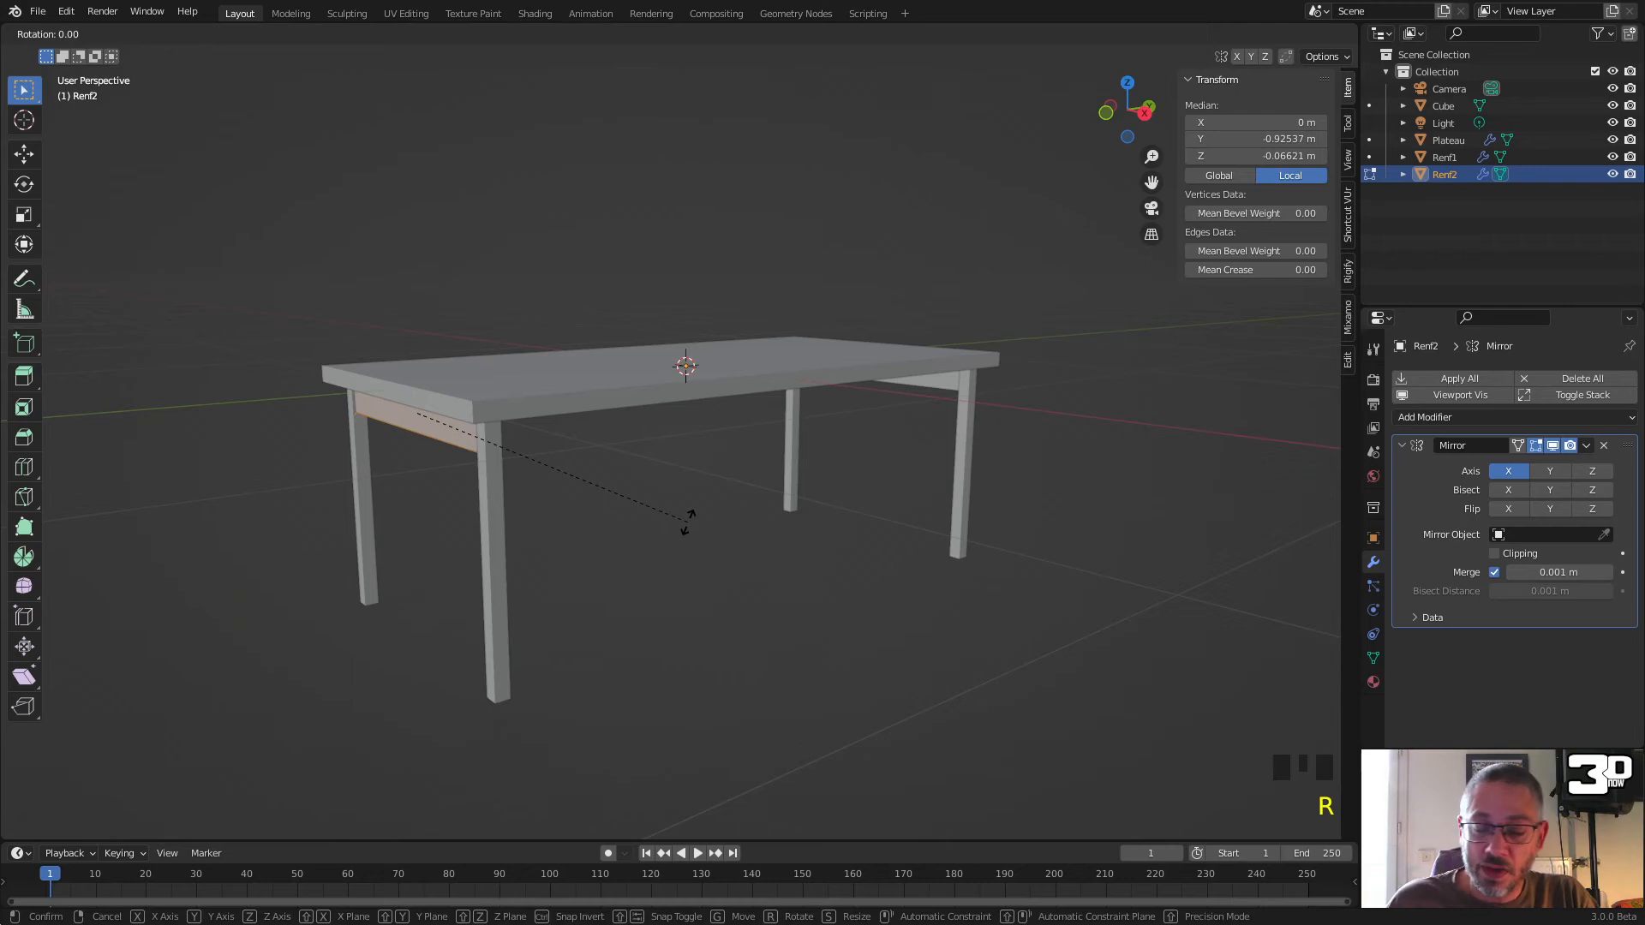
text(z)
text(90)
key(Return)
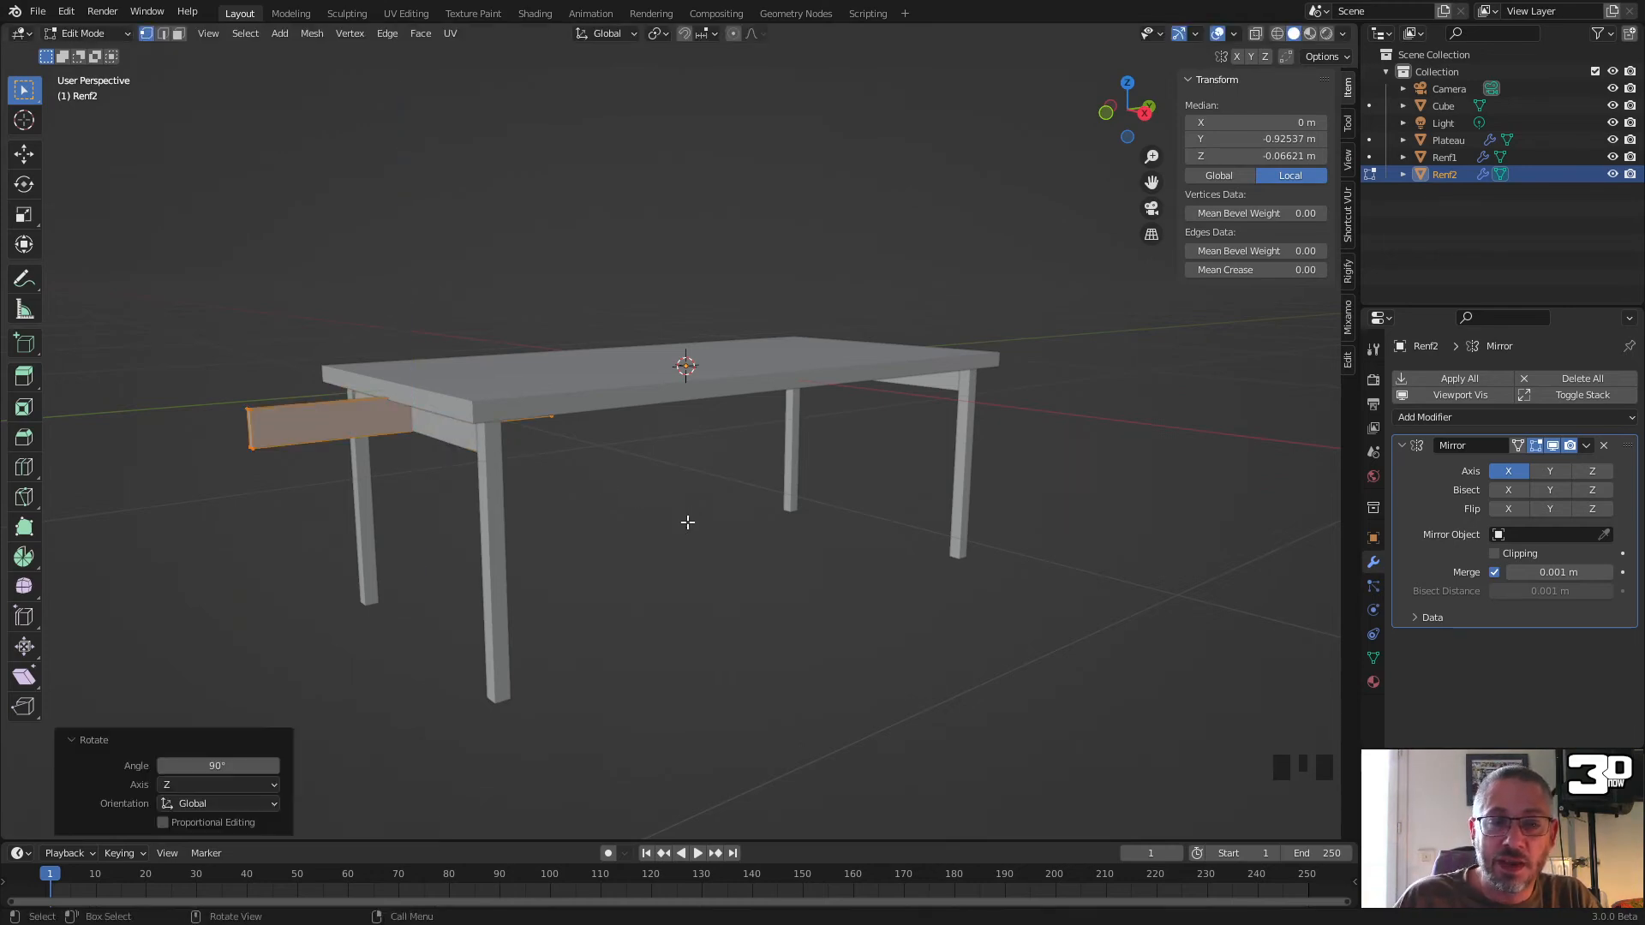
Step: Turn on X-ray display and, seen from the top, move the Renf2 mesh about 0.42 m in X and 0.93 m in Y
click(1256, 34)
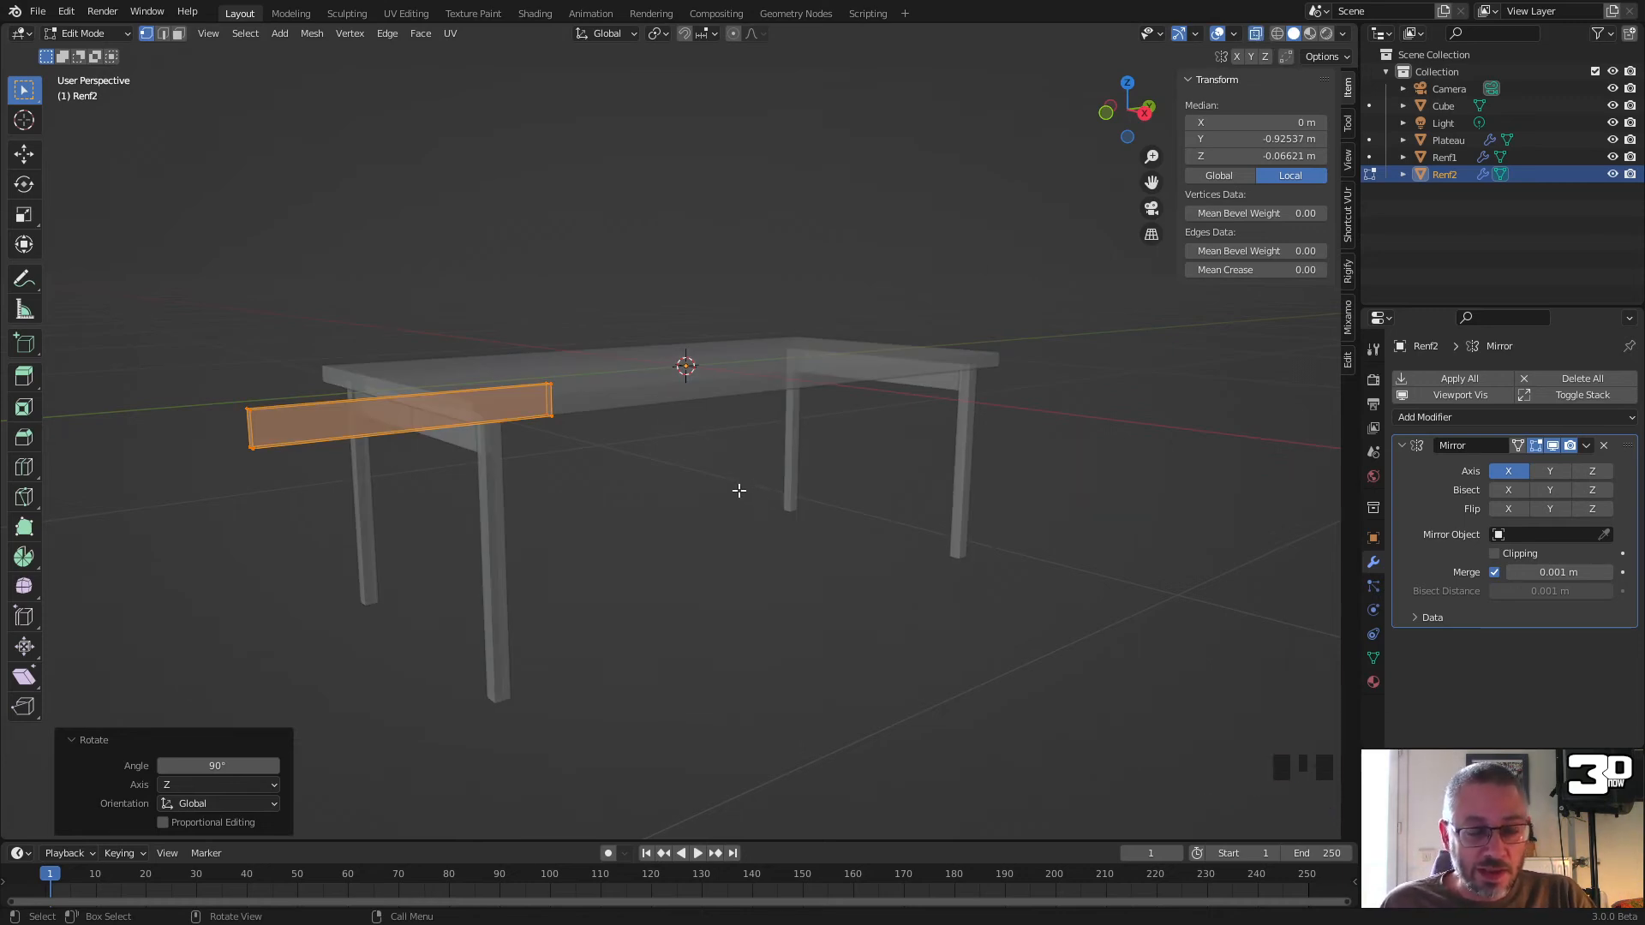
click(1127, 84)
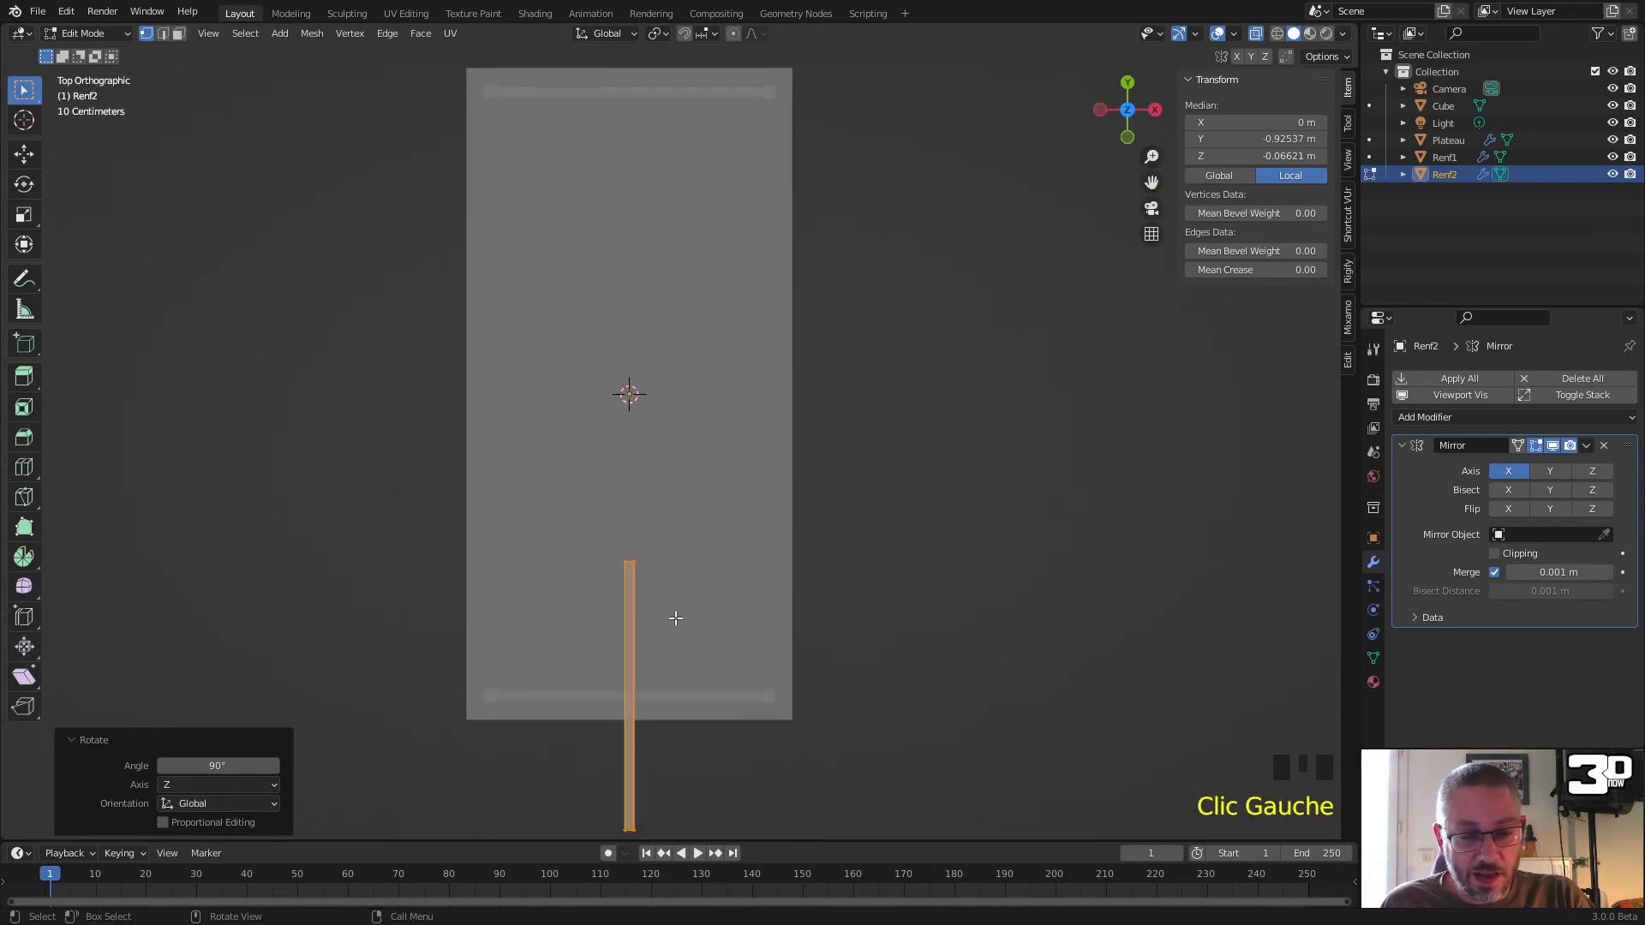
key(g)
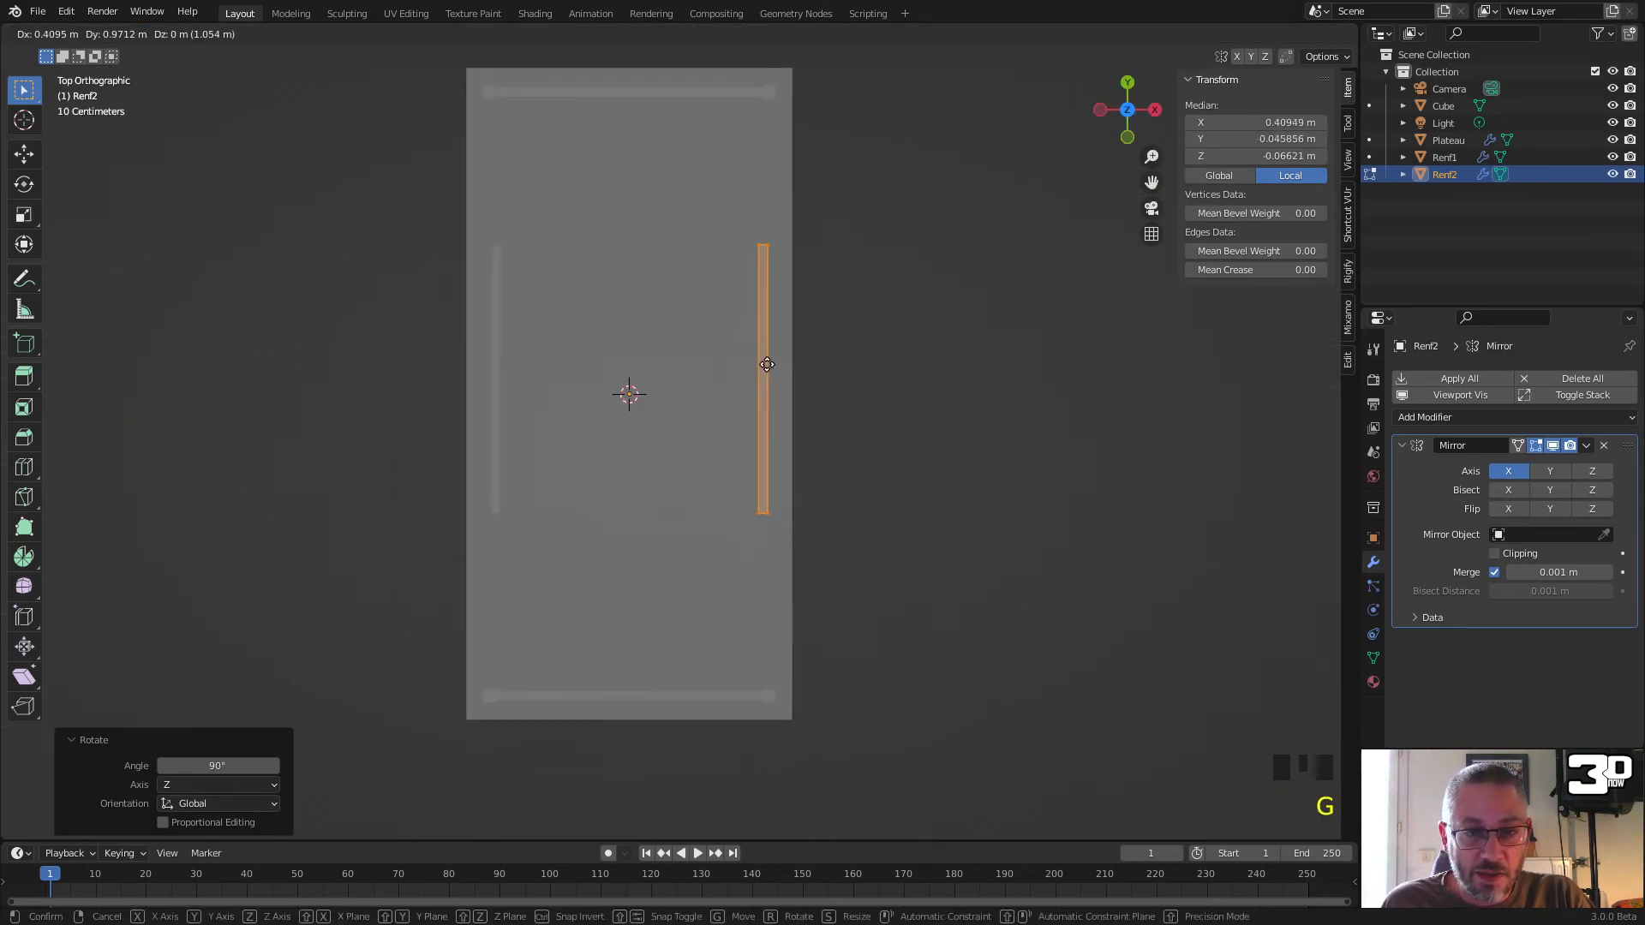
click(769, 376)
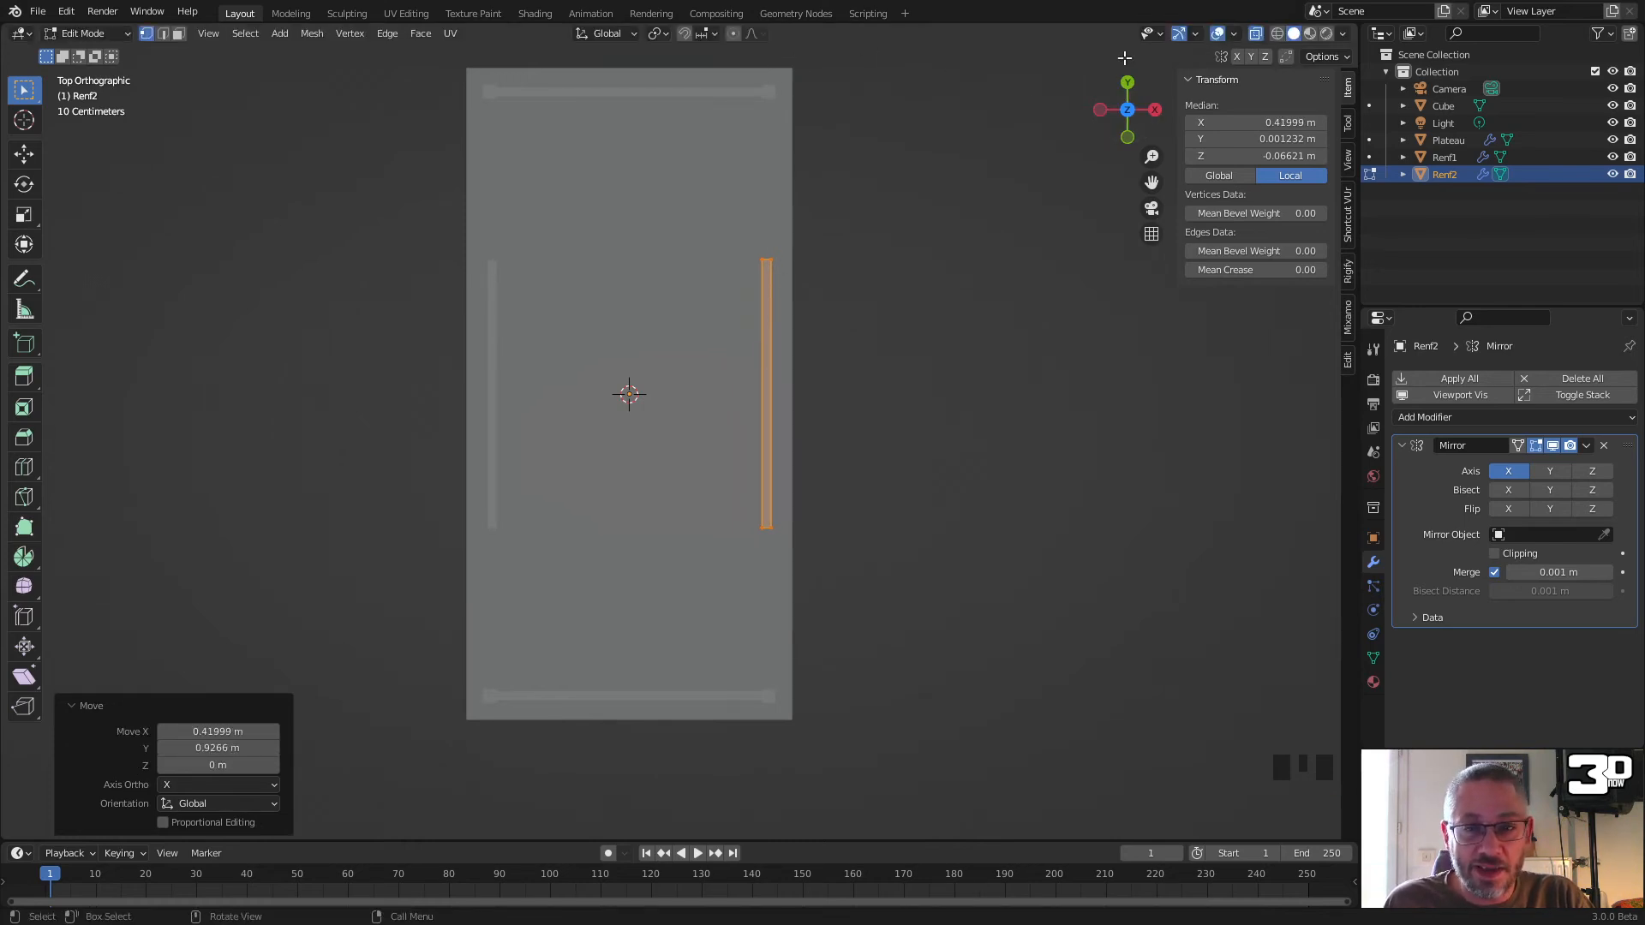
Step: Scale the Renf2 mesh by about 2.22 along Y so it spans between the end crosspieces
key(s)
key(y)
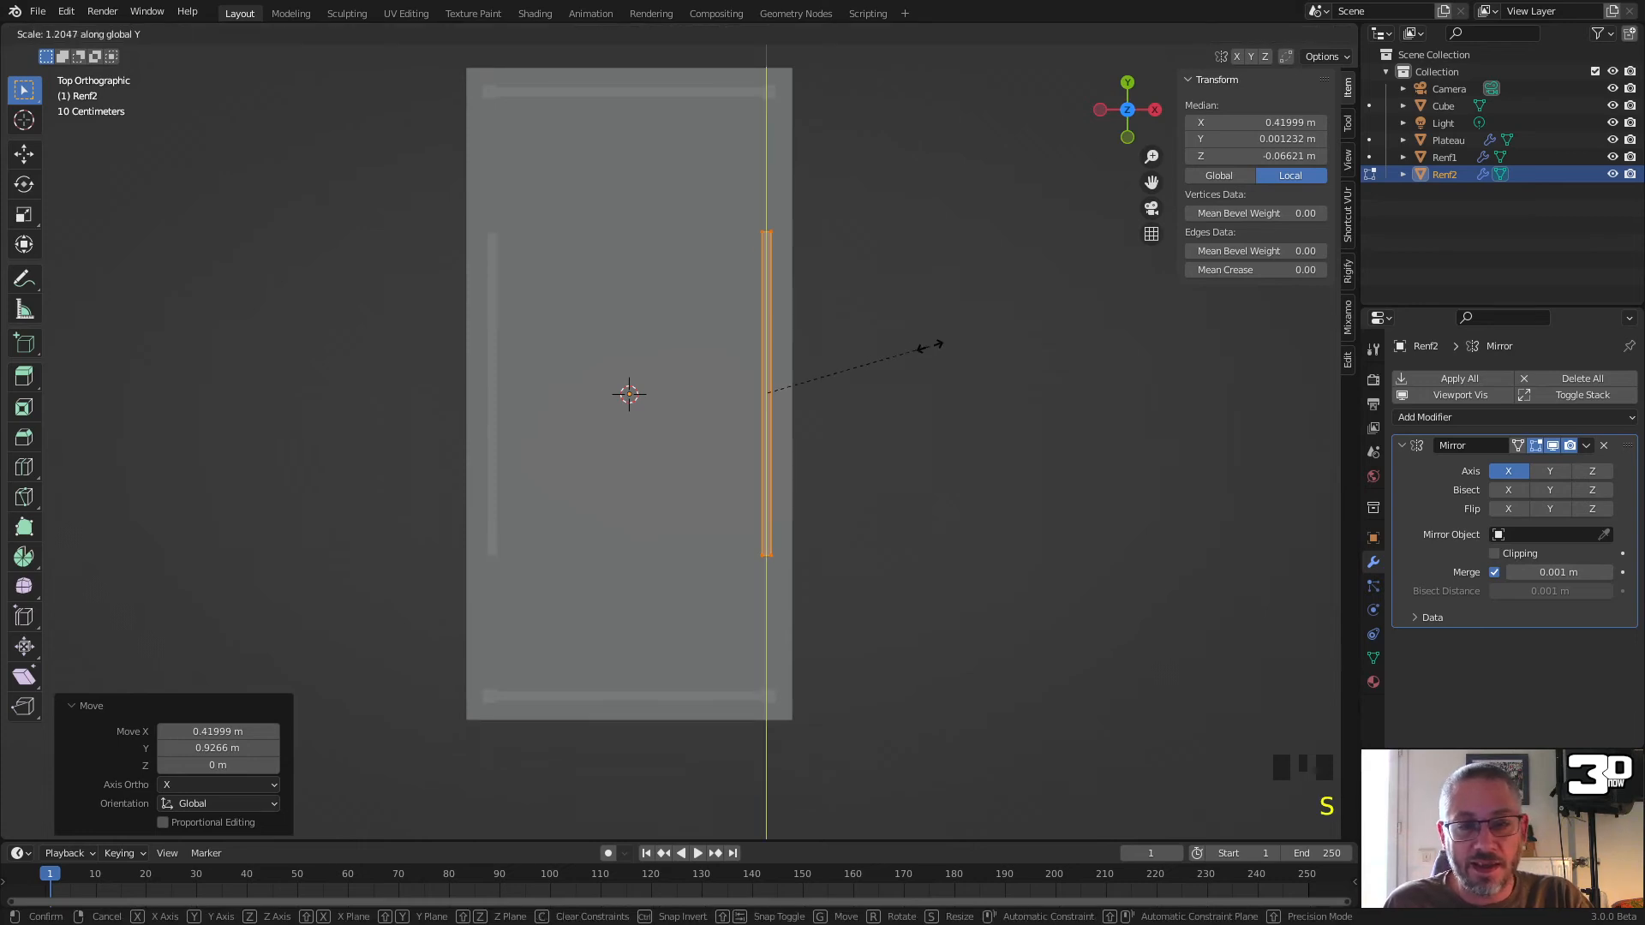
click(1073, 336)
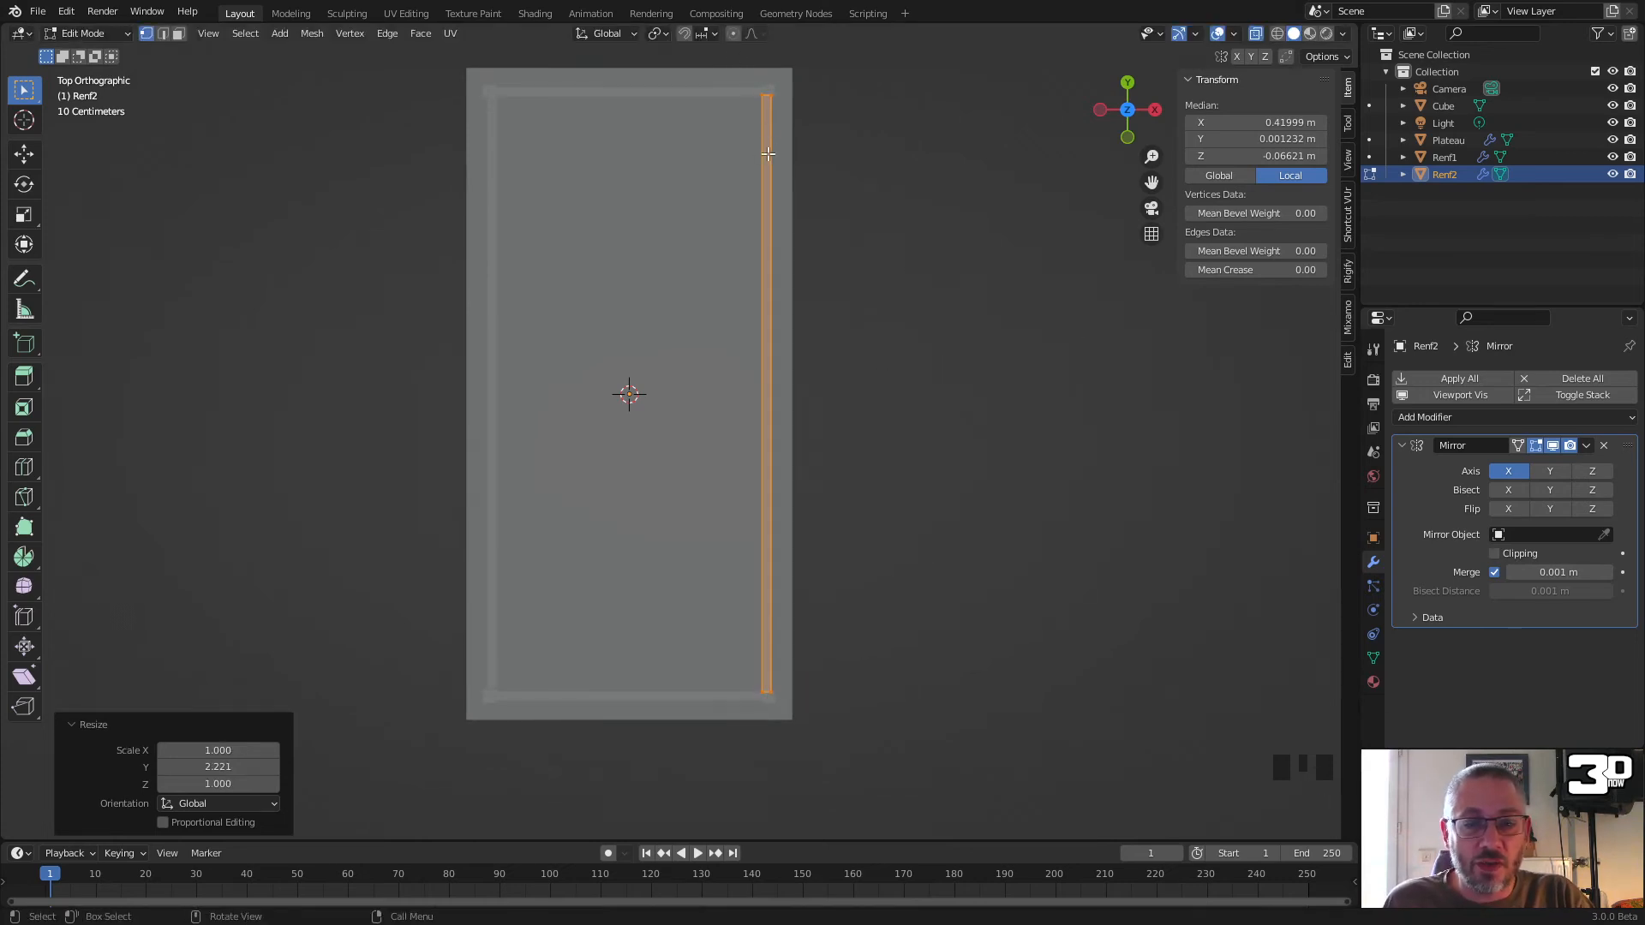
Step: Move the Renf2 mesh about 0.009 m outward along X to line it up with the table leg
scroll(771, 158, up, 2)
shift+middle_drag(570, 393, 434, 750)
scroll(737, 178, up, 2)
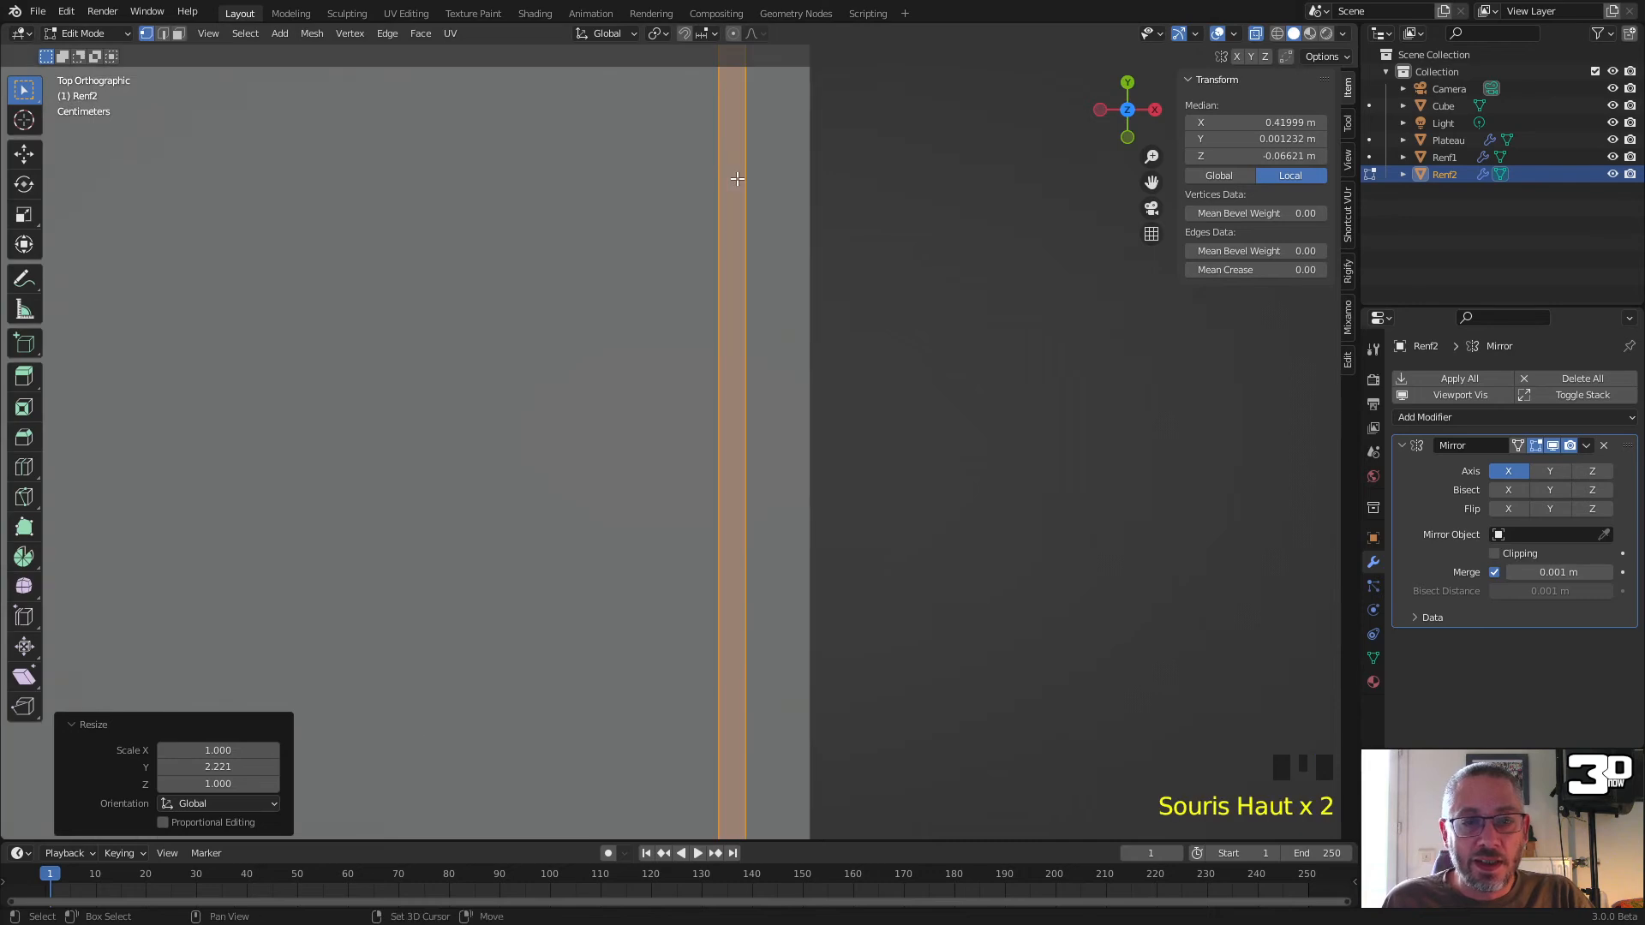
shift+middle_drag(737, 178, 685, 415)
key(g)
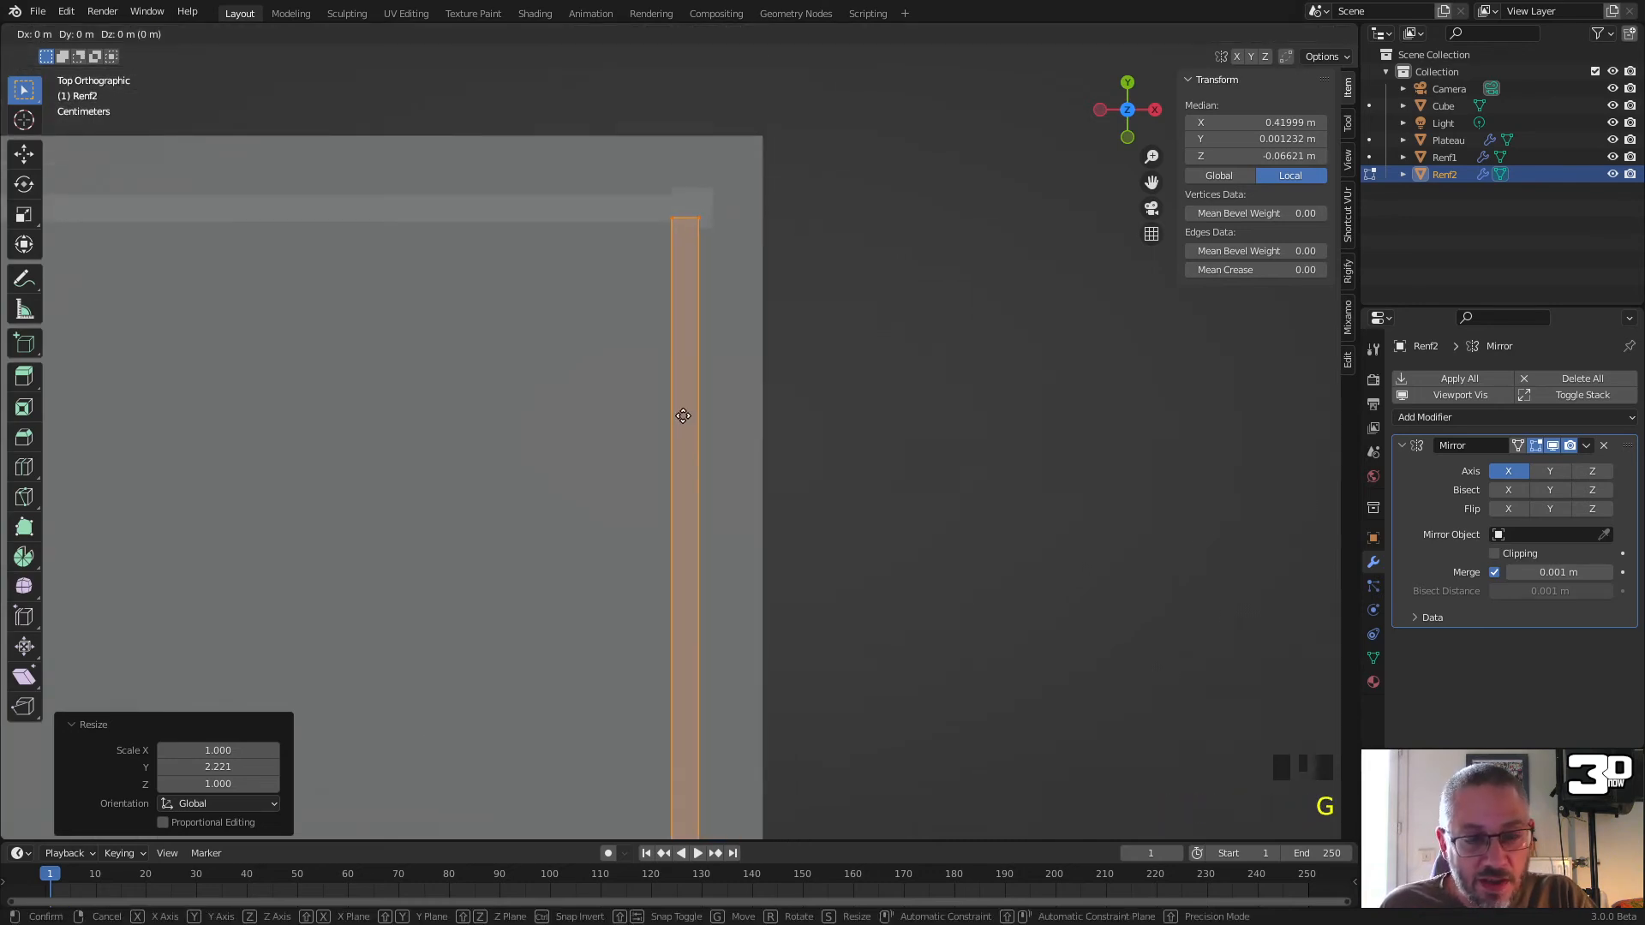
key(x)
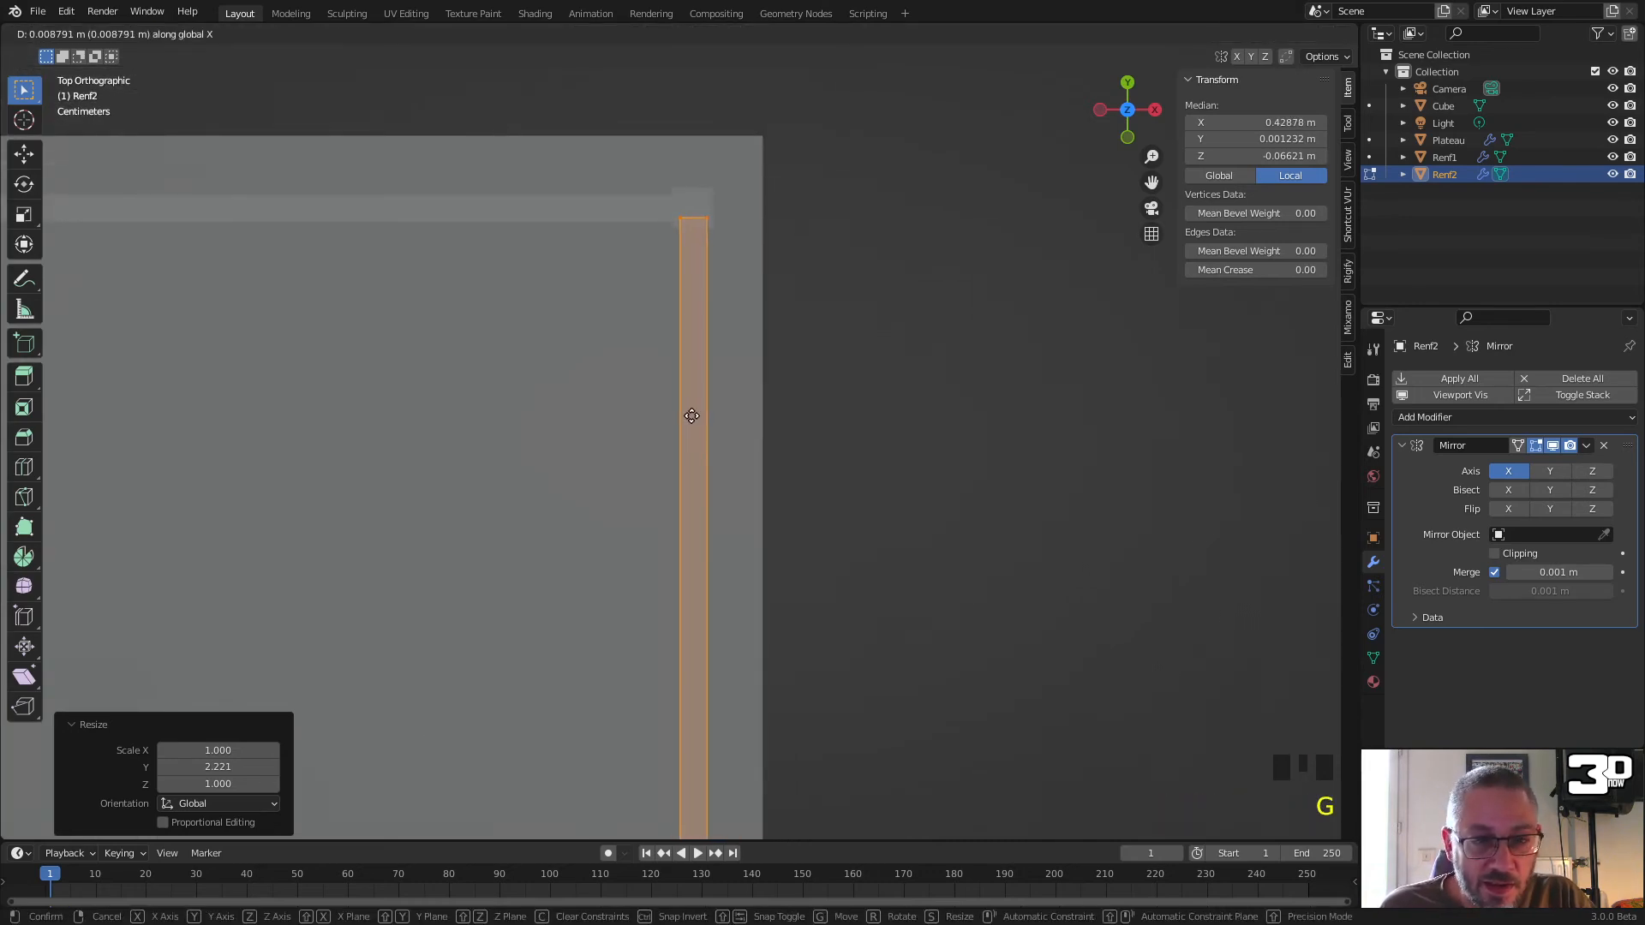
click(692, 415)
Step: Check the other end of Renf2, leave Edit Mode, deselect the crosspiece and turn off X-ray display
scroll(514, 700, down, 5)
shift+middle_drag(514, 496, 537, 240)
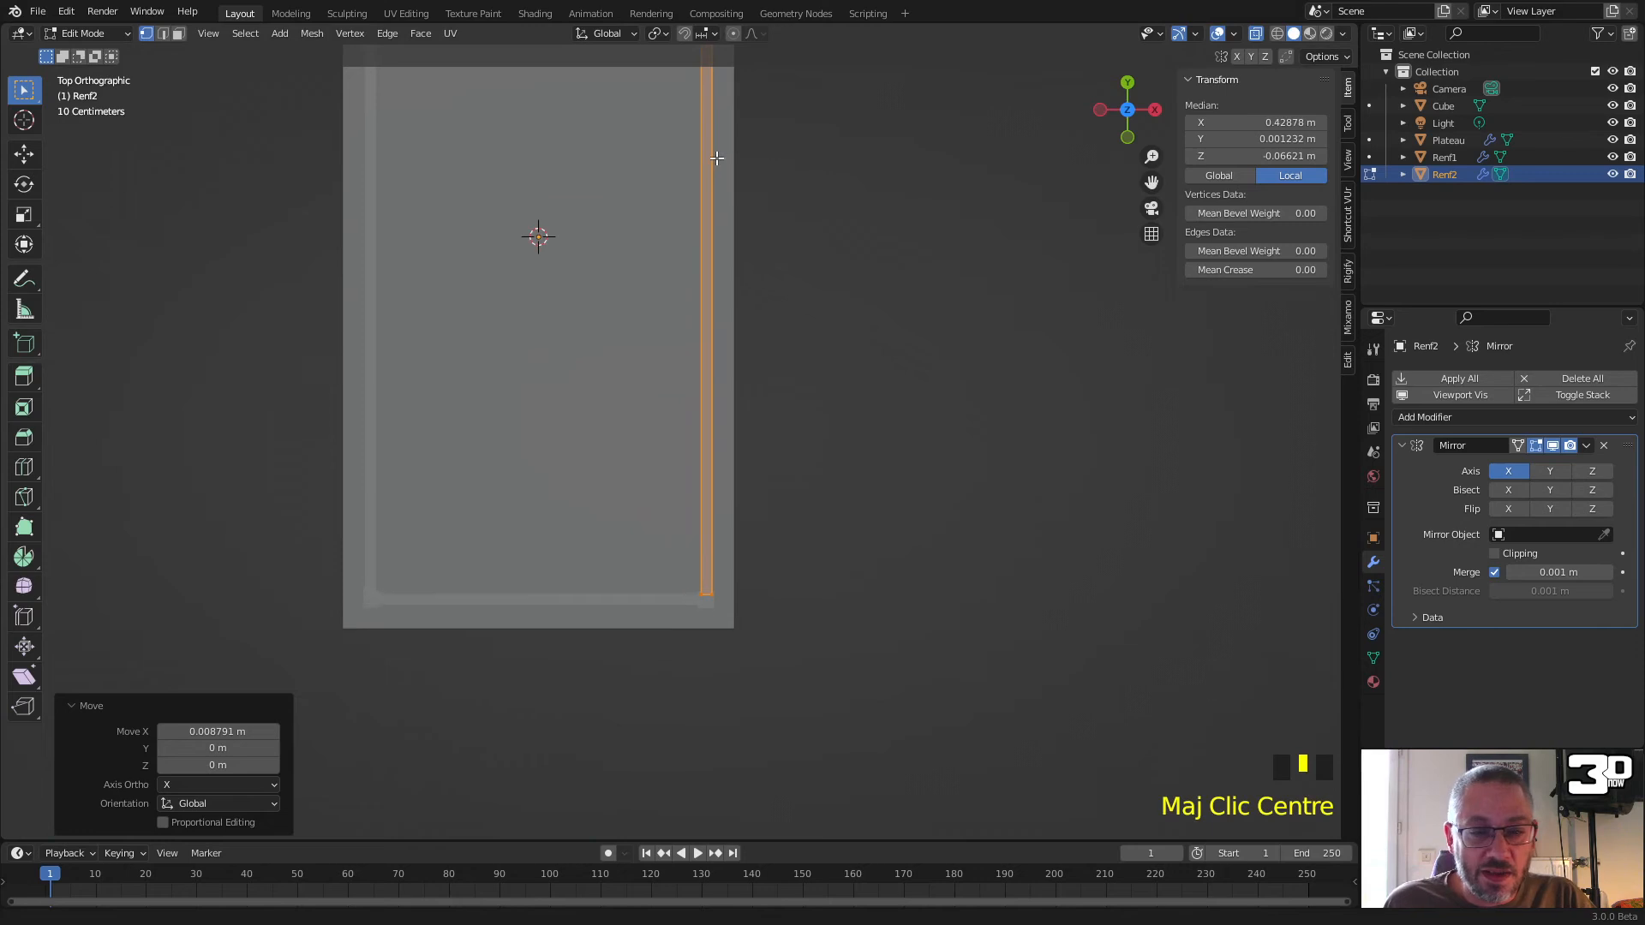
scroll(735, 520, up, 3)
shift+middle_drag(736, 519, 745, 580)
scroll(841, 735, up, 5)
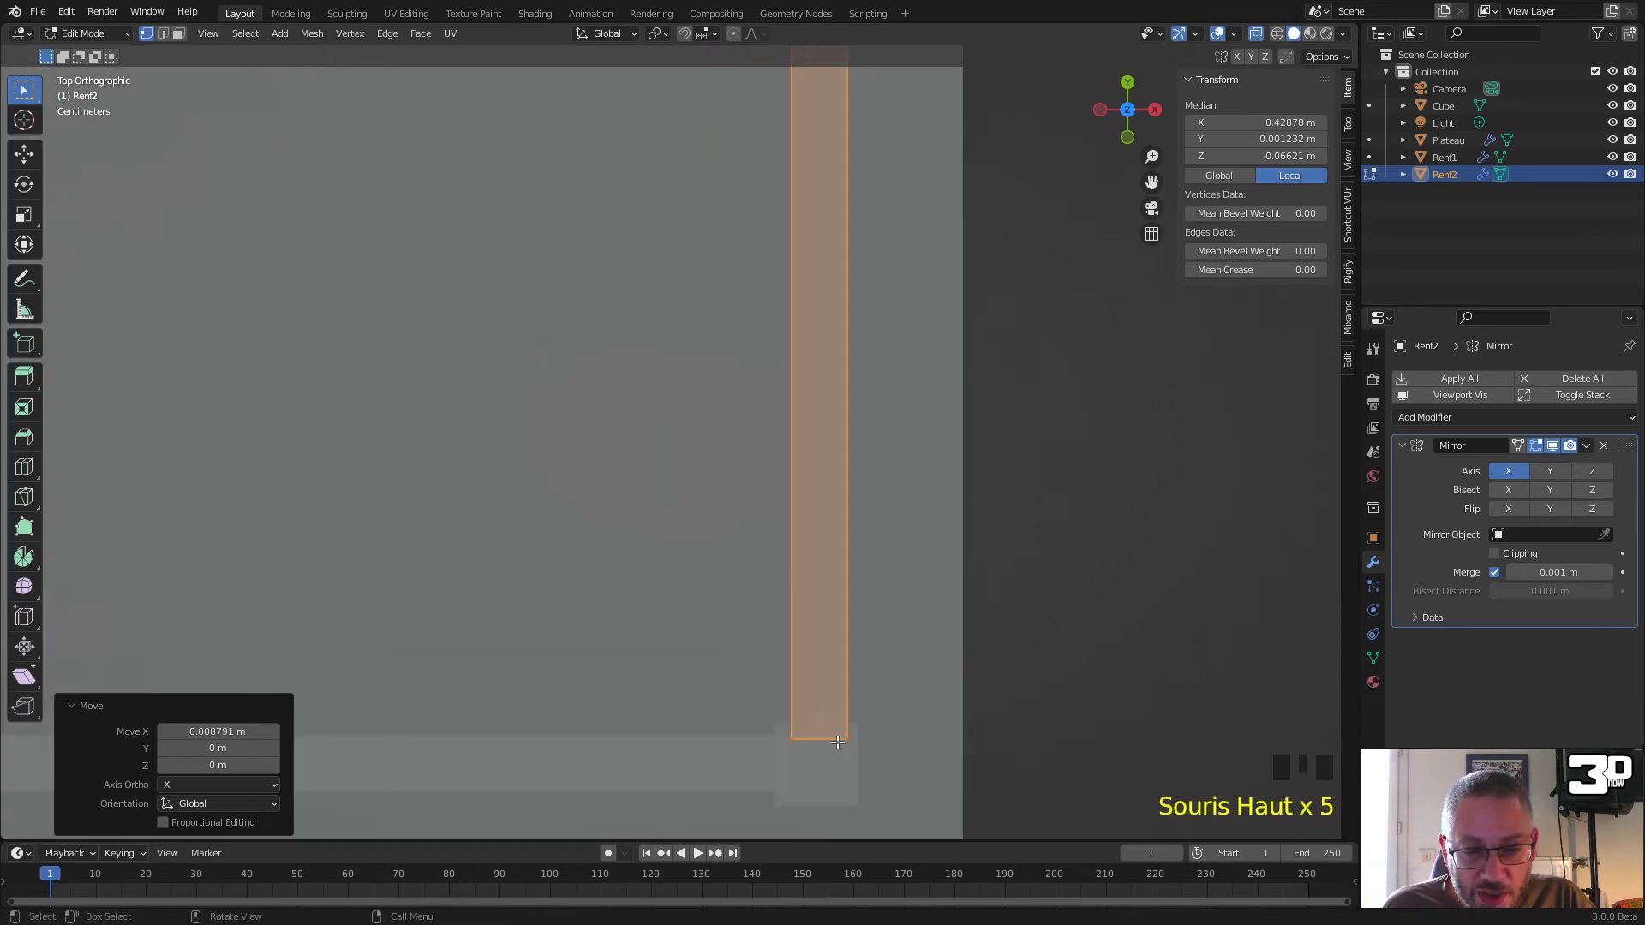
scroll(802, 696, down, 6)
middle_drag(808, 683, 775, 412)
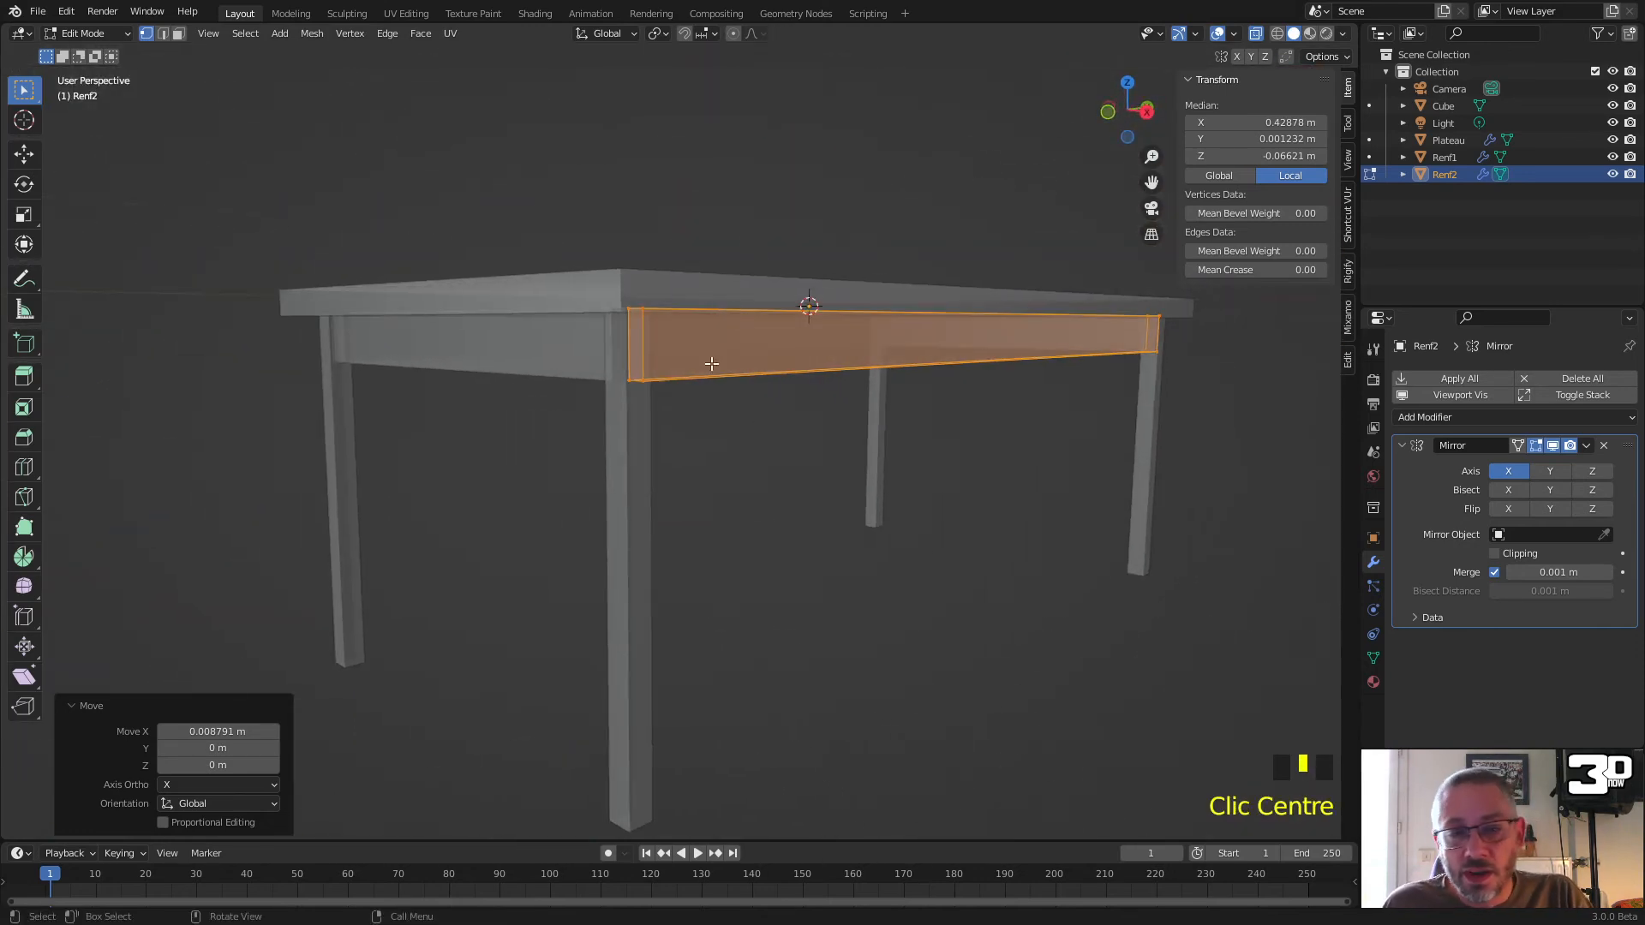
key(Tab)
click(762, 471)
middle_drag(762, 471, 789, 496)
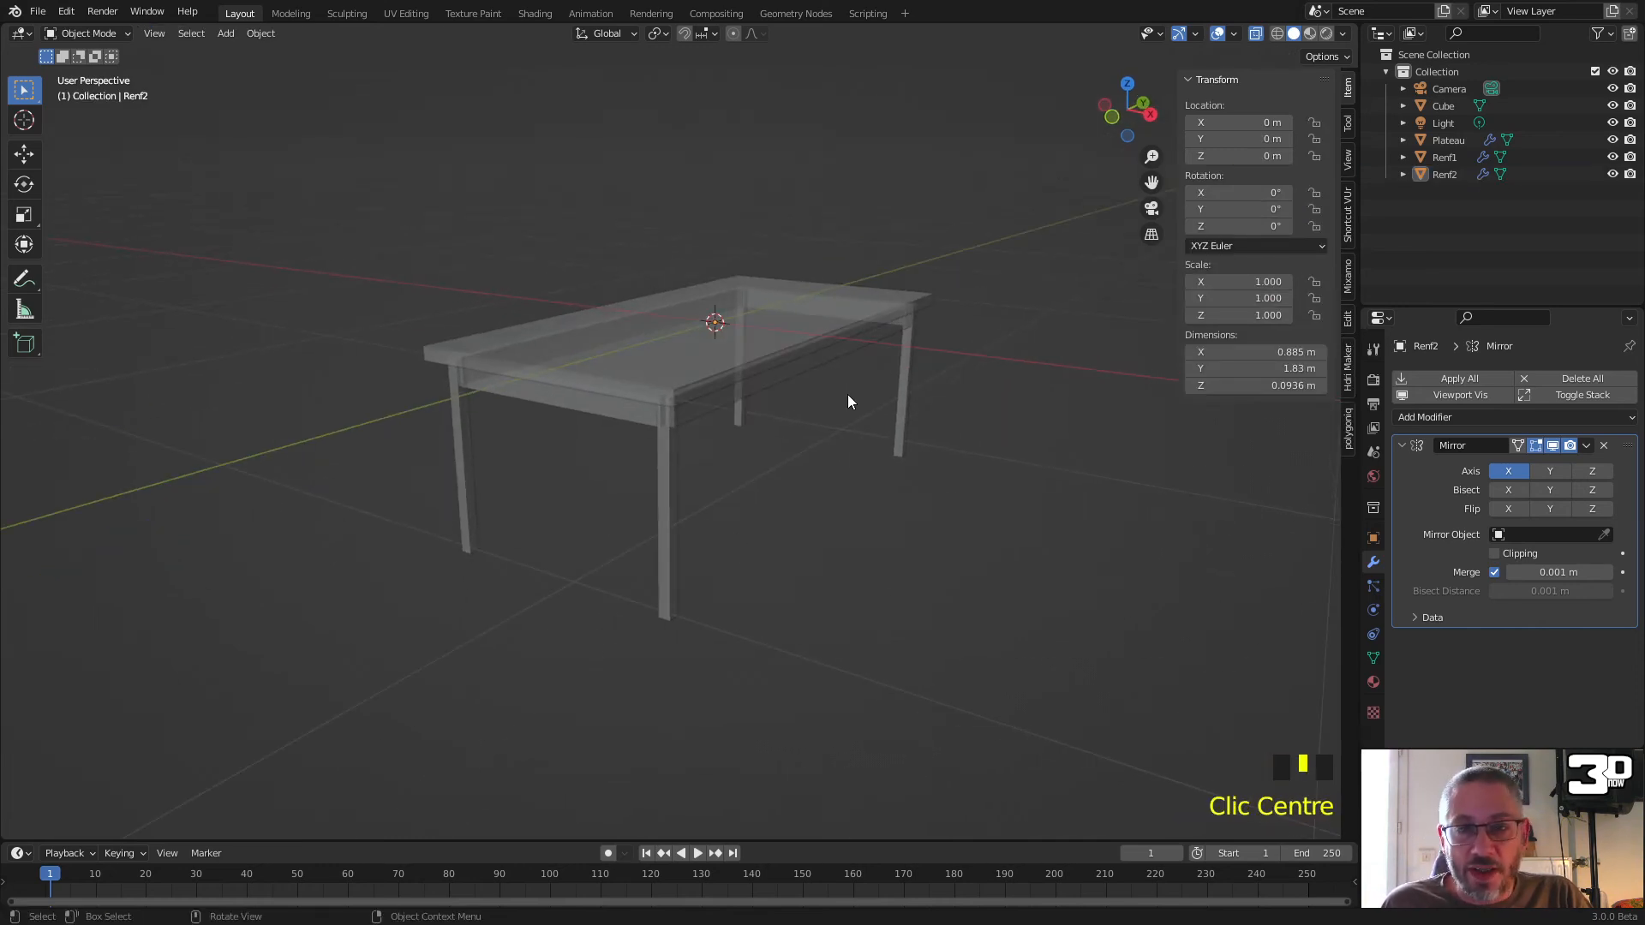
key(alt+z)
middle_drag(839, 408, 707, 475)
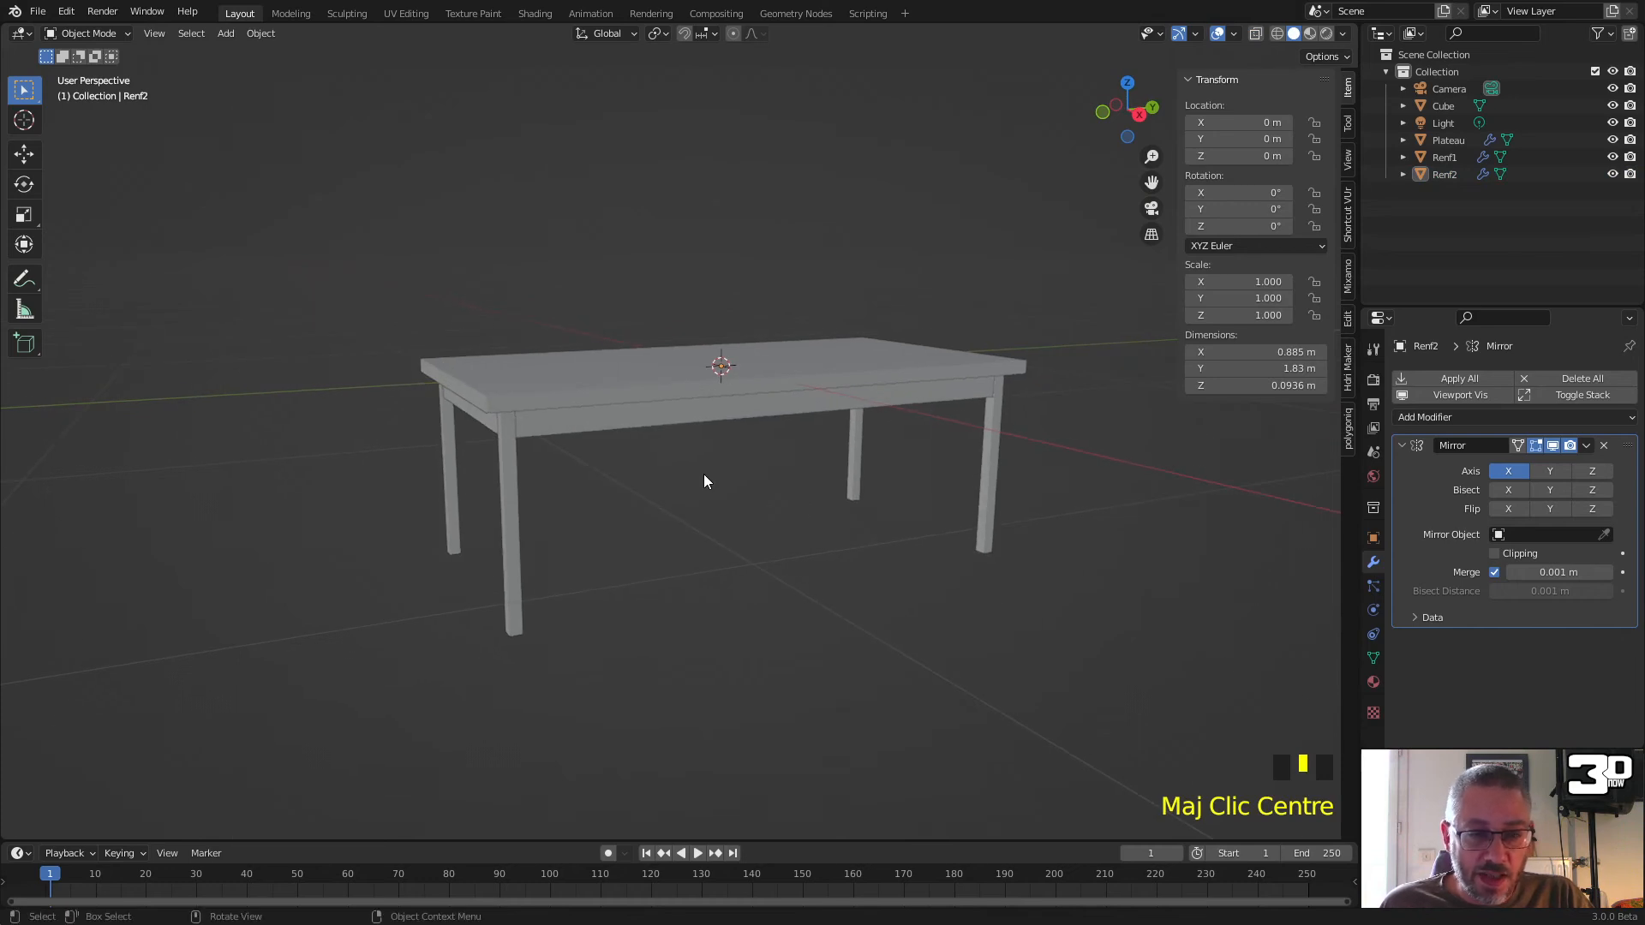
Step: Select the Renf2 side crosspieces and search the add-on preferences for "modi"
click(624, 423)
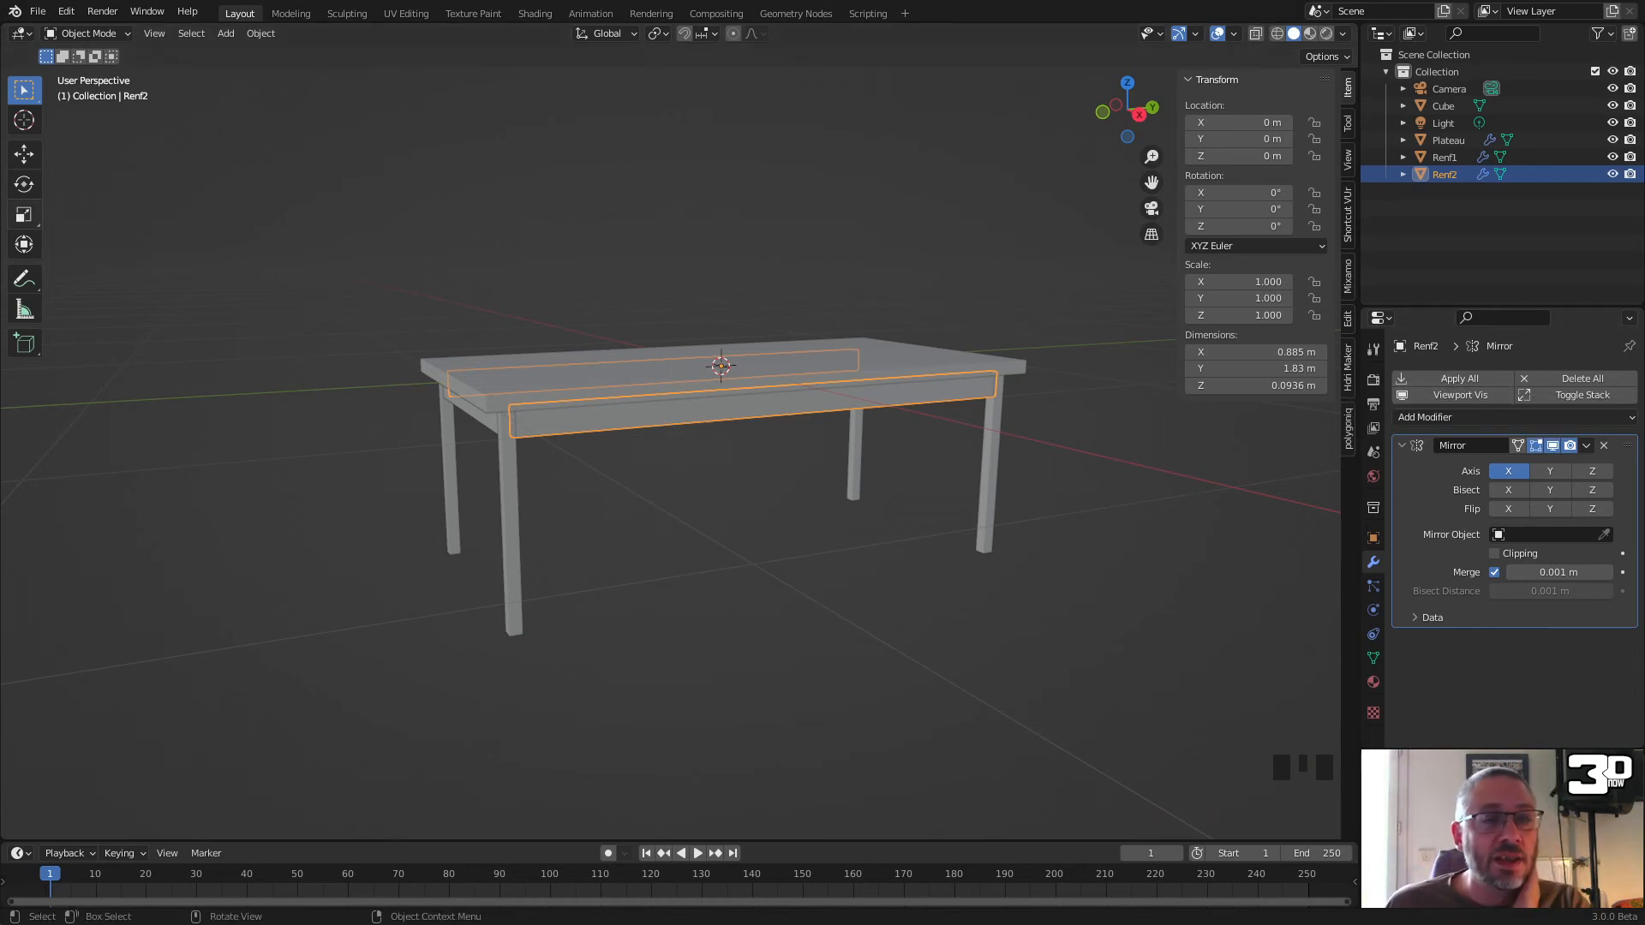
click(66, 11)
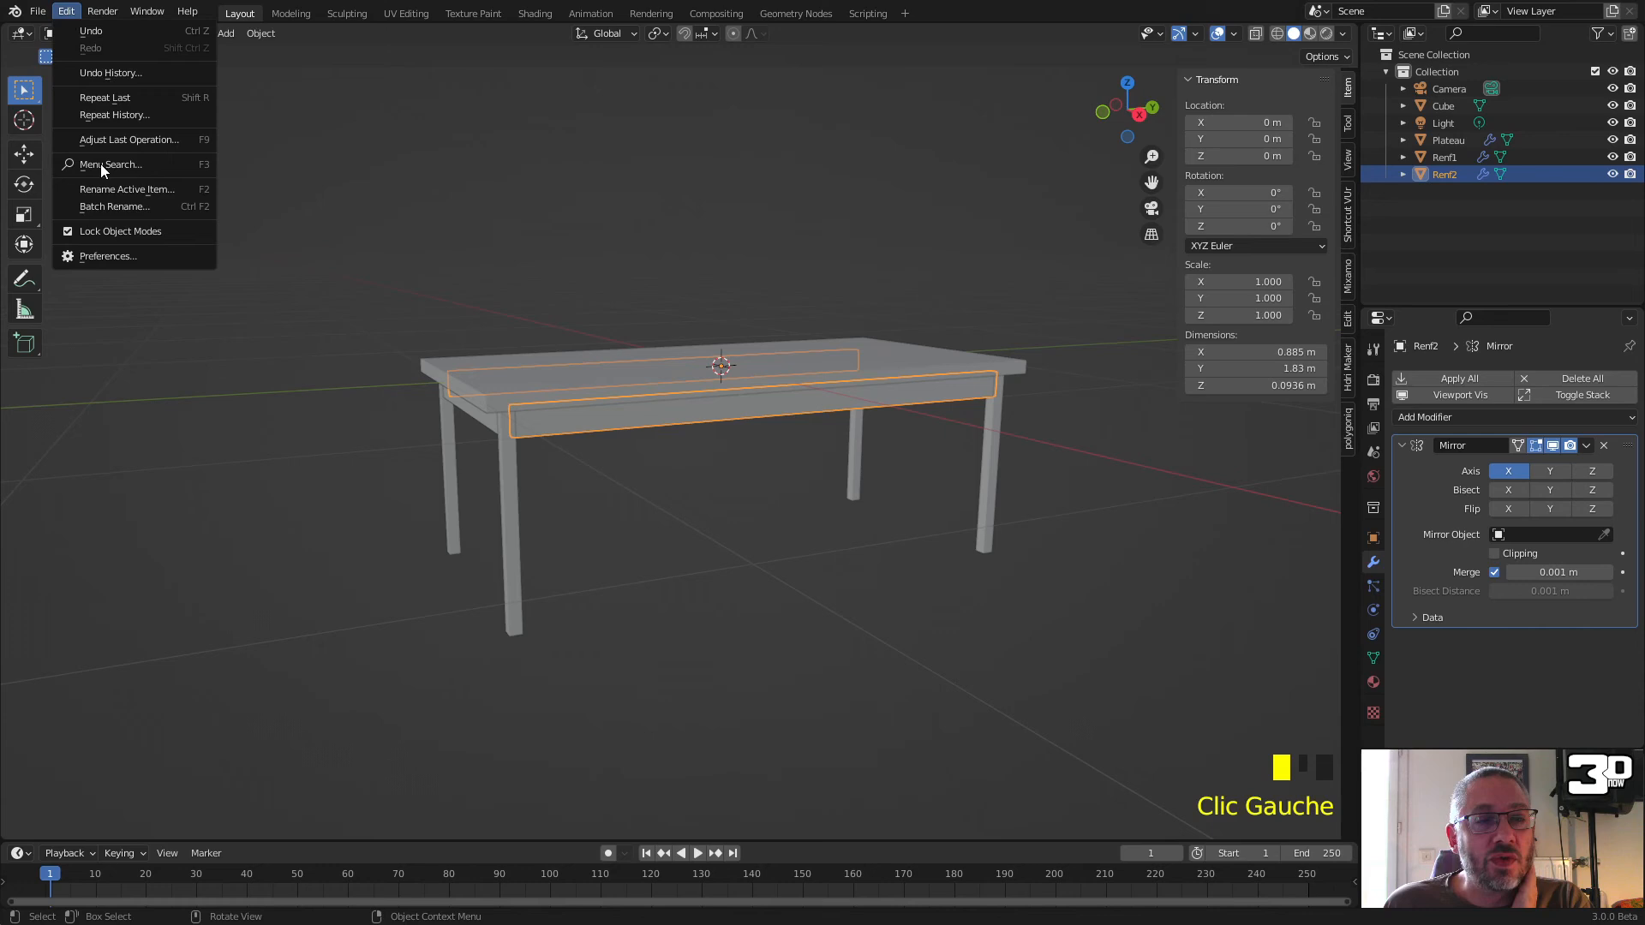
click(147, 255)
click(482, 67)
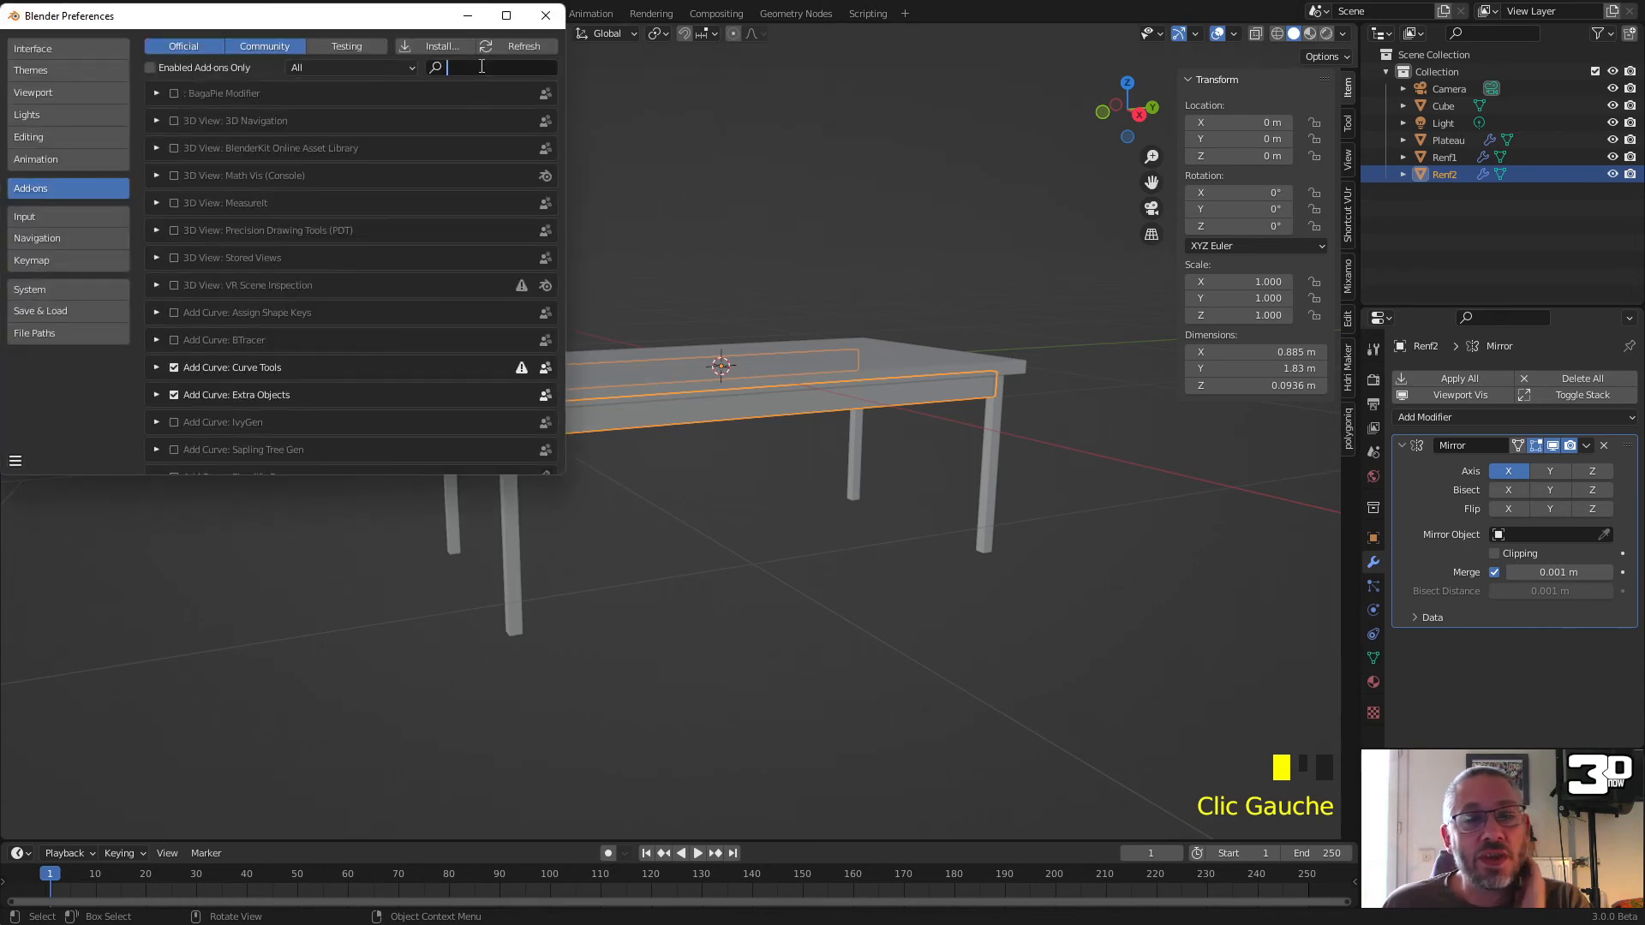
text(modi)
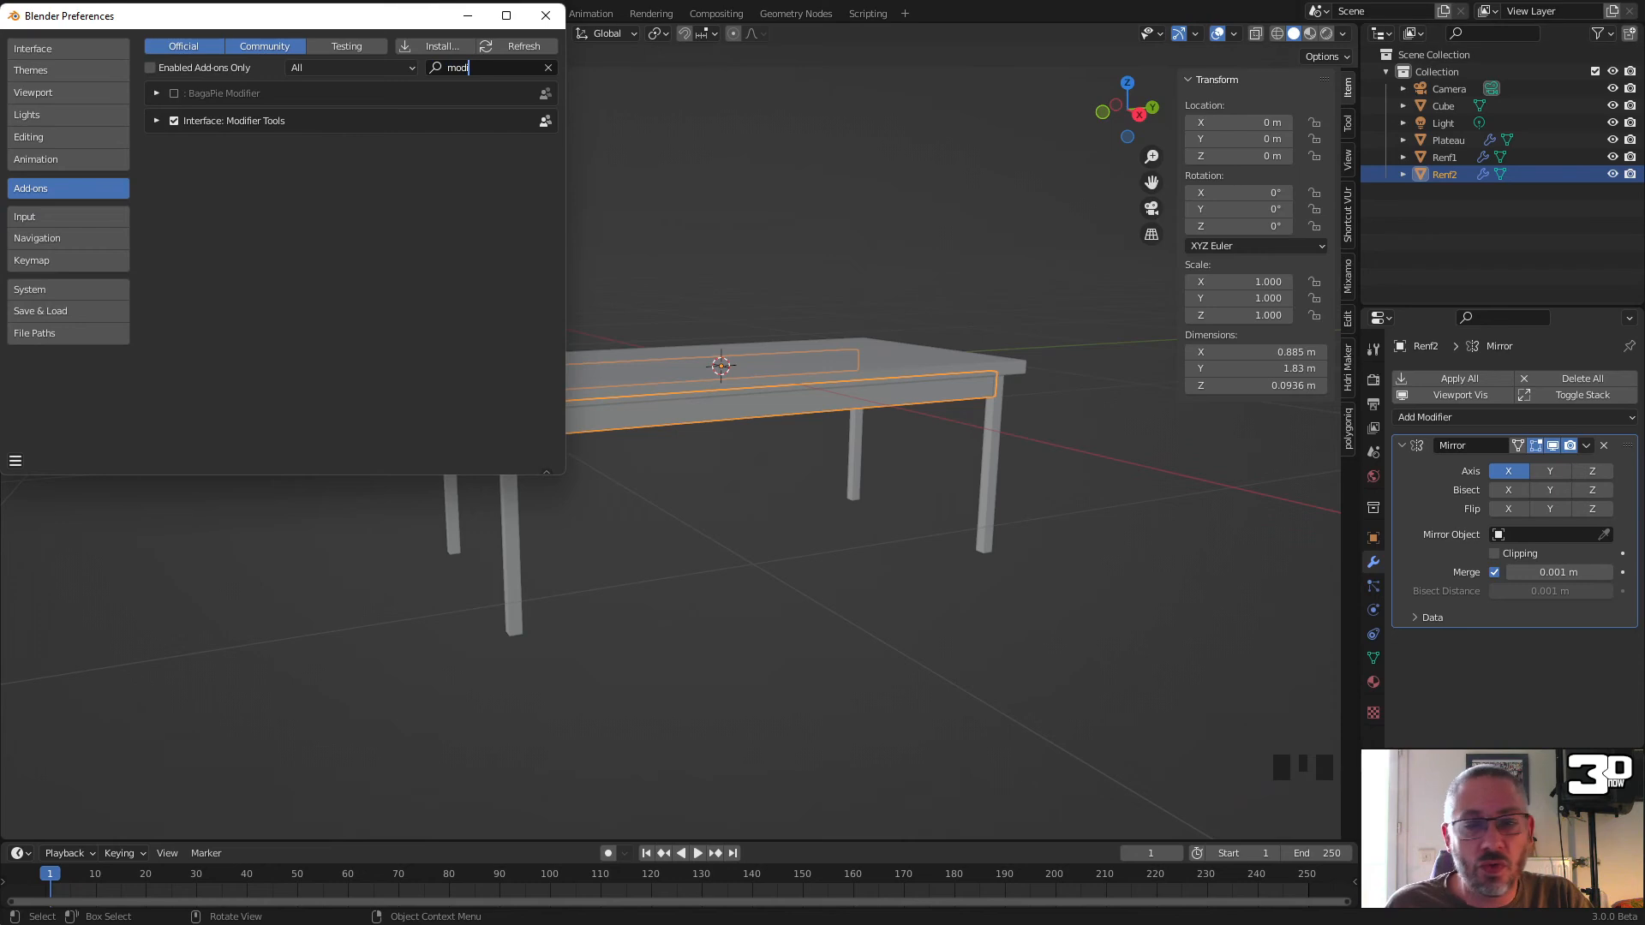
click(546, 15)
Step: Apply the Mirror modifiers on the Renf2 side crosspieces, the Renf1 end crosspieces and the Plateau legs object
click(1459, 378)
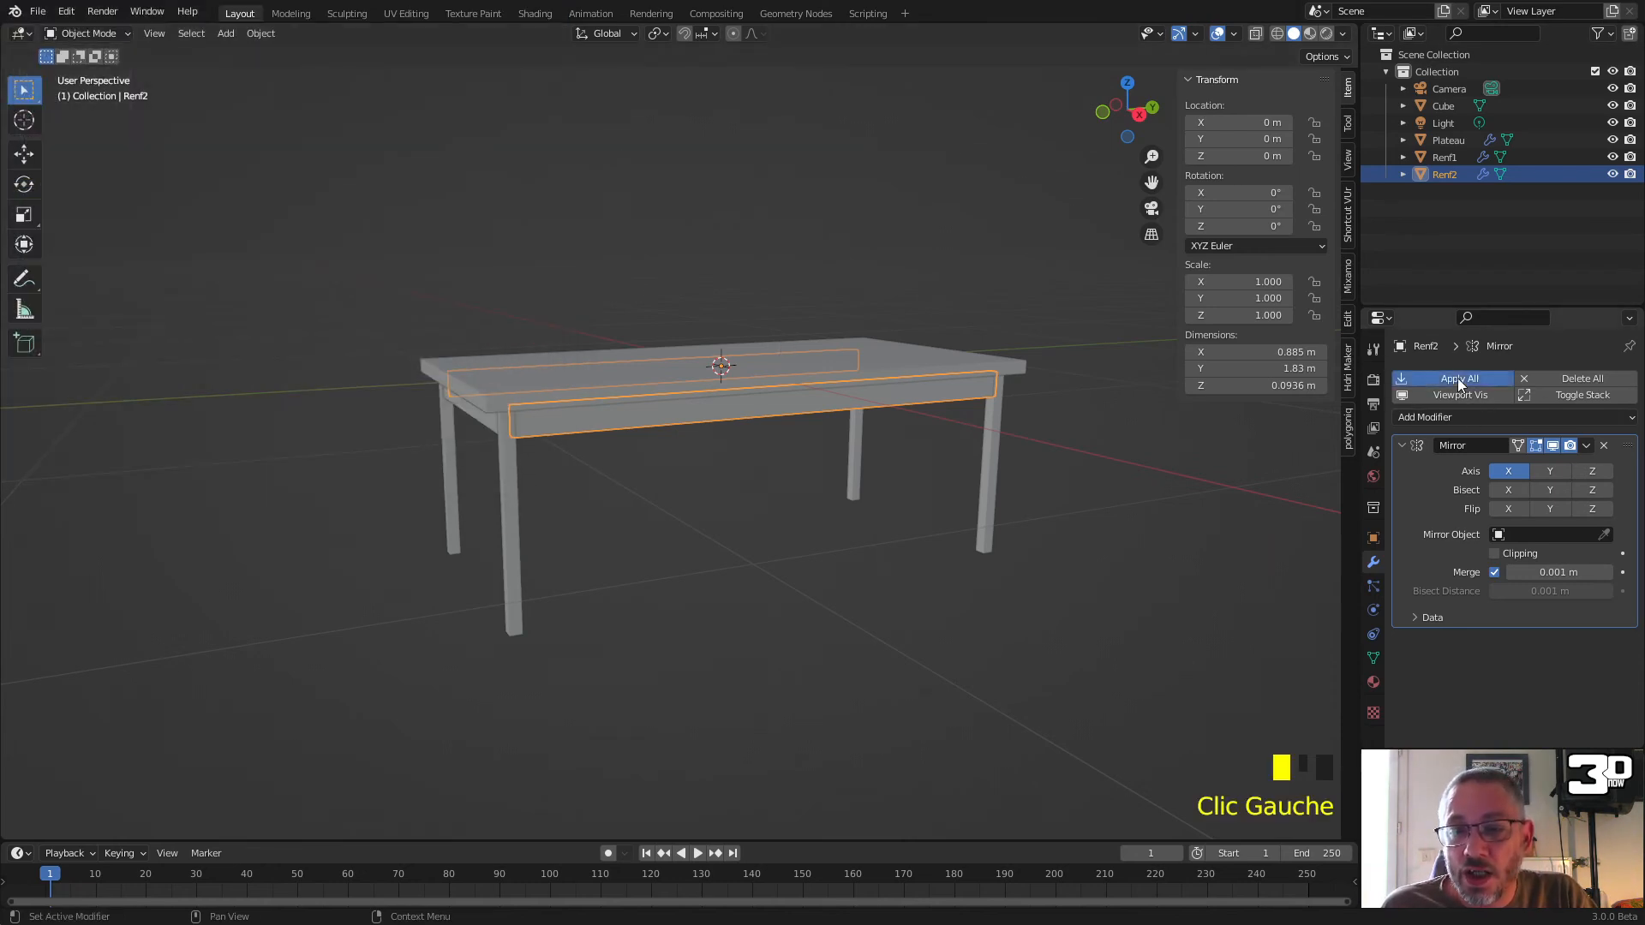
click(480, 428)
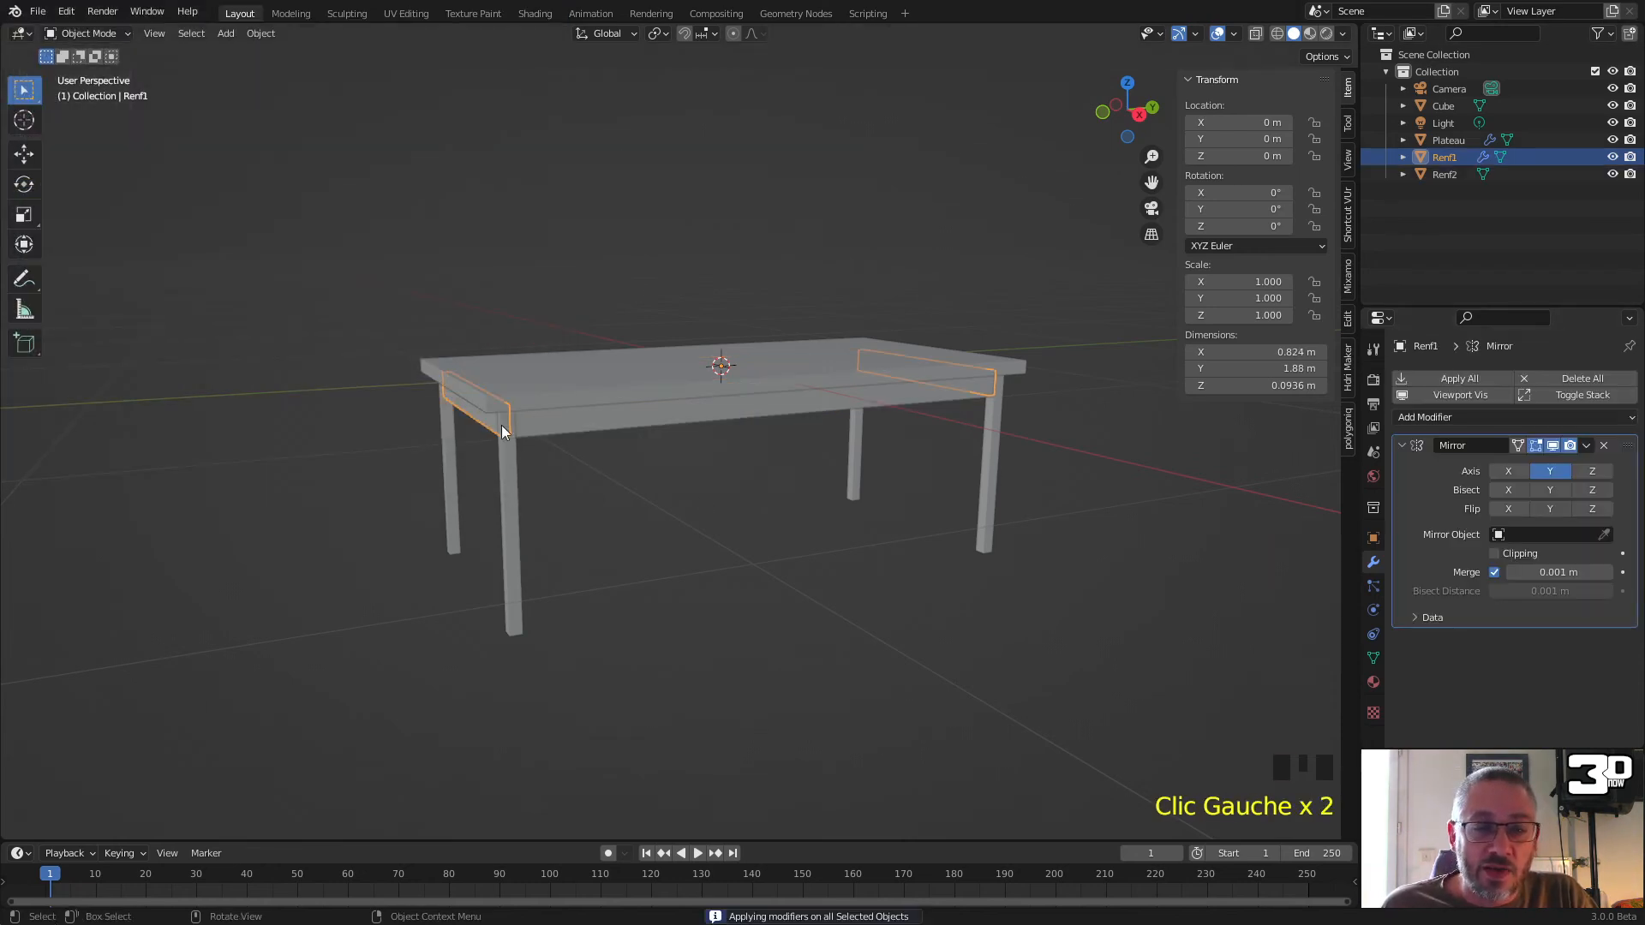
click(1585, 449)
click(1585, 449)
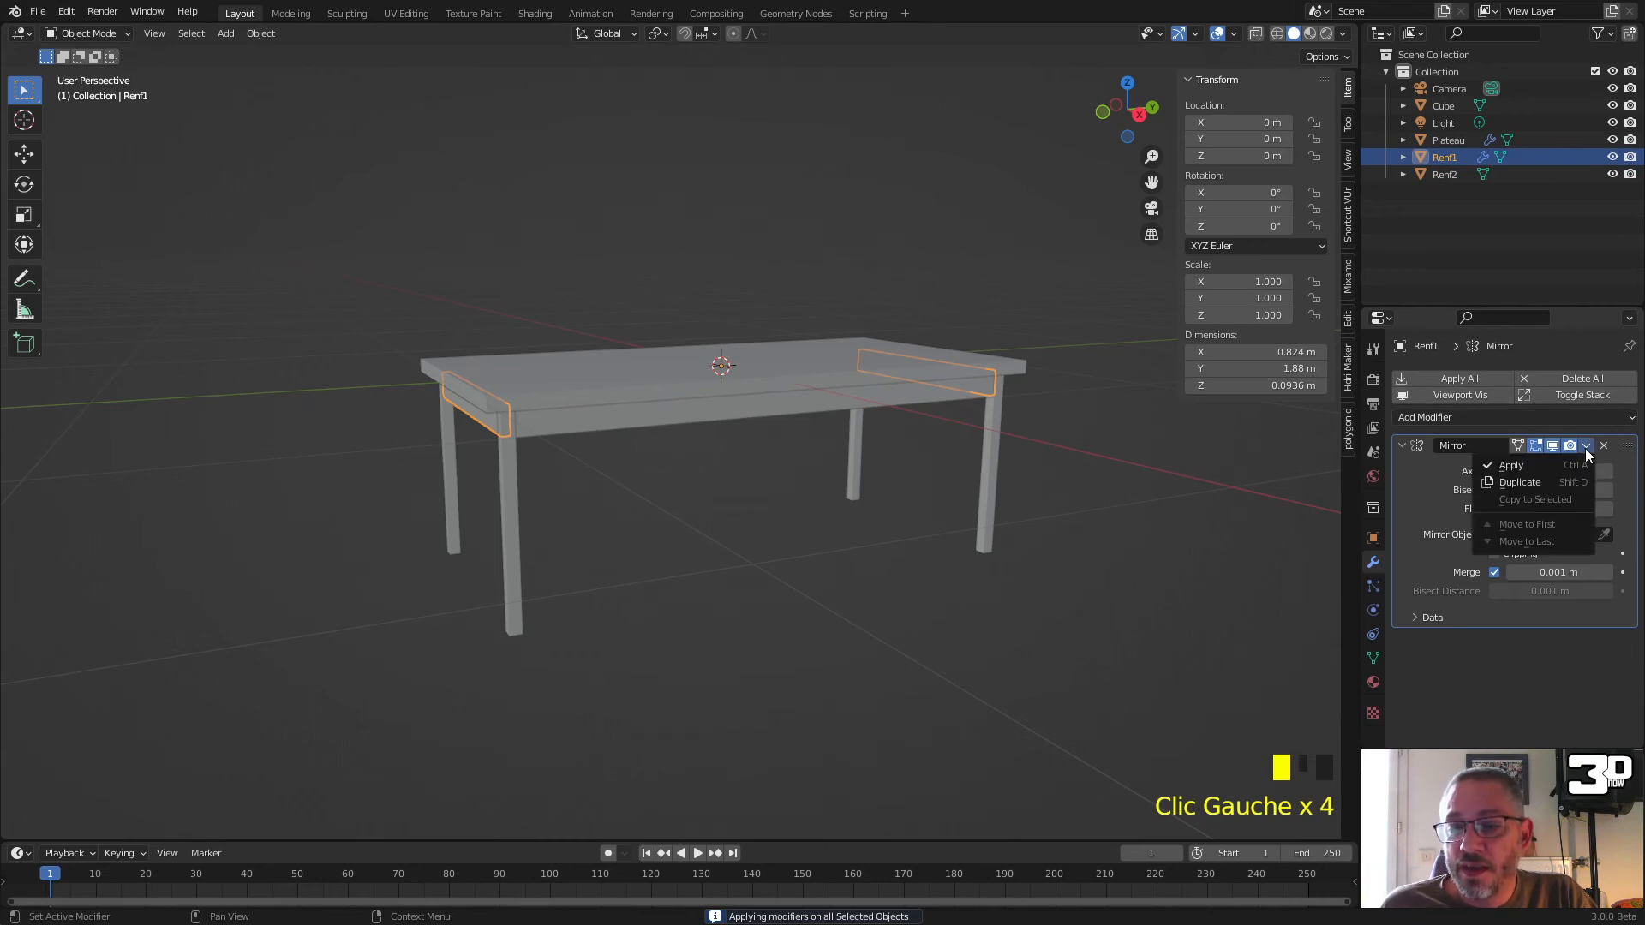
click(1510, 466)
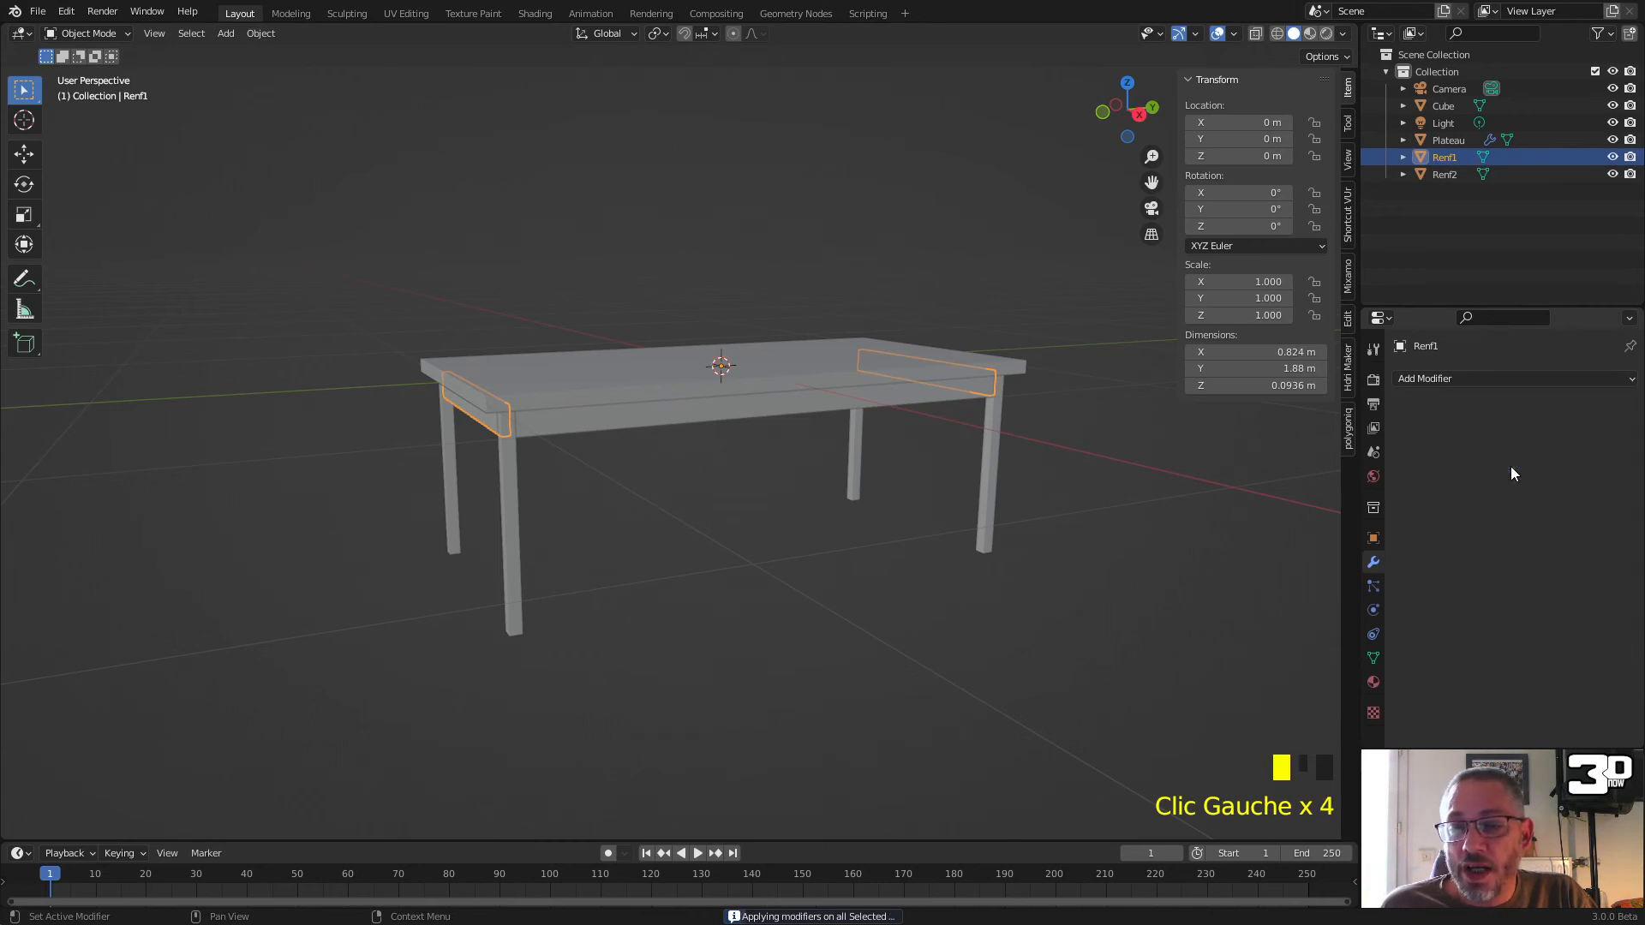
click(999, 424)
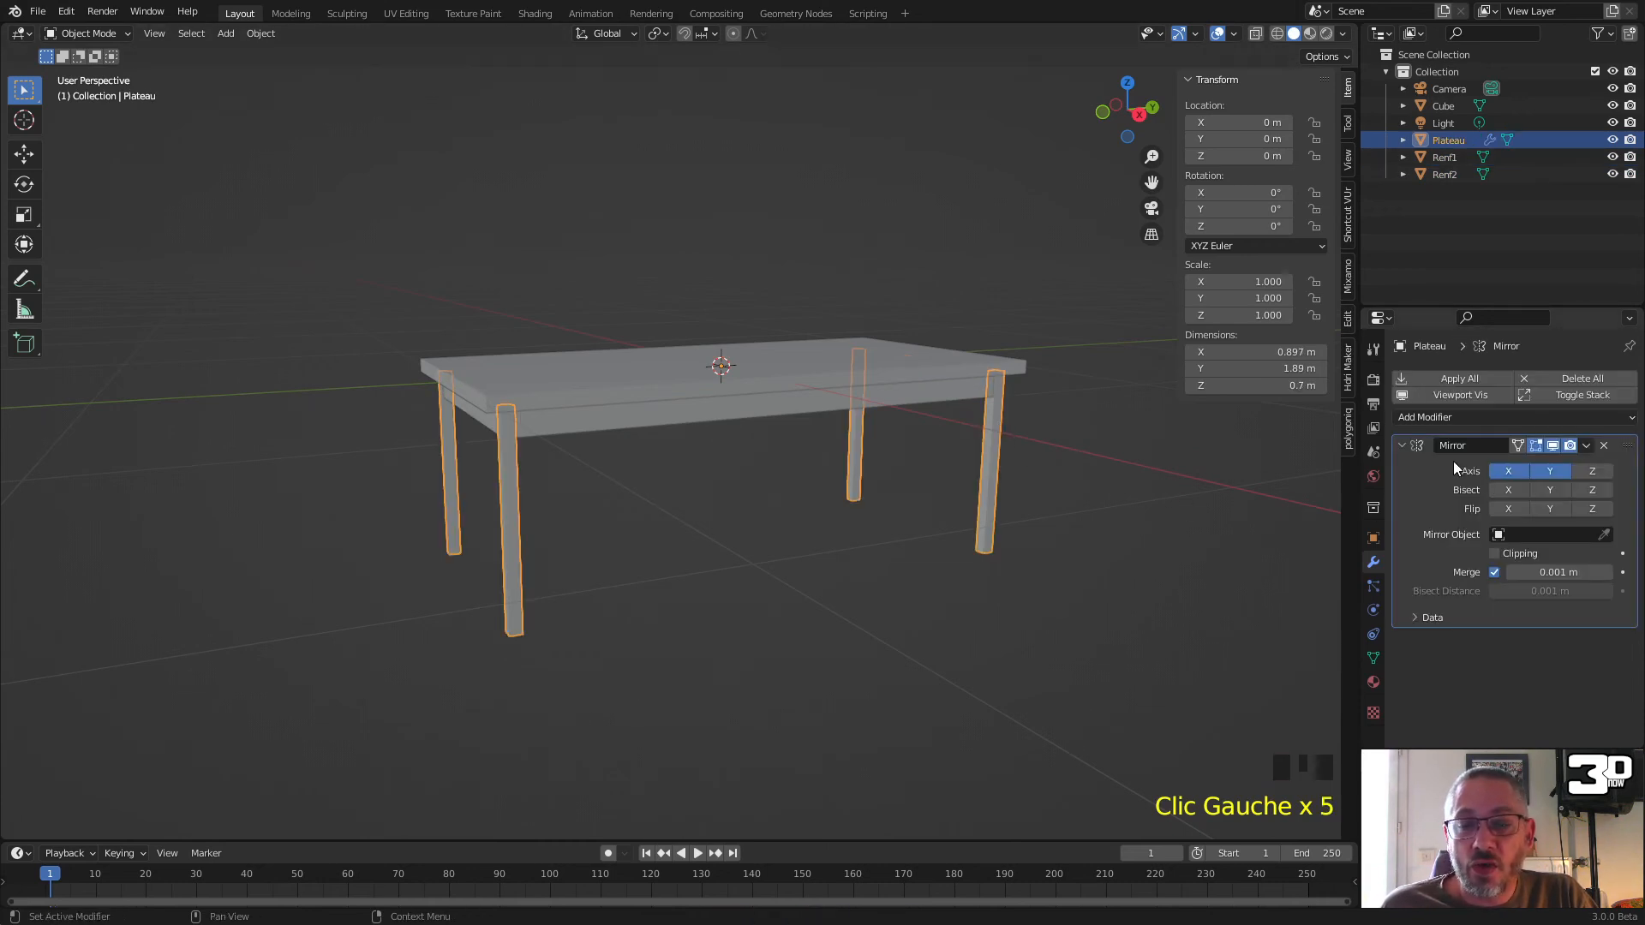
key(ctrl+a)
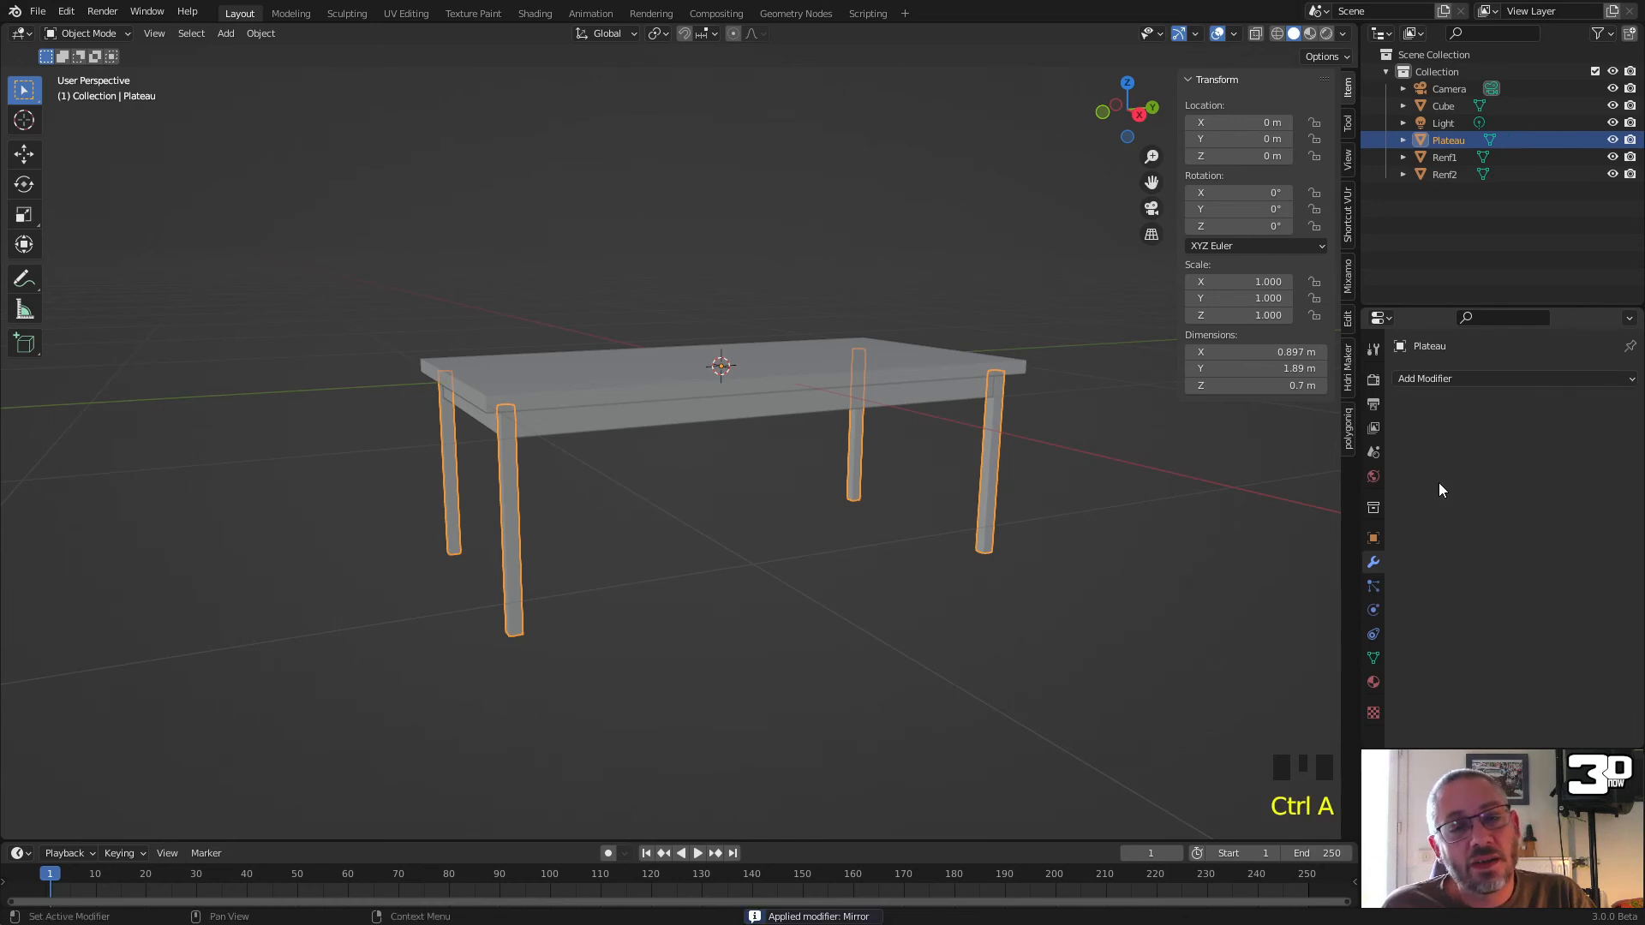
click(946, 394)
click(992, 433)
click(504, 480)
click(507, 494)
click(507, 497)
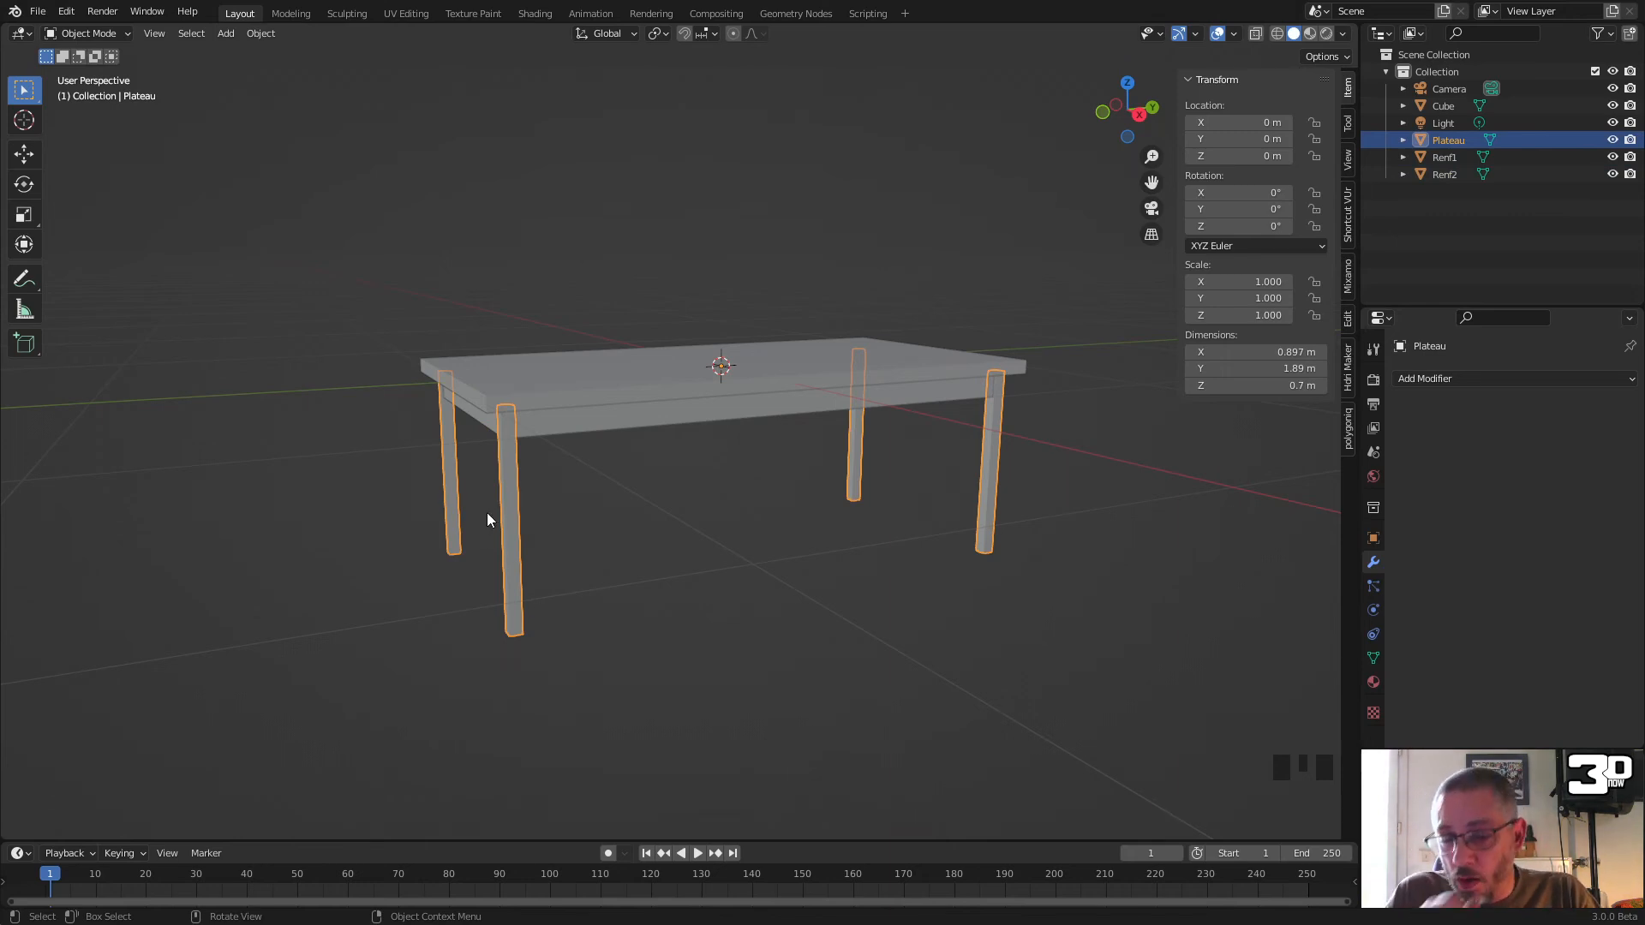
Step: Try moving a single foot vertex on two separate legs of the Plateau mesh in Edit Mode
key(Tab)
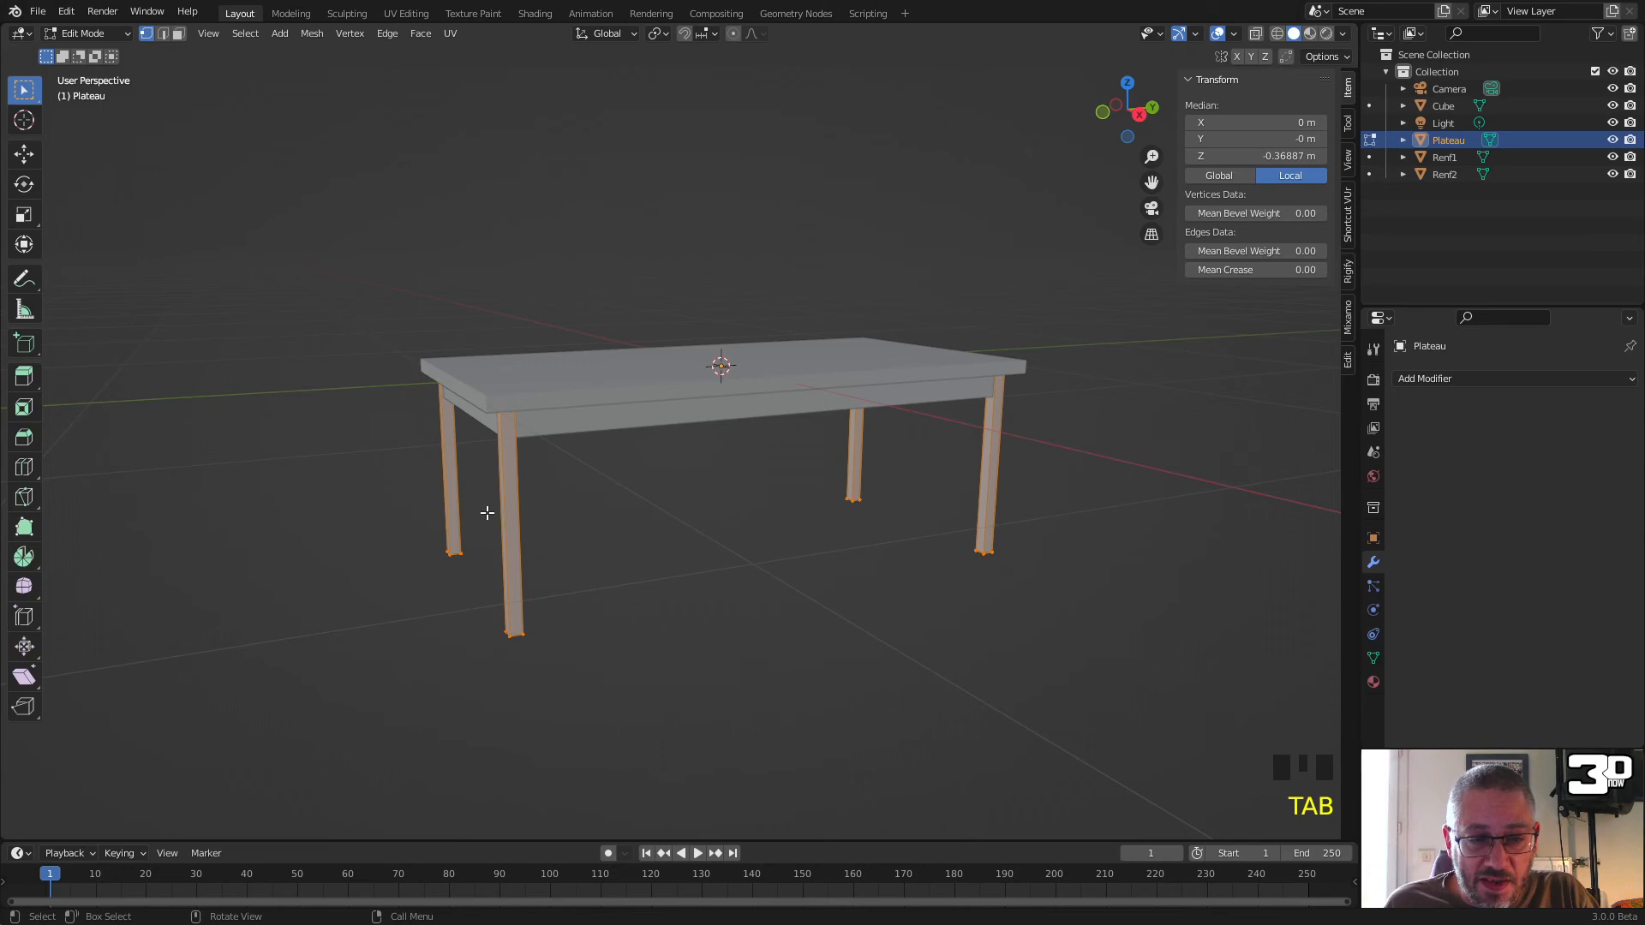
click(528, 654)
click(518, 636)
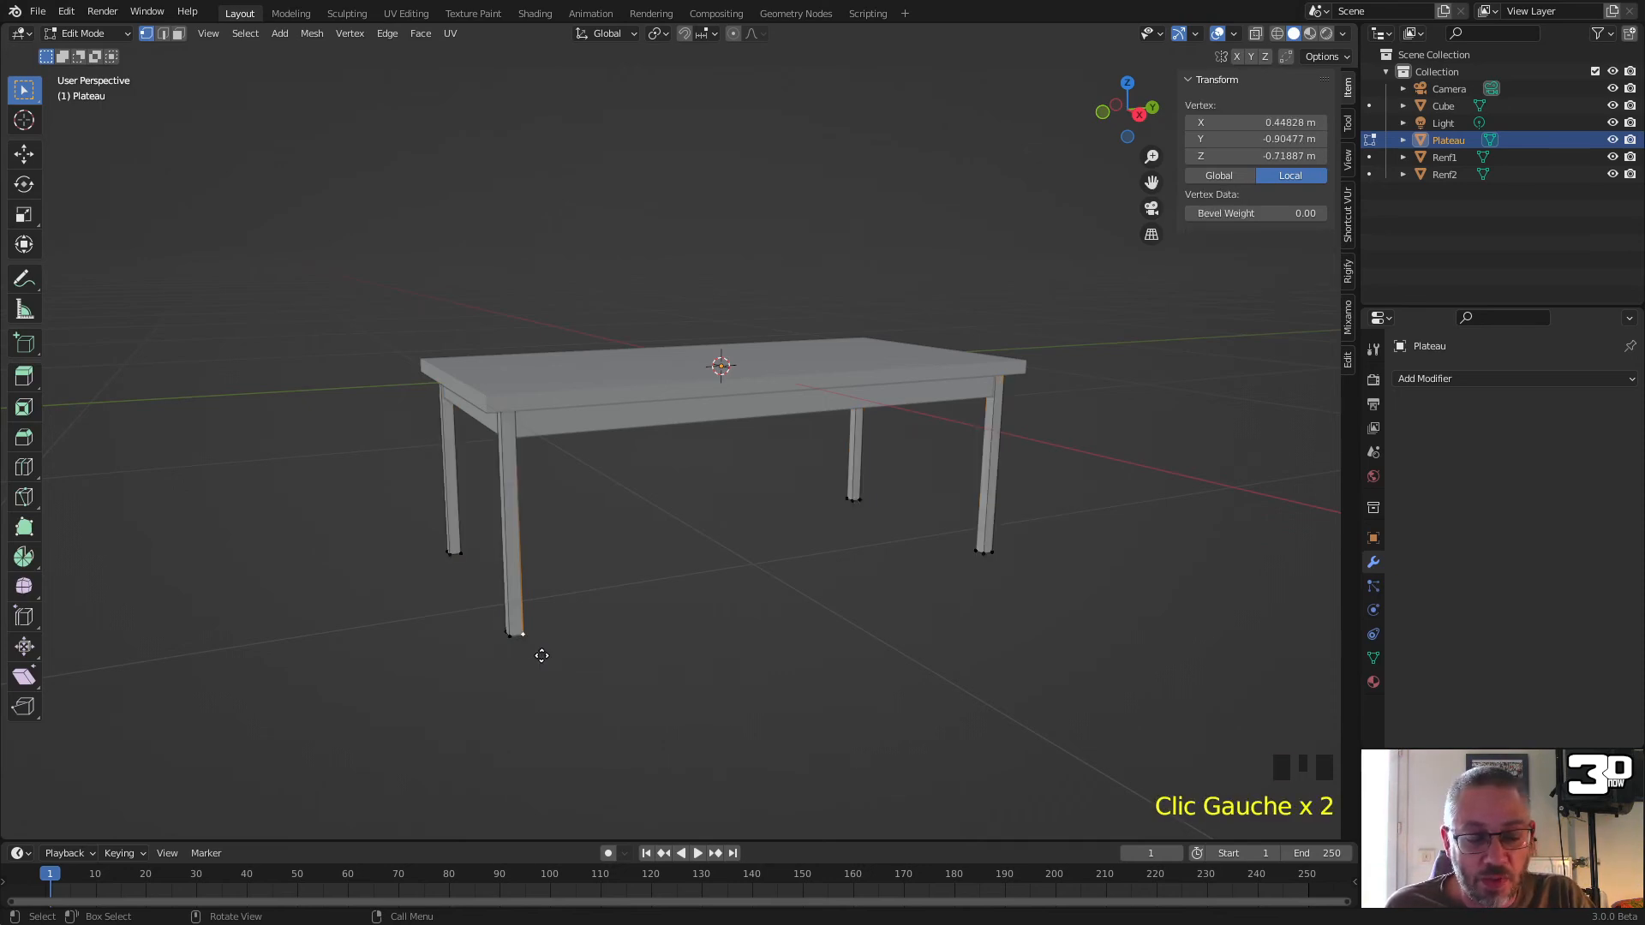
key(g)
right_click(665, 563)
click(451, 552)
key(g)
right_click(628, 569)
click(666, 563)
middle_drag(666, 563, 822, 525)
scroll(851, 514, up, 2)
key(Tab)
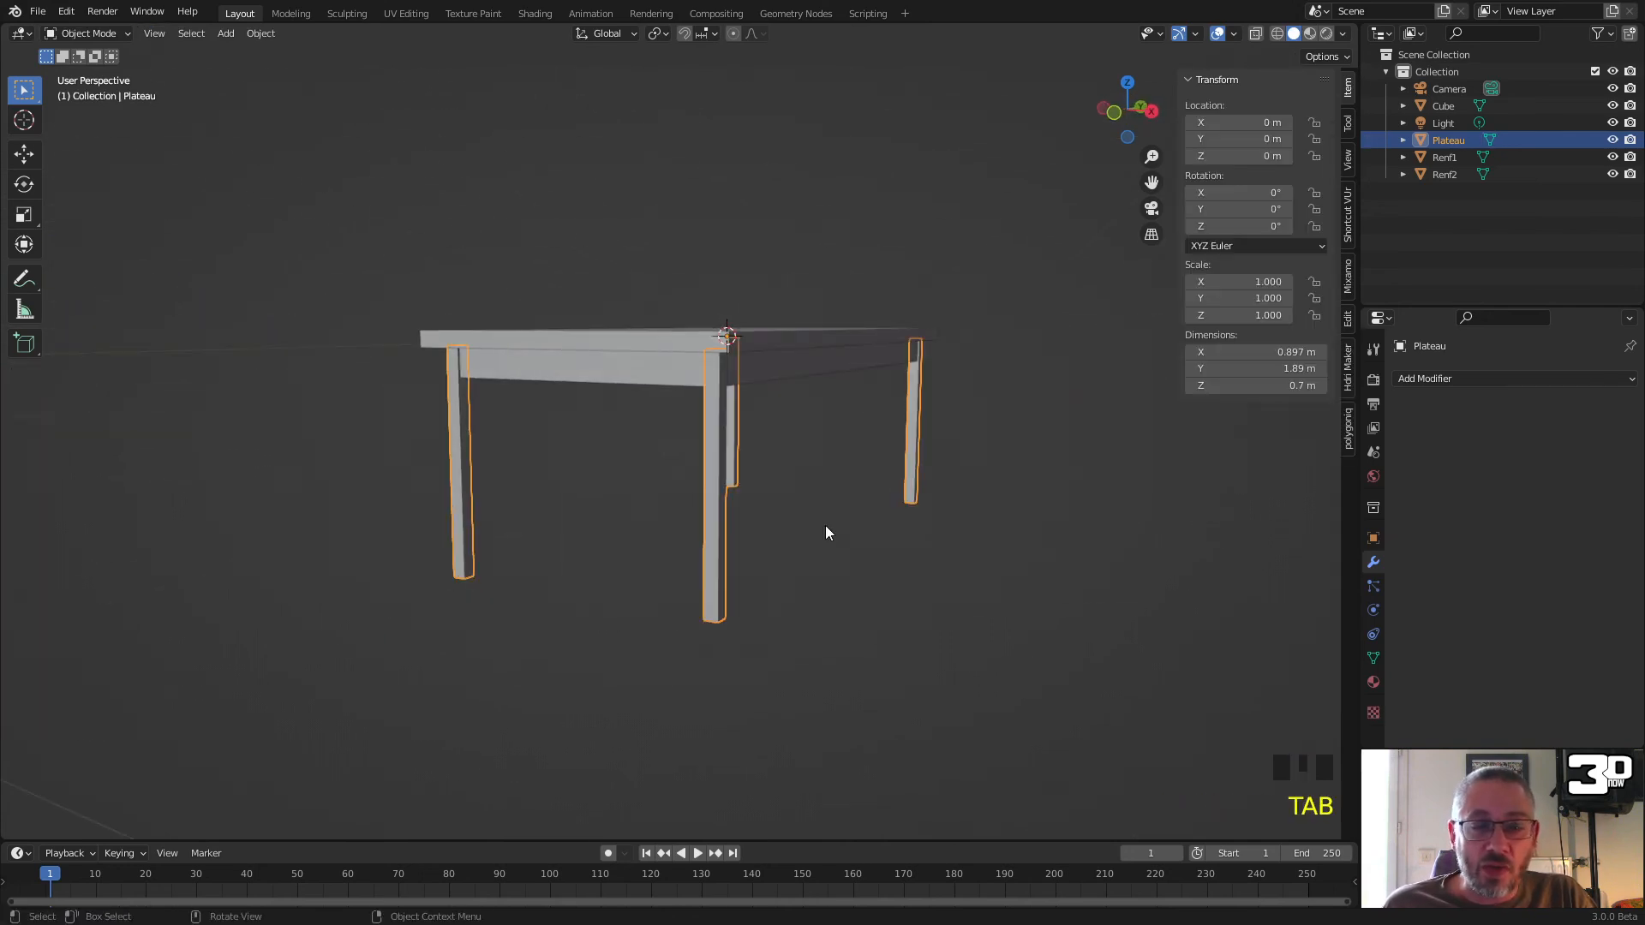
Step: Enter Edit Mode on the Plateau legs and select the bottom vertices of all four feet
click(830, 524)
double_click(913, 407)
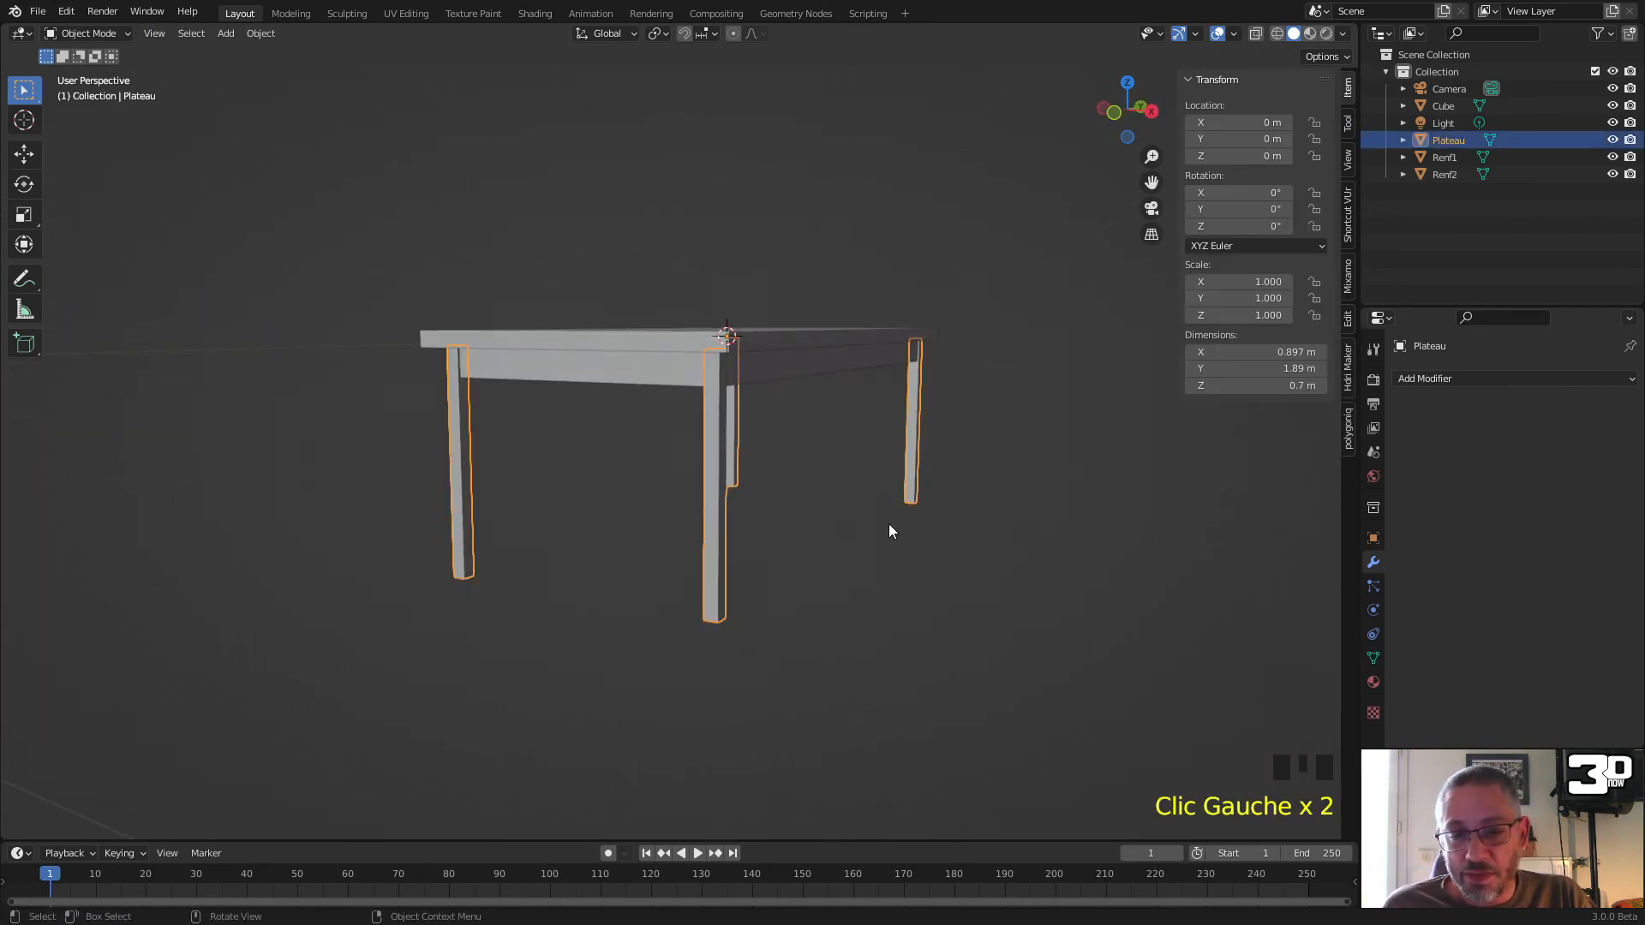
key(Tab)
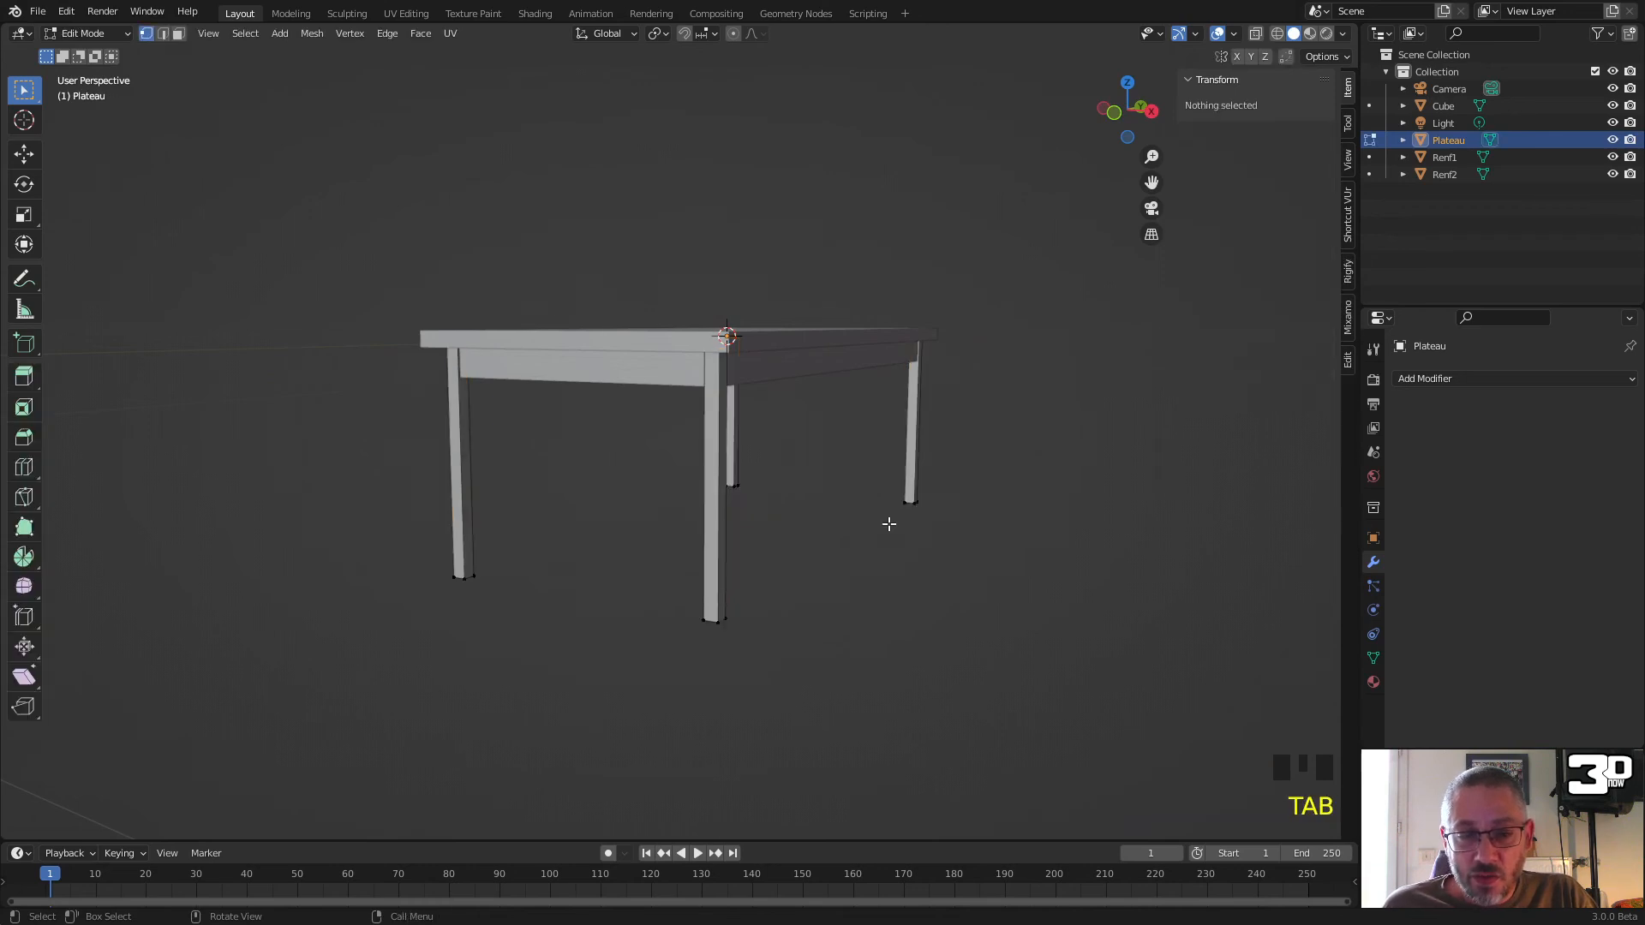
middle_drag(941, 676, 914, 629)
drag(1089, 736, 370, 518)
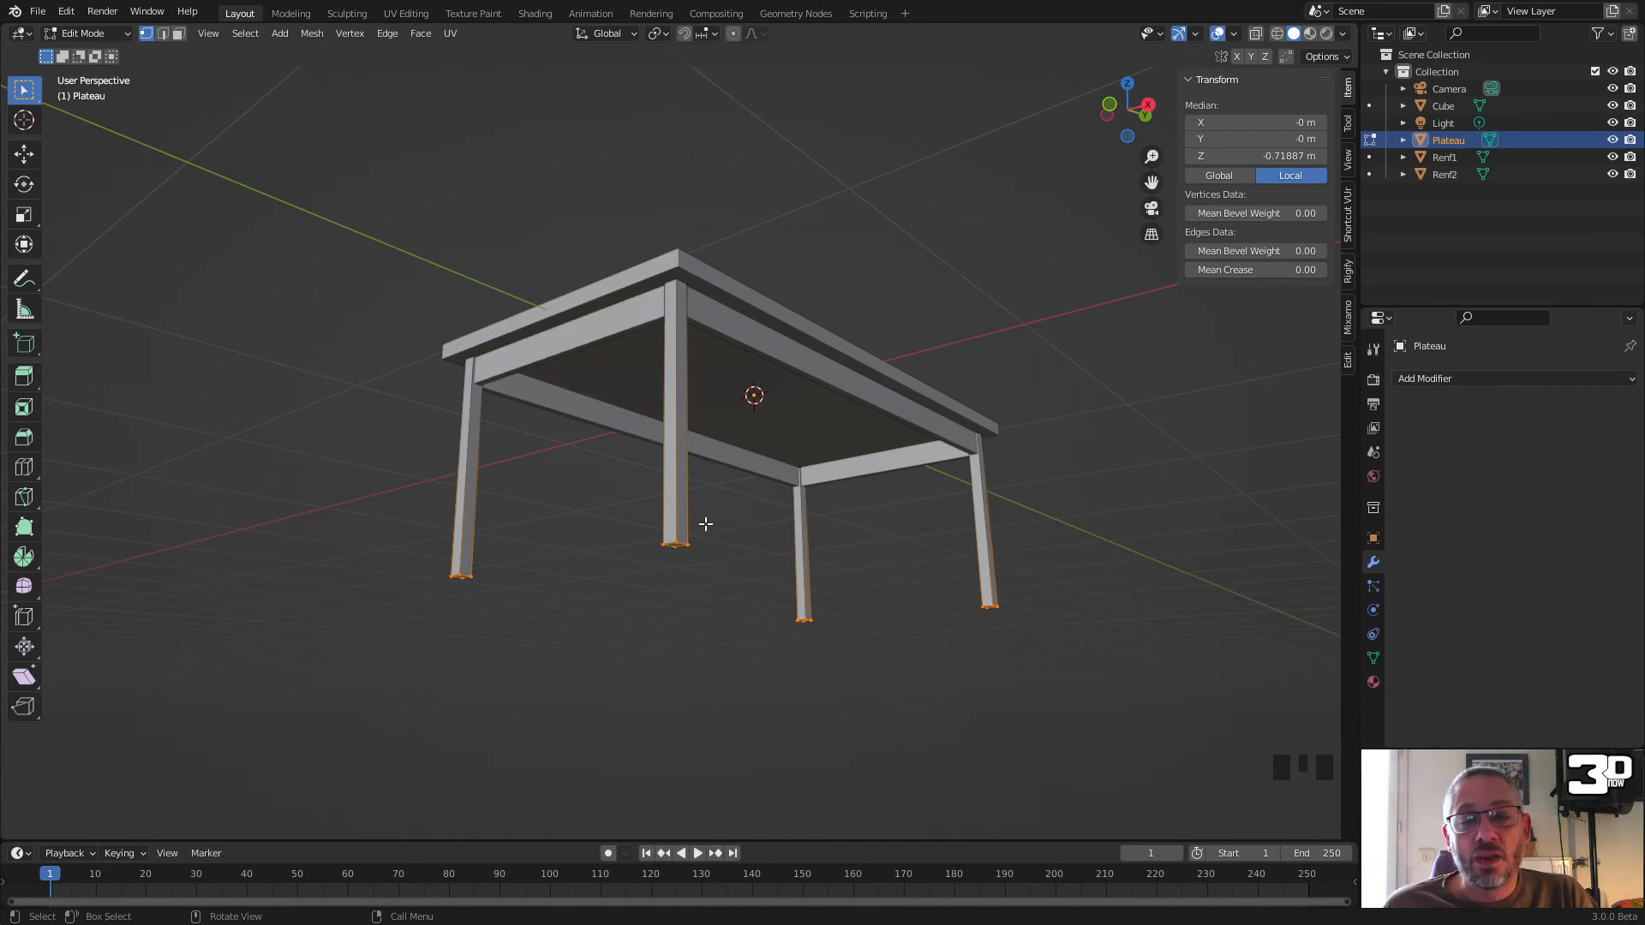
click(313, 35)
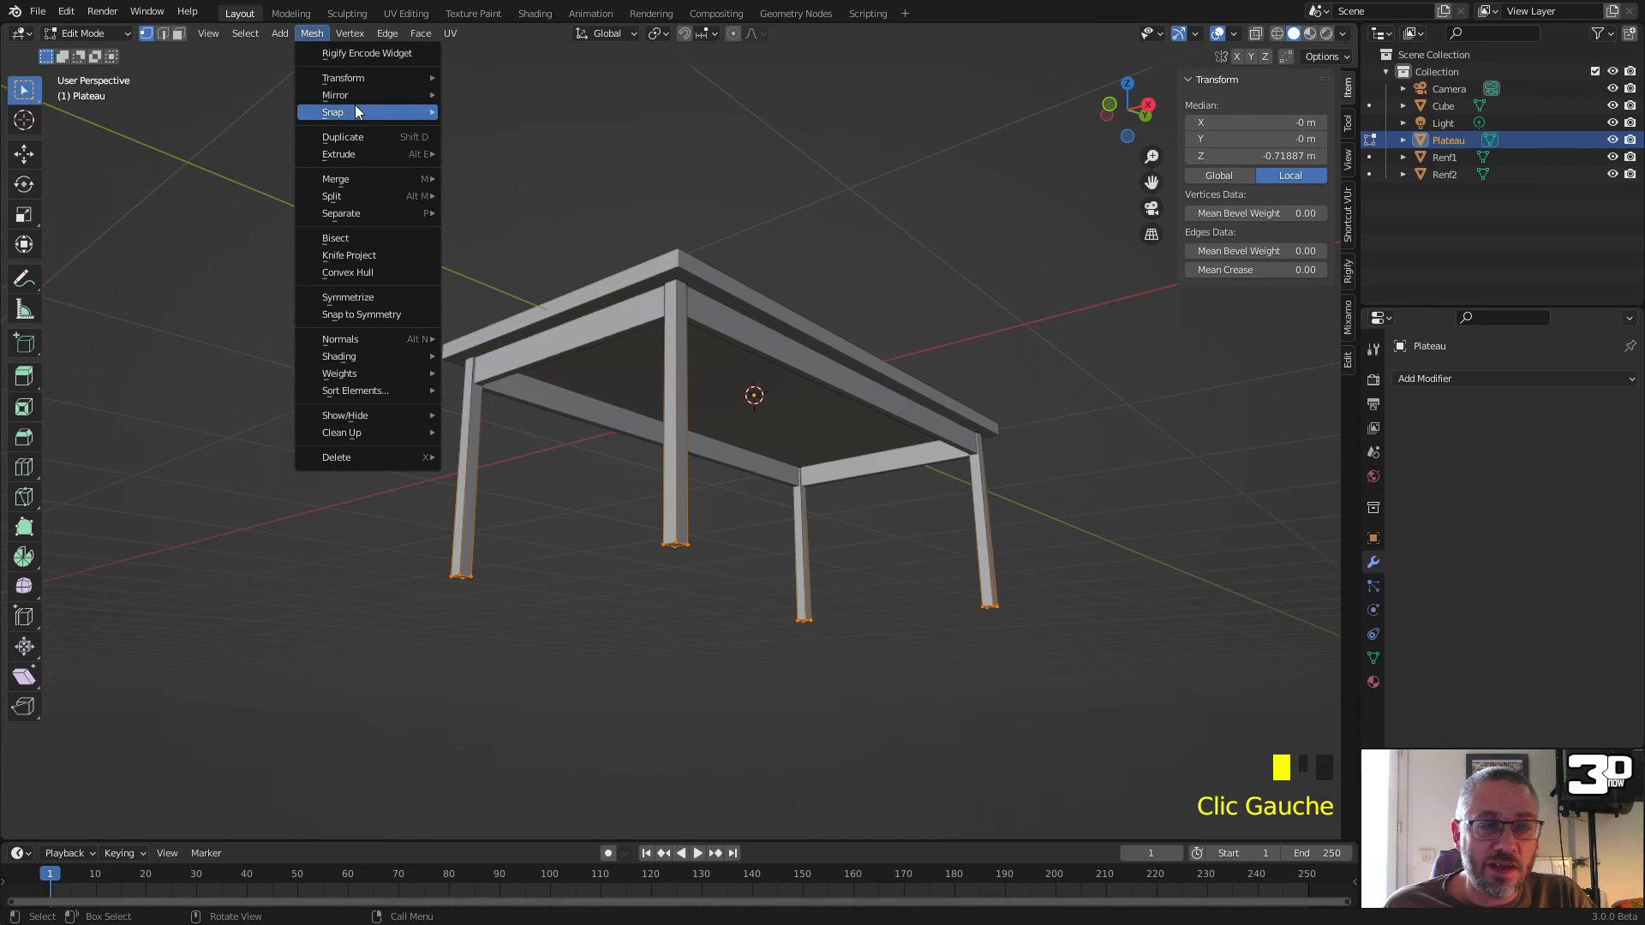
click(96, 33)
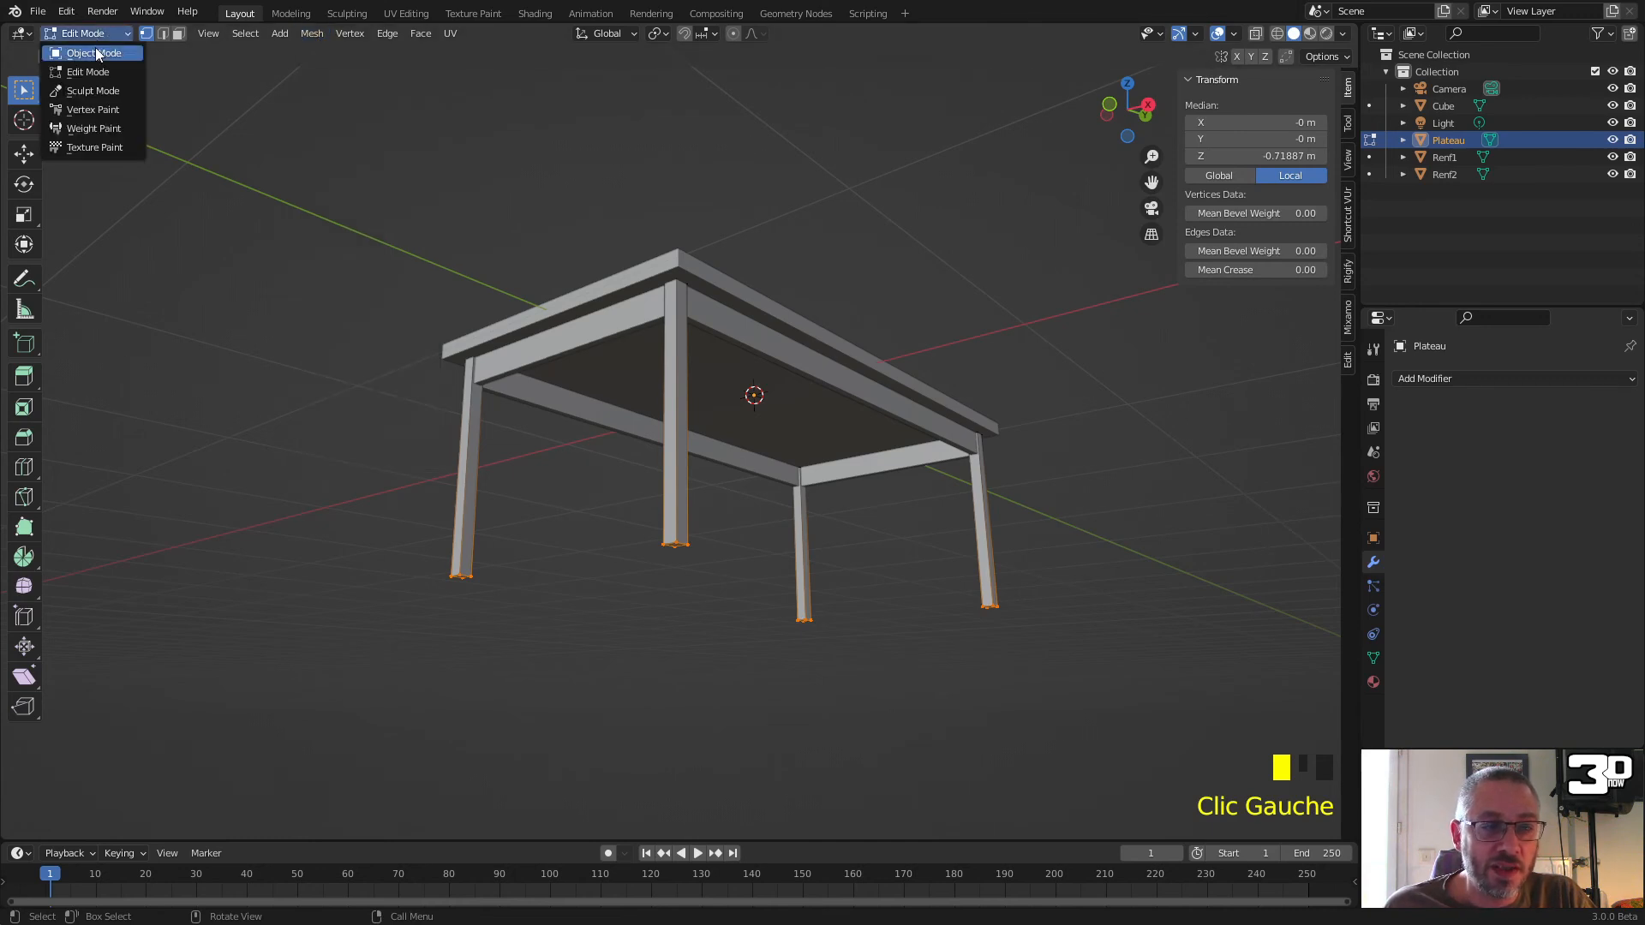
click(98, 51)
click(250, 34)
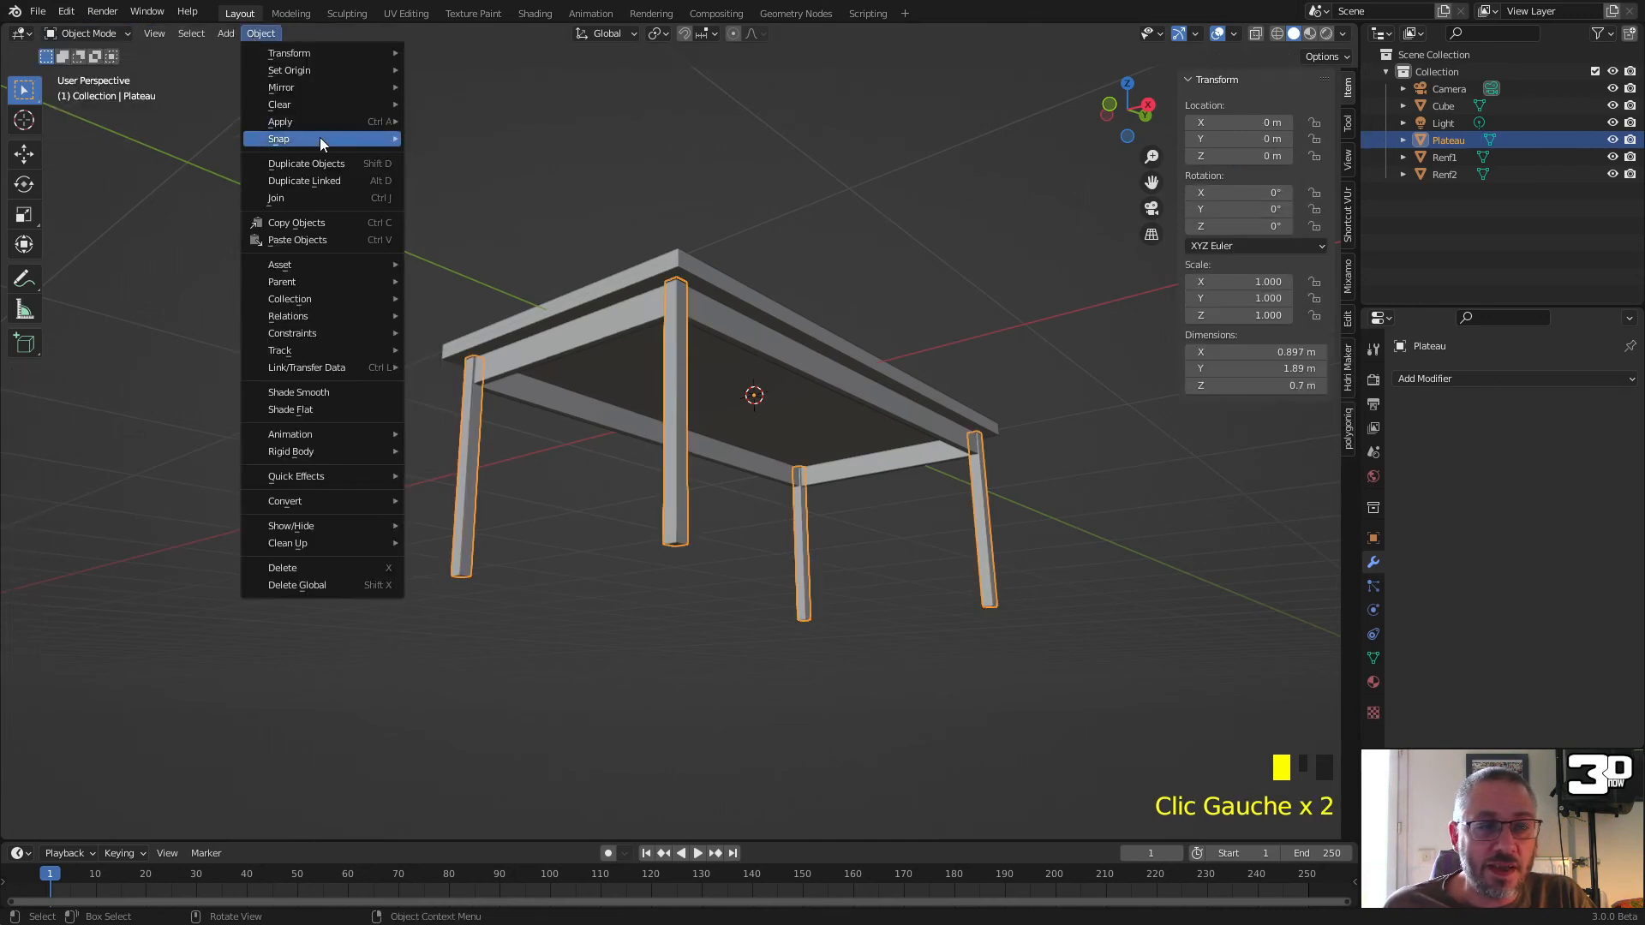
mouse_move(114, 35)
click(88, 72)
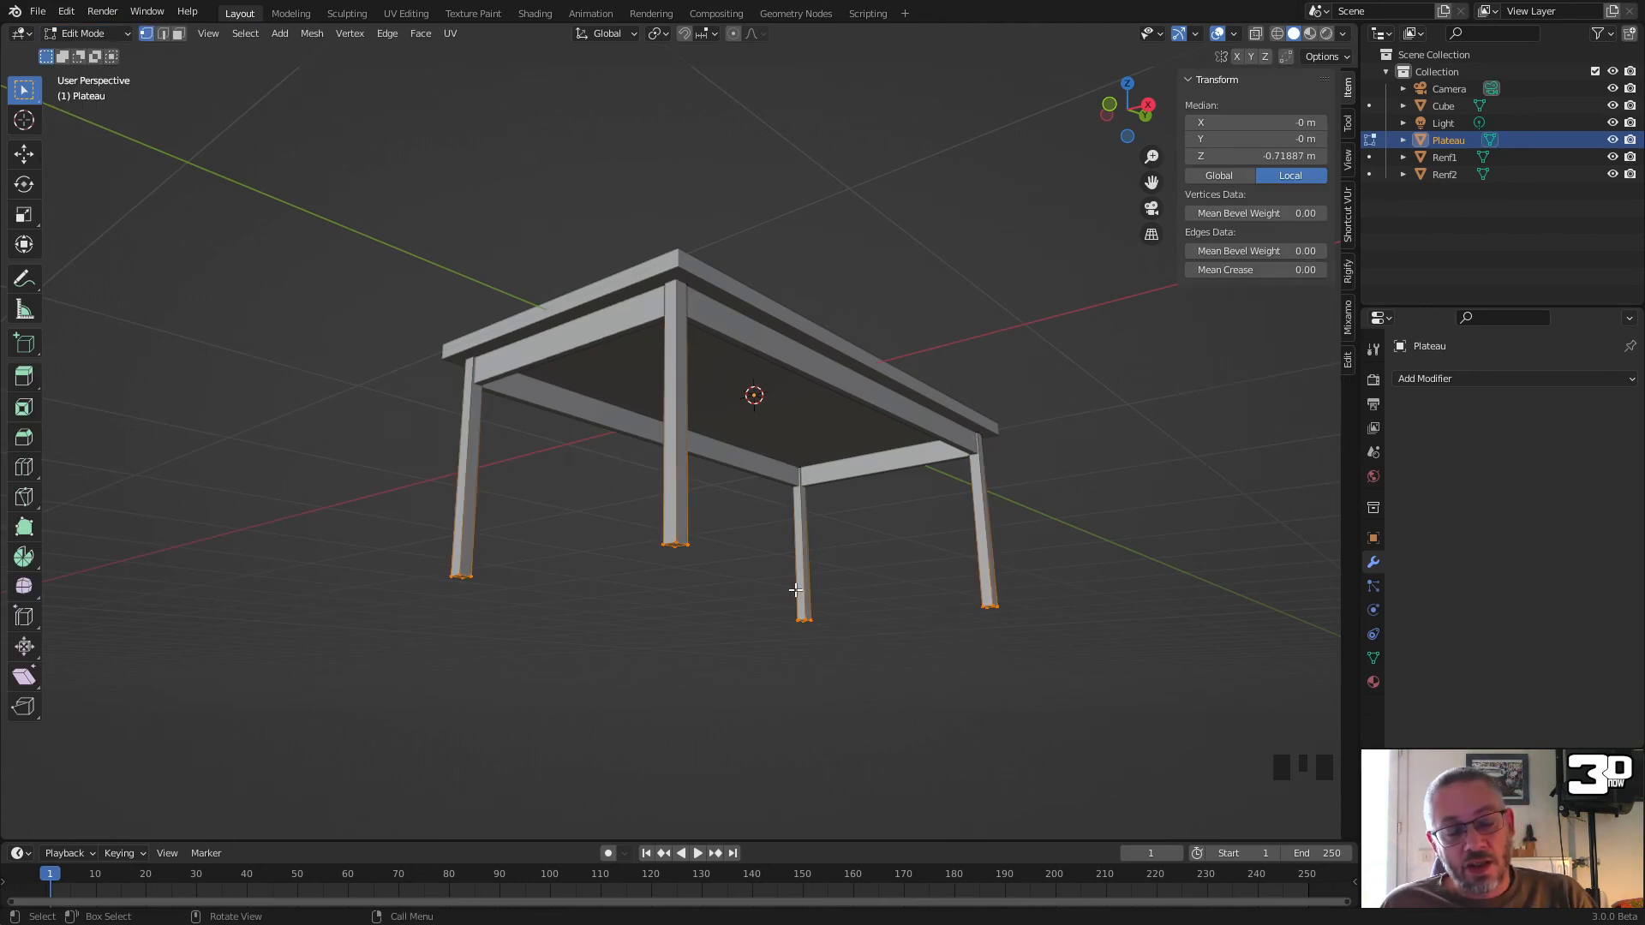
Step: Snap the 3D cursor to the selected bottom vertices of the four feet
key(shift+s)
key(shift+s)
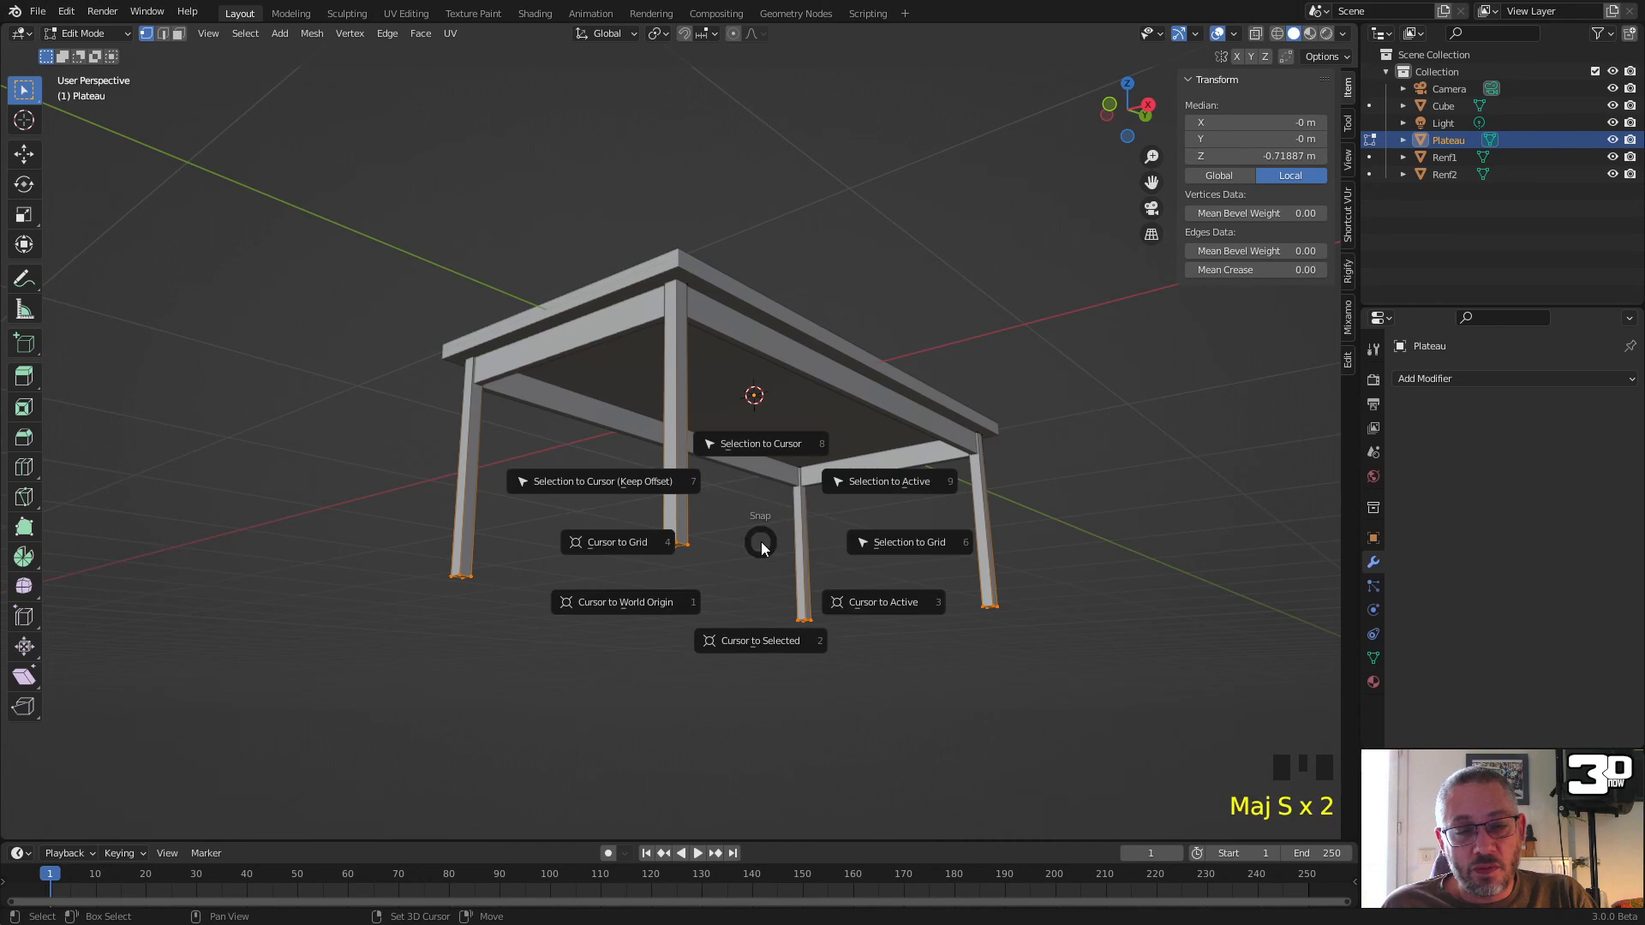
click(768, 646)
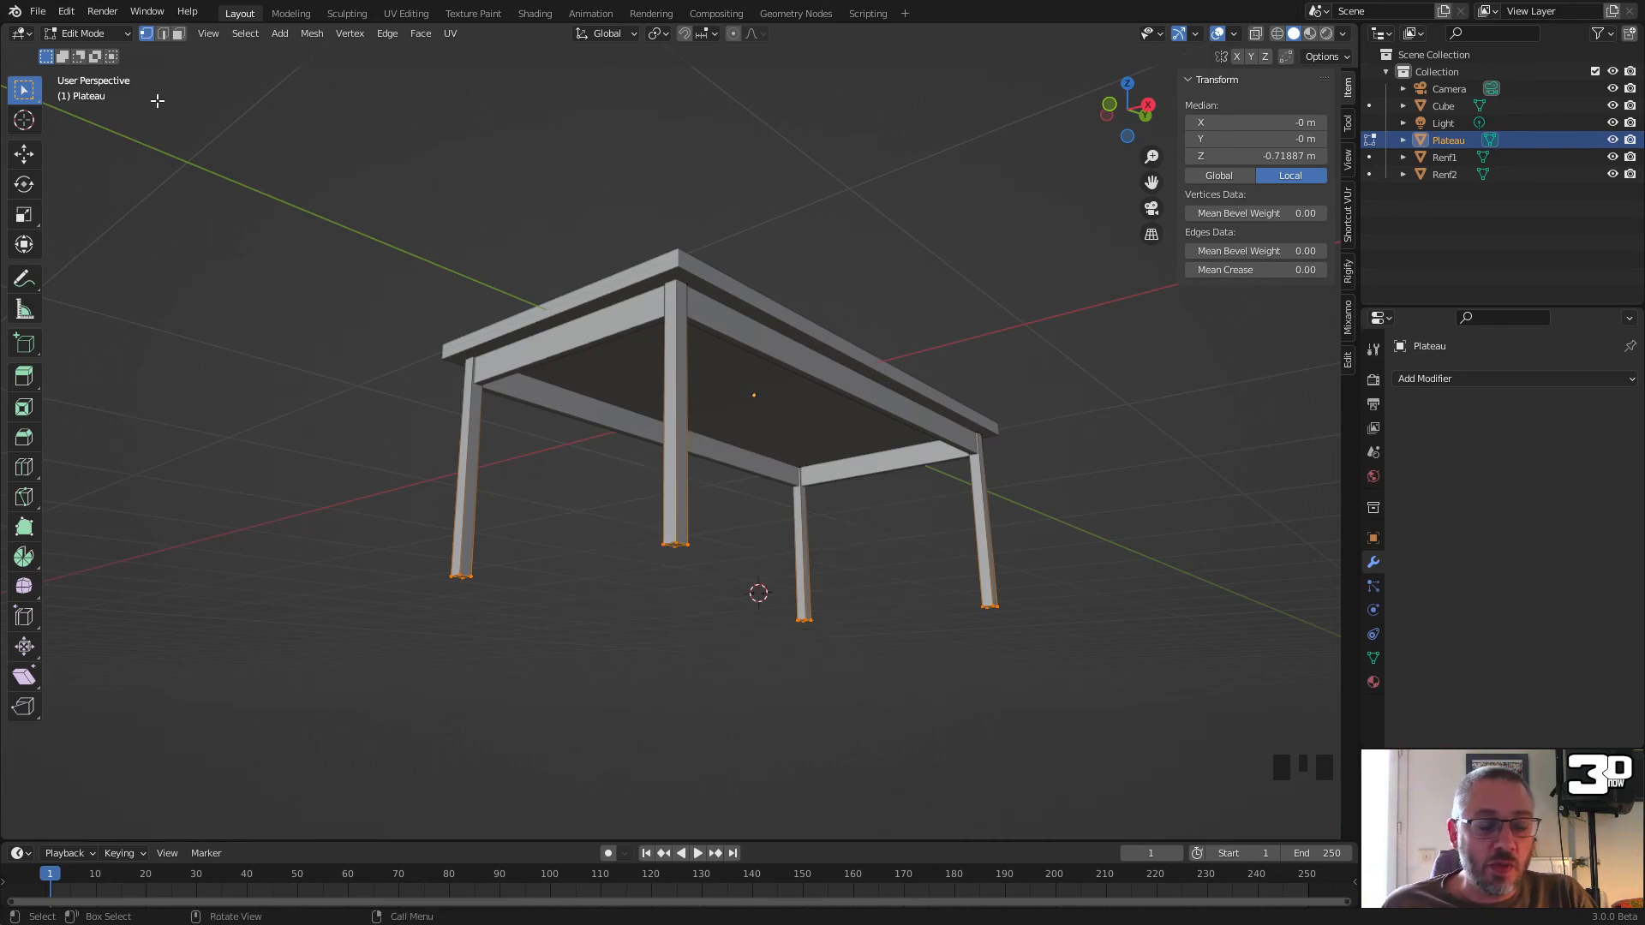
Step: Return to Object Mode and set the legs object's origin to the 3D cursor
key(Tab)
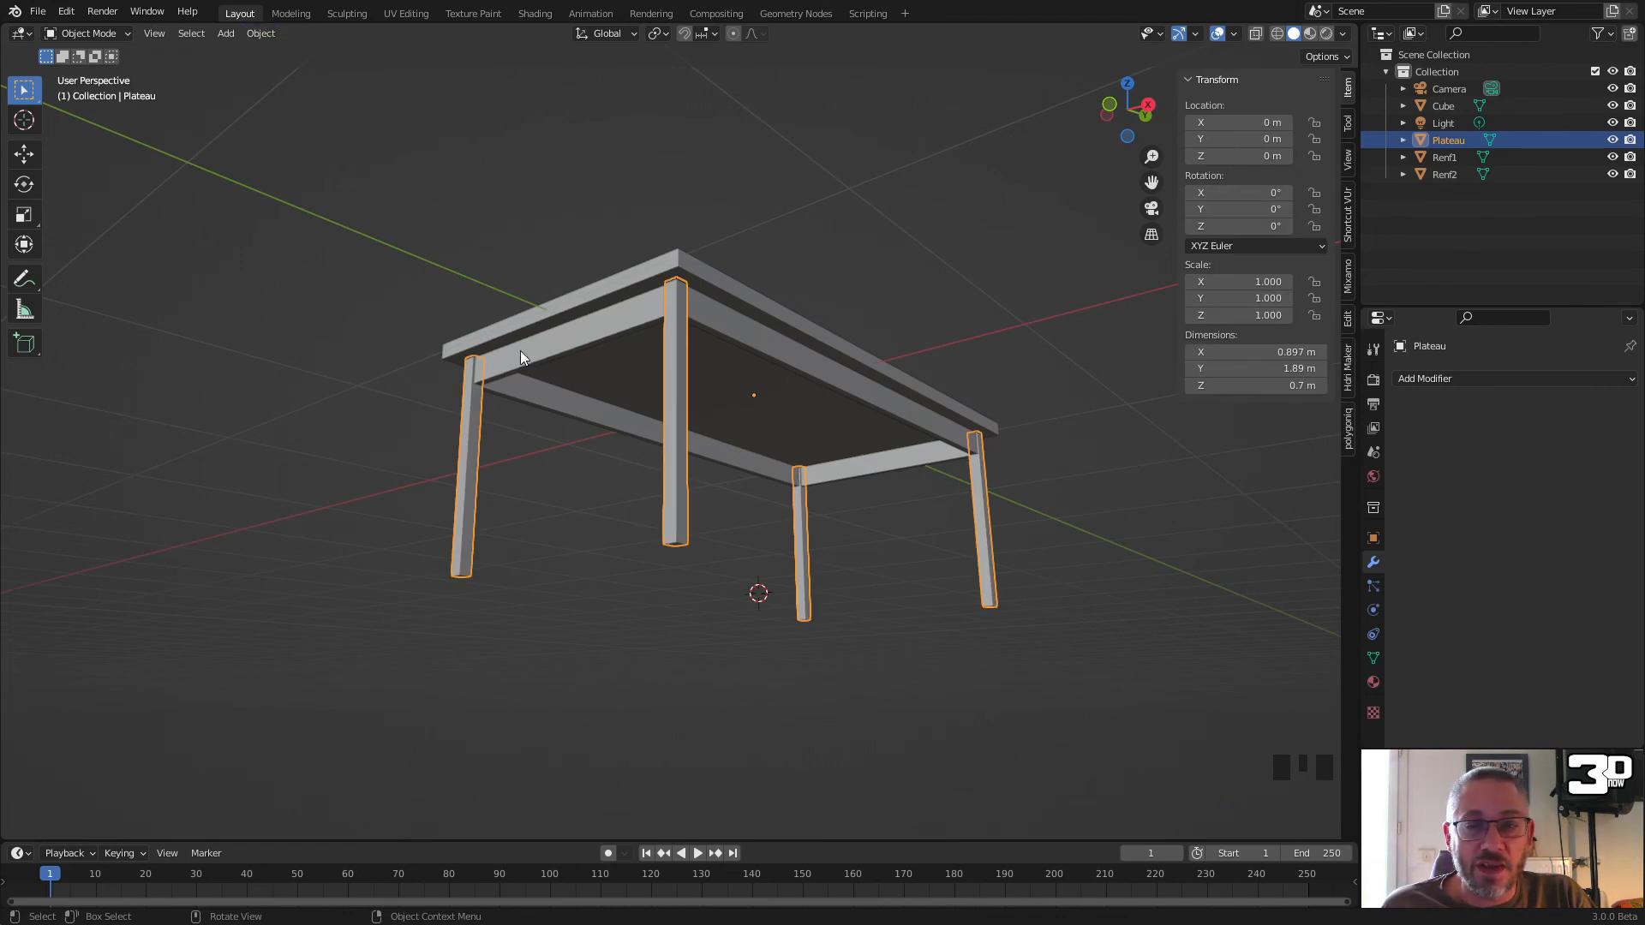
click(266, 35)
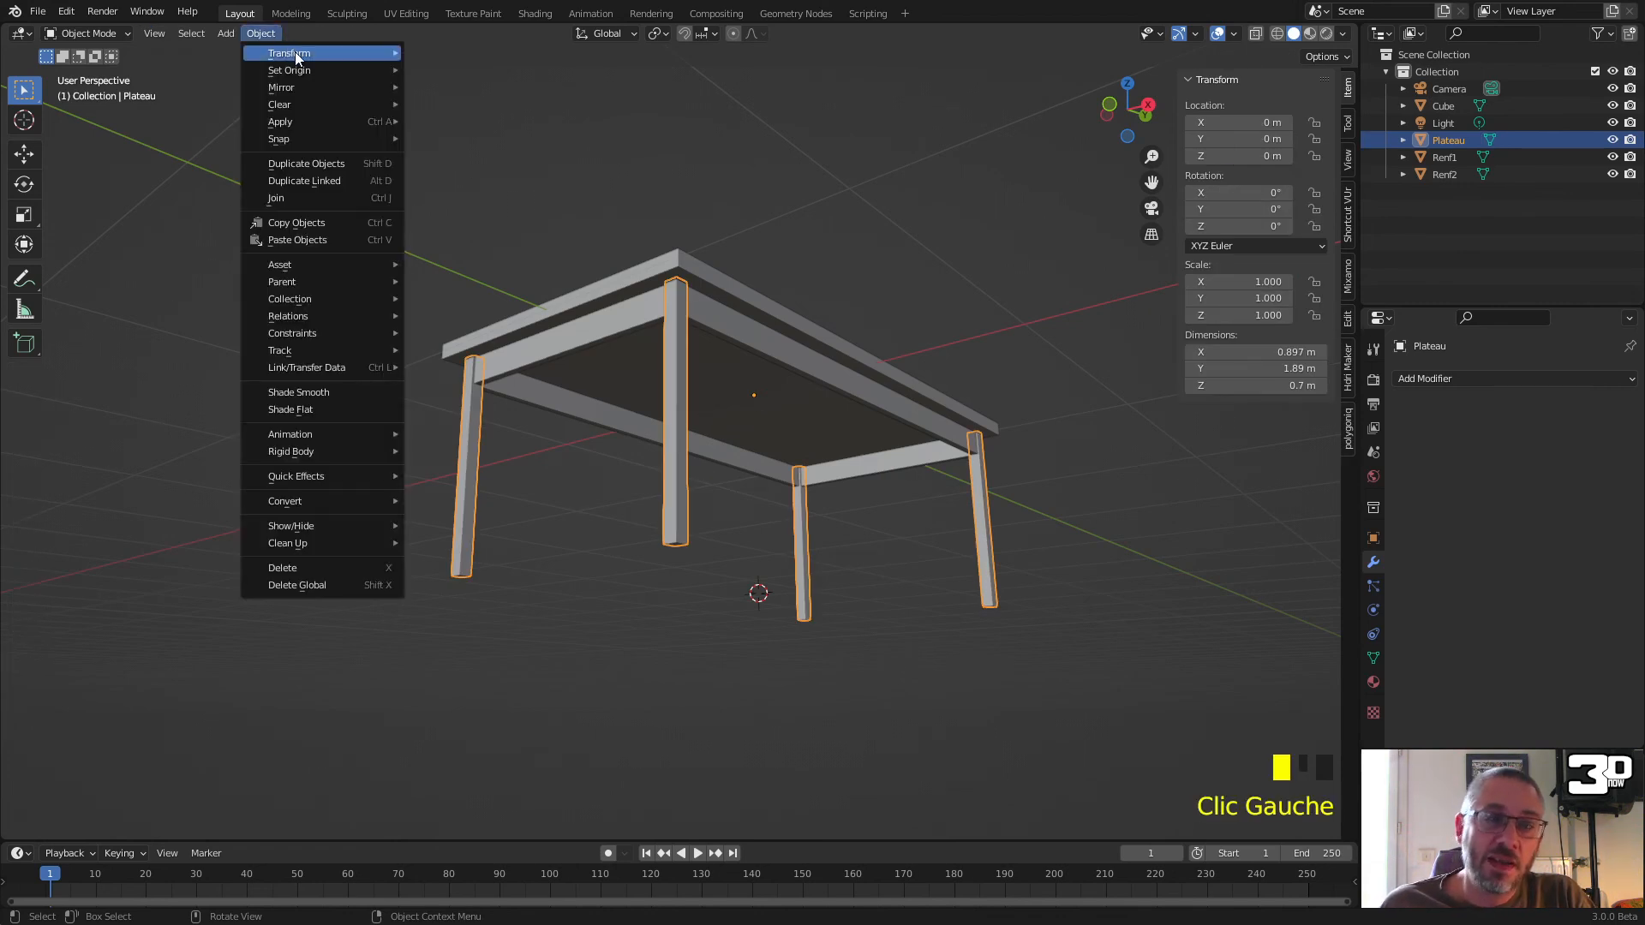
mouse_move(310, 71)
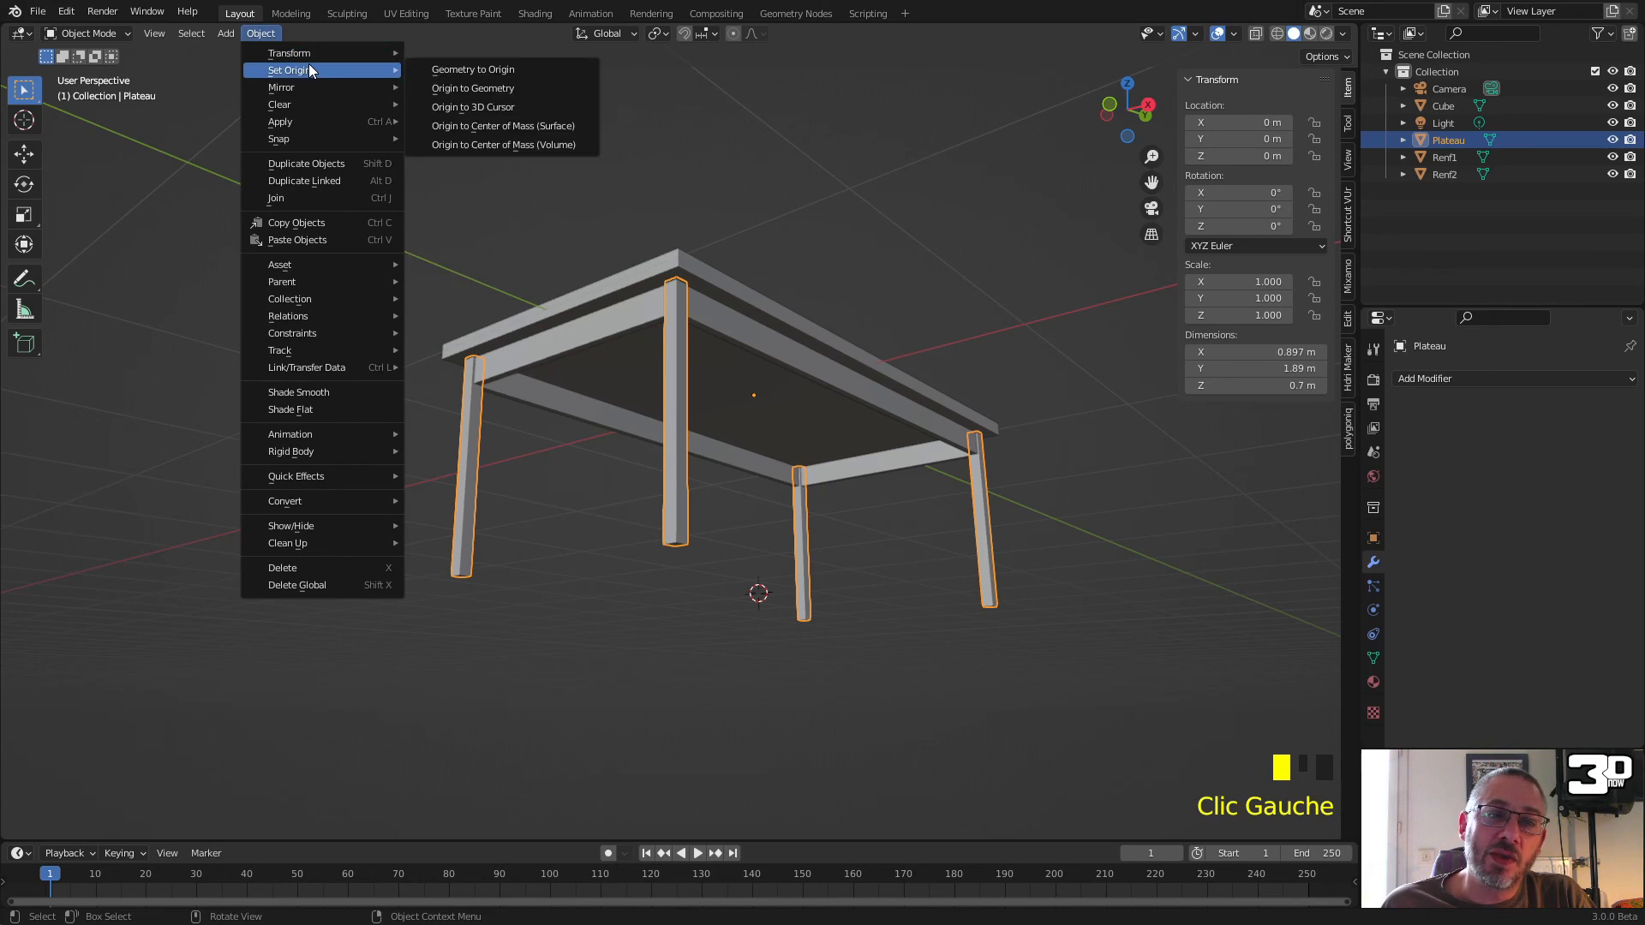
click(511, 108)
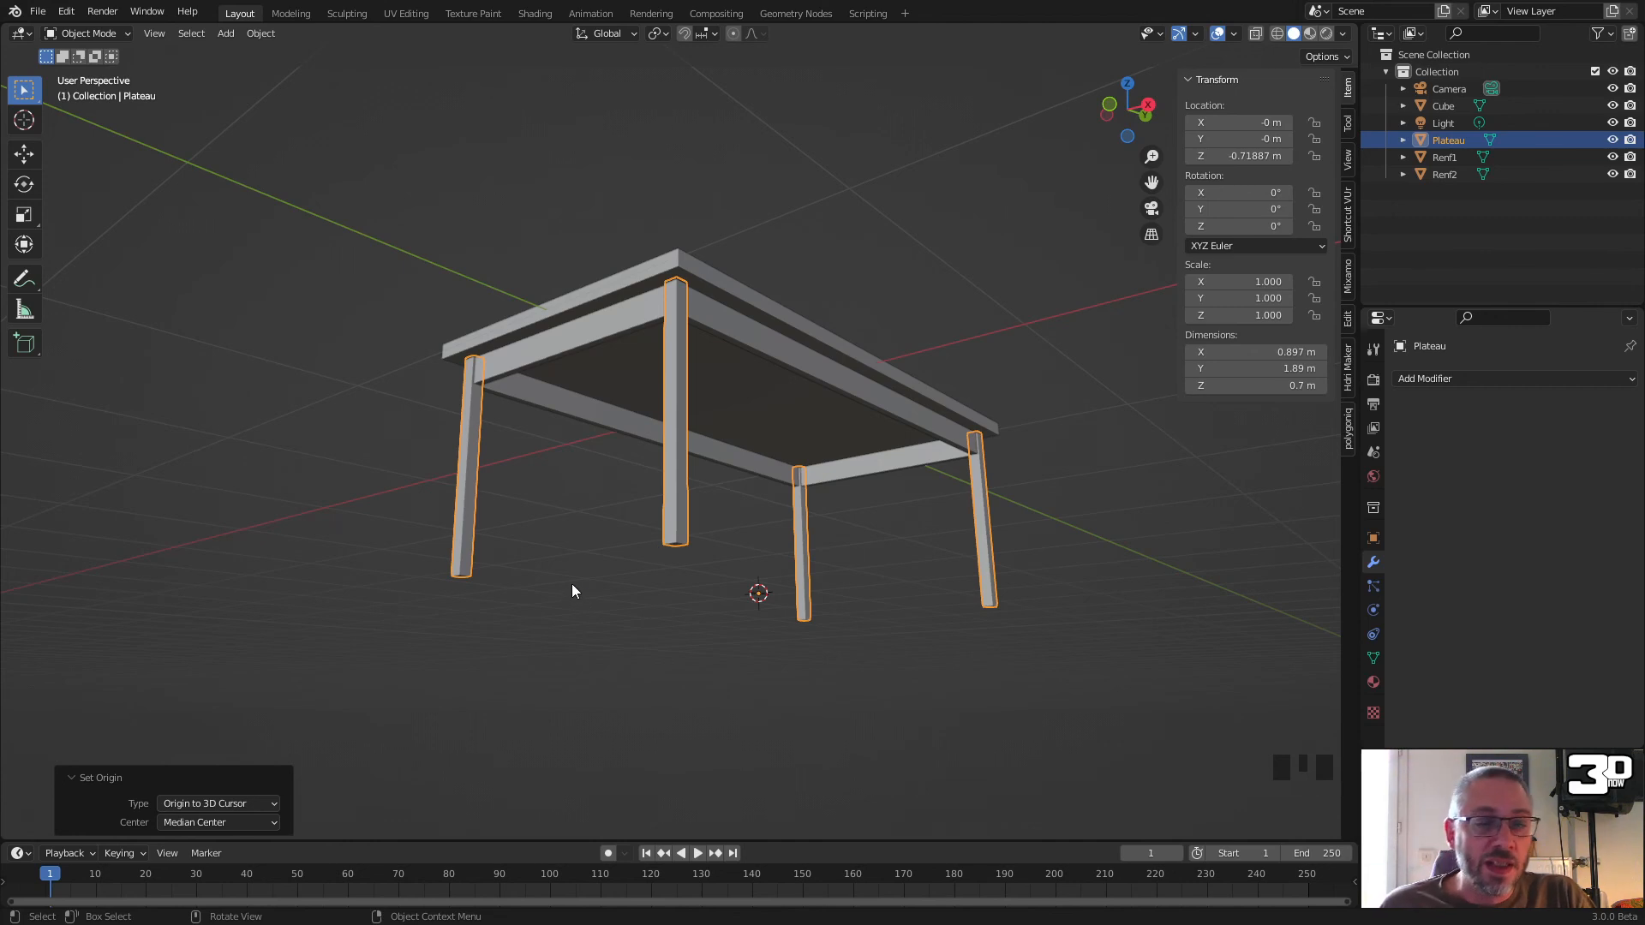
drag(315, 275, 1098, 684)
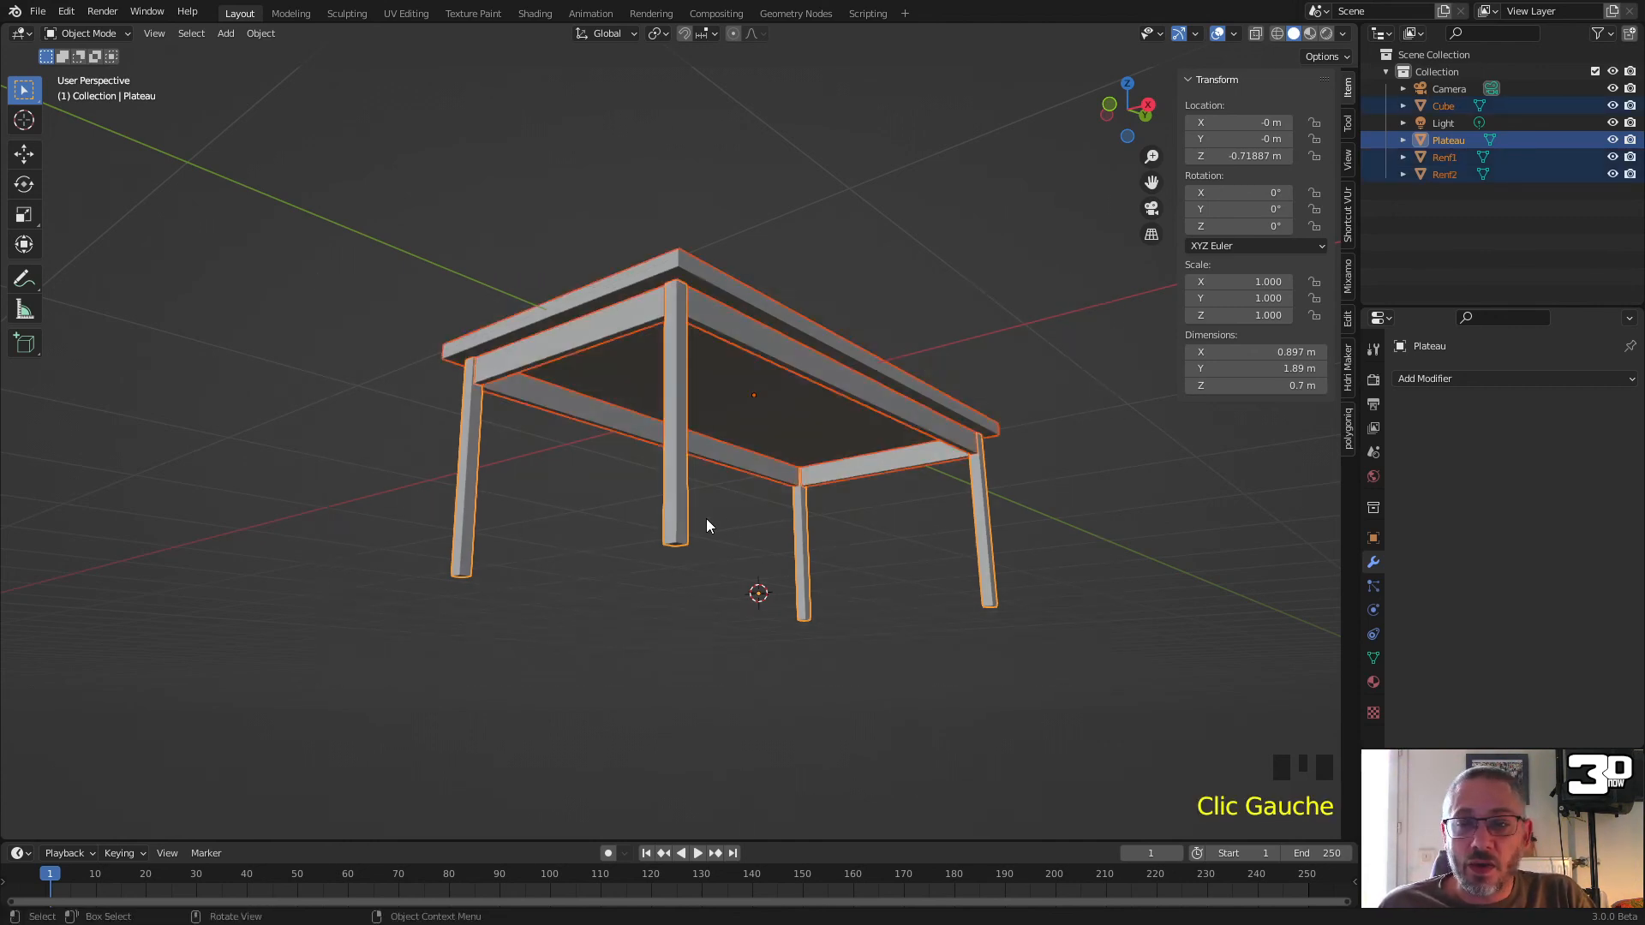
click(692, 456)
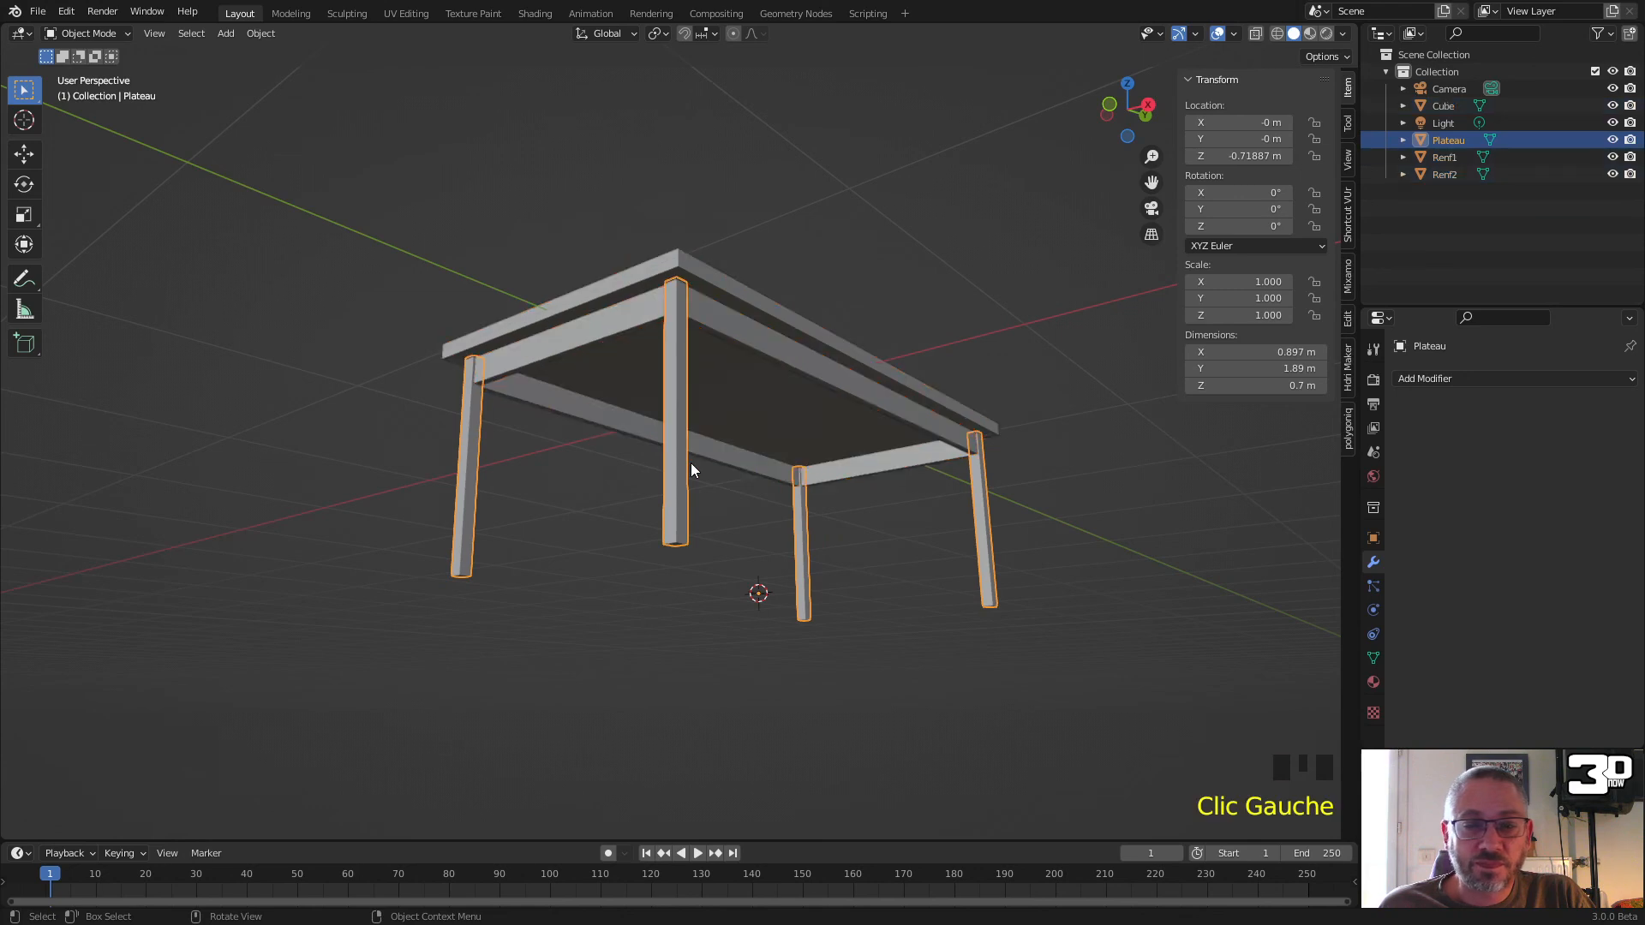
Step: Rename the tabletop object Cube as Plateau
click(1433, 102)
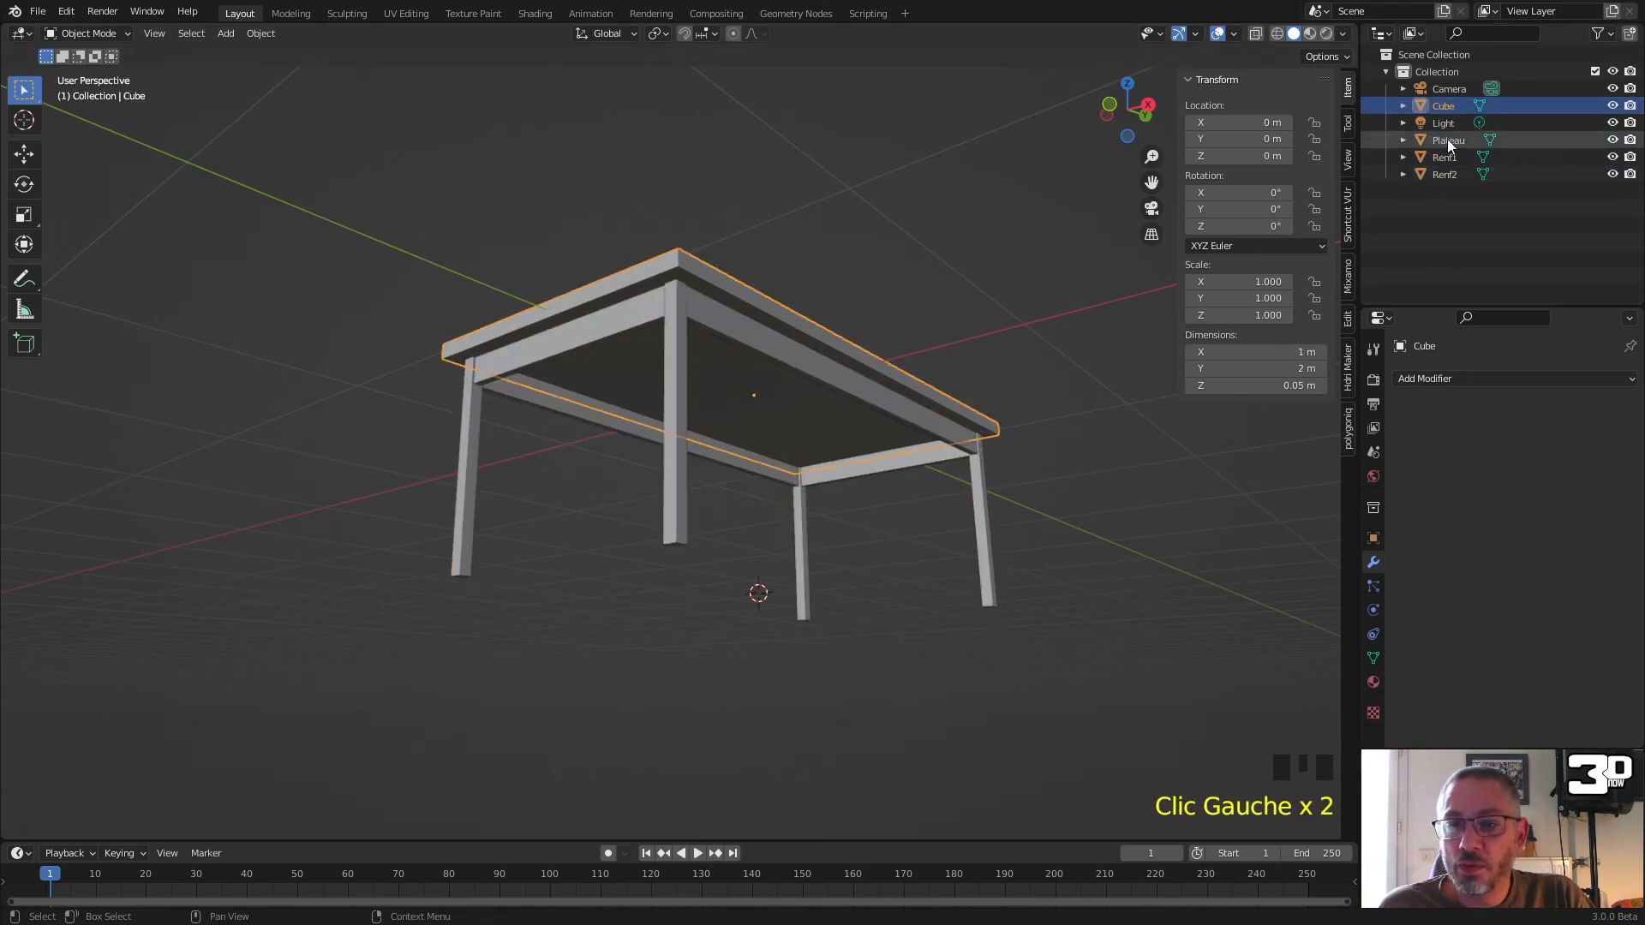
click(1447, 140)
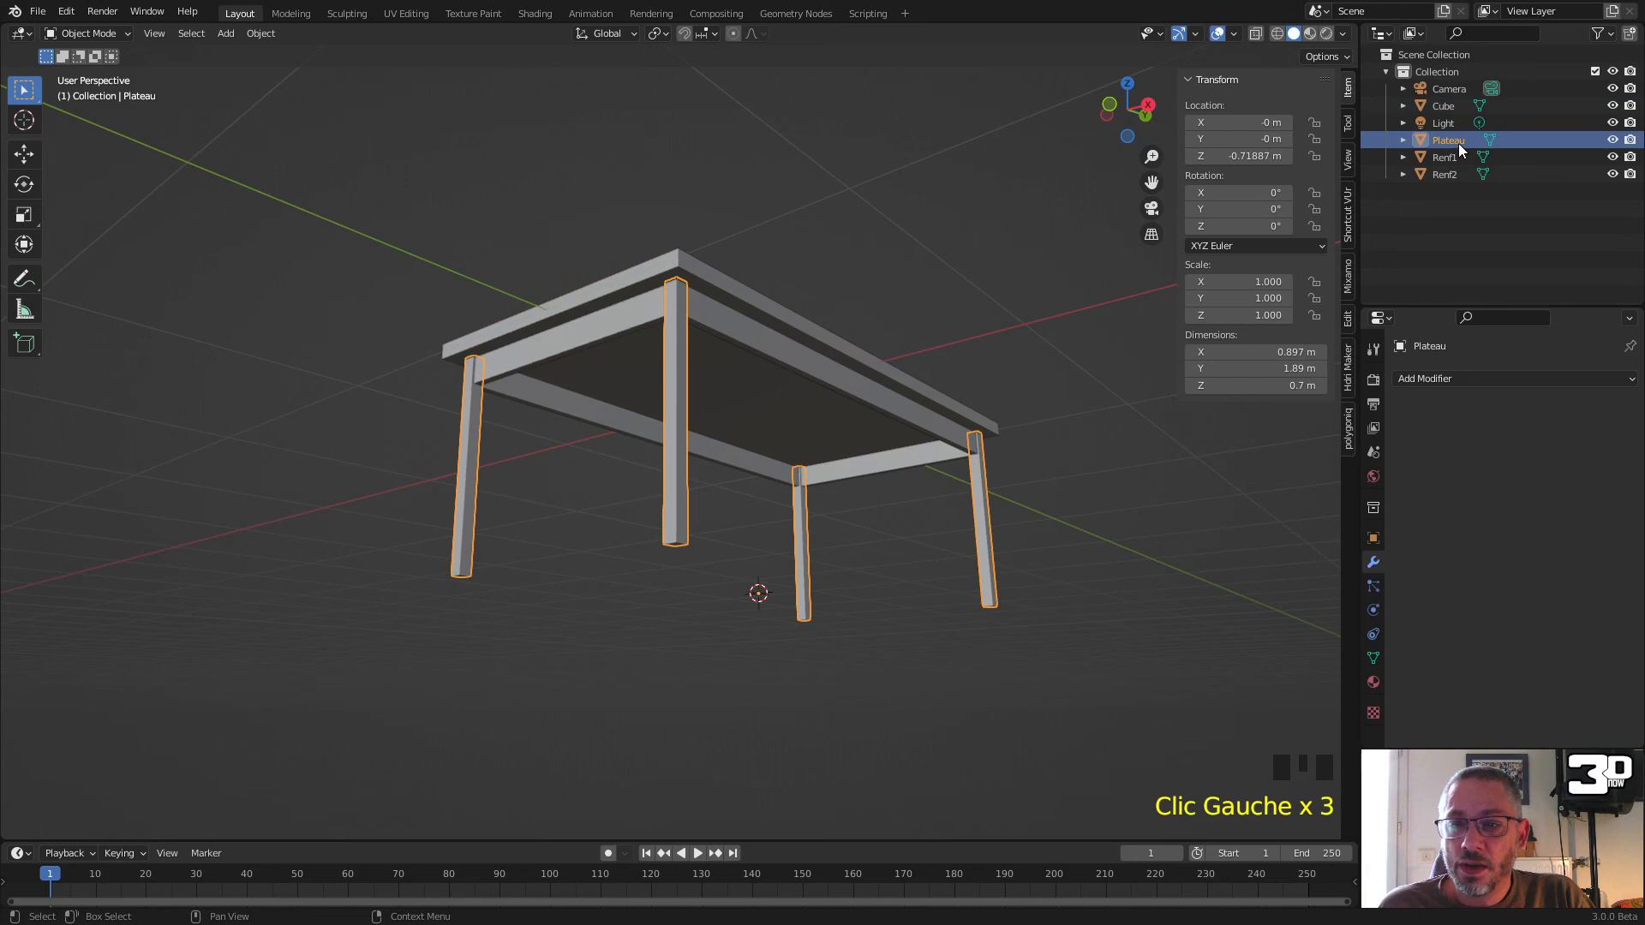
click(1452, 106)
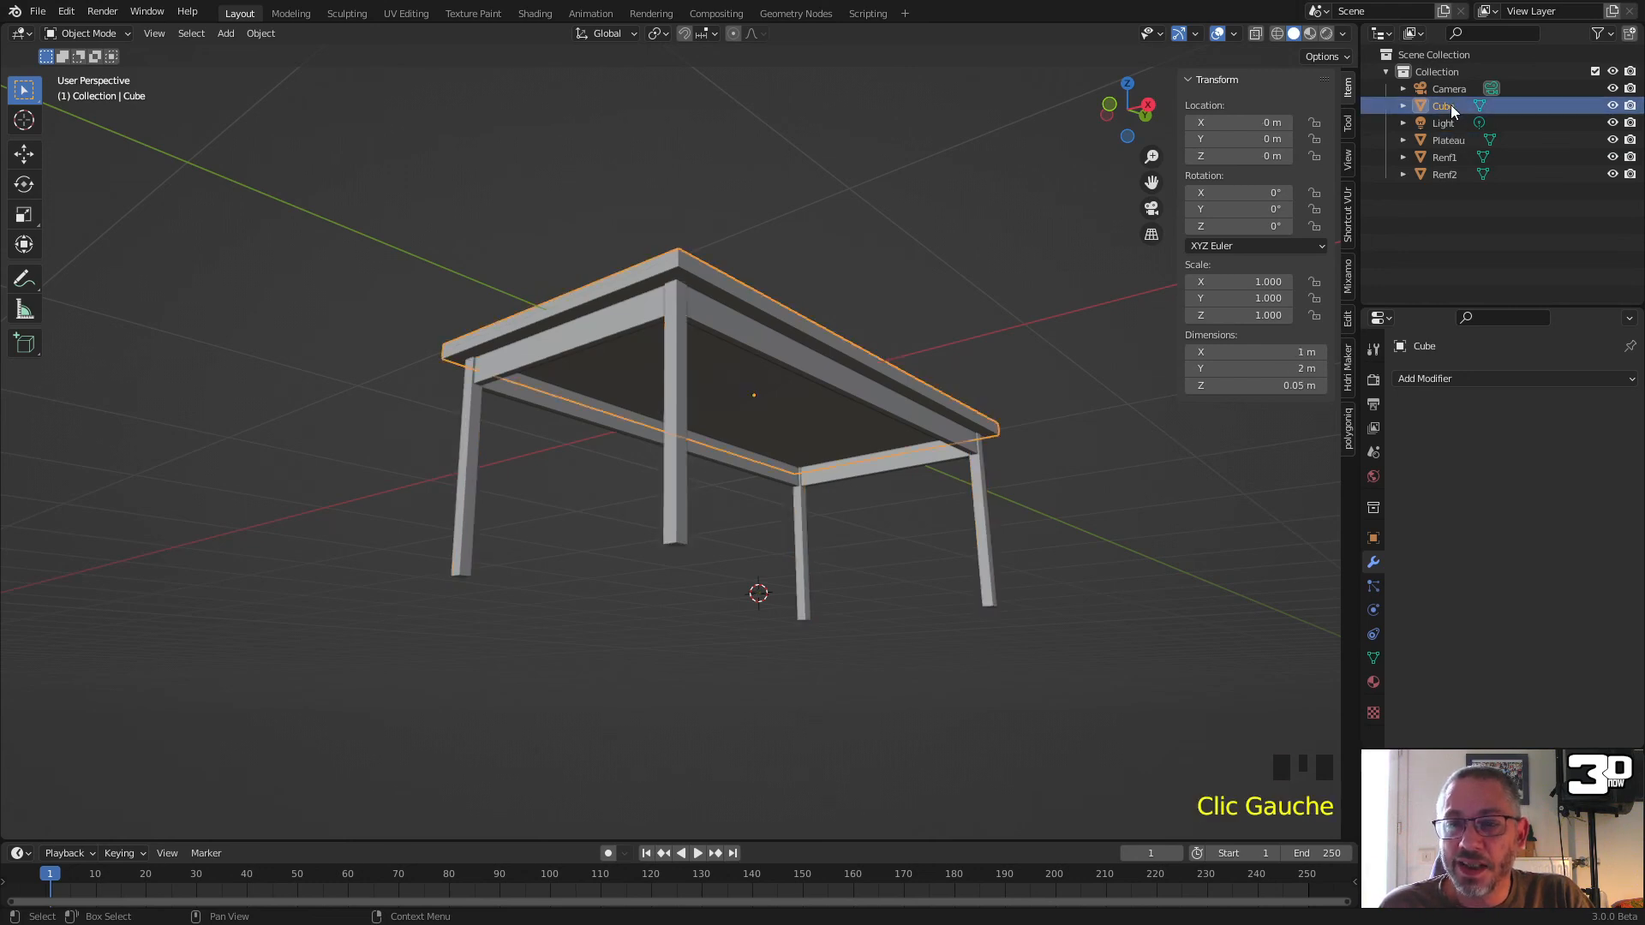
double_click(1451, 104)
text(Plateau)
key(Return)
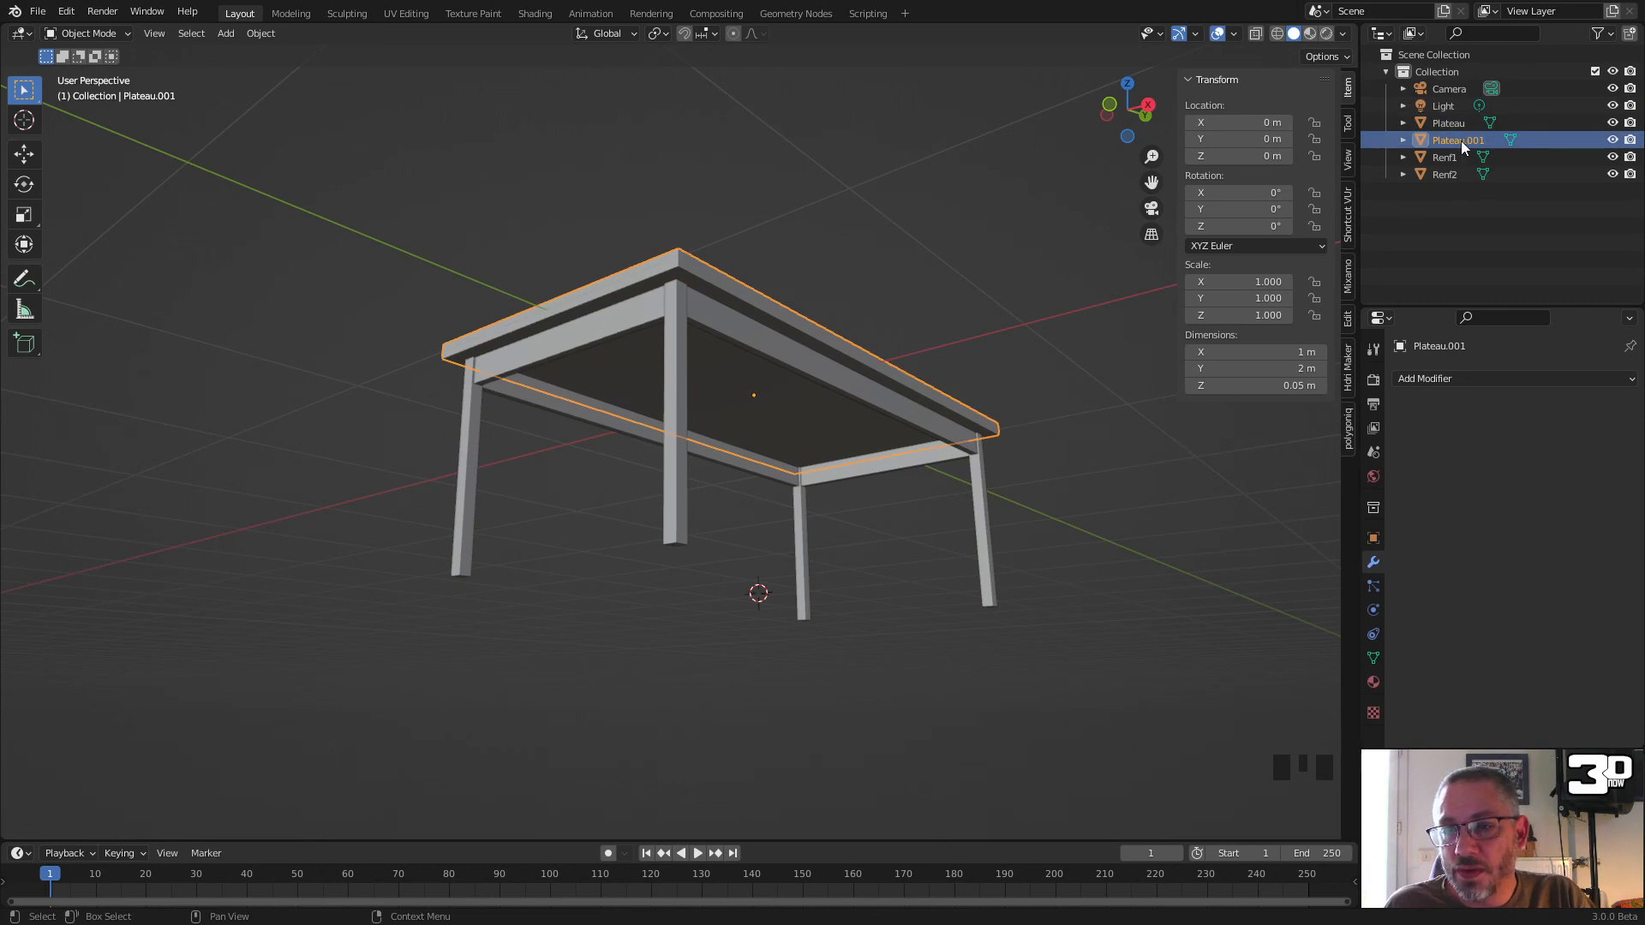
Step: Rename the legs object as Pieds
click(1451, 123)
double_click(1452, 123)
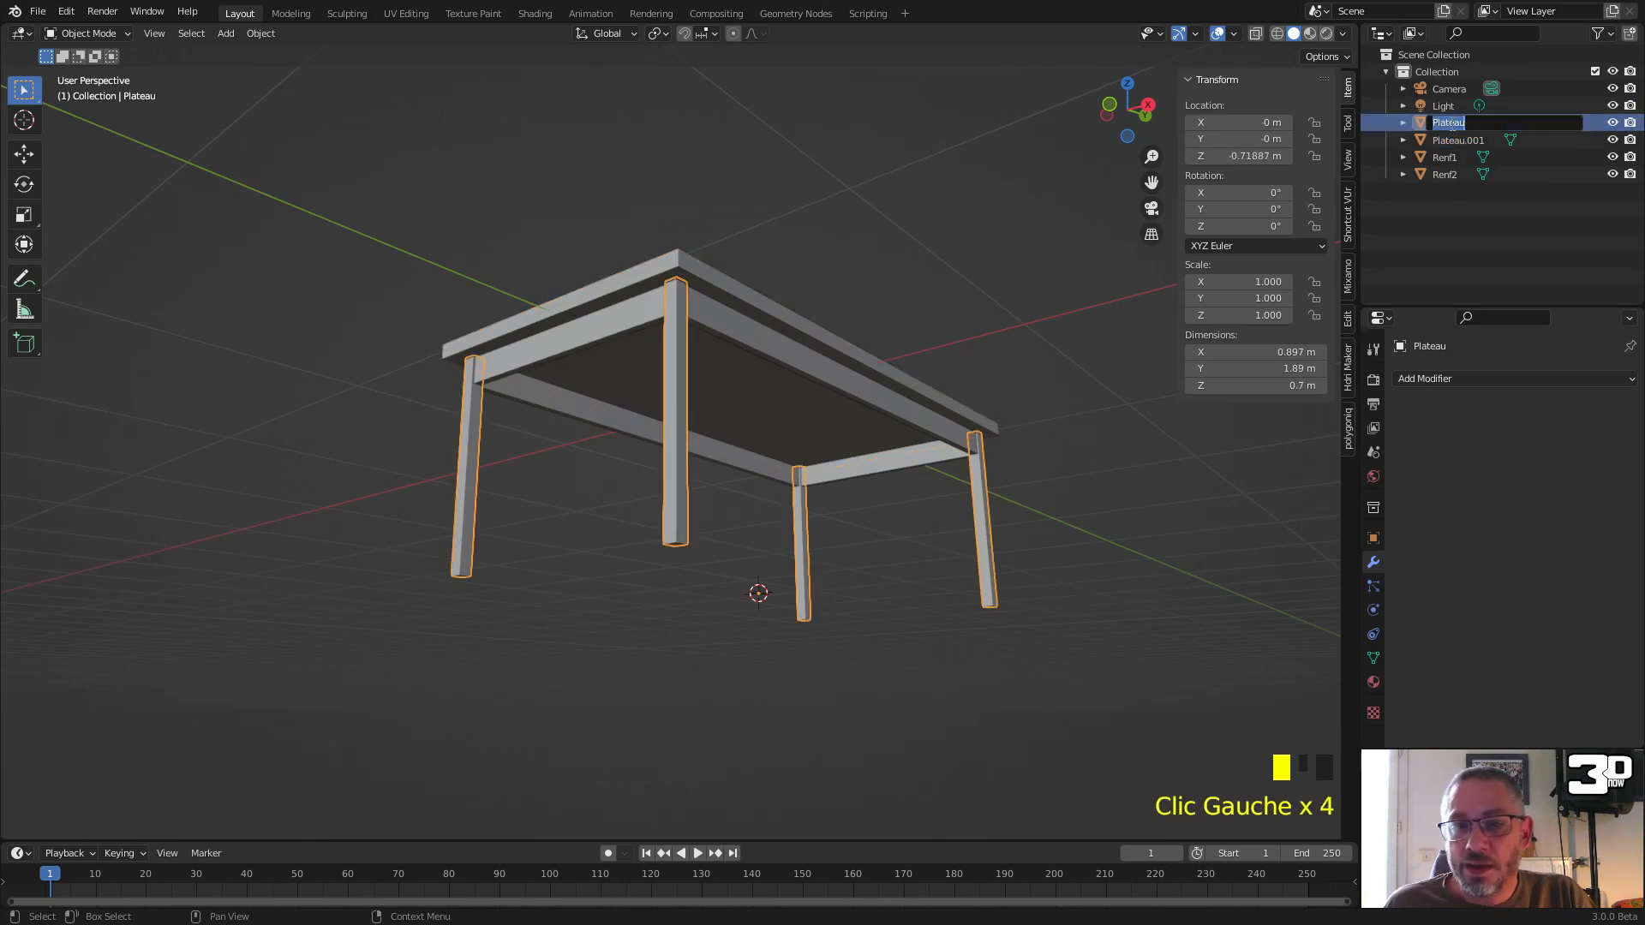
text(Pieds)
key(Return)
Step: Remove the numeric suffix from the tabletop object's name so that it reads Plateau
click(1463, 142)
double_click(1463, 142)
click(1495, 139)
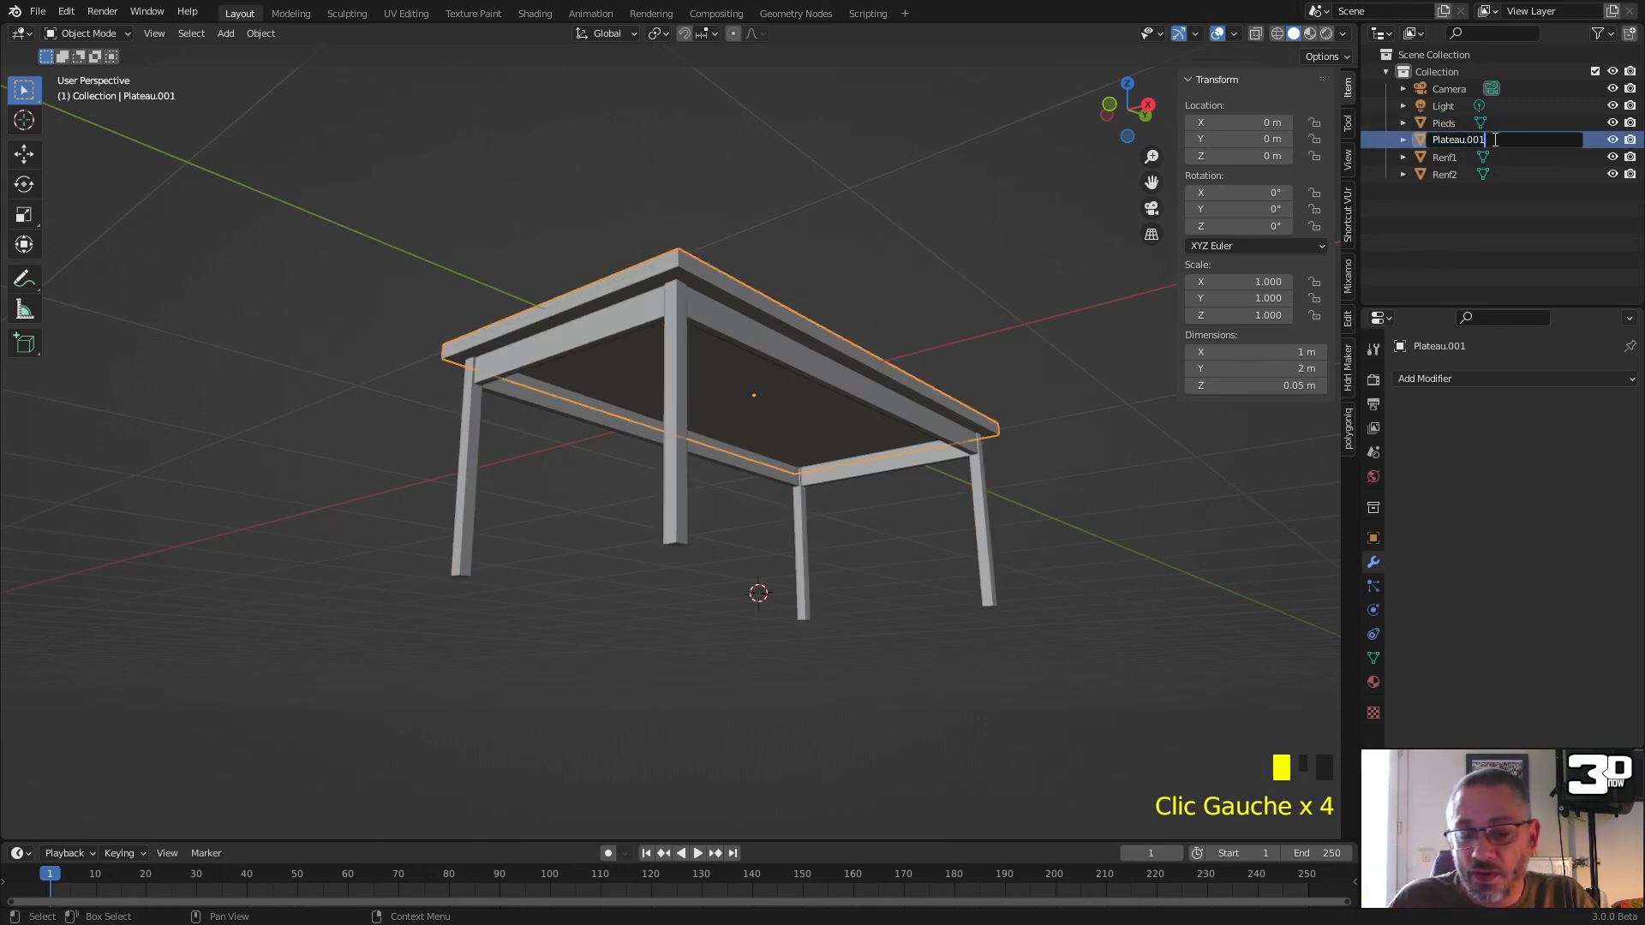
key(BackSpace)
key(BackSpace)
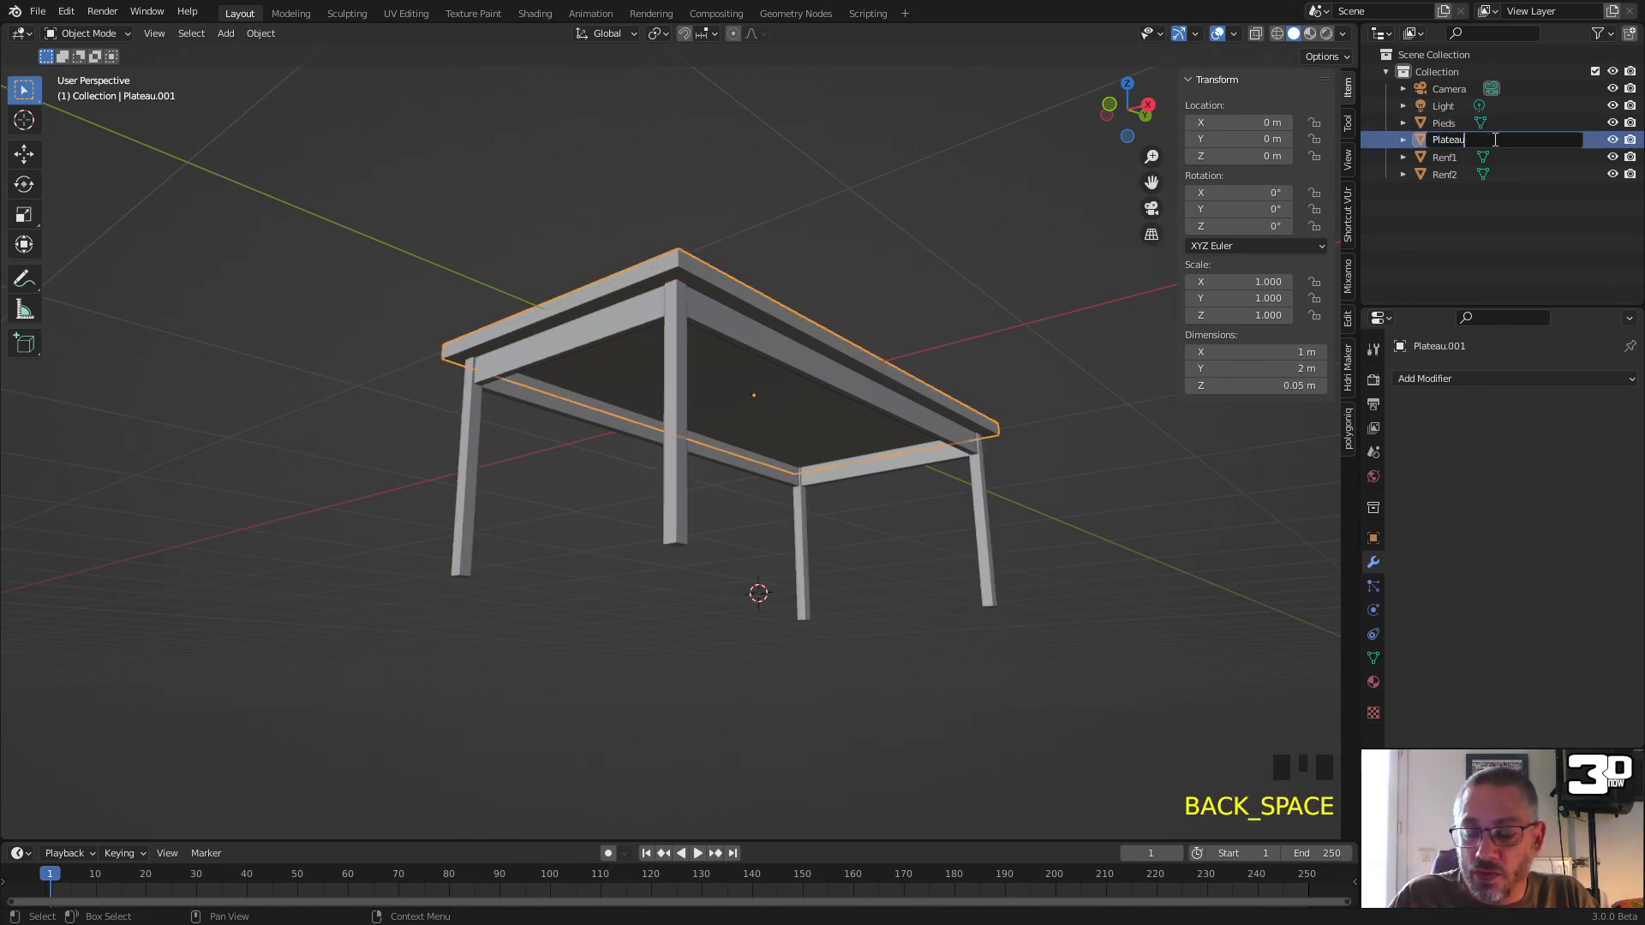
click(790, 253)
middle_drag(789, 344, 780, 382)
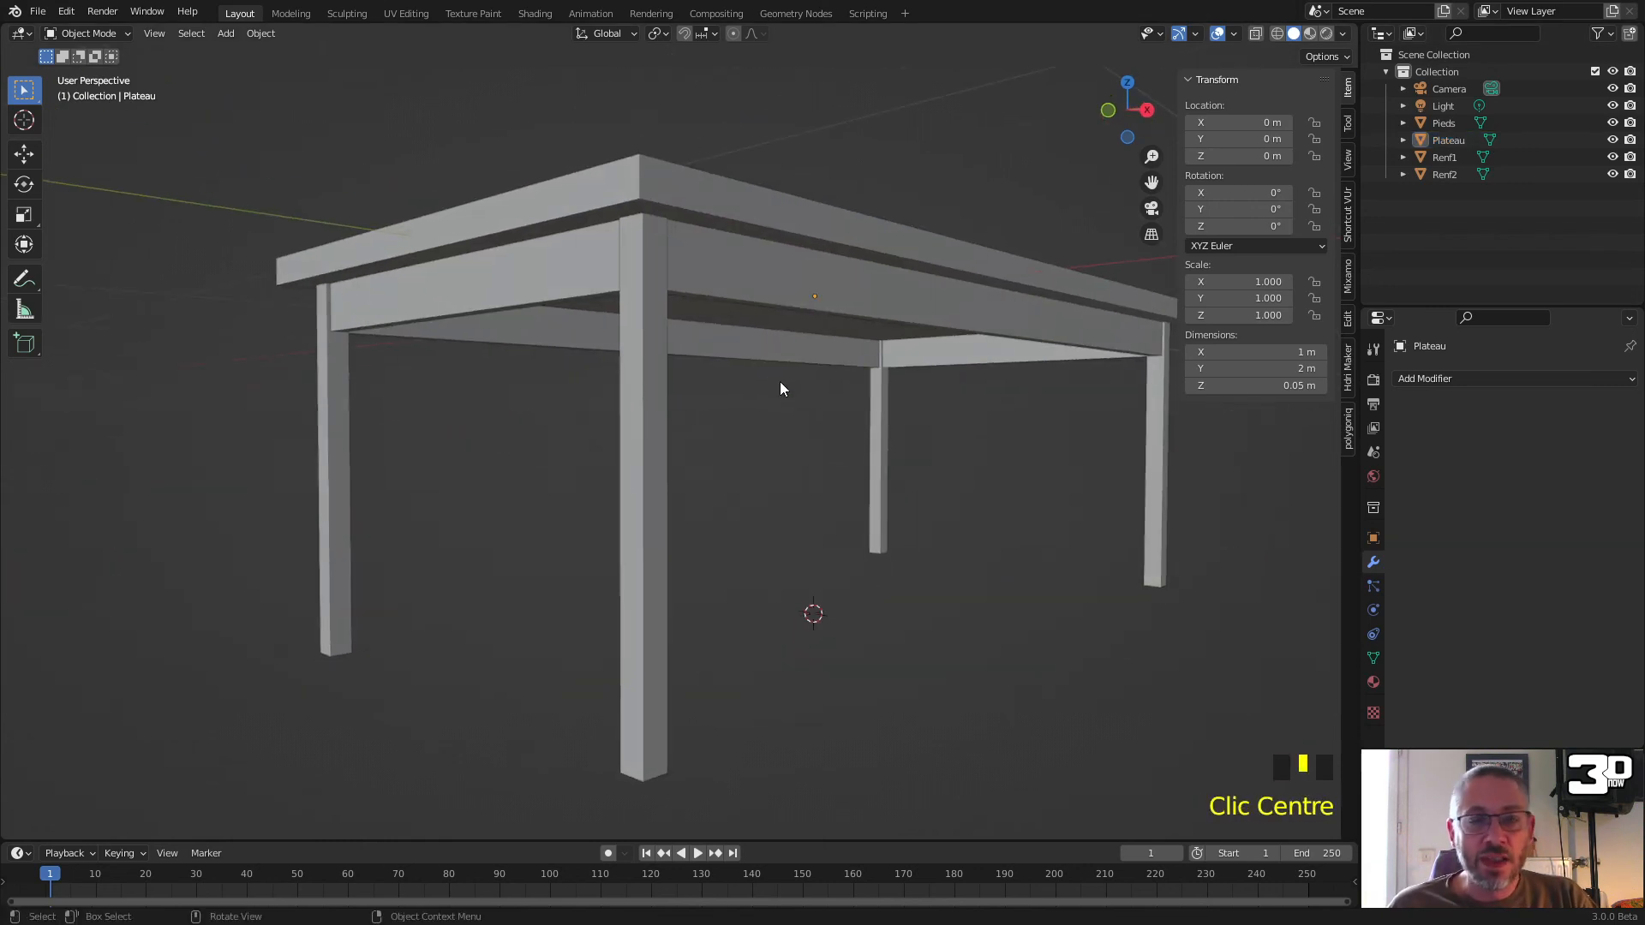
click(656, 418)
scroll(656, 418, down, 3)
middle_drag(718, 531, 452, 332)
drag(389, 237, 1113, 665)
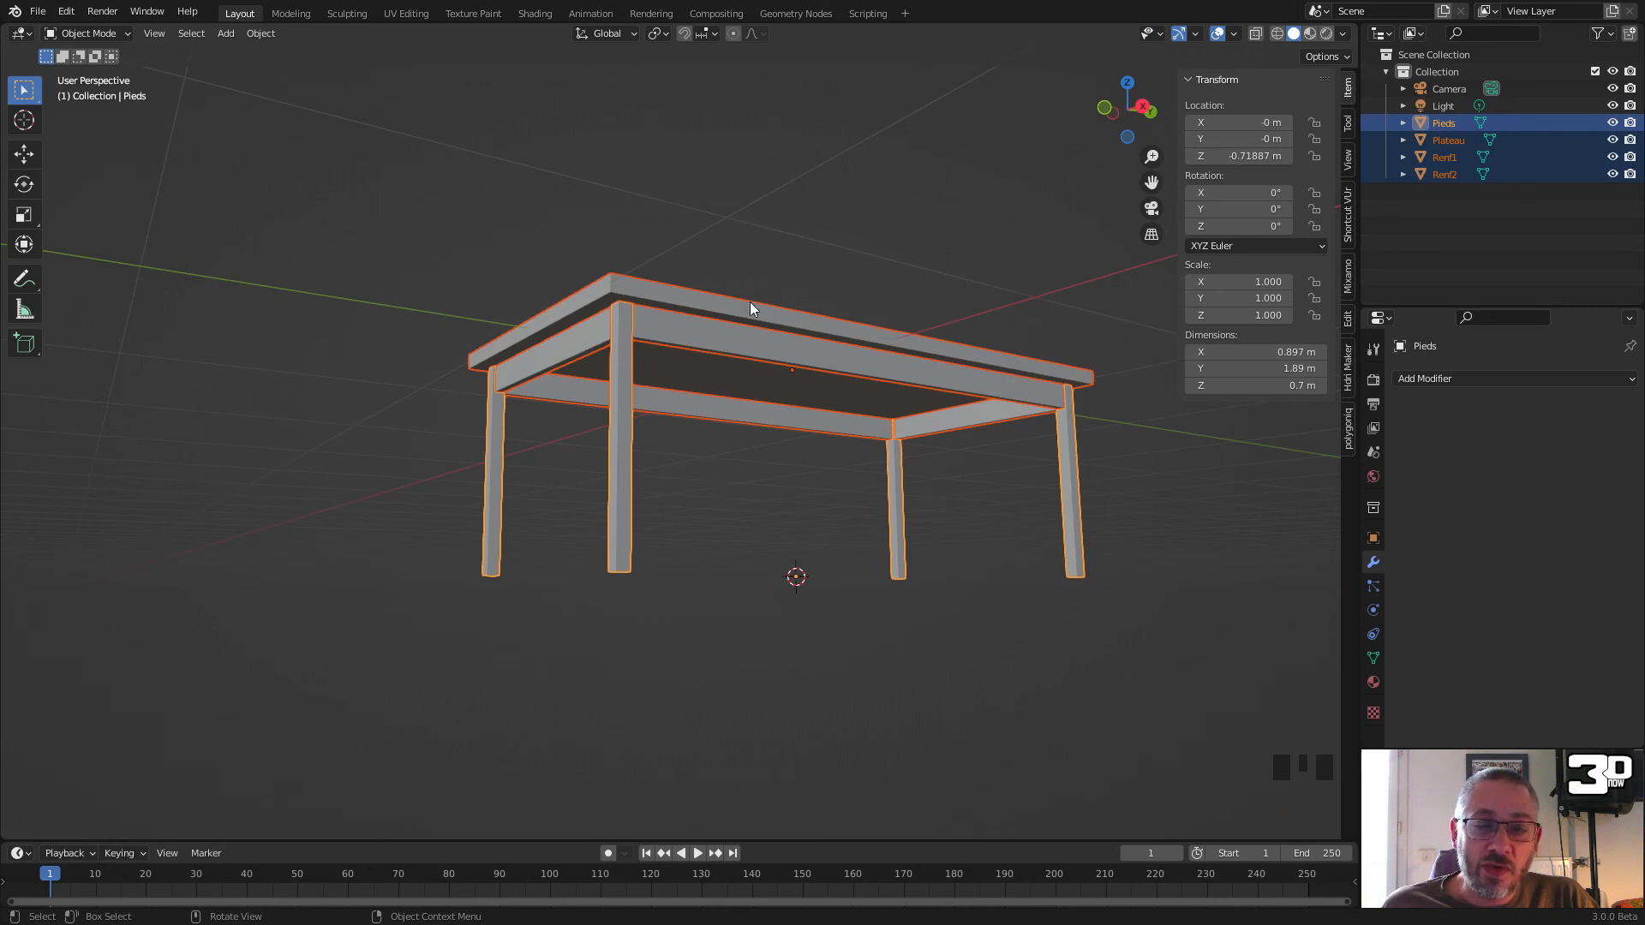
Step: Join the tabletop and all the crosspieces into the legs object Pieds, keeping the legs as the active object
click(617, 467)
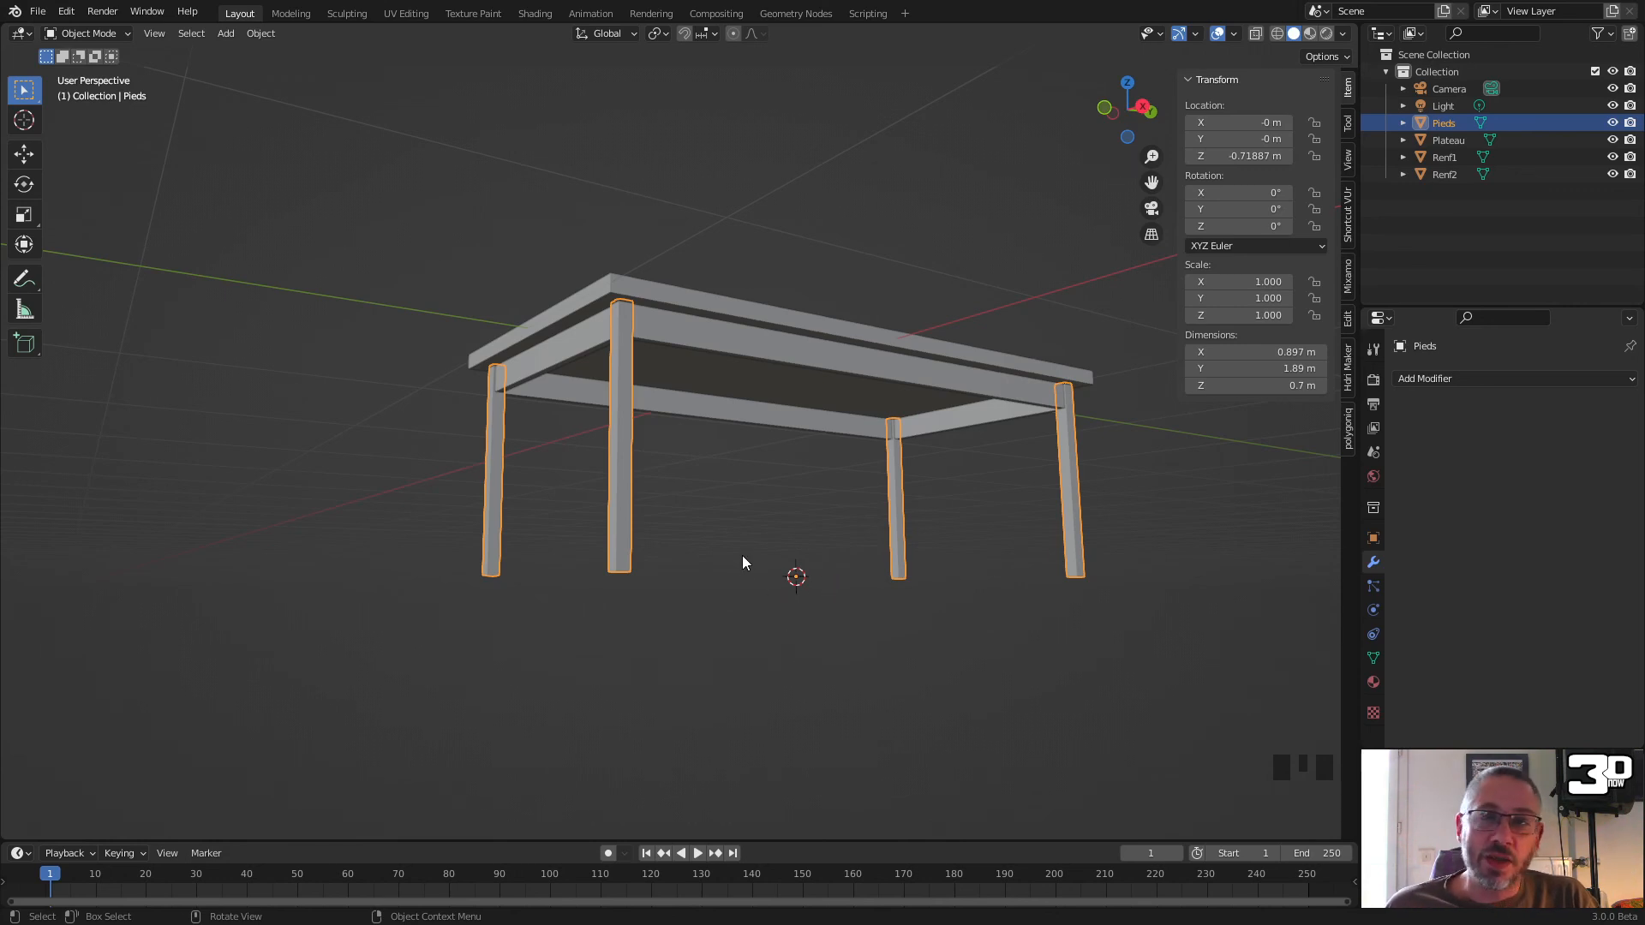
drag(343, 238, 1144, 666)
scroll(757, 413, down, 4)
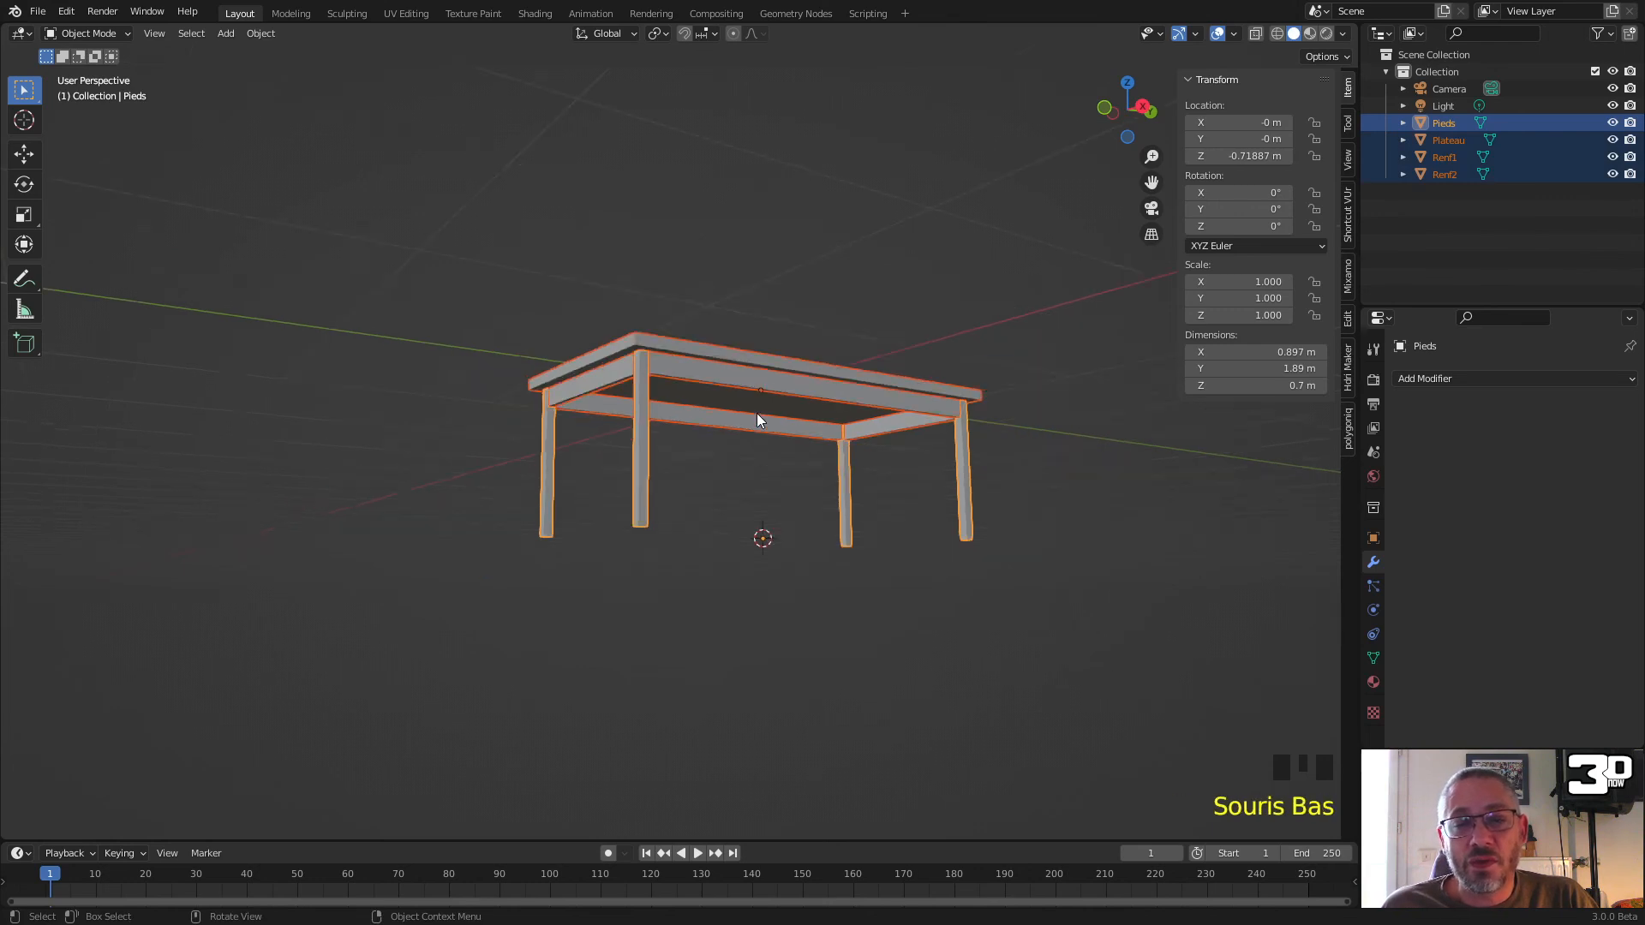
middle_drag(896, 360, 776, 429)
scroll(720, 452, up, 5)
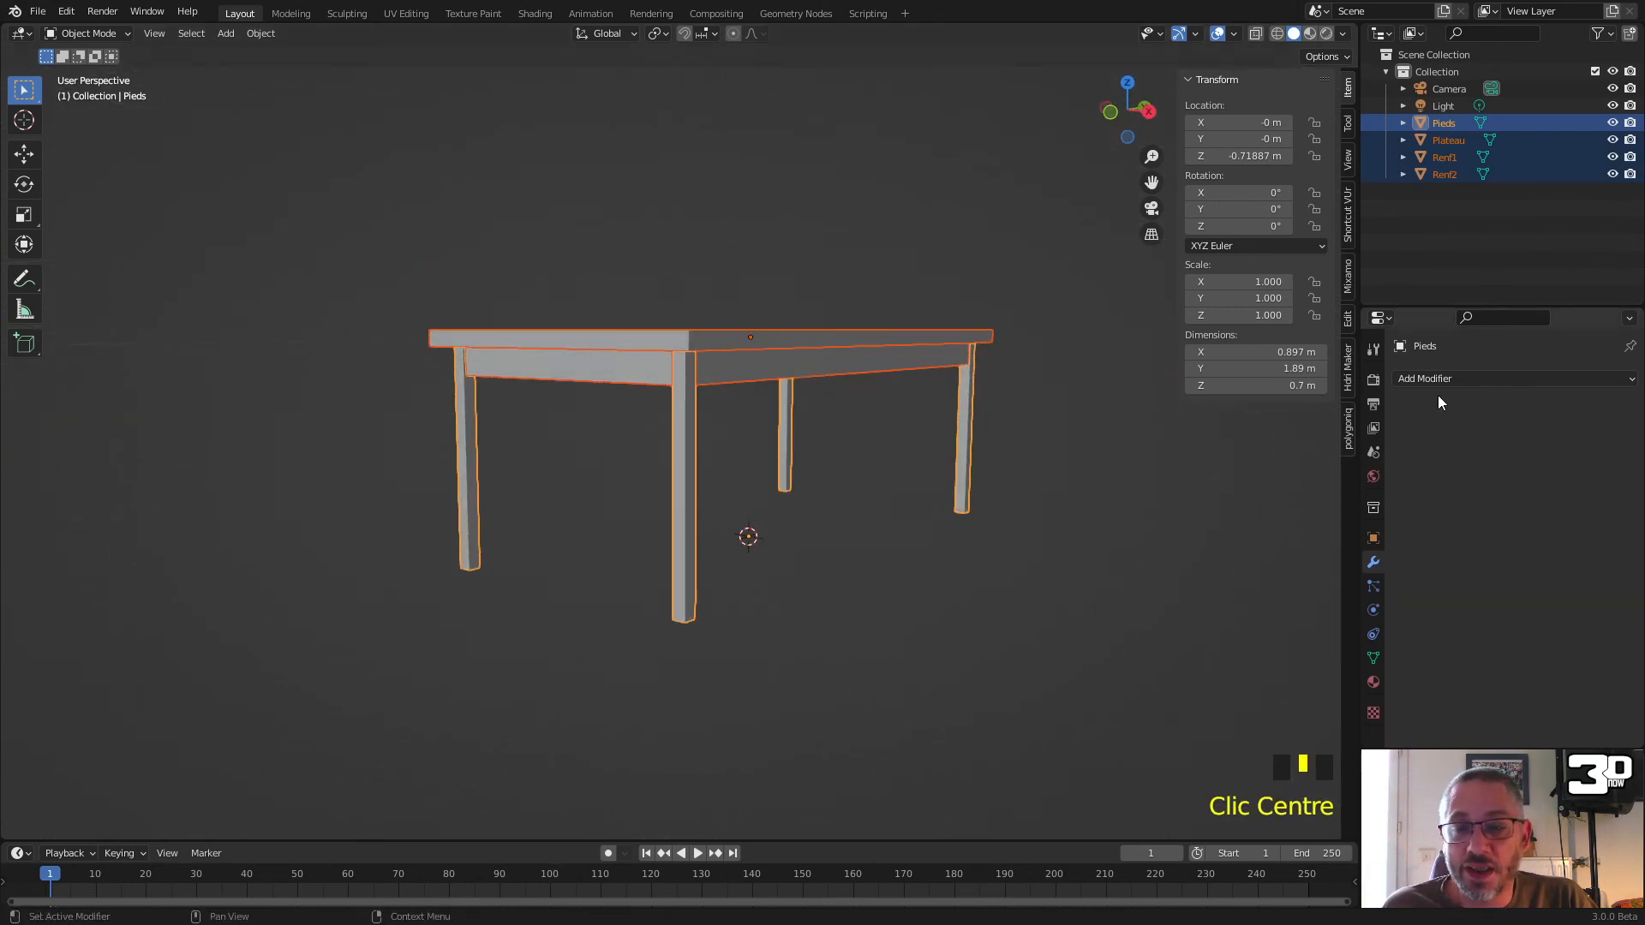
shift+middle_drag(716, 488, 646, 459)
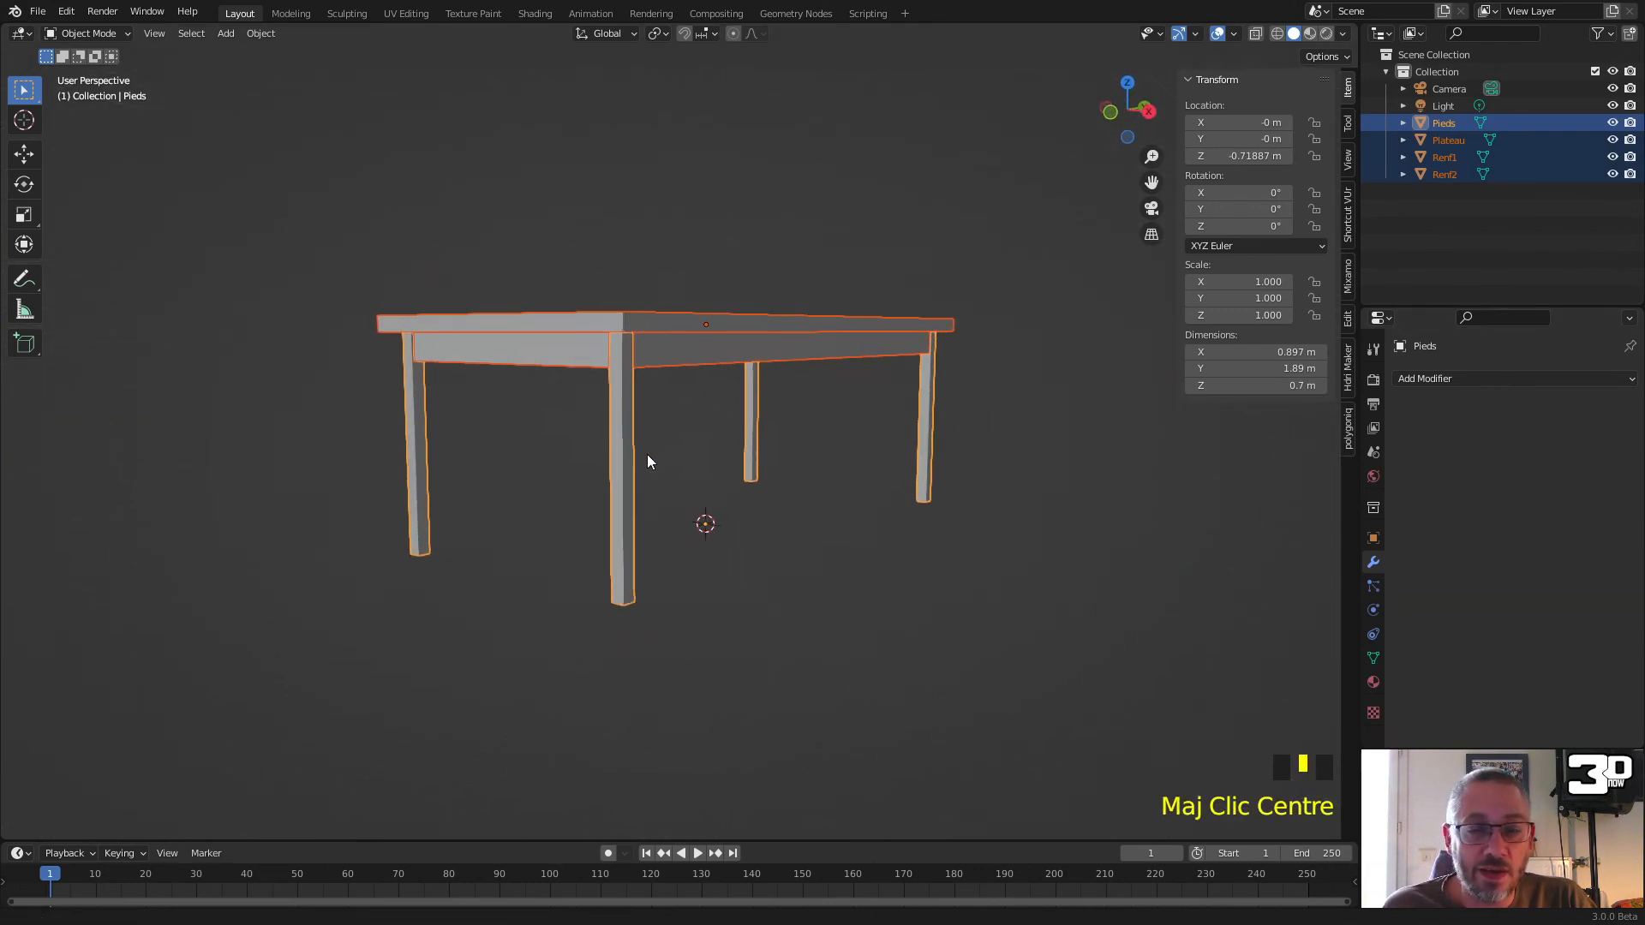
click(260, 34)
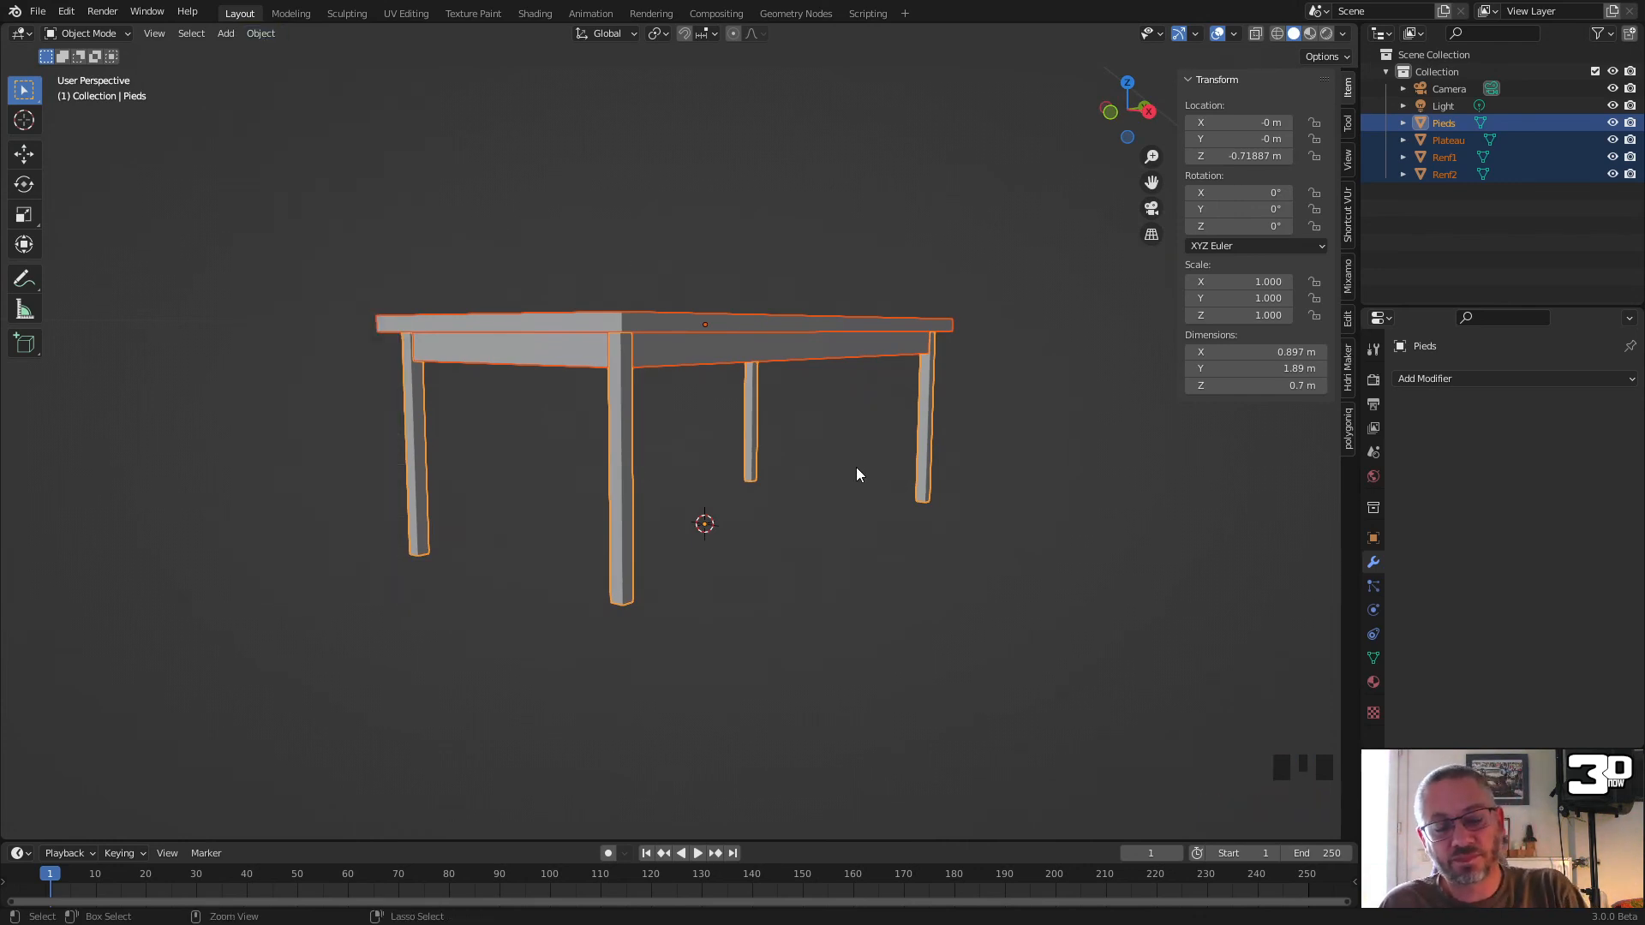
key(ctrl+j)
Step: Clear the joined table's location to place its origin at the world origin
mouse_move(856, 470)
middle_down()
mouse_move(829, 488)
mouse_move(870, 462)
mouse_move(837, 447)
mouse_move(839, 461)
middle_up()
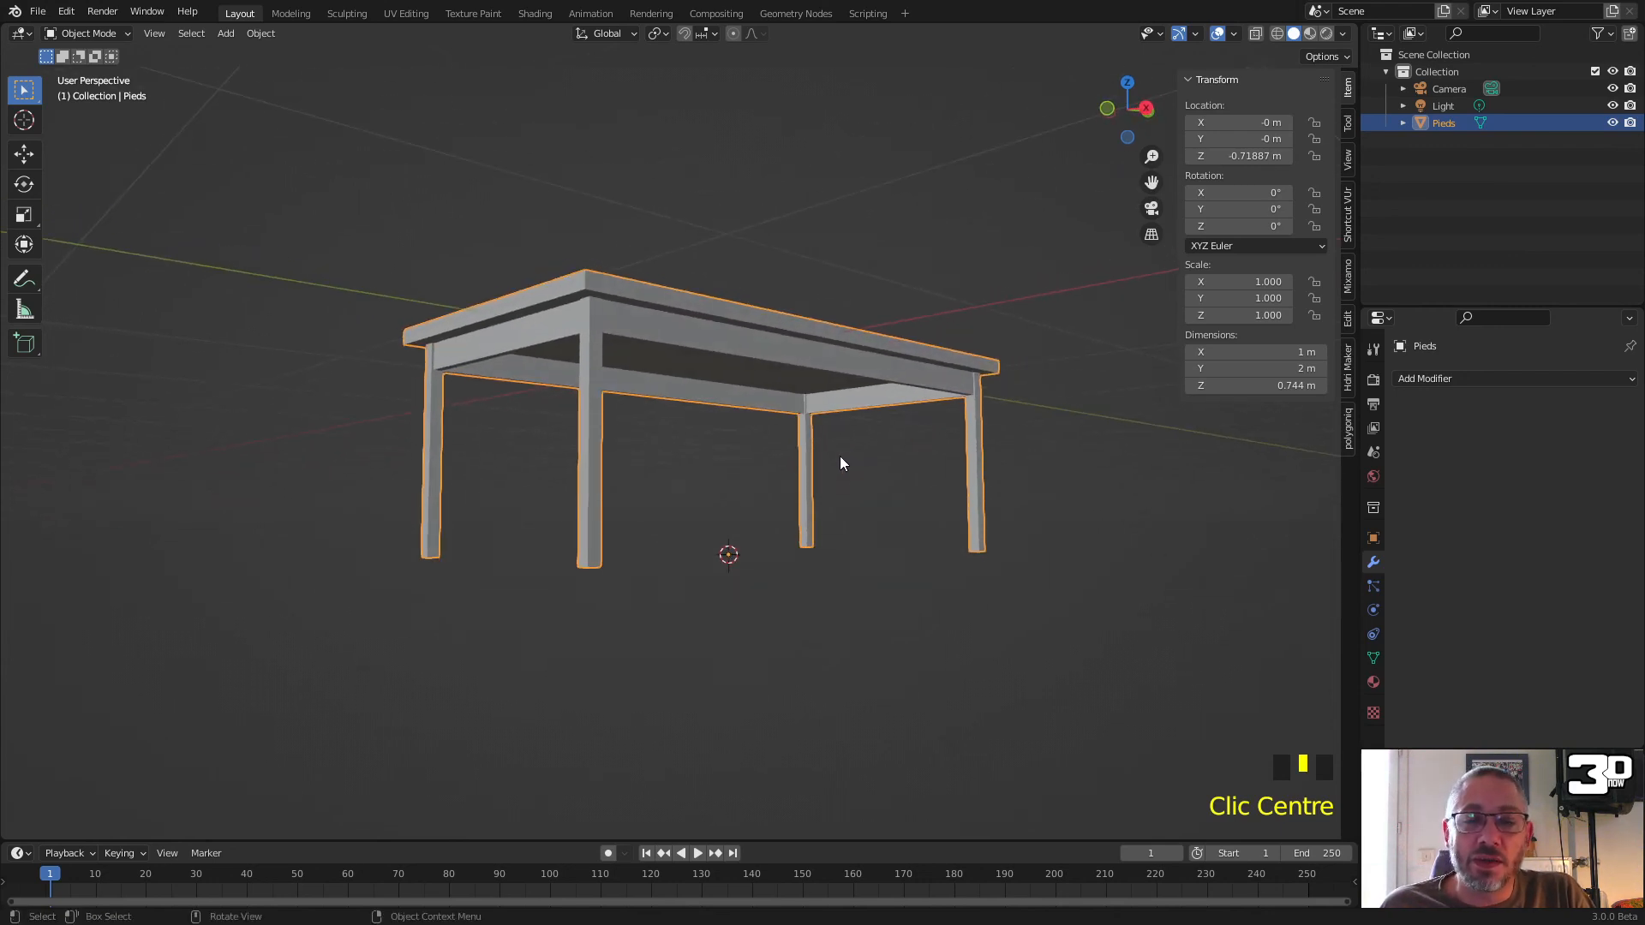
scroll(840, 462, up, 2)
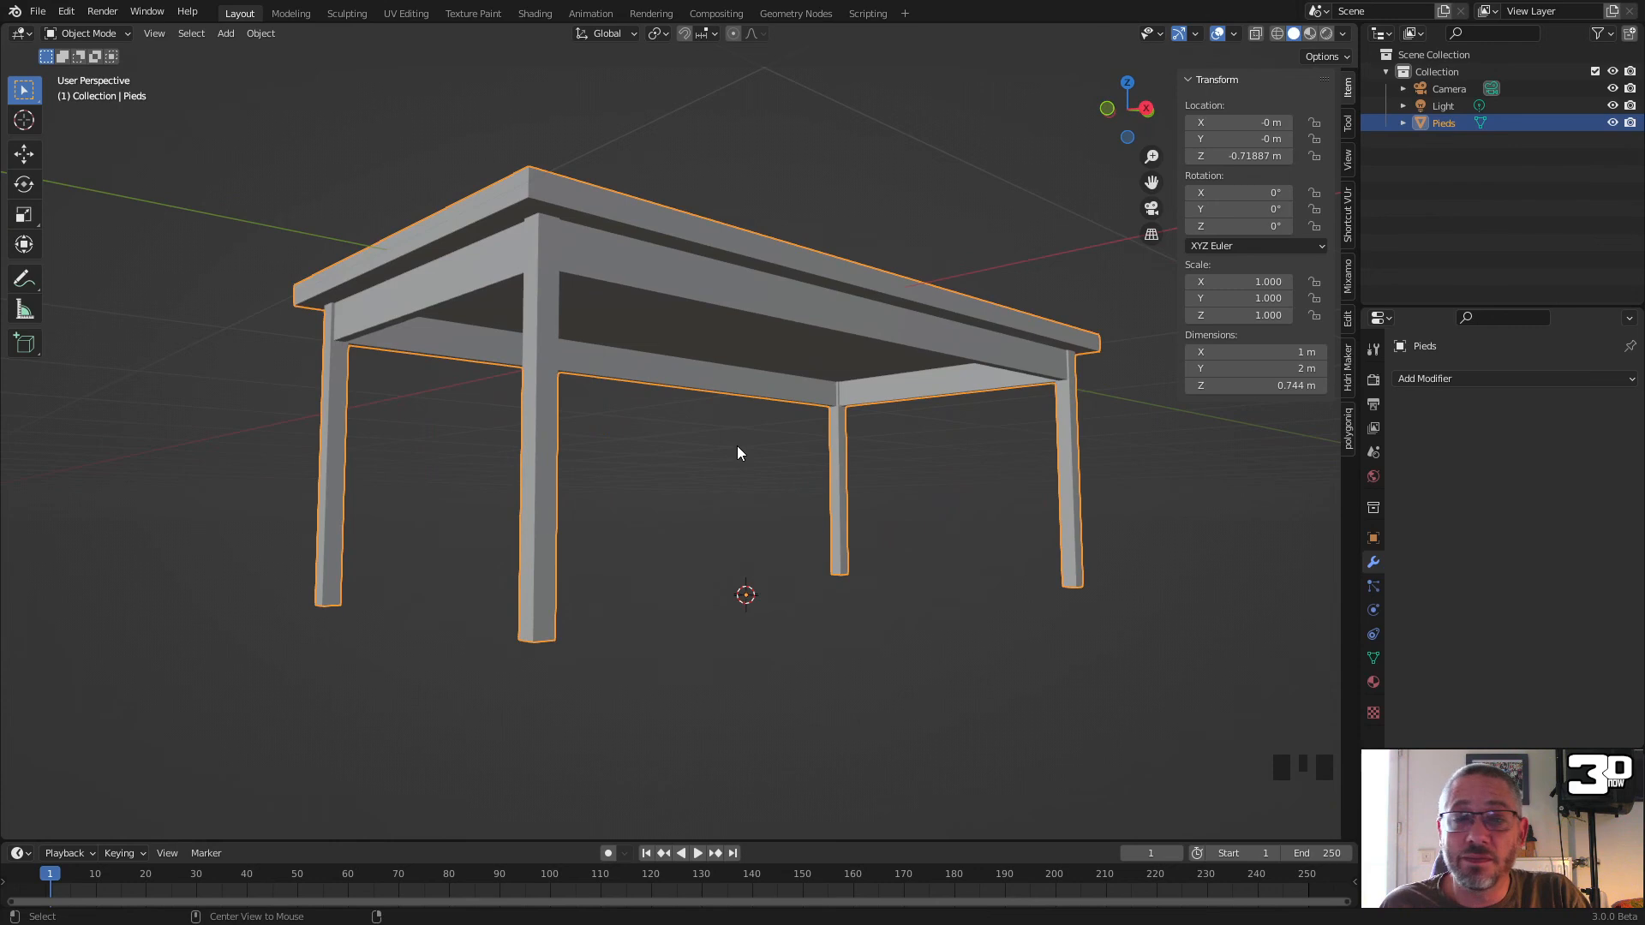
key(alt+g)
middle_drag(768, 365, 815, 437)
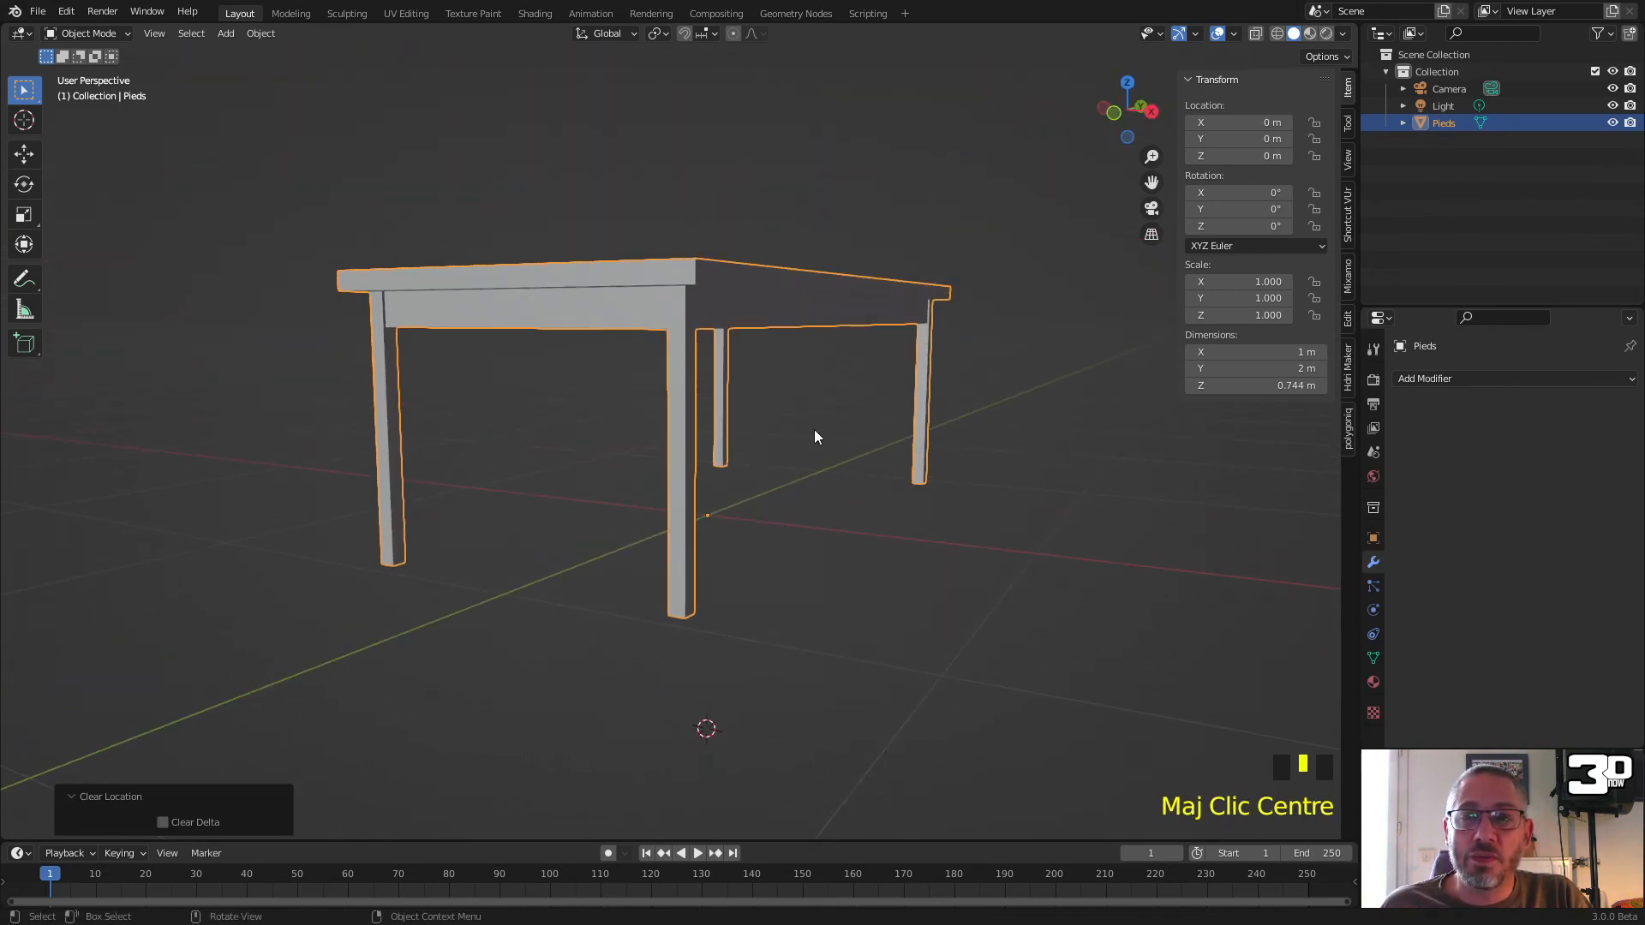